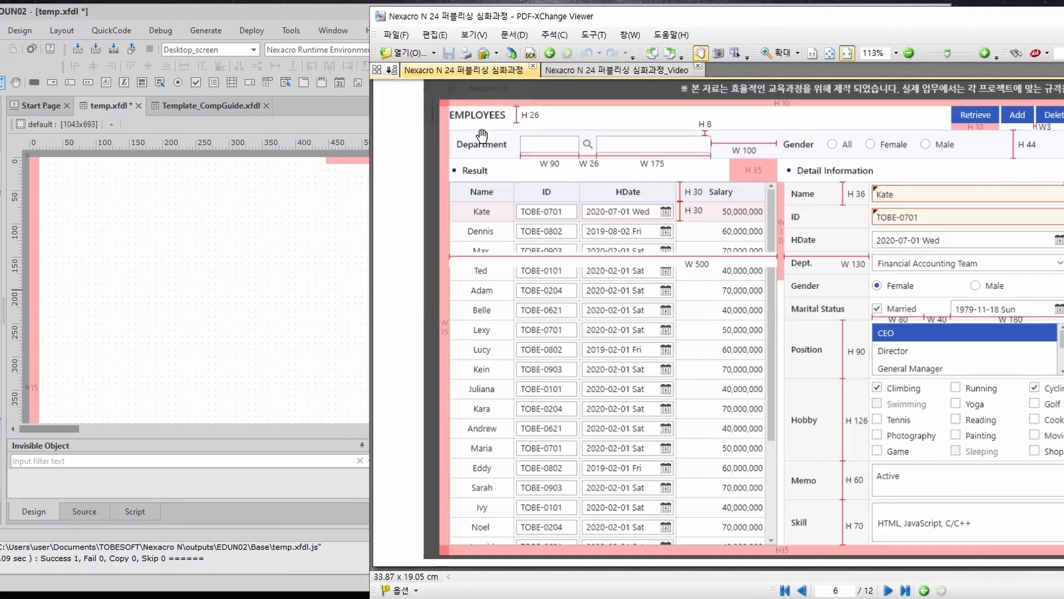
- Draw a Static component about 149 × 35 px near the form's upper-left corner and set its text to EMPLOYEES
left_click_drag(453, 20, 566, 21)
left_click(124, 83)
left_click_drag(45, 177, 144, 198)
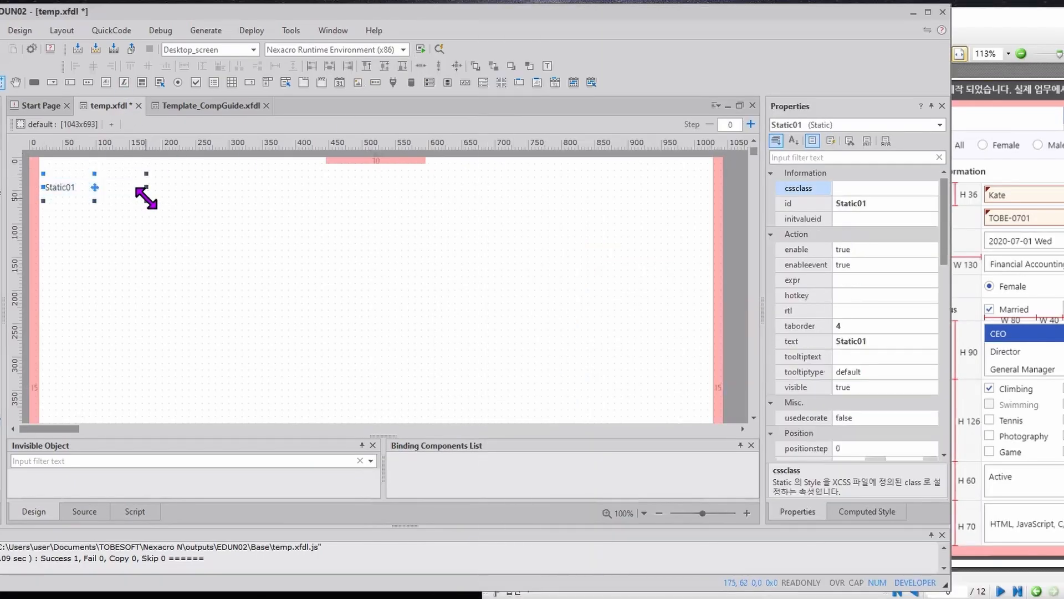
left_click(956, 22)
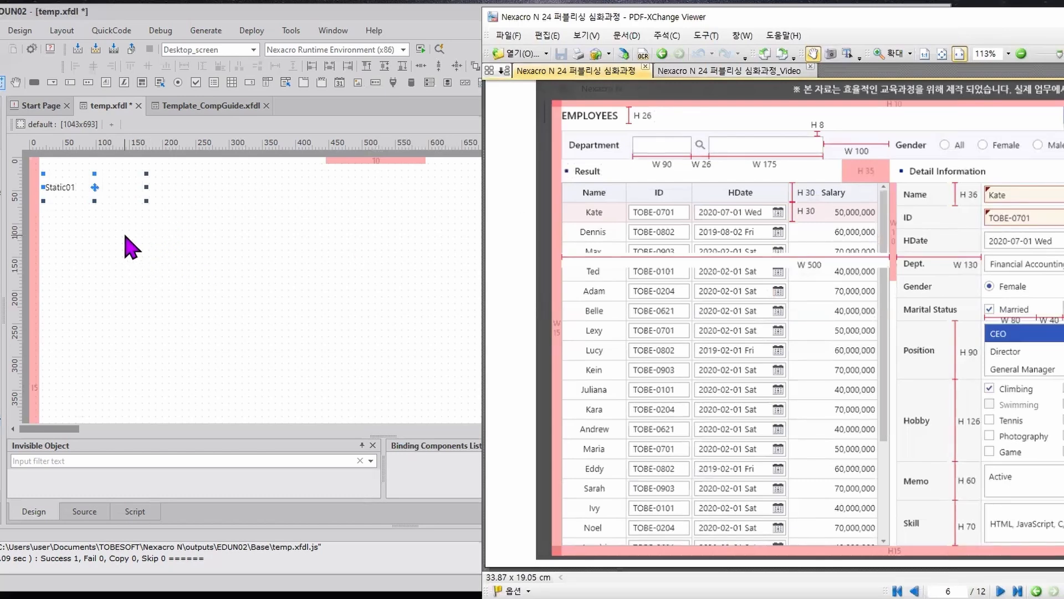
left_click(95, 225)
type("EMPLOYEES")
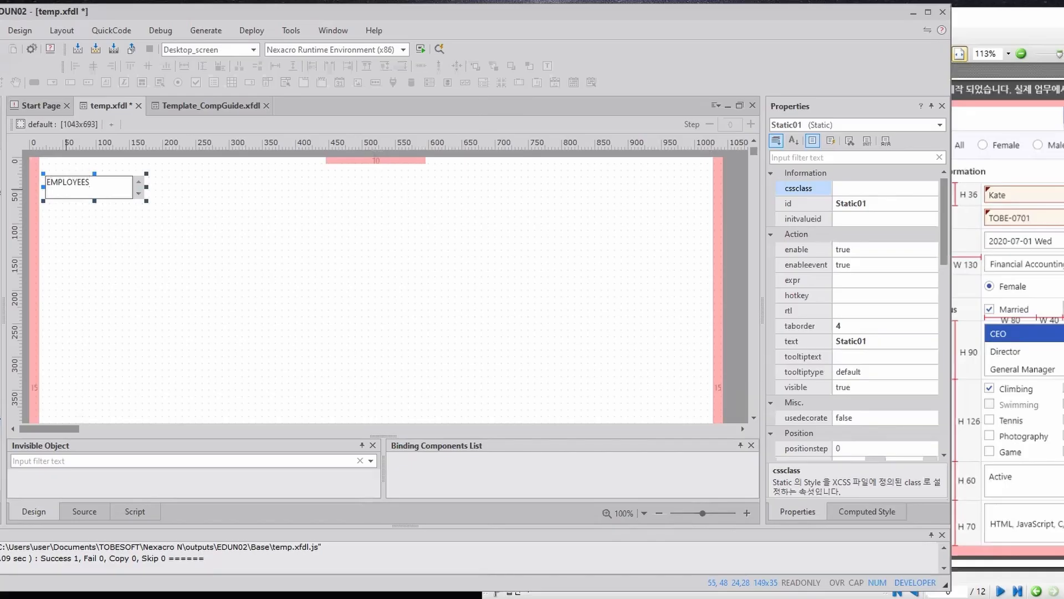
key("Return")
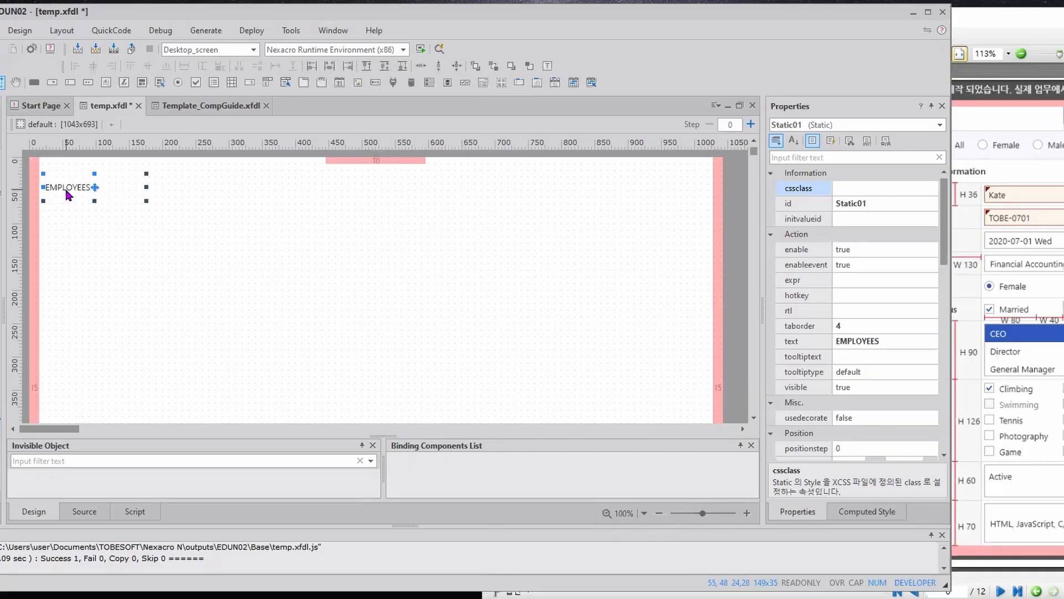
- Copy the sta_WF_Title class name from the Title sample in Template_CompGuide.xfdl and apply it as the EMPLOYEES static's cssclass
left_click(167, 108)
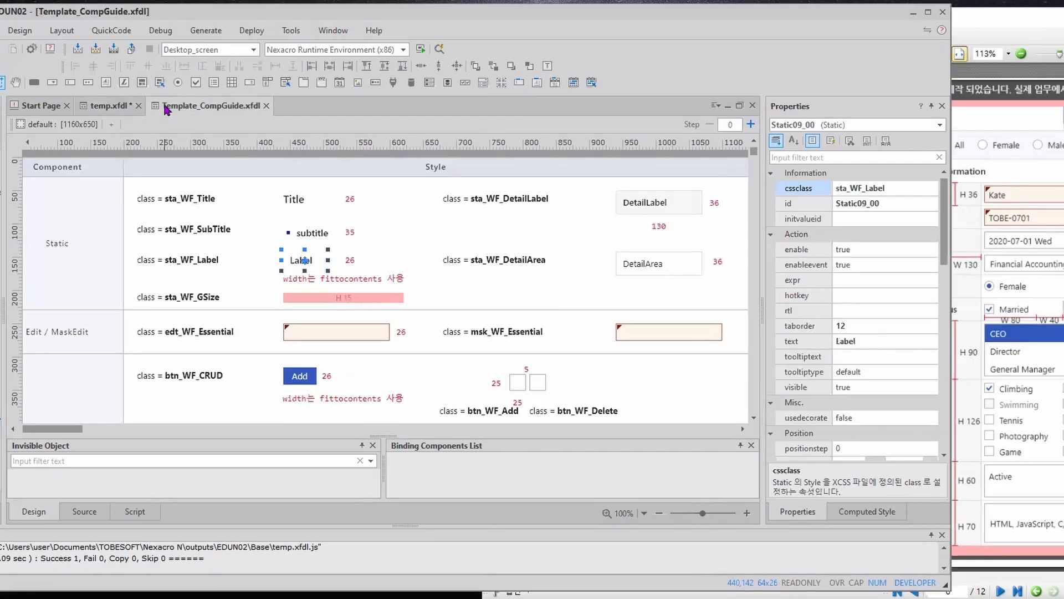
left_click(297, 199)
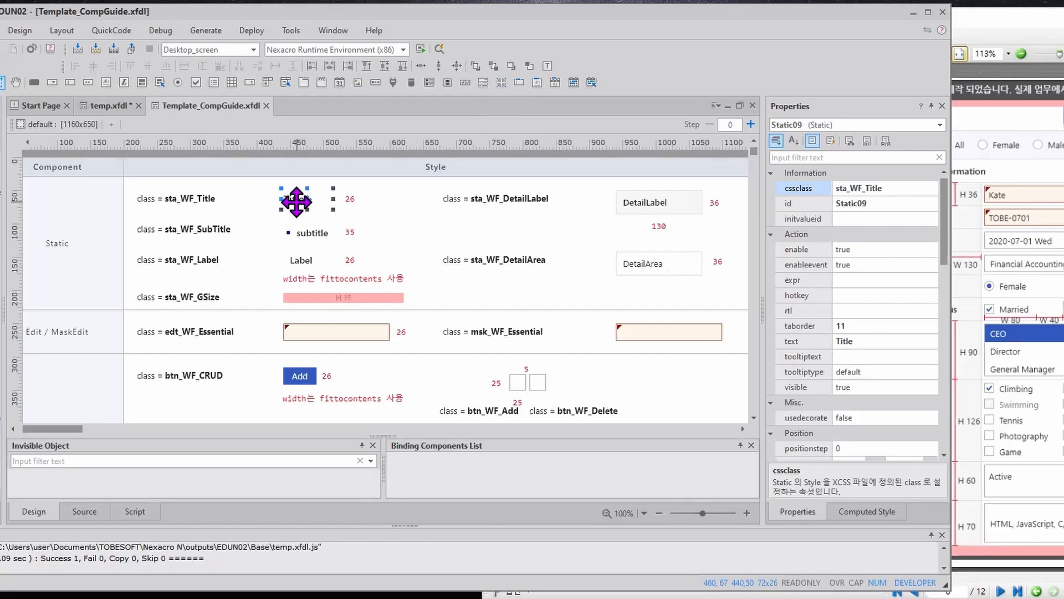
left_click(898, 192)
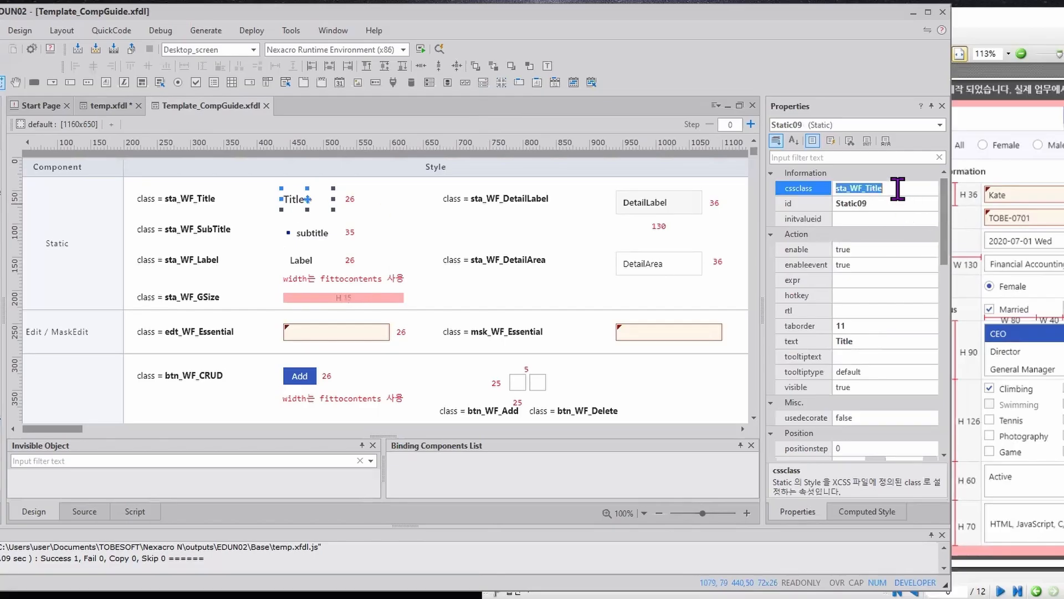
left_click(103, 106)
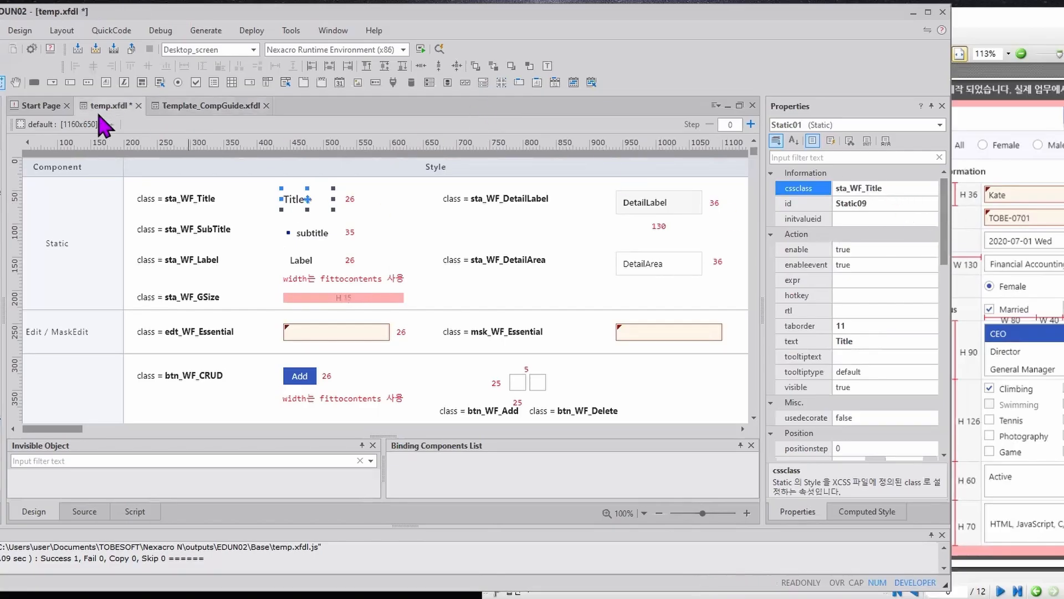
left_click(893, 189)
key("Return")
- Set the EMPLOYEES title's height to 26 px and its top position to 10 px
key("alt+Tab")
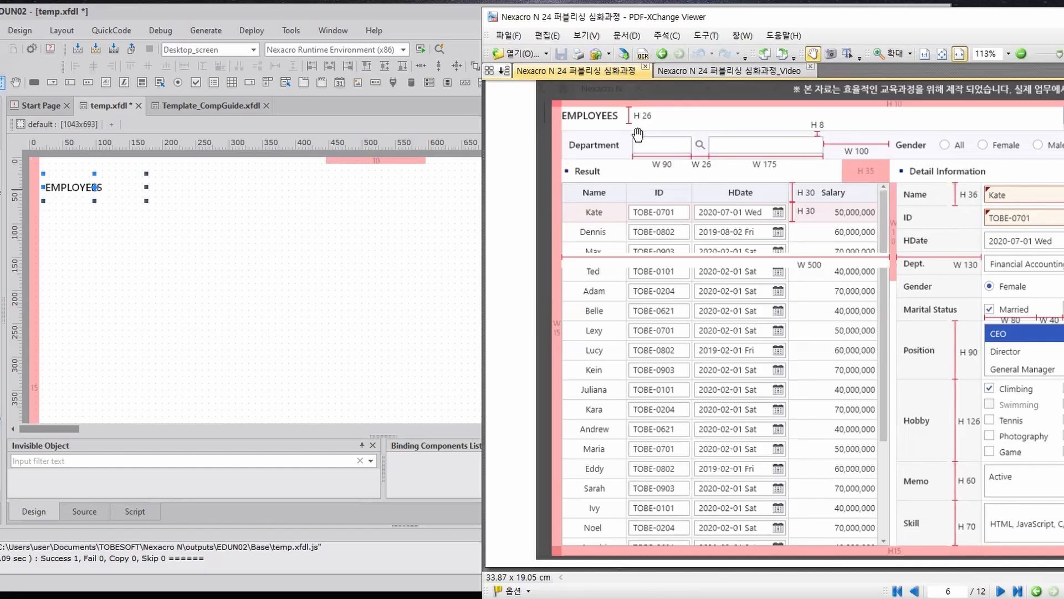
left_click(444, 19)
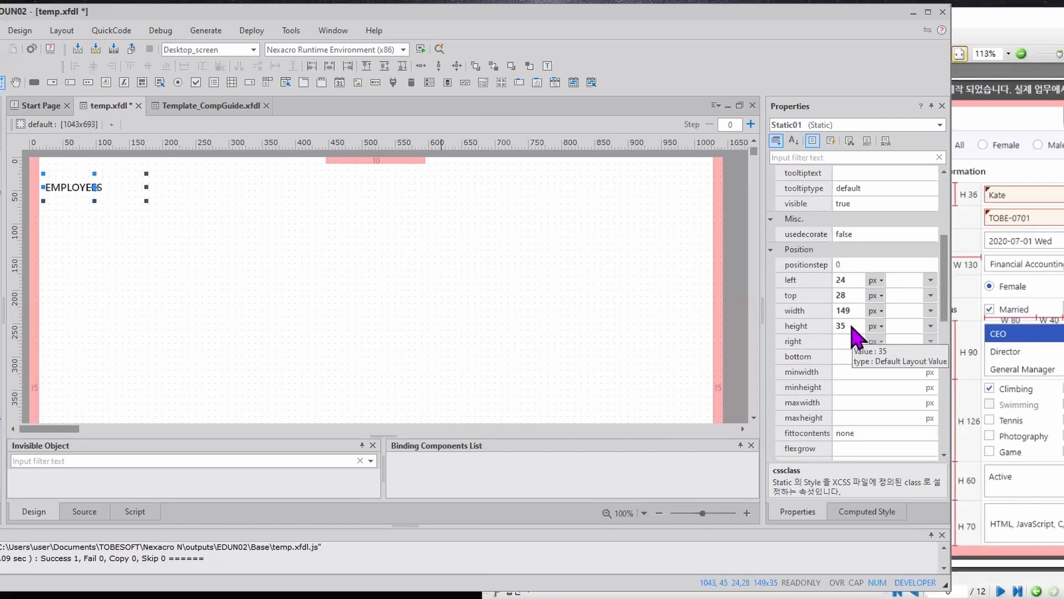
left_click(853, 327)
type("26")
key("Return")
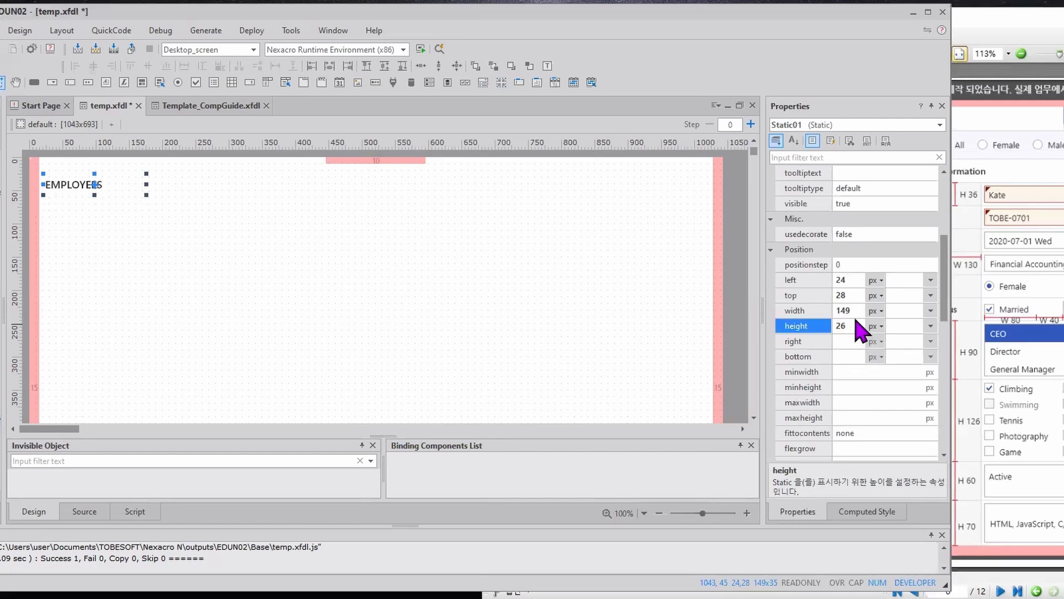
left_click(845, 296)
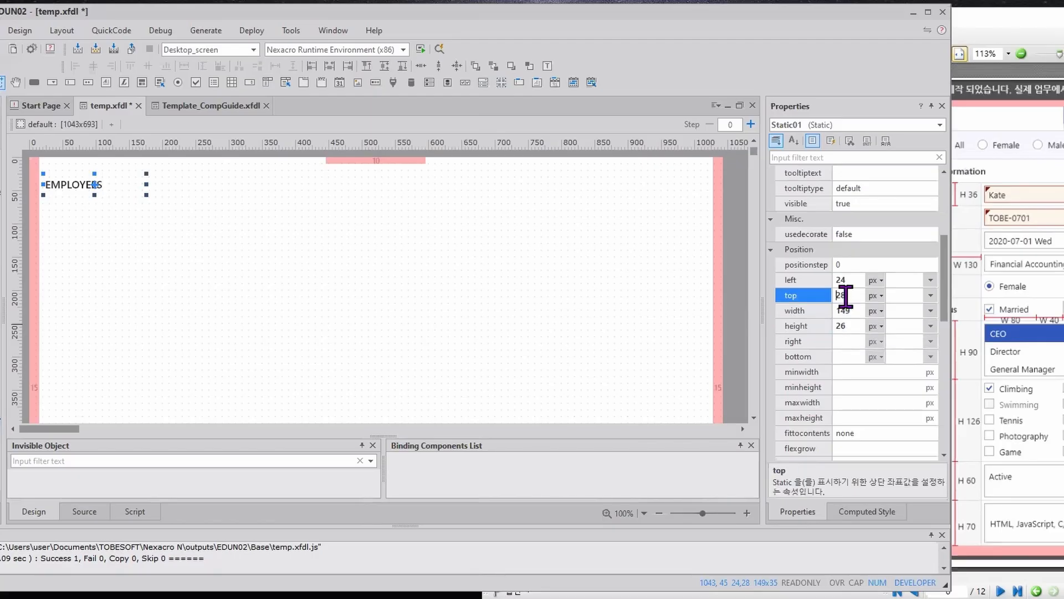
type("10")
key("Return")
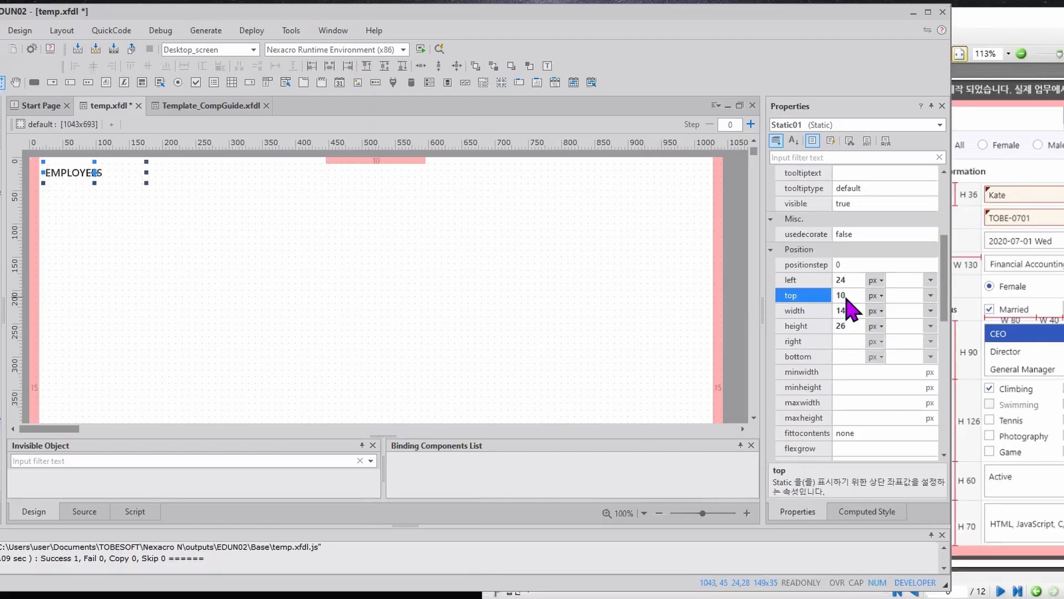
- Place the EMPLOYEES title directly beside the form's left margin guide with a horizontal interval of 0 px
left_click(36, 192)
left_click(66, 174, "ctrl")
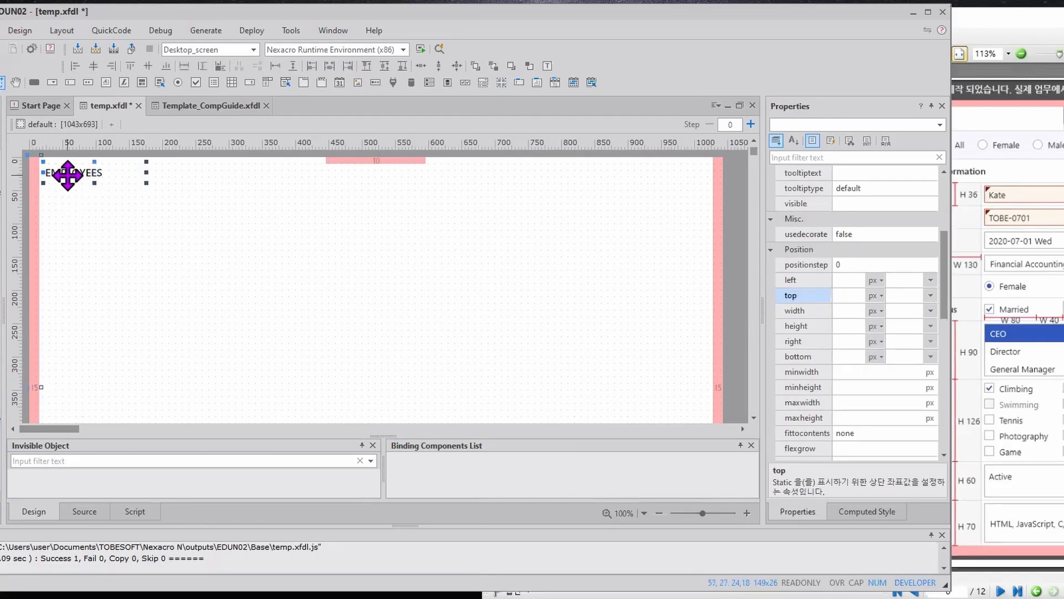
left_click(276, 66)
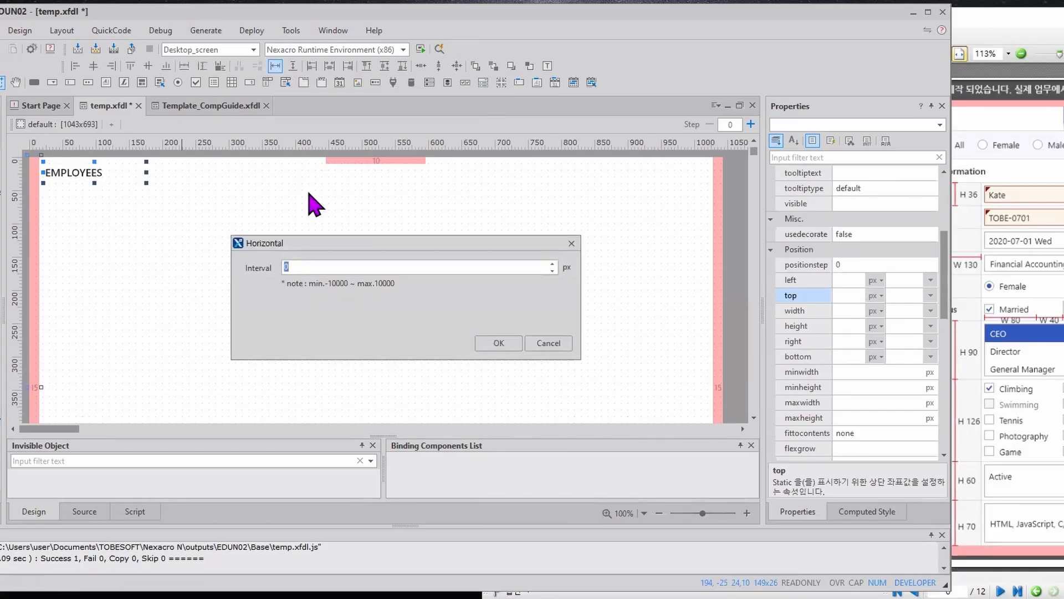
left_click(499, 344)
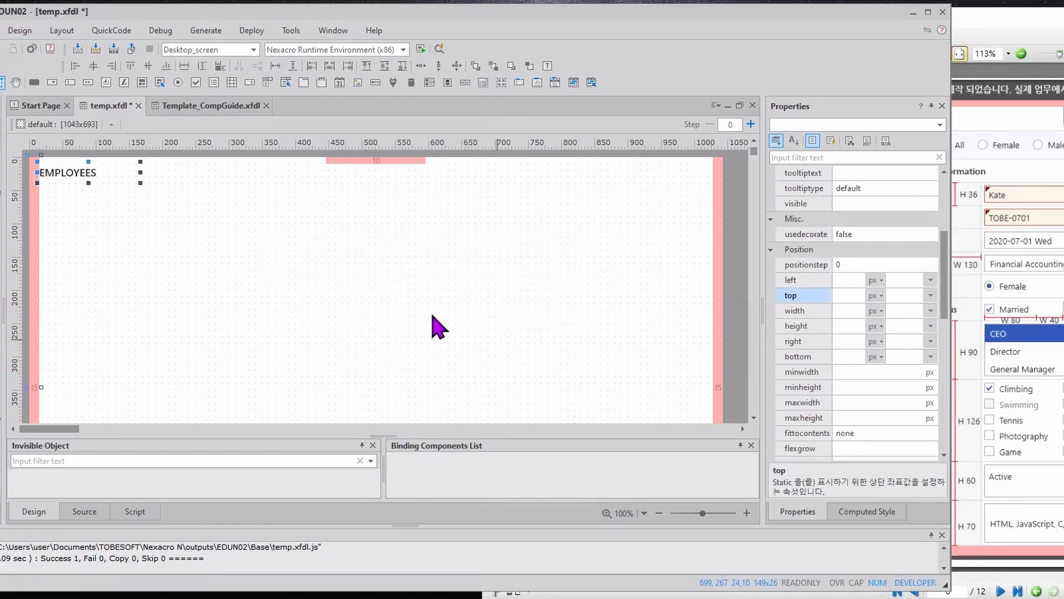
left_click(91, 201)
left_click(88, 173)
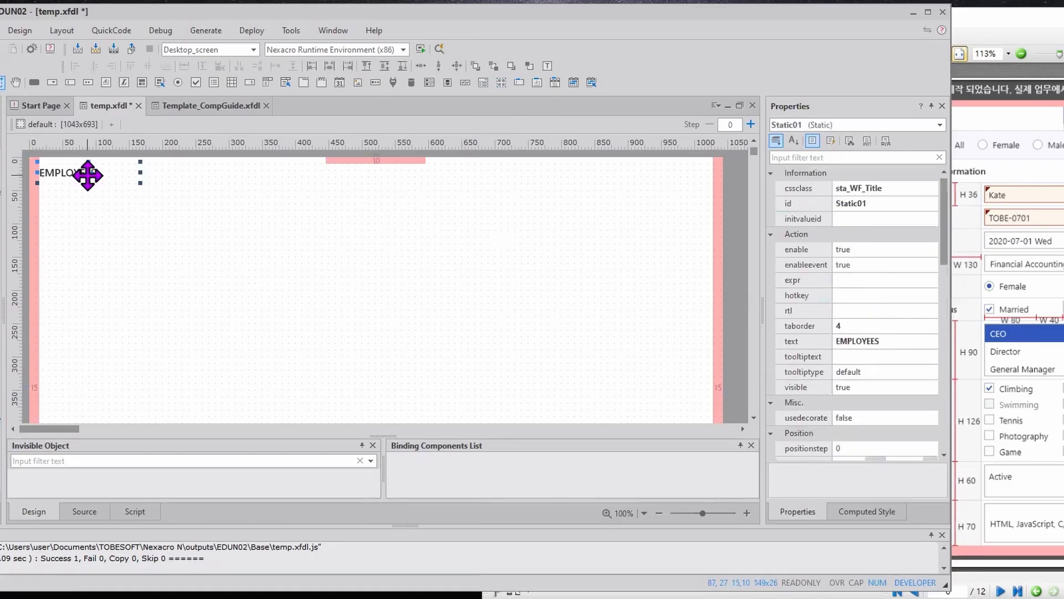
scroll(909, 379, "down", 4)
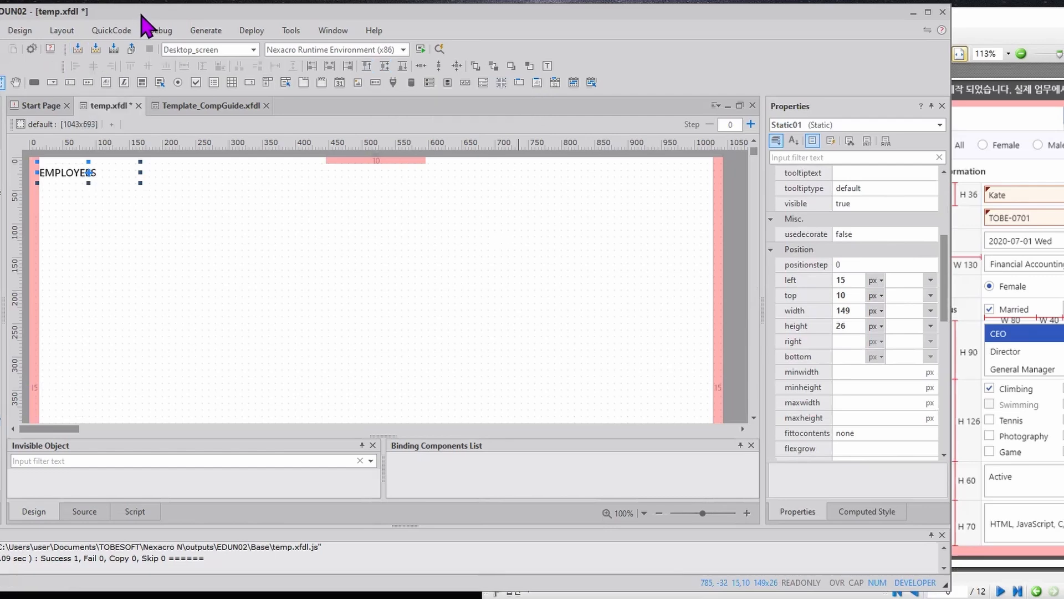
- Switch to PDF-XChange Viewer and arrange the windows to examine the EMPLOYEES mock-up with its Retrieve, Add, Delete and Save buttons
left_click_drag(142, 16, 165, 17)
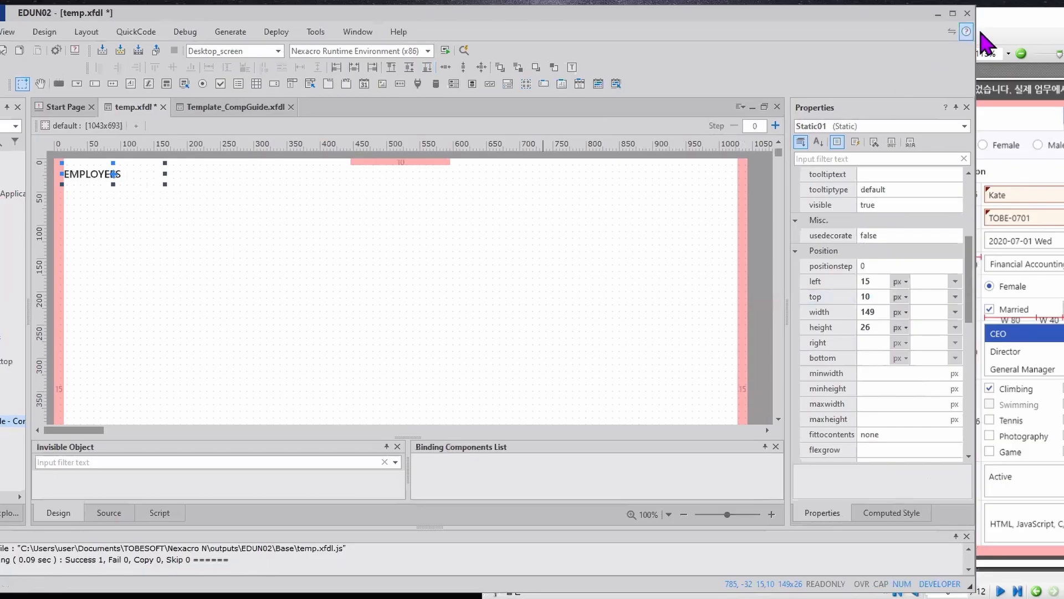
left_click(1011, 28)
left_click_drag(1012, 28, 876, 233)
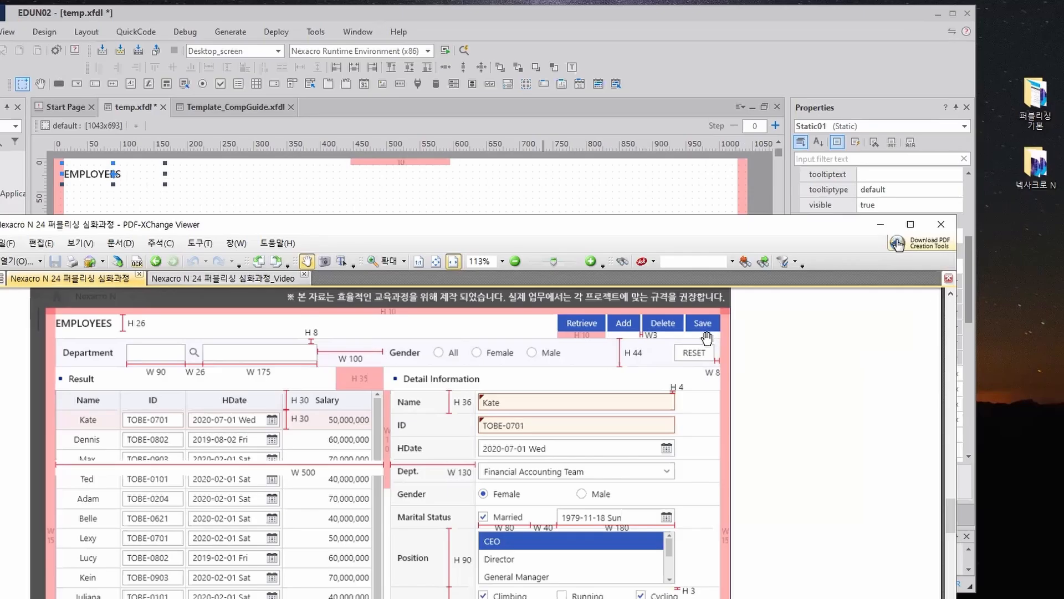
left_click_drag(509, 224, 729, 14)
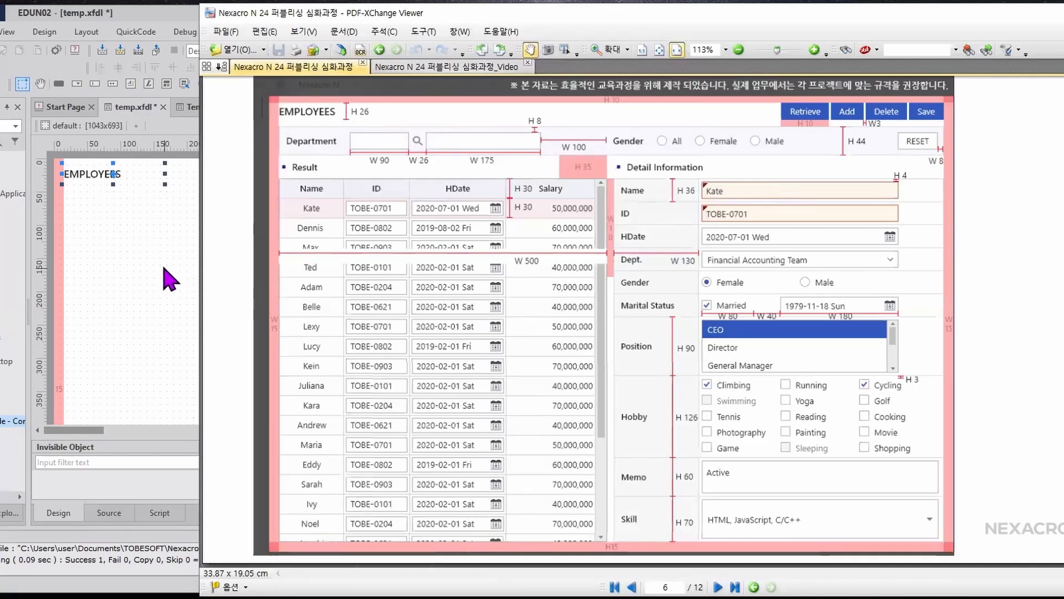
- Copy the btn_WF_CRUD Add button from Template_CompGuide.xfdl into temp.xfdl and move it just below the form's top margin guide
left_click(167, 19)
left_click(217, 109)
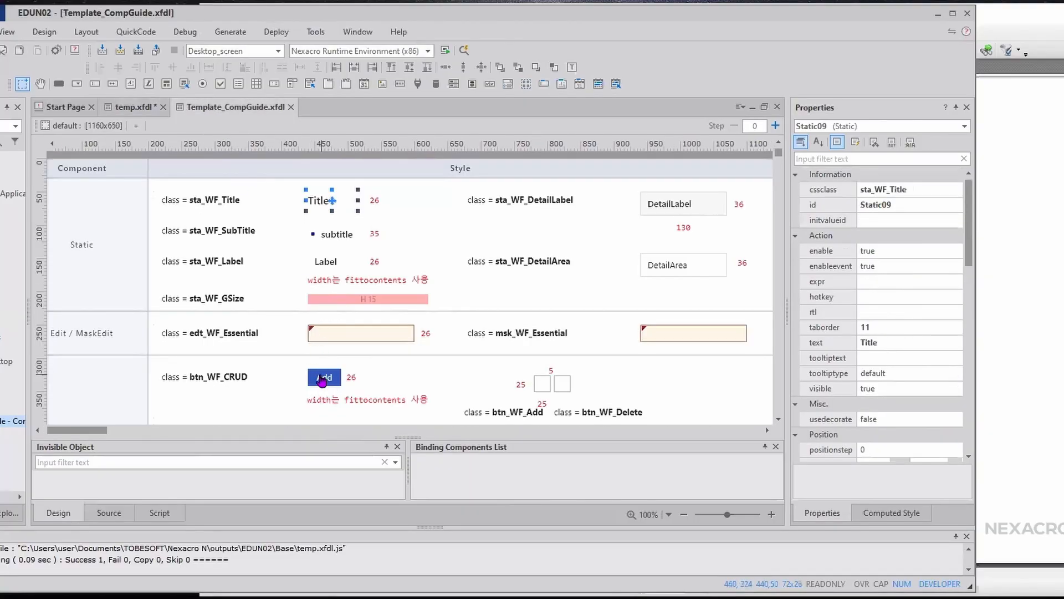
left_click(325, 378)
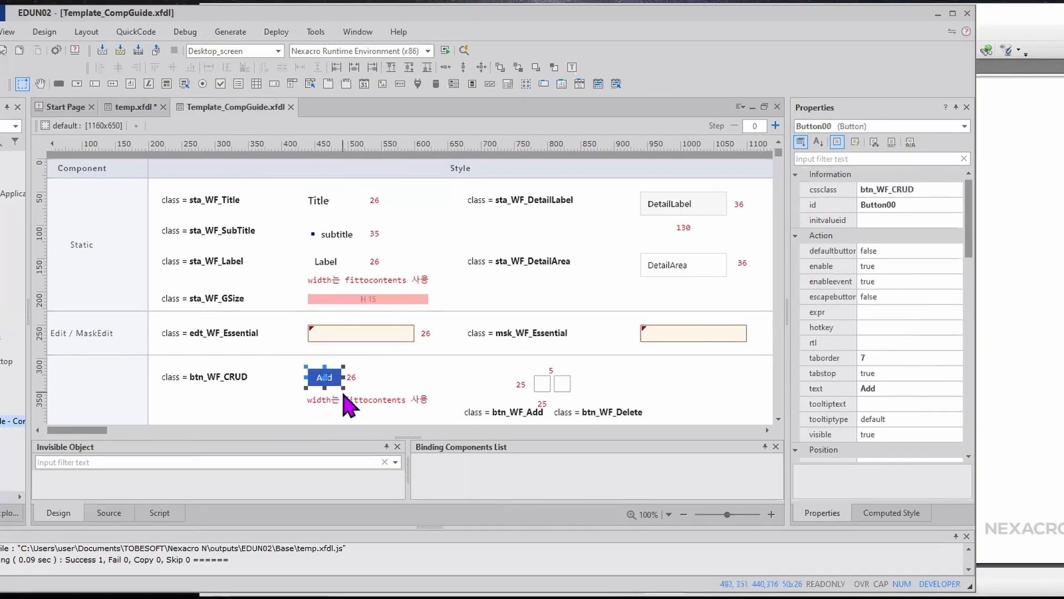
scroll(349, 400, "down", 3)
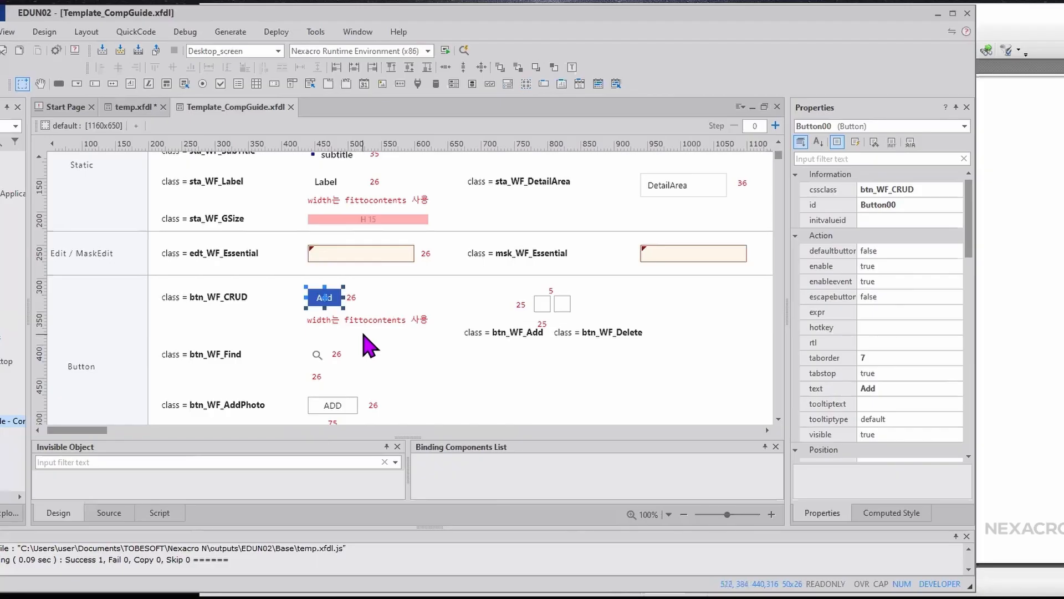
left_click(134, 108)
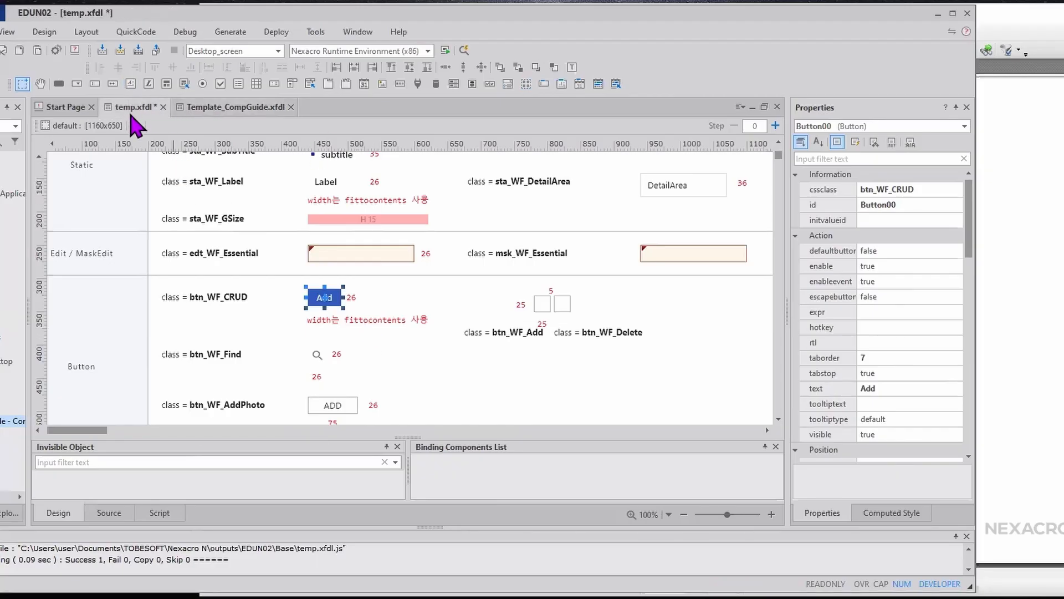
left_click(442, 301)
key("ctrl+v")
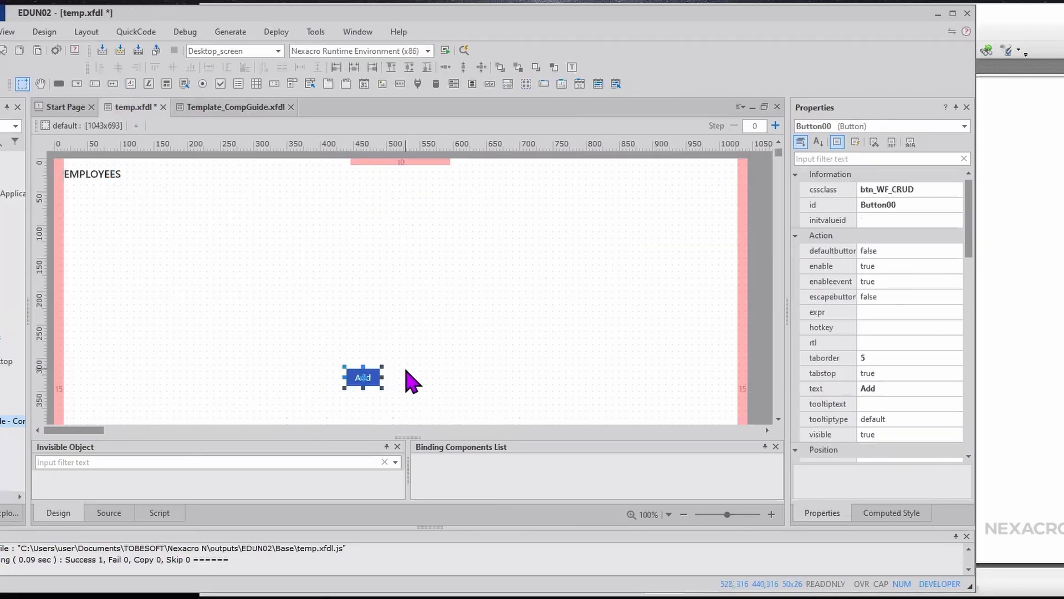
left_click_drag(361, 376, 426, 191)
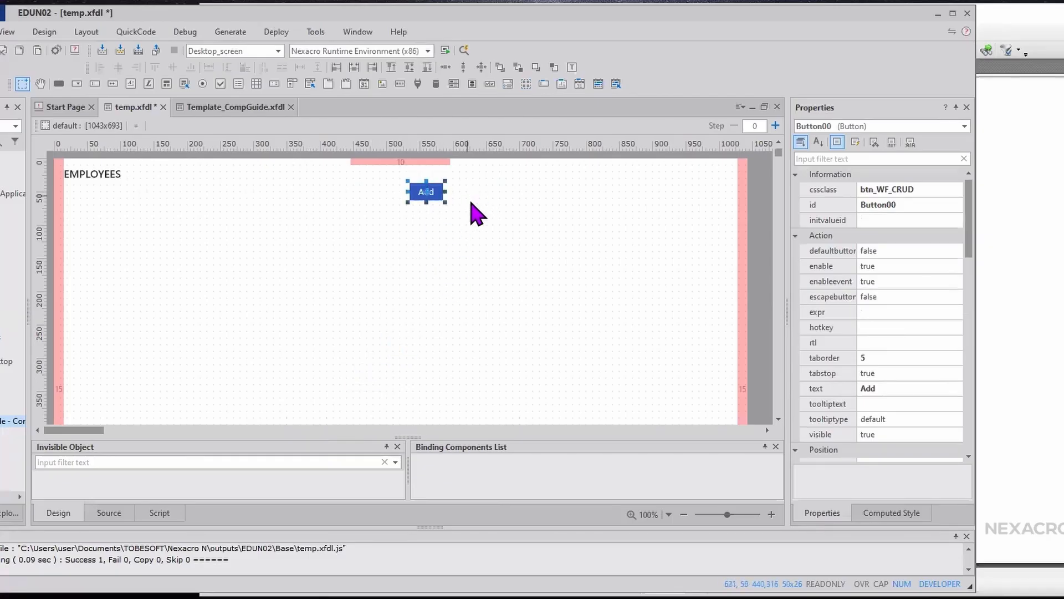
- Place the Add button directly under the top margin guide with a vertical interval of 0 px
left_click(1004, 30)
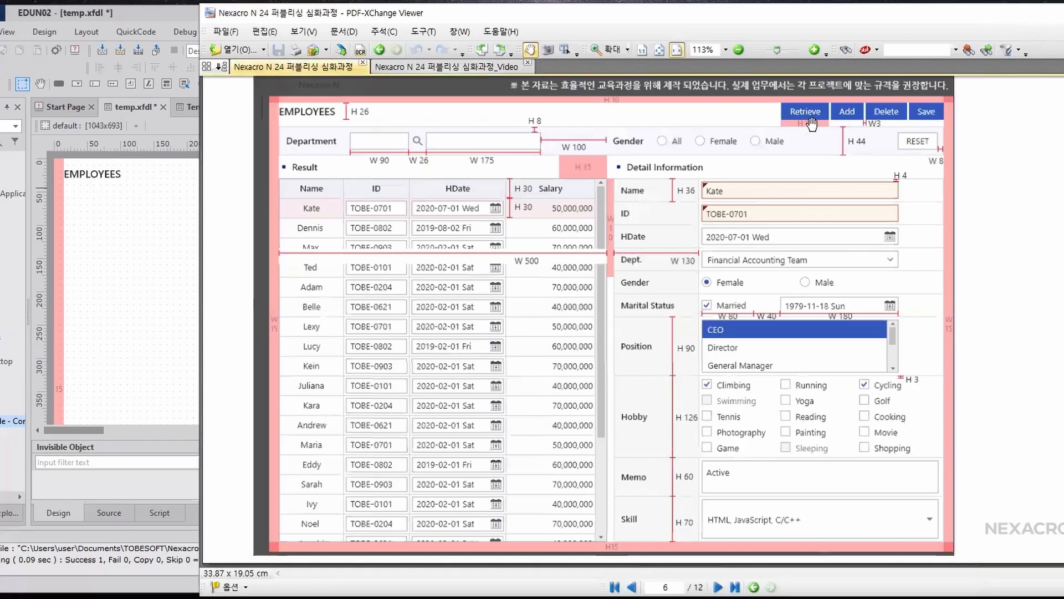
left_click(185, 13)
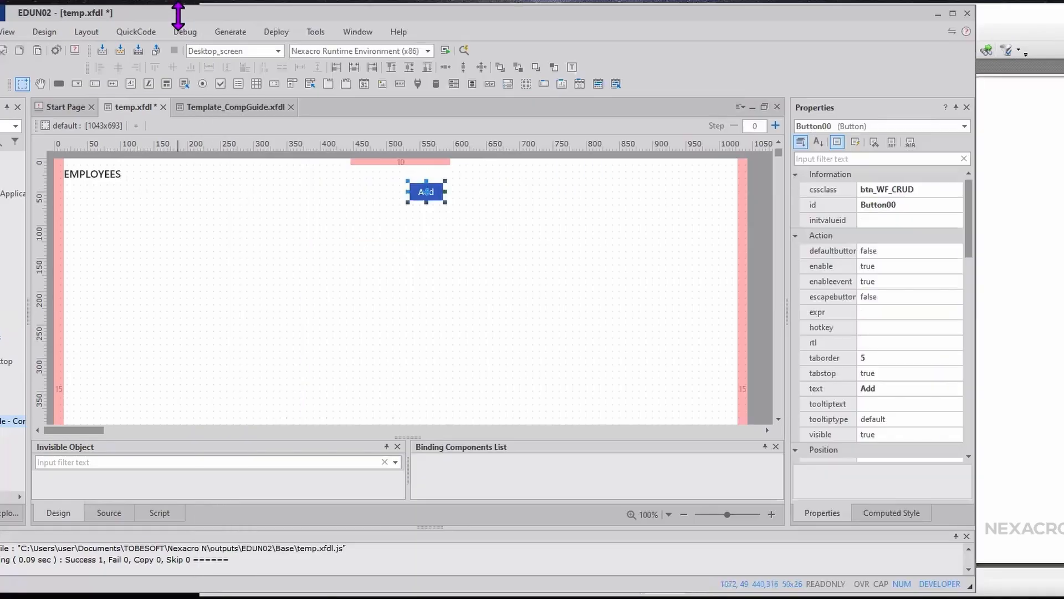
left_click(426, 160, "ctrl")
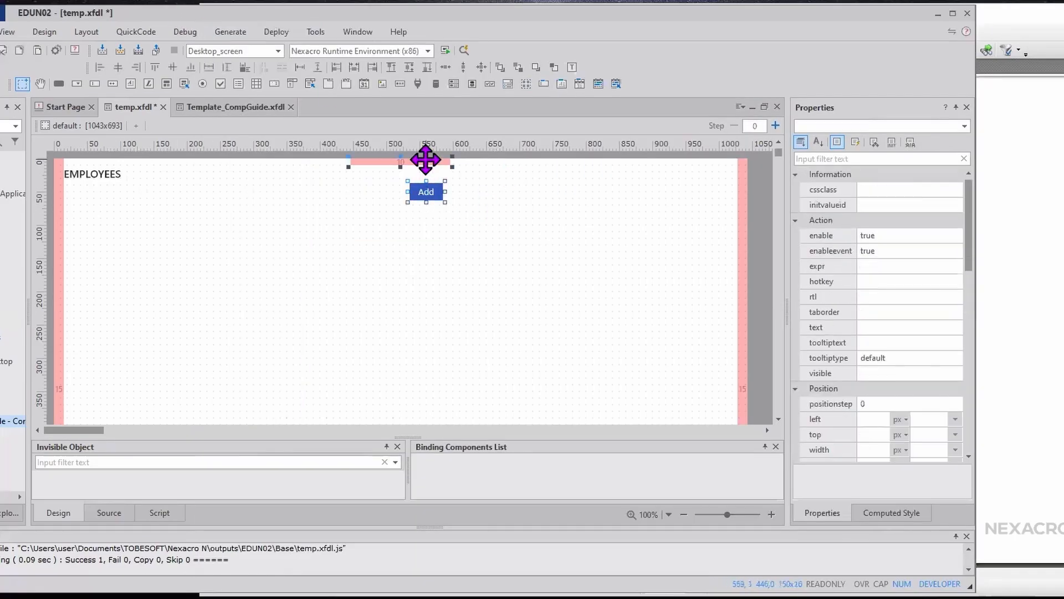
left_click(317, 67)
left_click(521, 346)
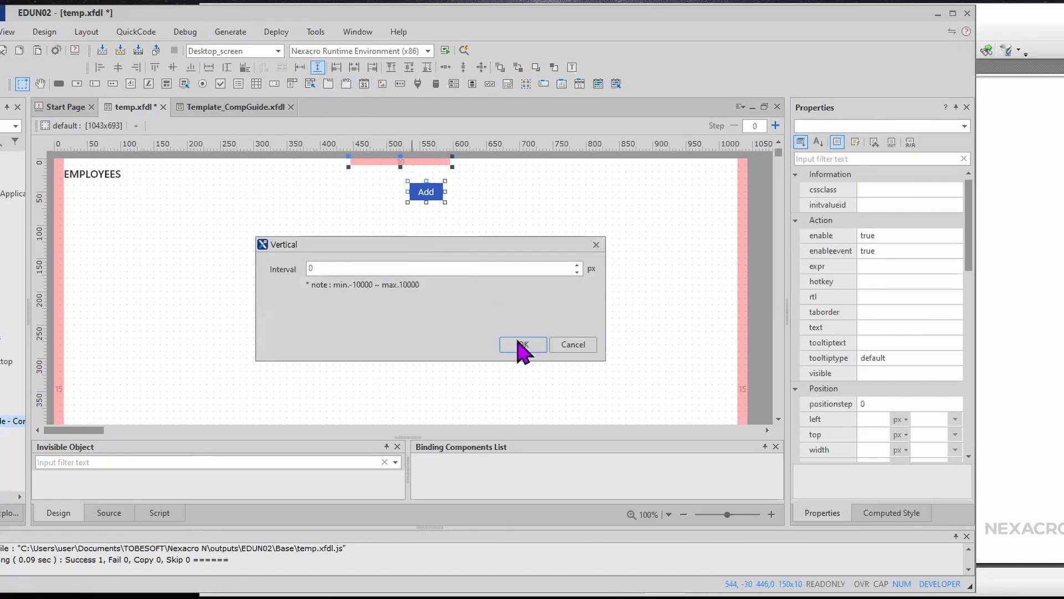
left_click(461, 243)
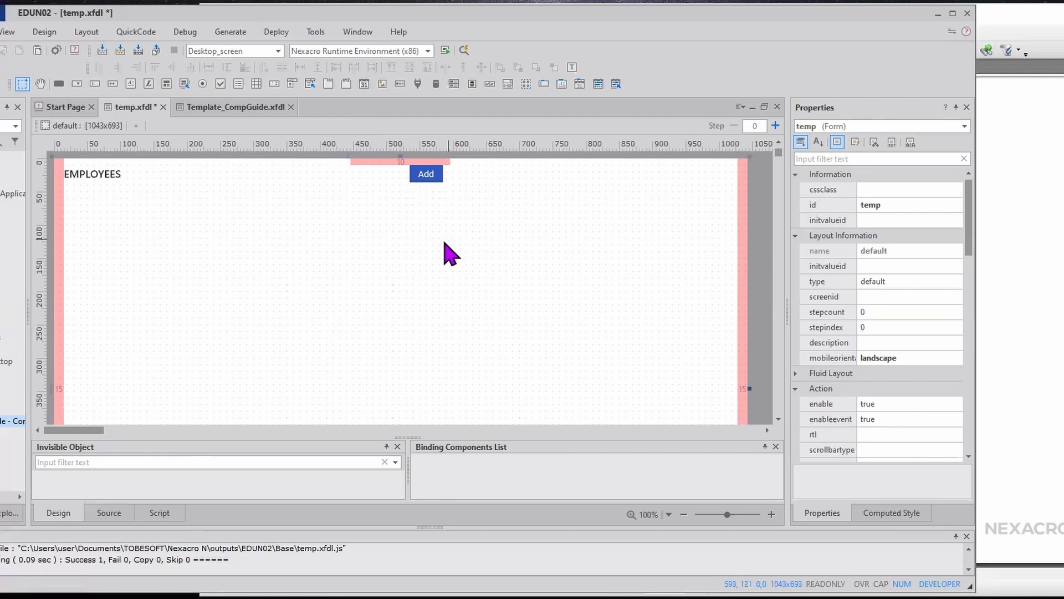
left_click(91, 177)
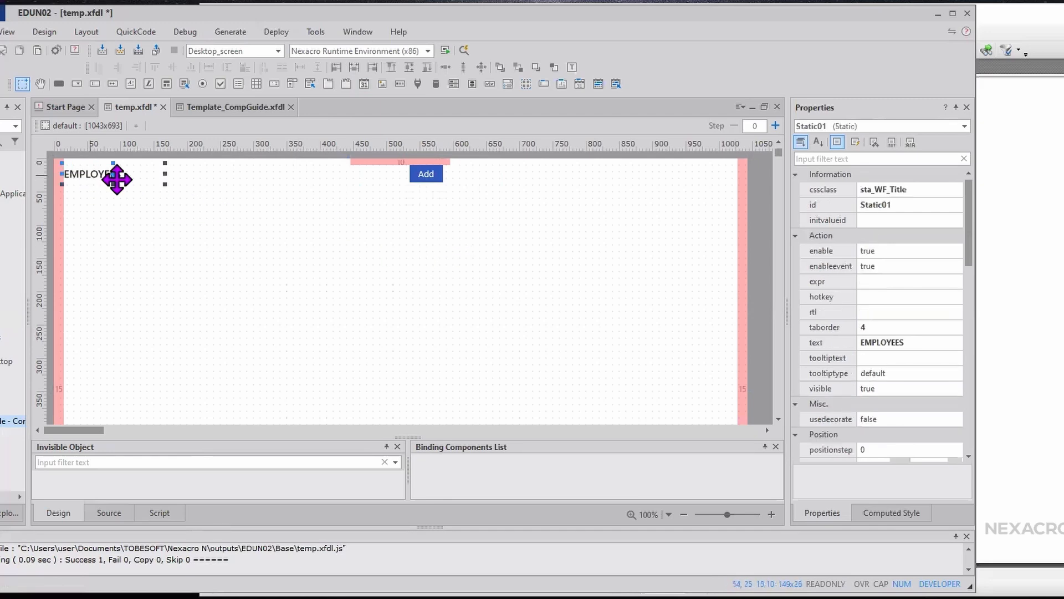
left_click(427, 174, "ctrl")
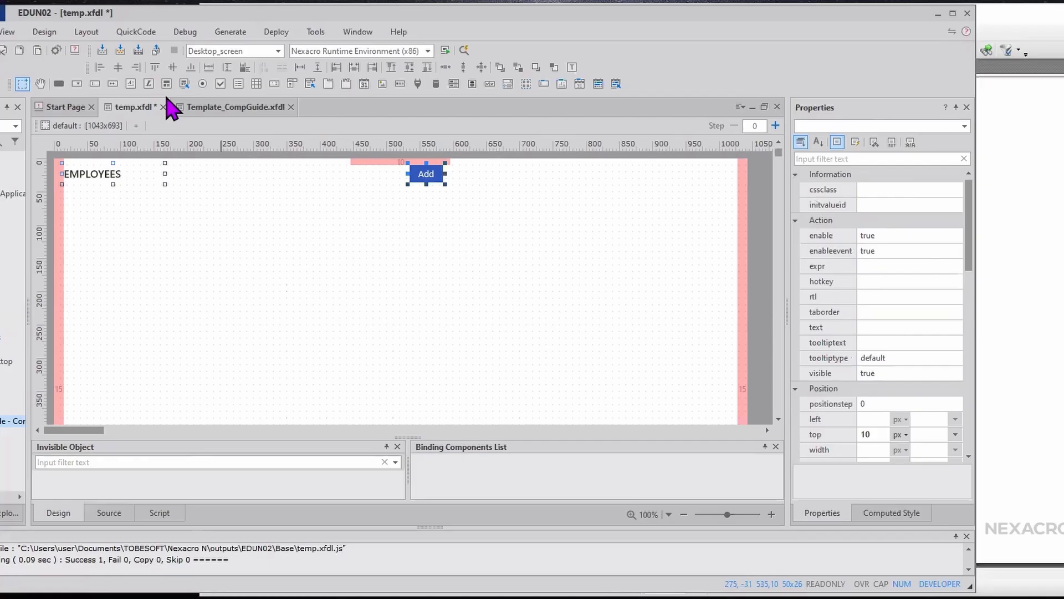
left_click(464, 197)
- Paste three more copies of the Add button onto the temp.xfdl form
left_click_drag(909, 16, 702, 16)
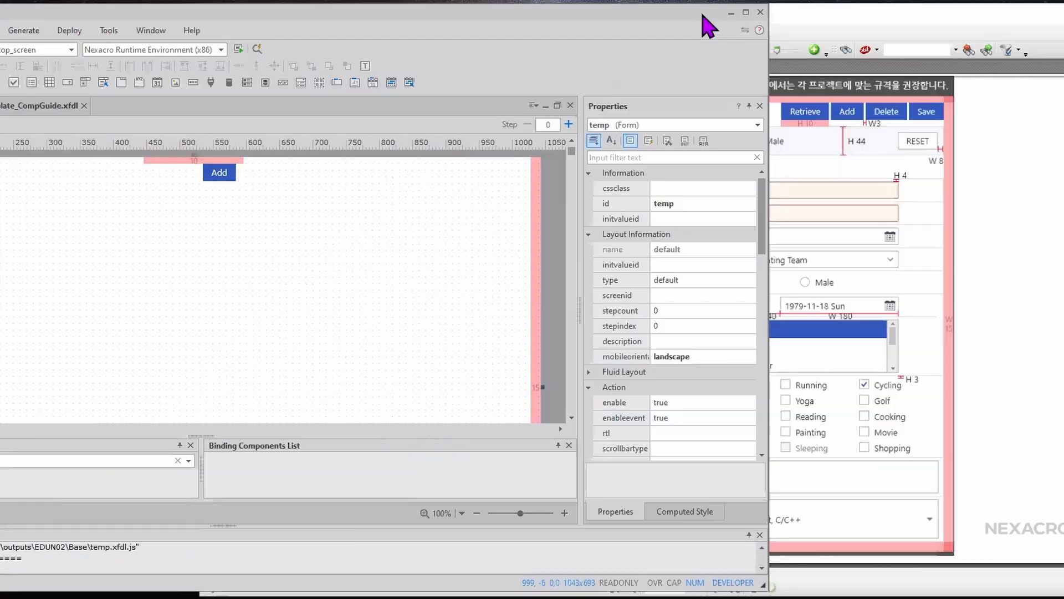
left_click(215, 176)
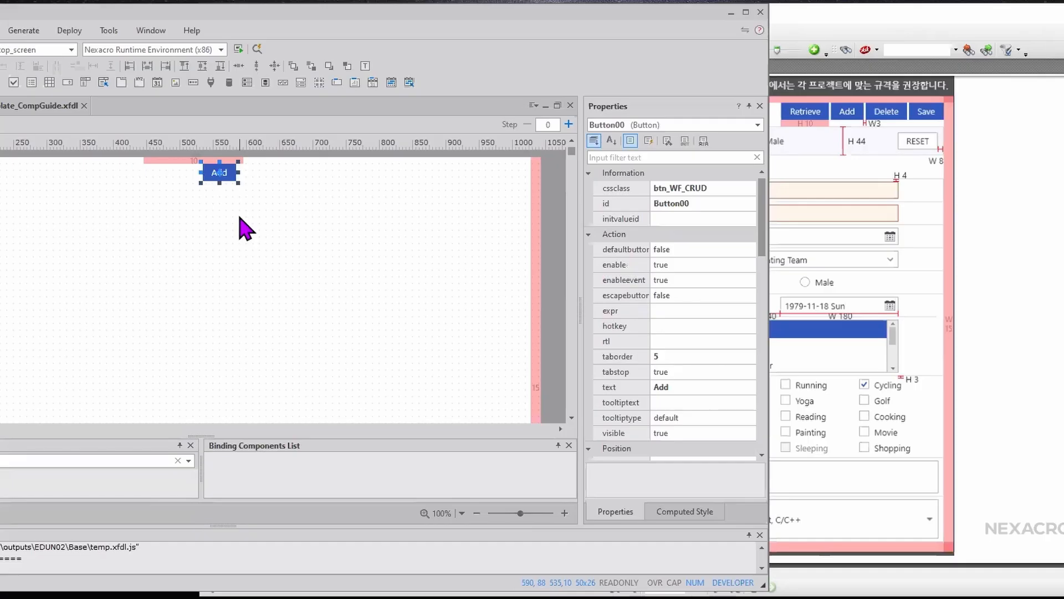
key("ctrl+v")
key("ctrl+v")
key("ctrl+v")
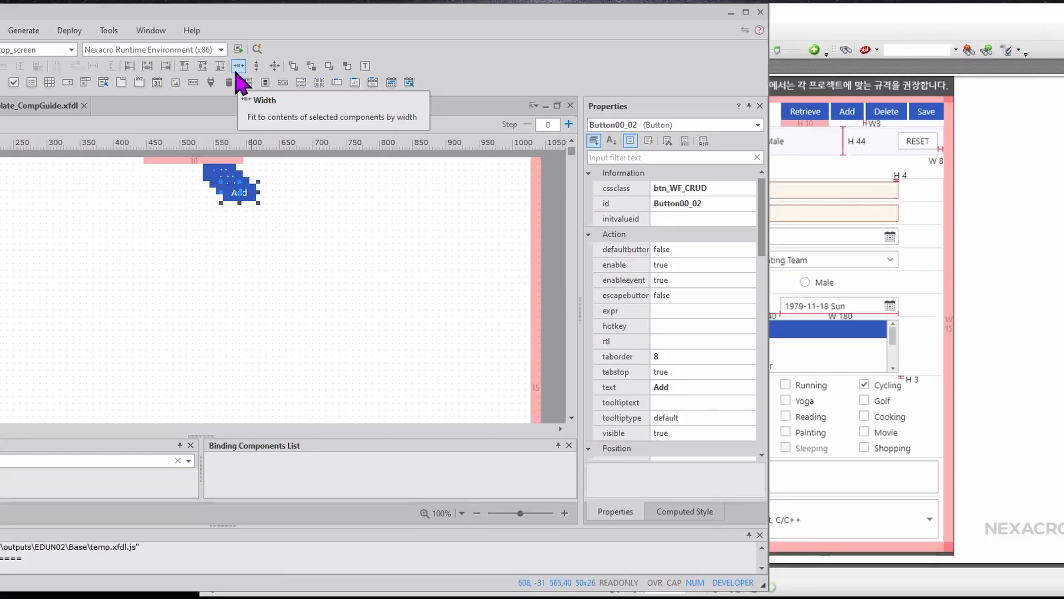
- Align the four Add buttons in one row and space them with a horizontal interval of 5 px
left_click(207, 170, "ctrl")
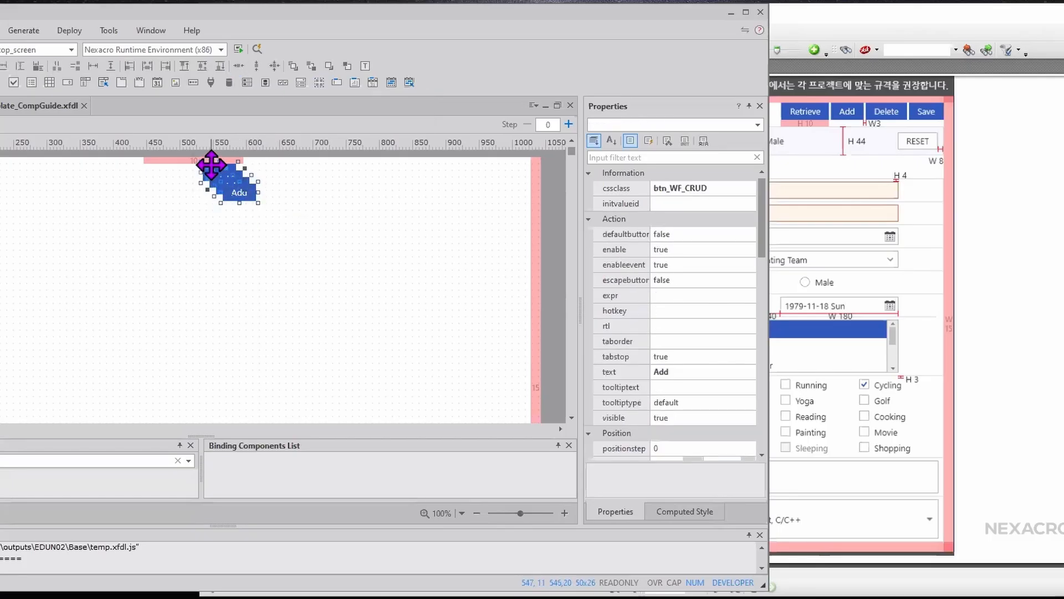
left_click_drag(169, 12, 234, 17)
left_click(30, 69)
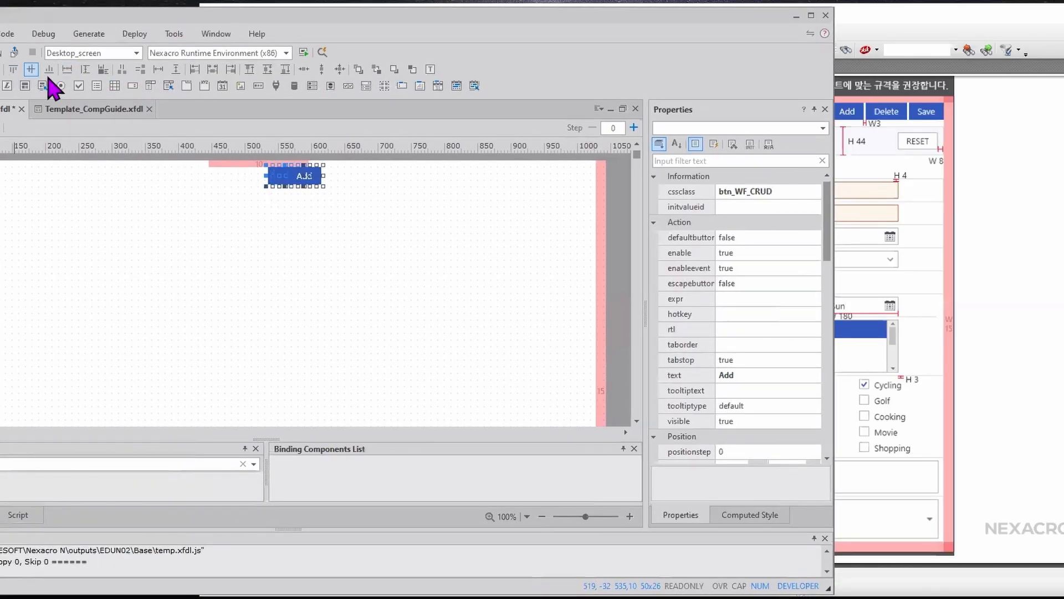
left_click(160, 69)
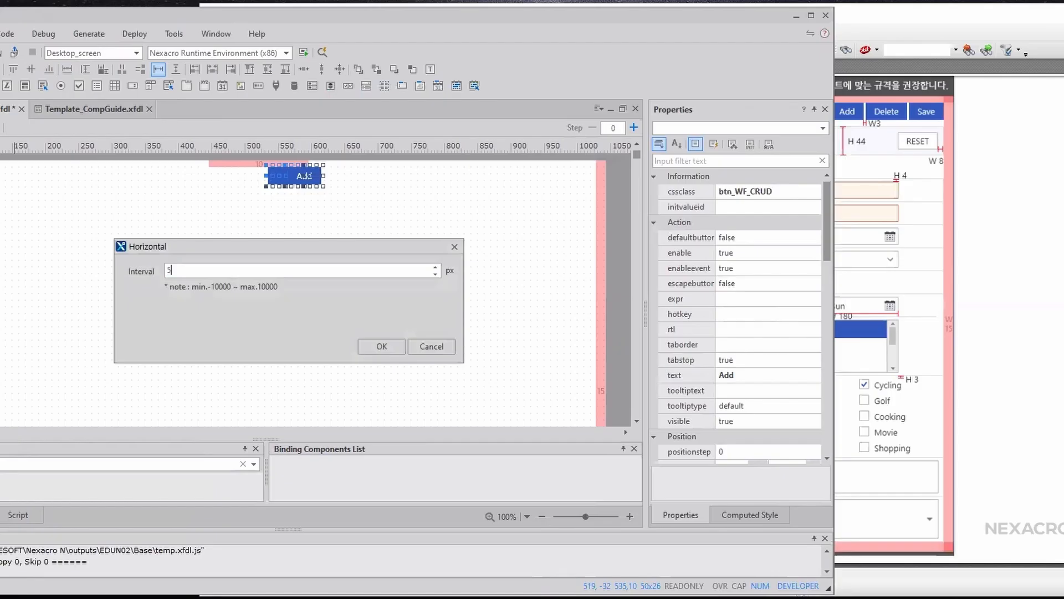
left_click(371, 349)
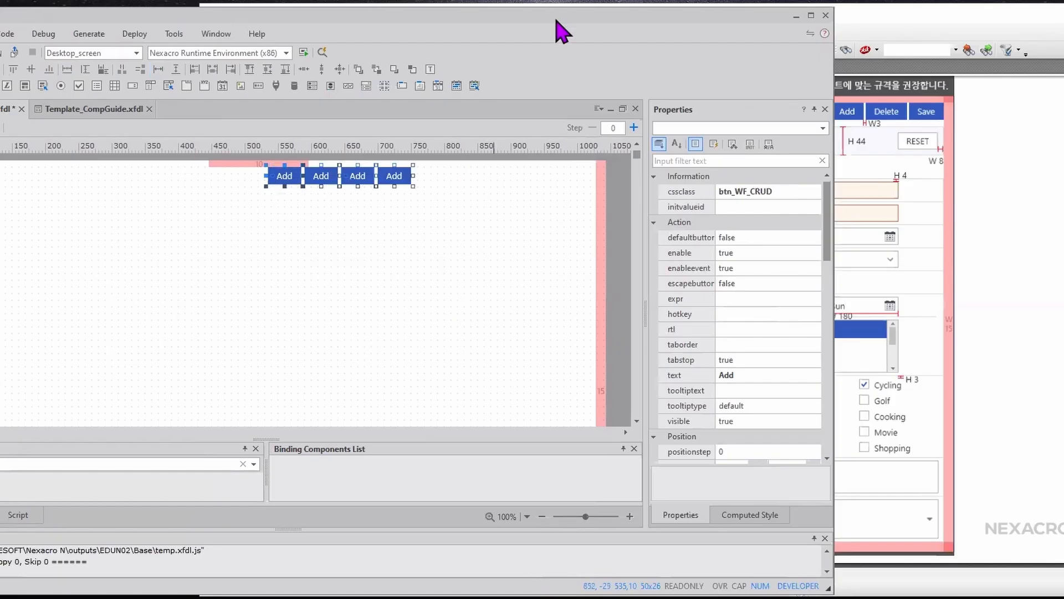
- Relabel the four buttons Retrieve, Add, Delete and Save in row order
left_click_drag(560, 33, 515, 31)
left_click(248, 173)
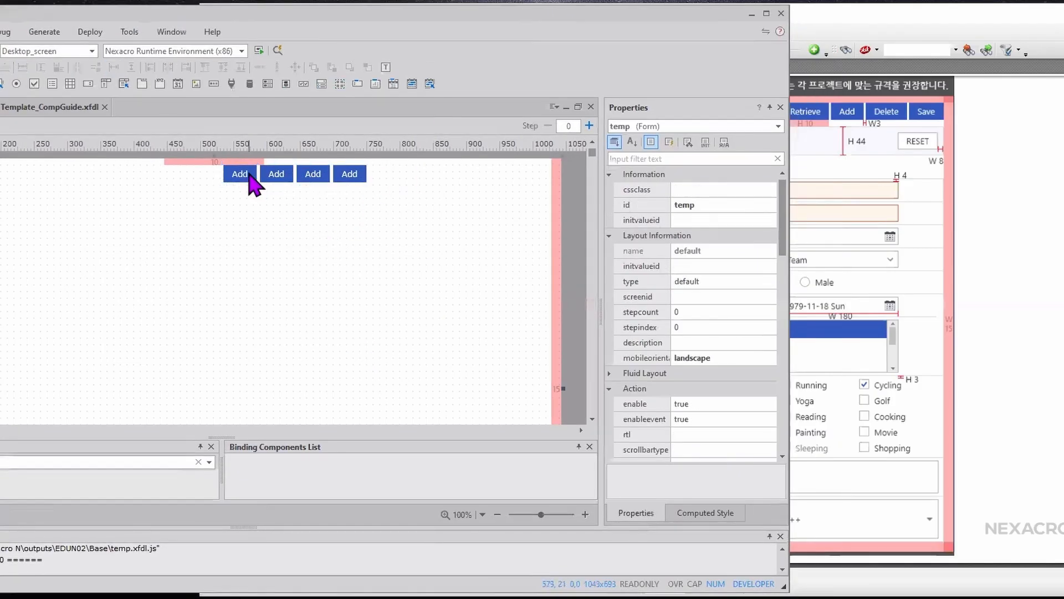
double_click(248, 173)
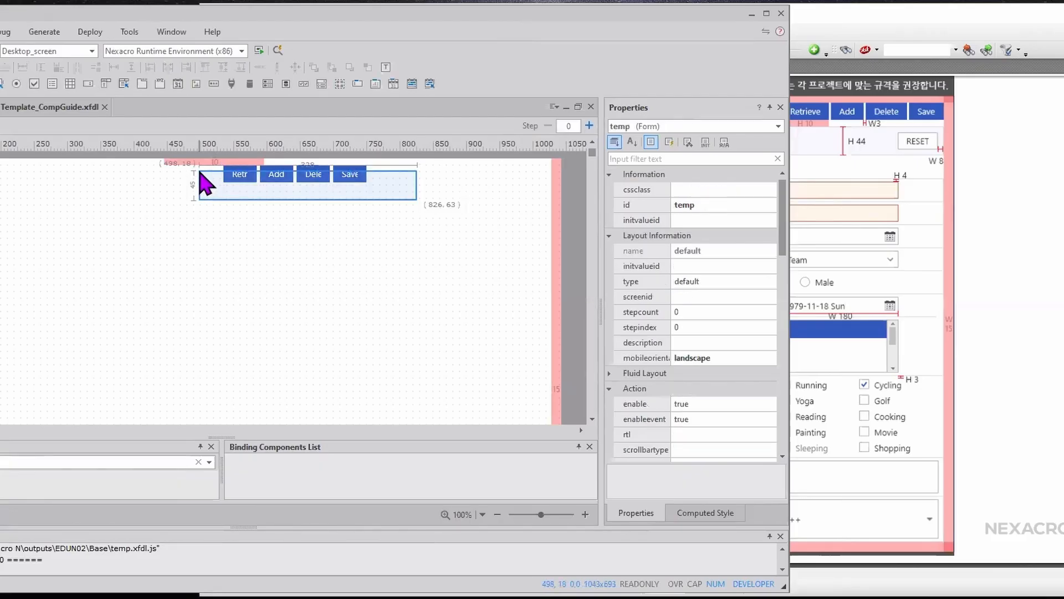
- Fit the widths of the four CRUD buttons to their contents and set their horizontal interval to 3 px
left_click_drag(205, 171, 198, 162)
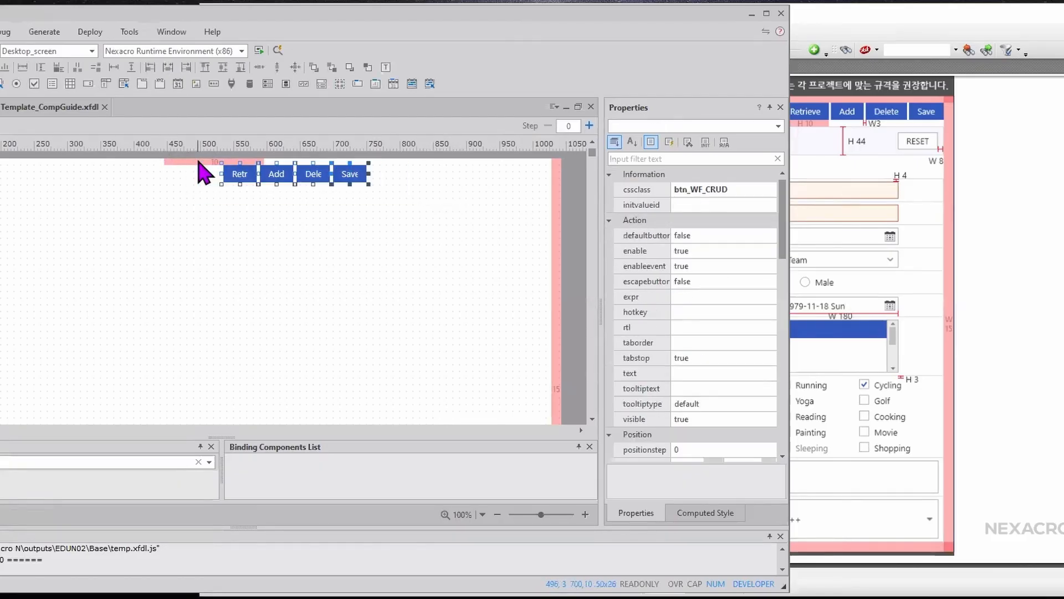
left_click(260, 67)
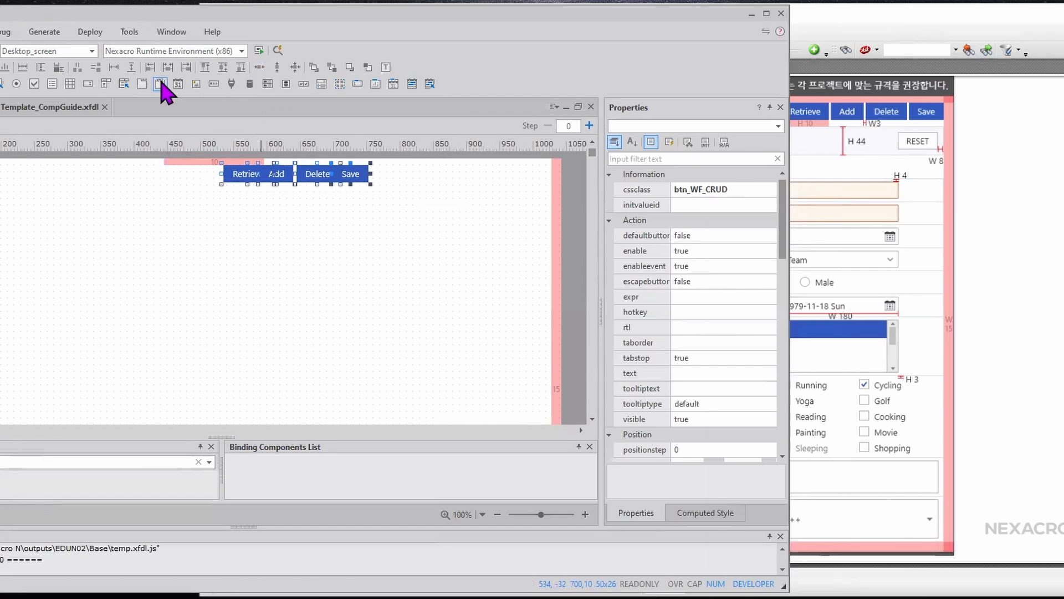
left_click(114, 68)
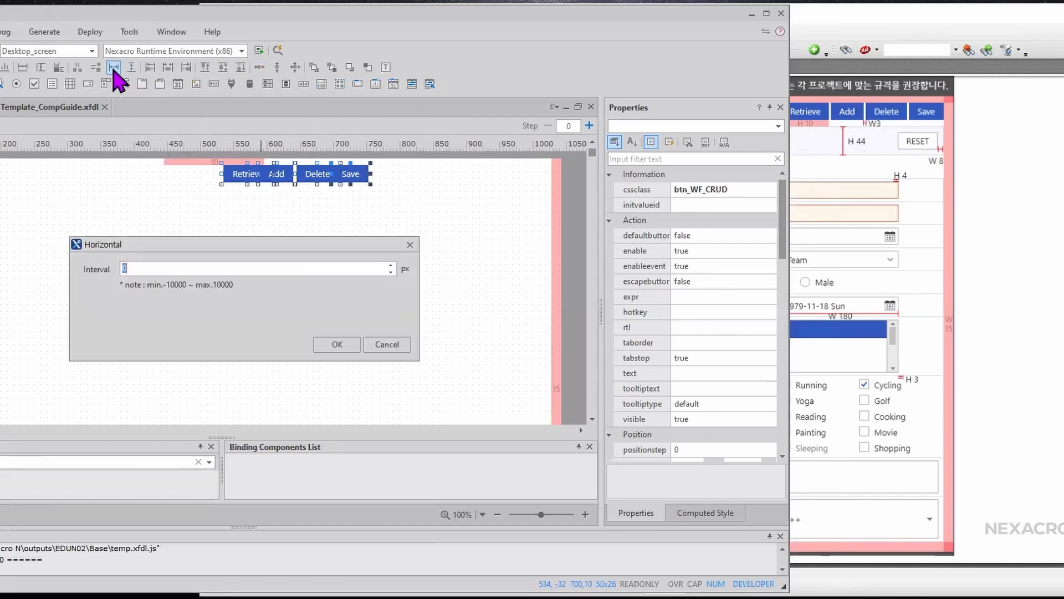
type("3")
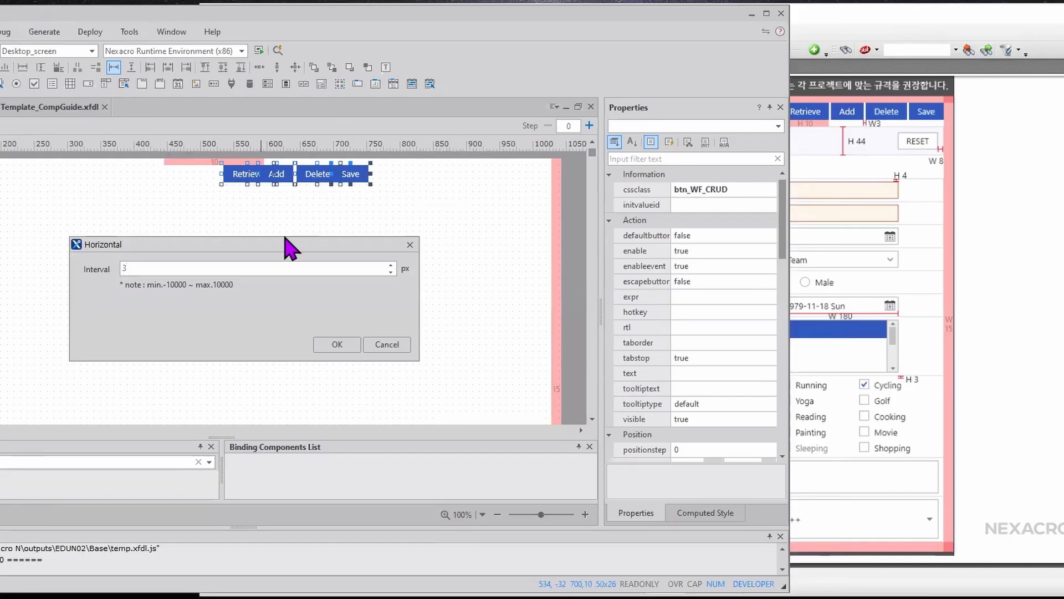
left_click(339, 345)
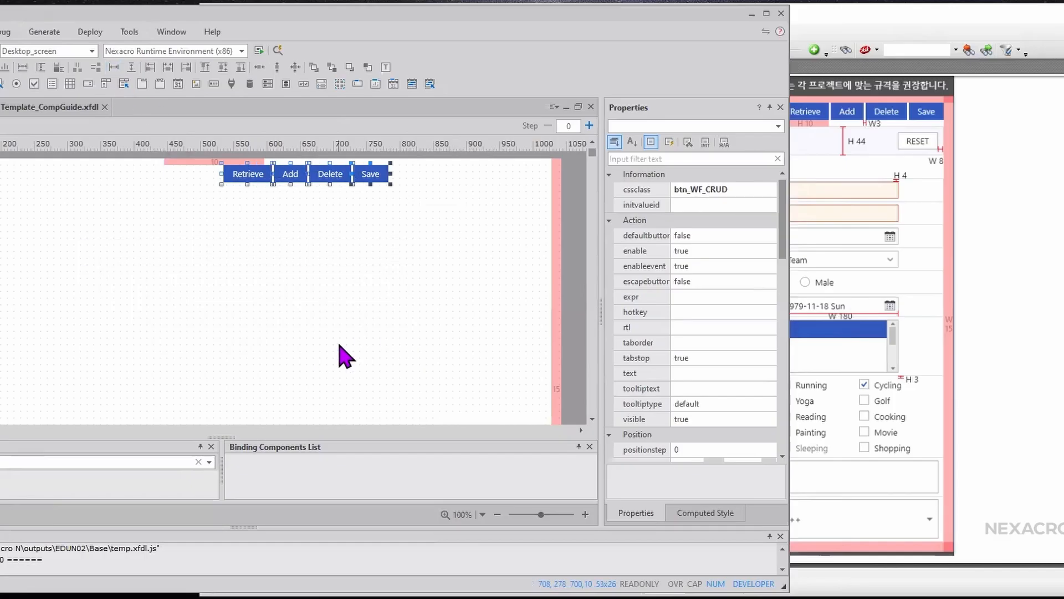
- Move the Retrieve, Add, Delete and Save row across until the Save button meets the form's right margin guide
key("Right")
key("Right")
key("Right")
key("Right")
key("Right")
key("Right")
key("Right")
key("Right")
key("Right")
key("Right")
key("Right")
key("Right")
key("Right")
key("Right")
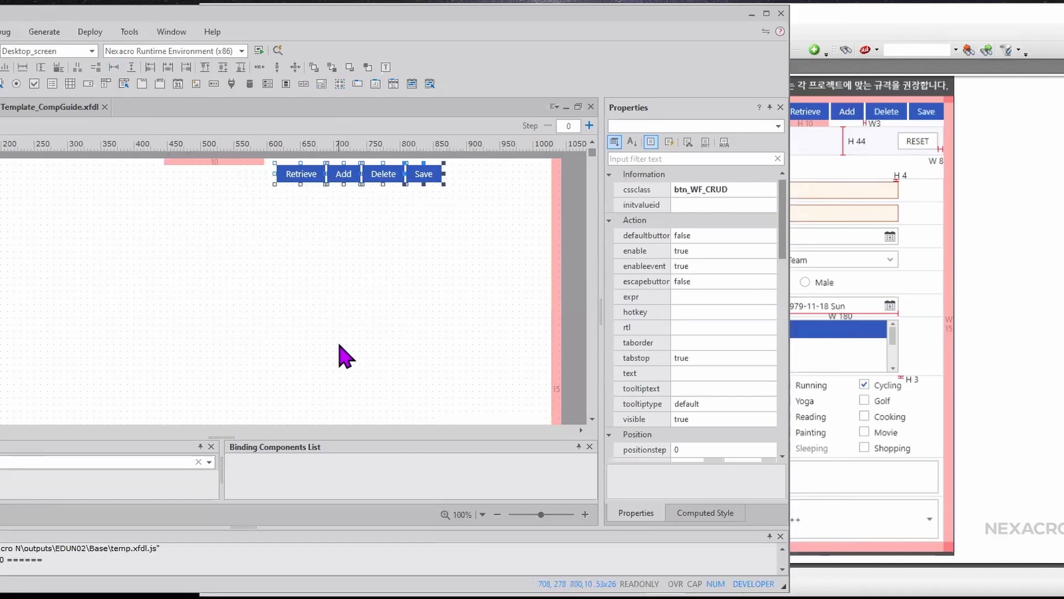
key("Right")
key("Right")
key("Right")
key("Right")
key("Right")
key("Right")
key("Right")
key("Right")
key("Right")
key("Right")
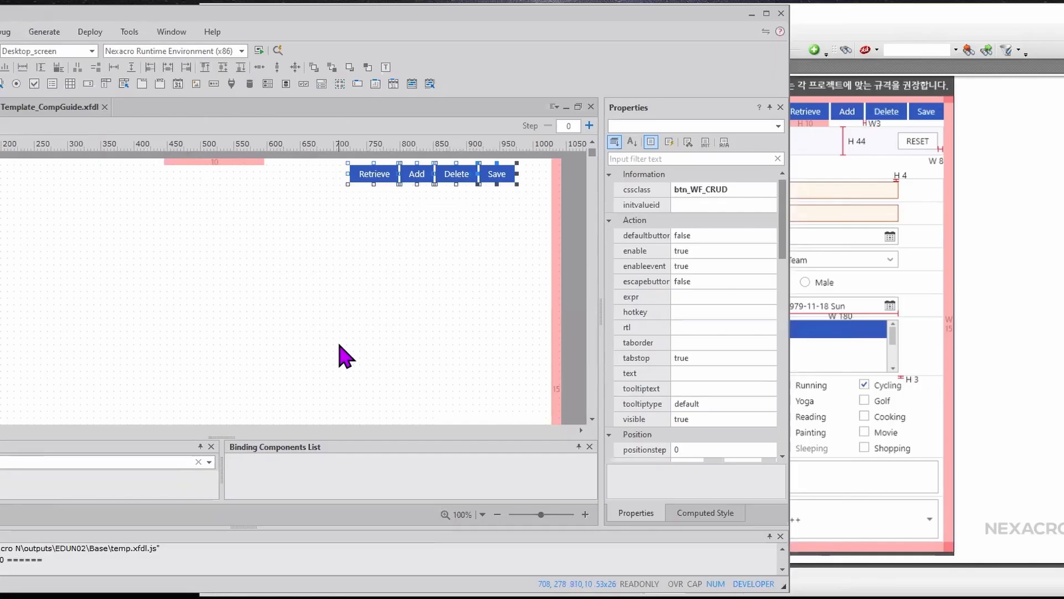
key("Right")
key("Right")
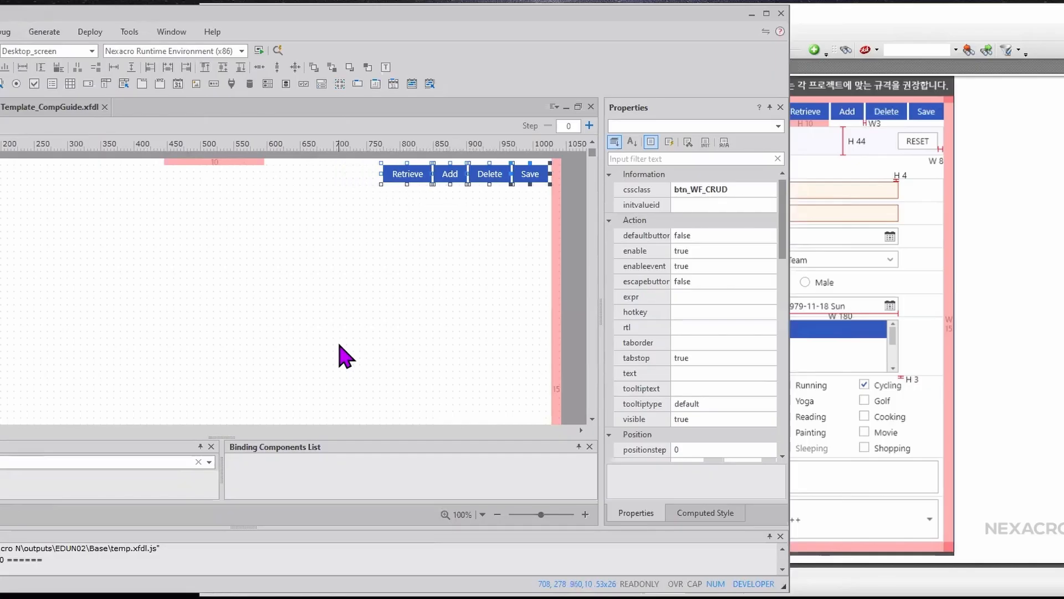
key("Right")
key("Left")
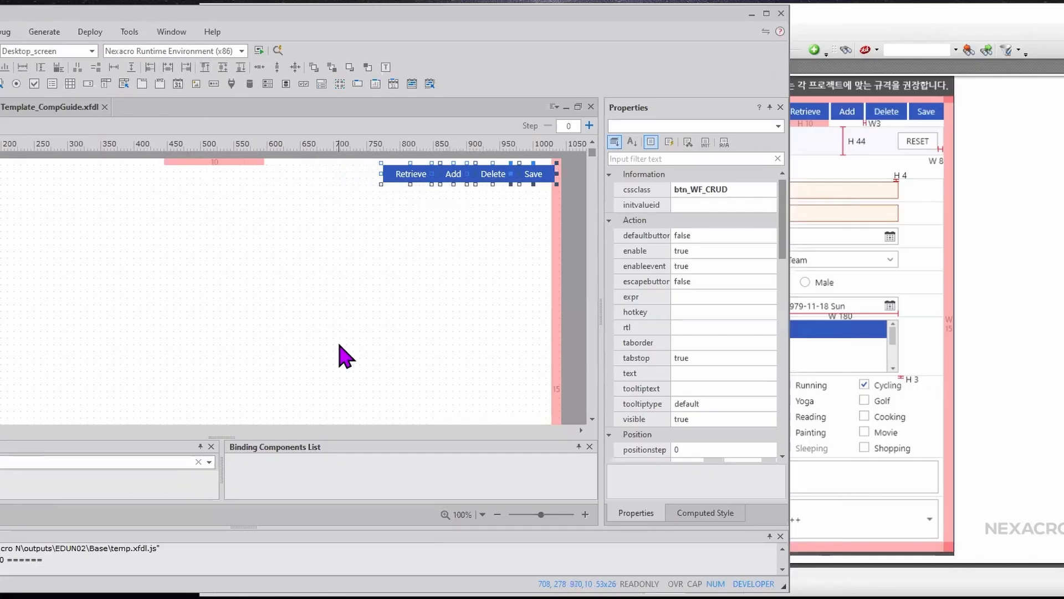
key("ctrl+Right")
key("ctrl+Right")
key("ctrl+Right")
key("ctrl+Right")
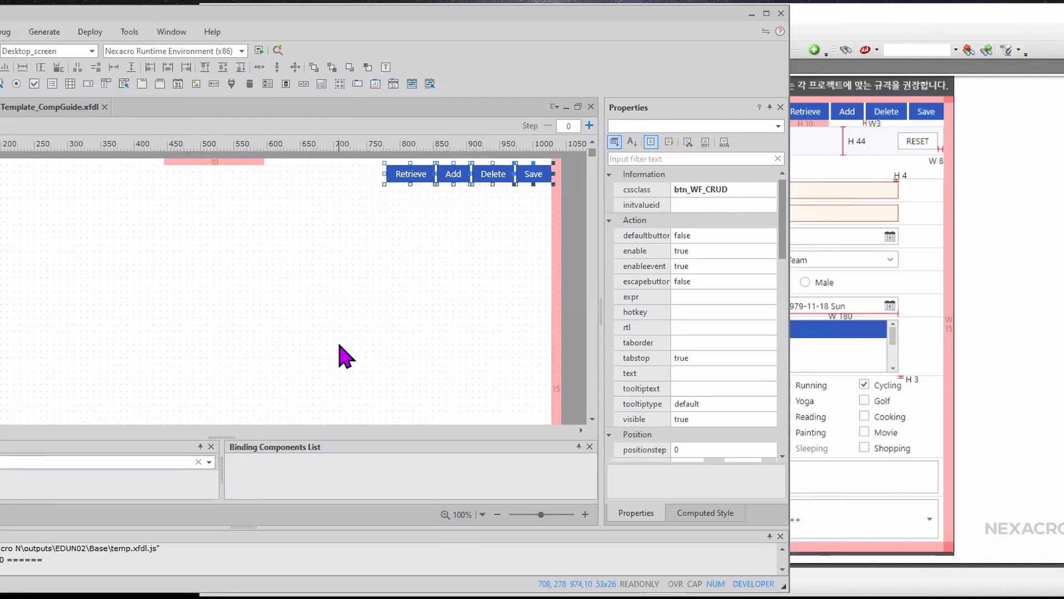
left_click(339, 345)
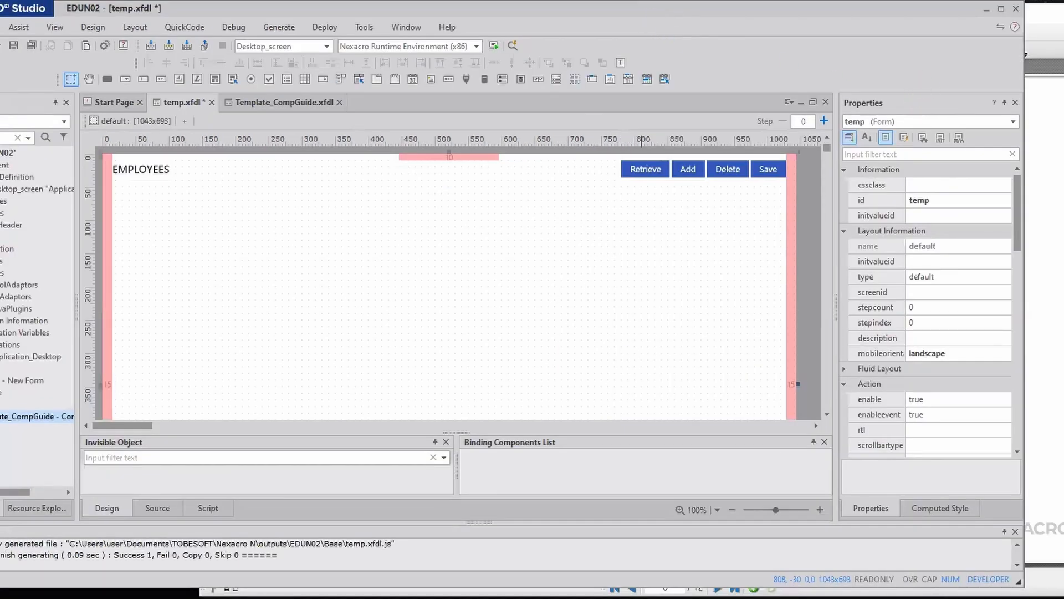
- Switch to PDF-XChange Viewer and examine the mock-up's search row: Department edit fields, Gender radio options and specified row height
left_click(1028, 18)
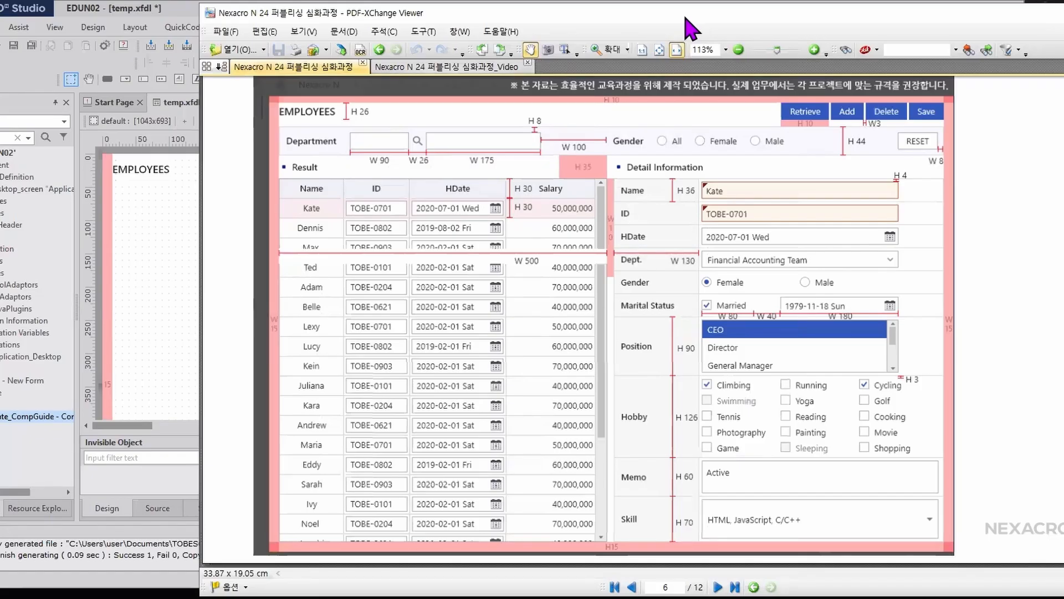
left_click_drag(688, 27, 538, 214)
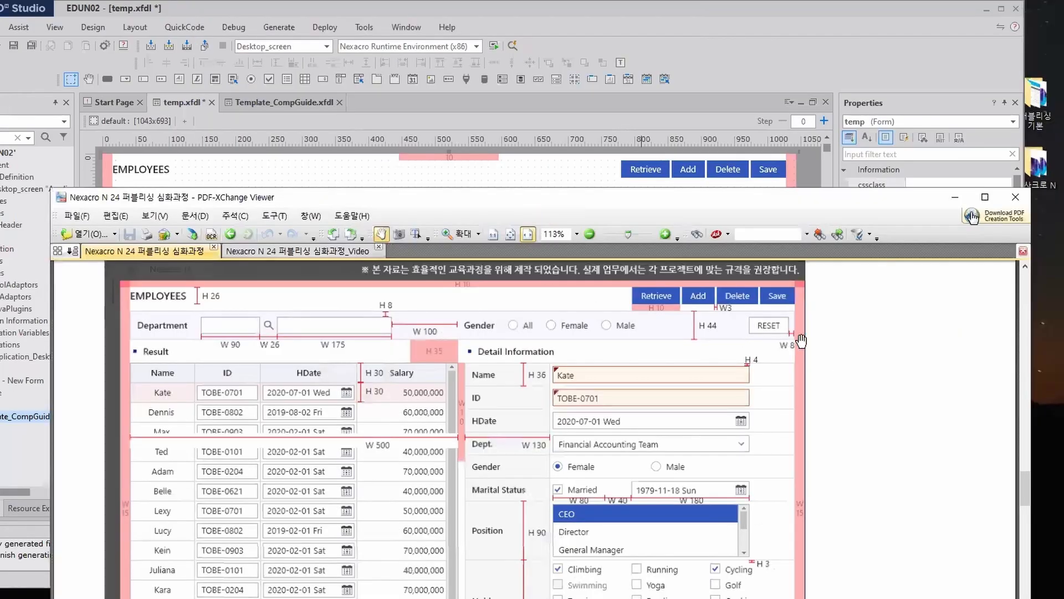
key("ctrl+shift+d")
mouse_move(815, 351)
left_mouse_down()
mouse_move(340, 331)
mouse_move(117, 303)
left_mouse_up()
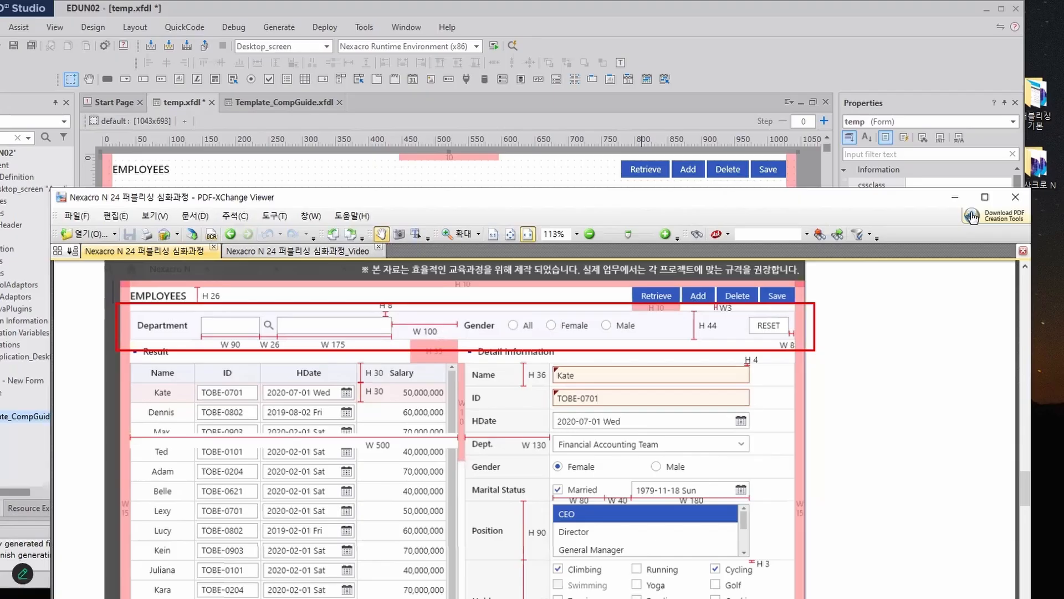
key("Escape")
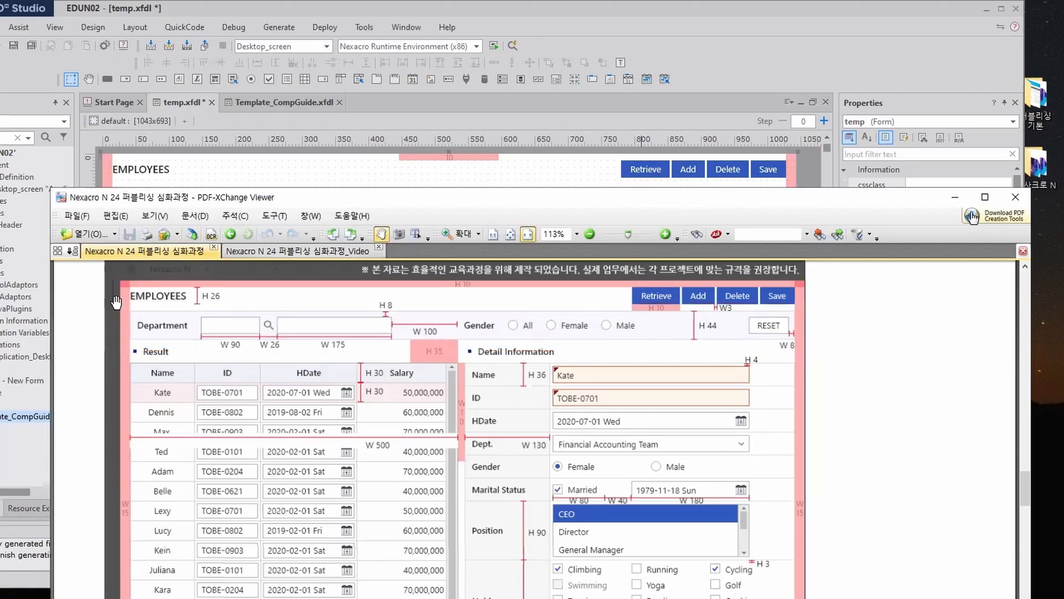
key("ctrl+2")
mouse_move(223, 308)
left_mouse_down()
mouse_move(210, 327)
mouse_move(248, 329)
left_mouse_up()
left_click_drag(242, 317, 277, 323)
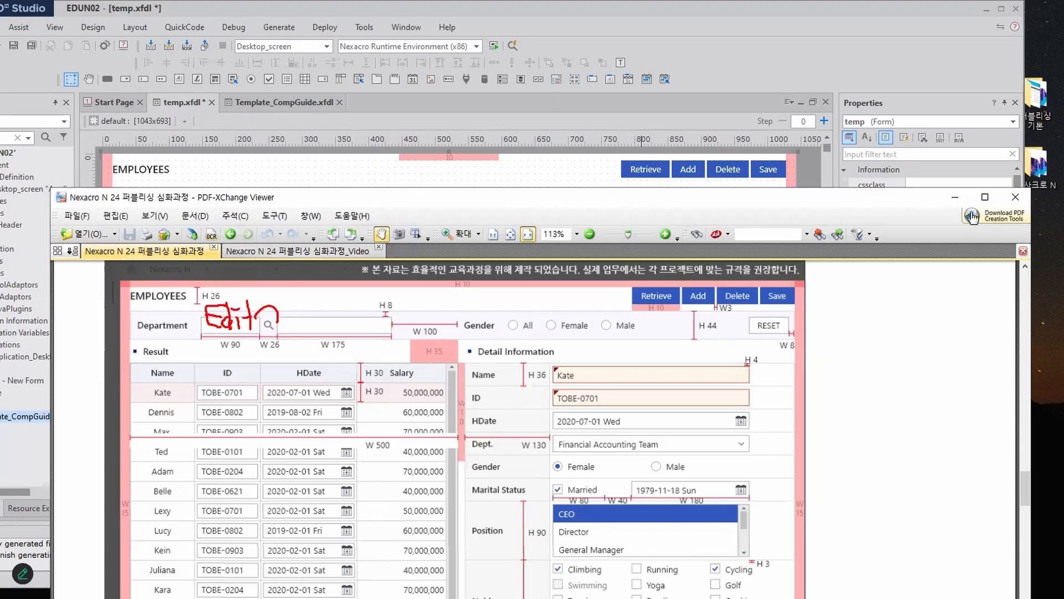
left_click_drag(536, 299, 564, 298)
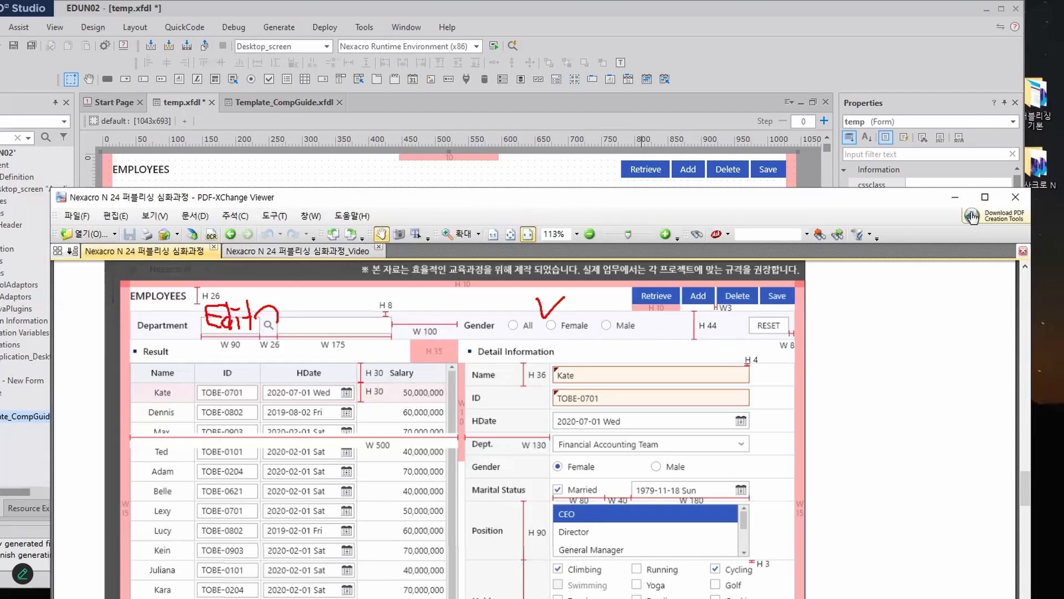
mouse_move(710, 350)
left_mouse_down()
mouse_move(691, 343)
mouse_move(729, 333)
mouse_move(701, 368)
left_mouse_up()
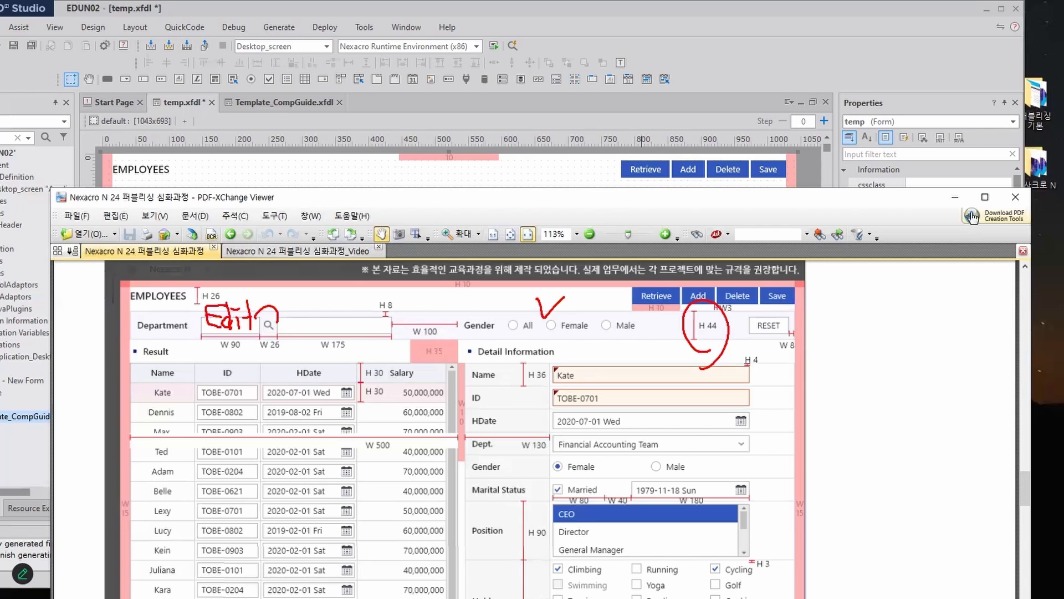
- Switch back to Nexacro Studio, draw a Div about 906 px wide below the title row and set its height to 44 px
left_click(526, 17)
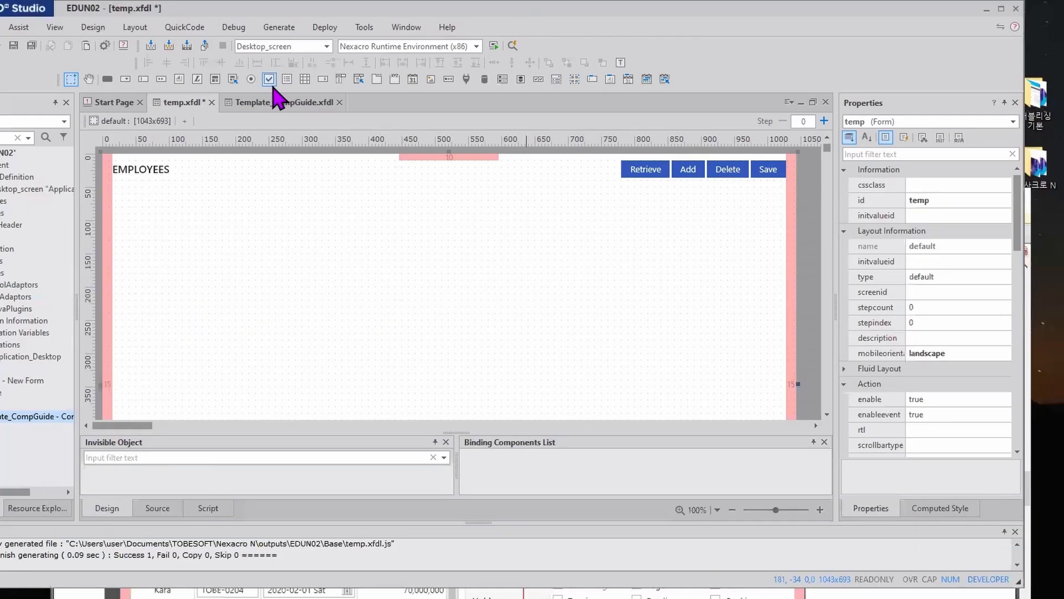
left_click_drag(123, 190, 730, 231)
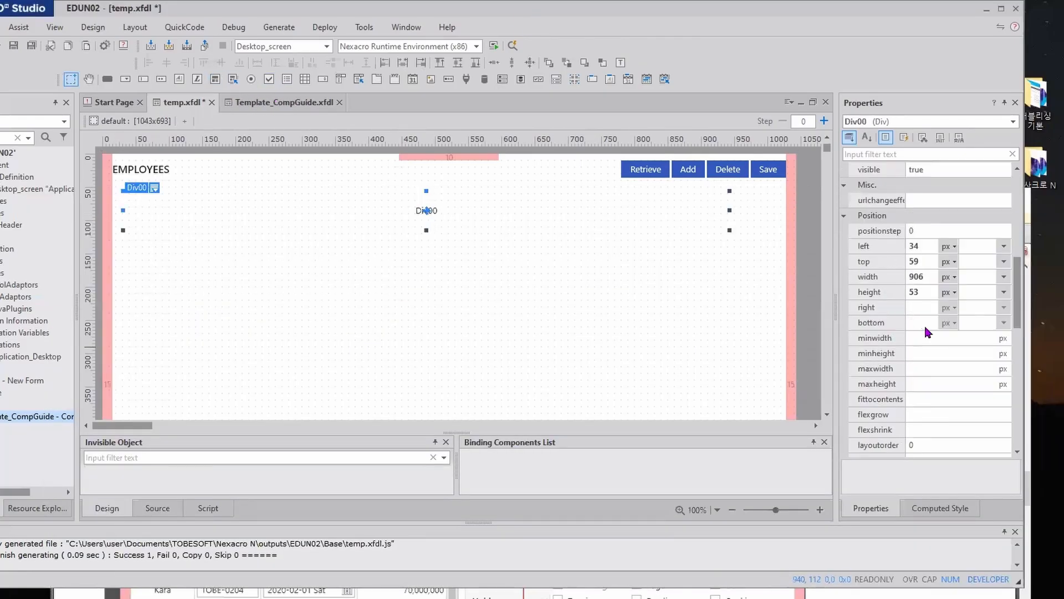
left_click(921, 283)
left_click(922, 291)
type("44")
key("Return")
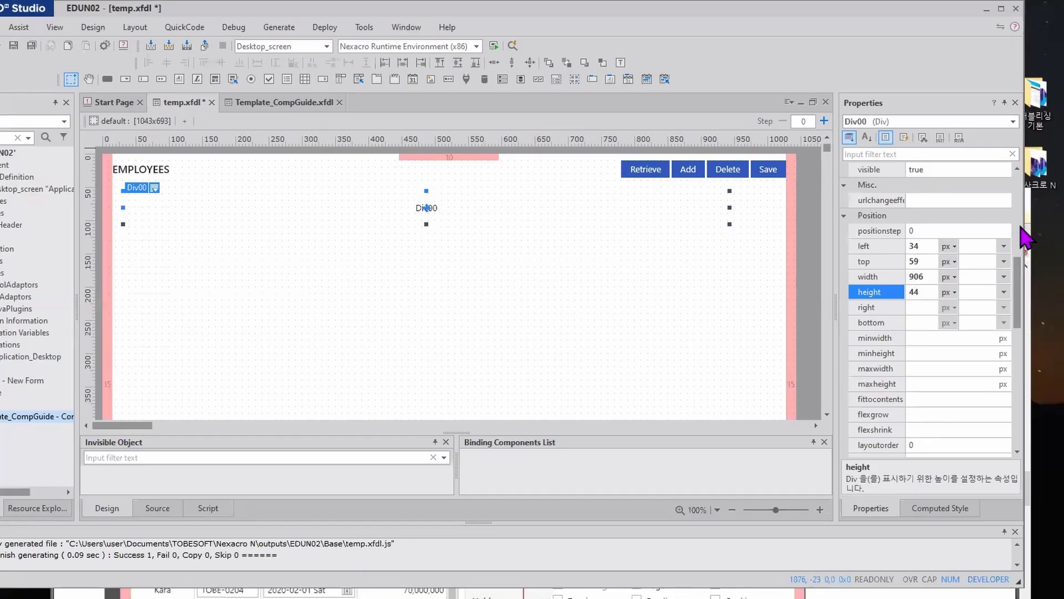
- Switch to PDF-XChange Viewer and examine the specified vertical gap between the title row and the search area
left_click(1027, 248)
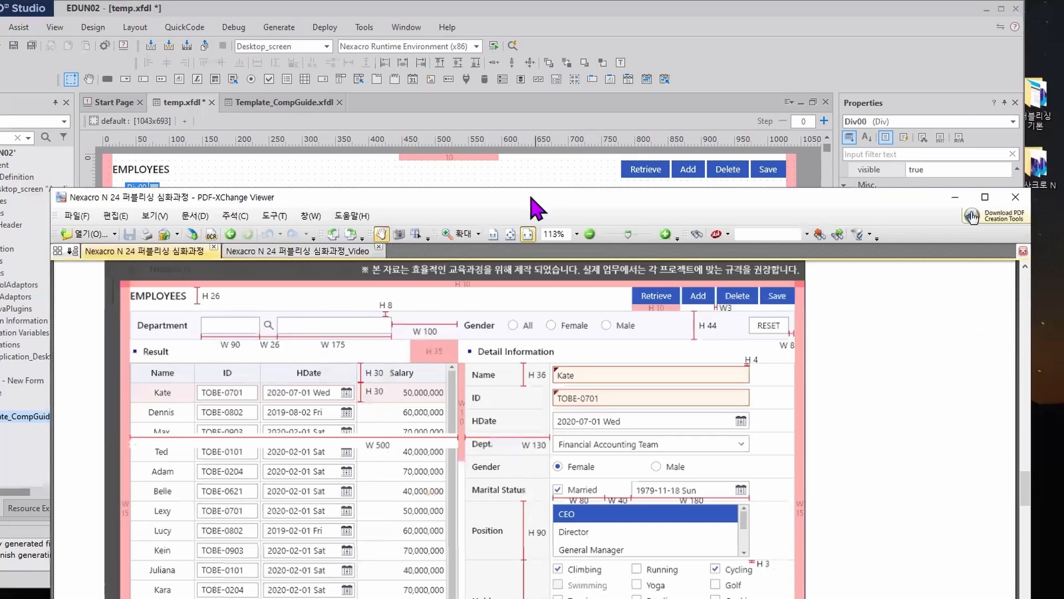
left_click_drag(535, 206, 716, 95)
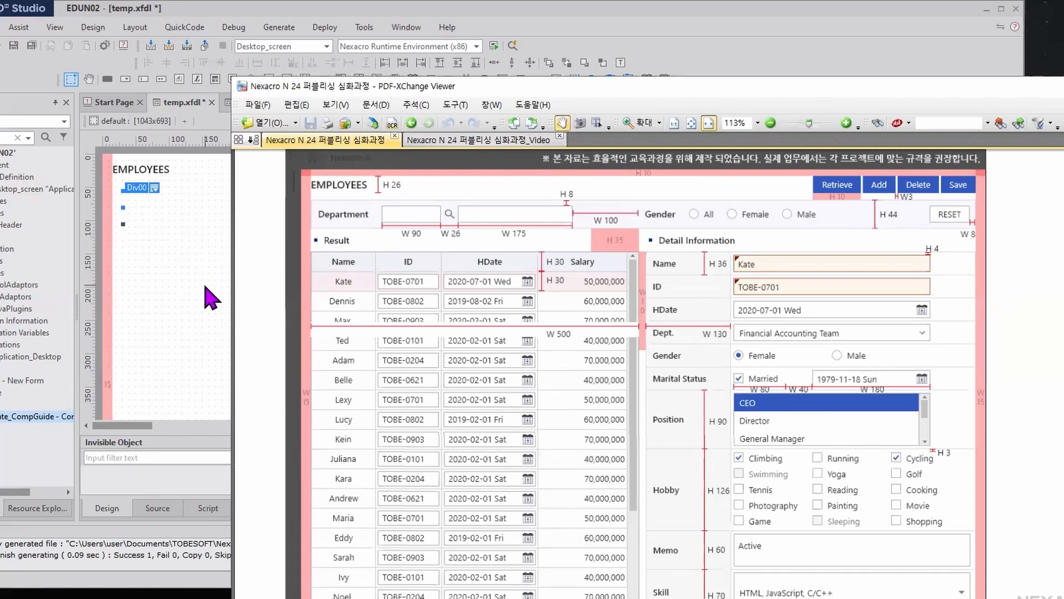
key("ctrl+2")
left_click_drag(338, 174, 345, 184)
mouse_move(854, 202)
left_mouse_down()
mouse_move(842, 215)
mouse_move(838, 180)
mouse_move(852, 208)
left_mouse_up()
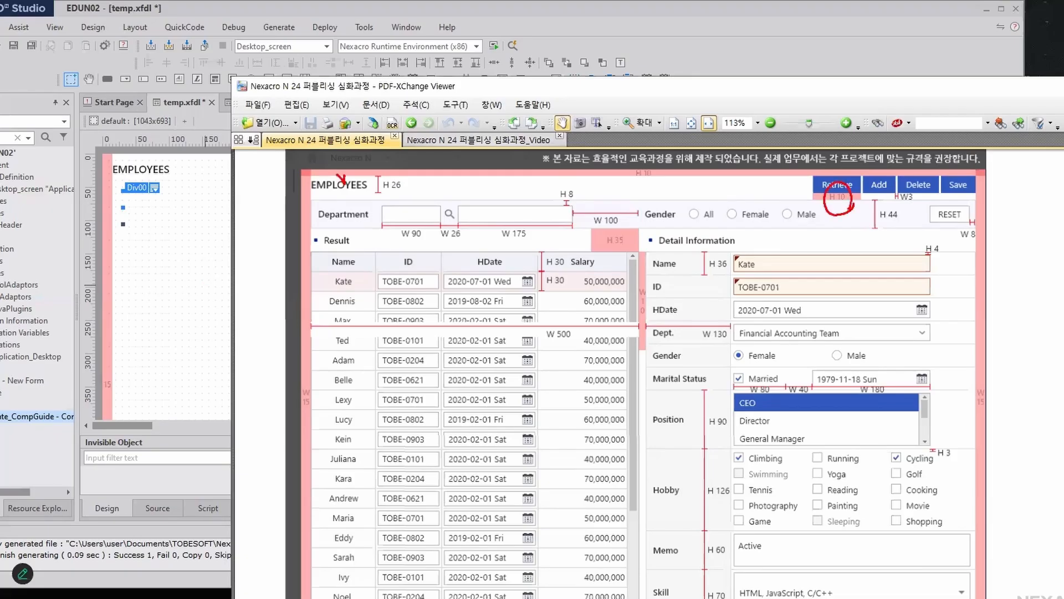
key("Escape")
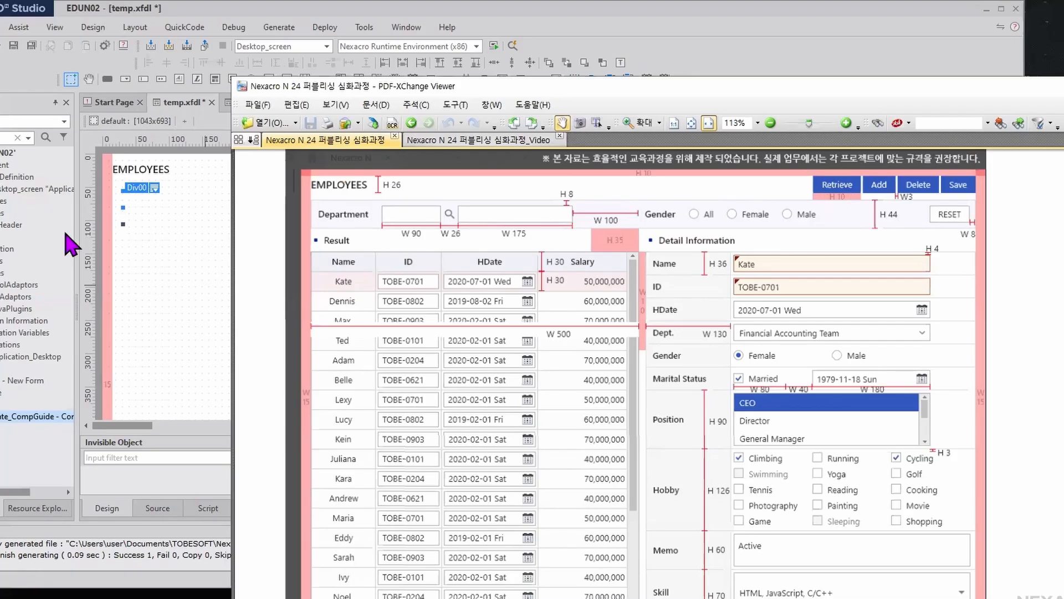
- Switch back to Nexacro Studio, align the search Div's left edge with the EMPLOYEES title and set the vertical gap between them to 10 px
left_click(150, 171)
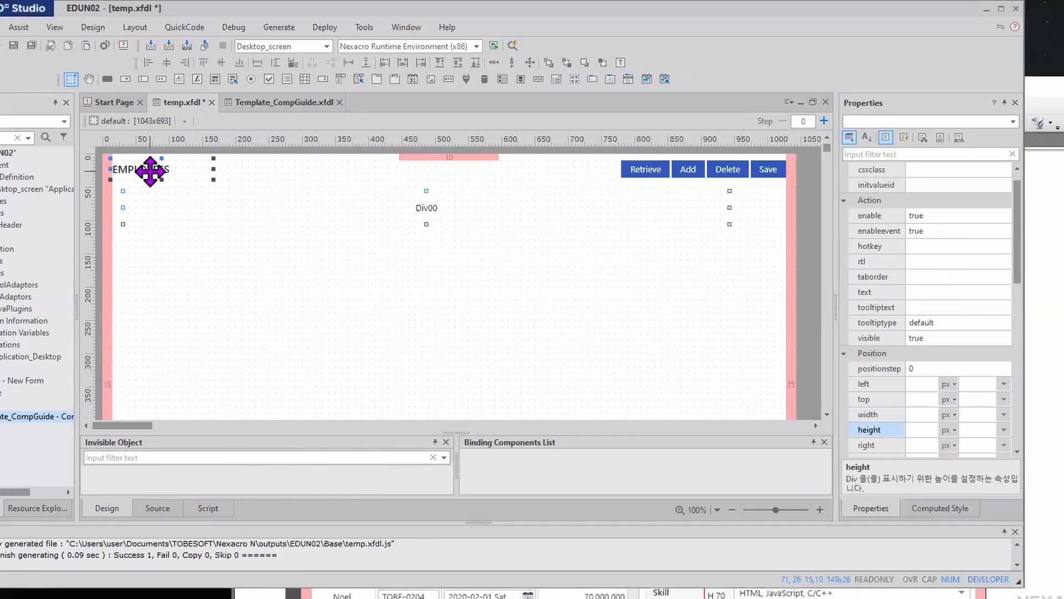
left_click(151, 62)
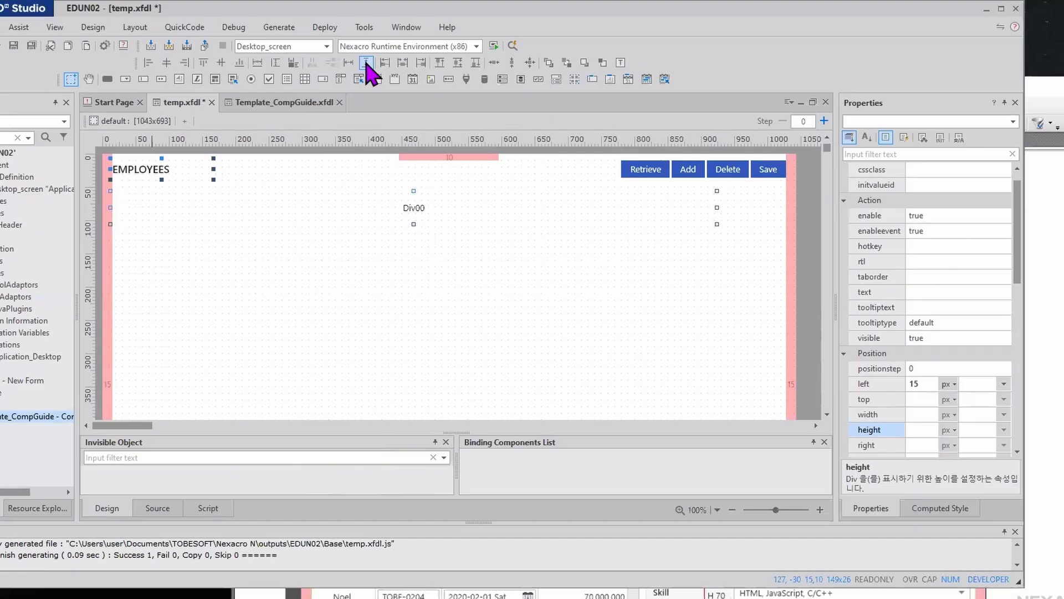
left_click(366, 62)
key("Return")
- Widen the search Div to 1013 px so that it reaches the form's right margin guide
left_click(421, 207)
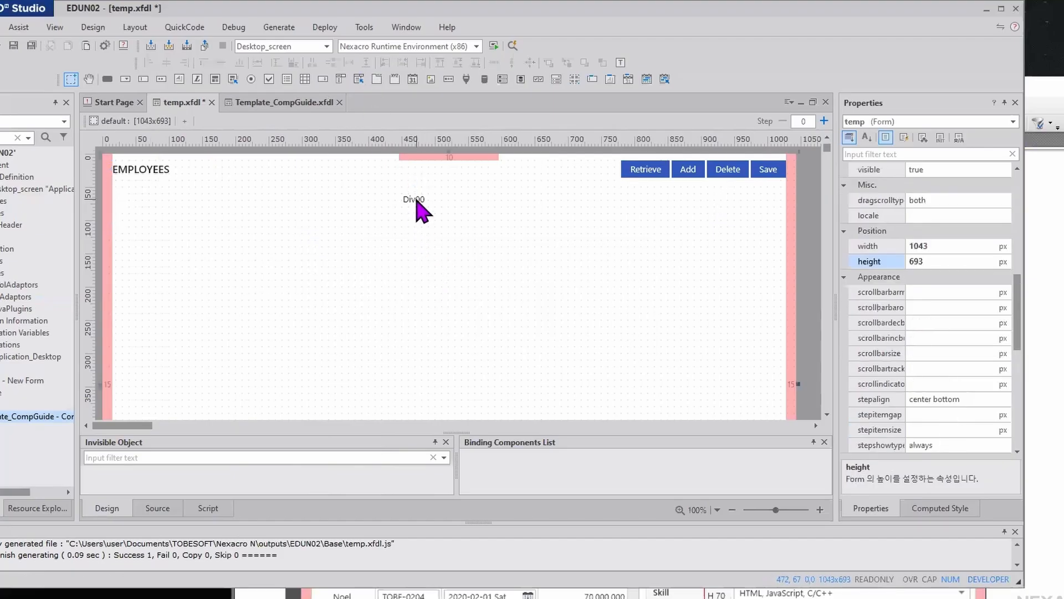
scroll(932, 368, "down", 7)
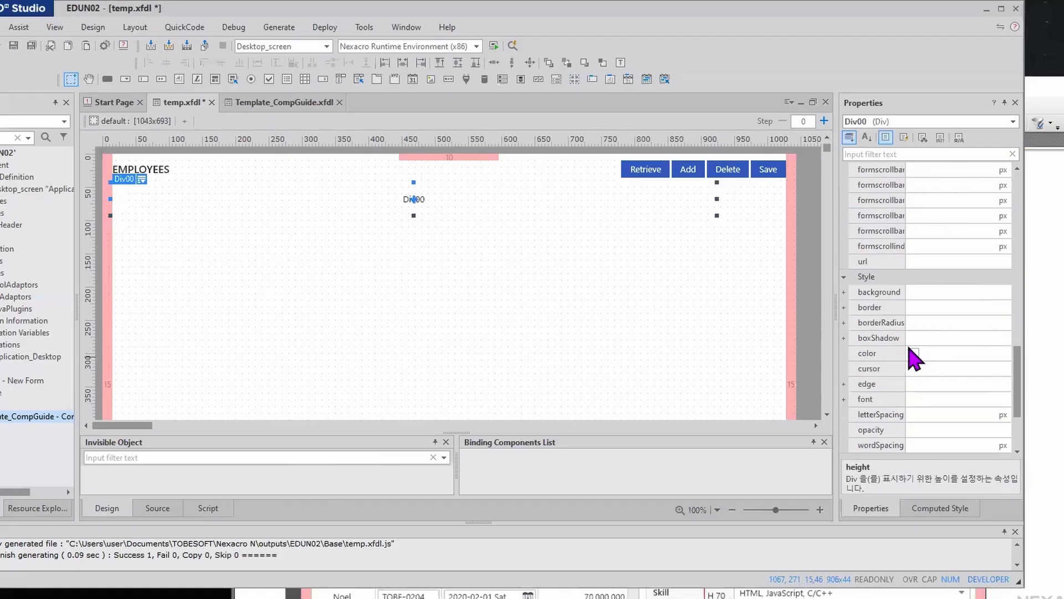
left_click(690, 322)
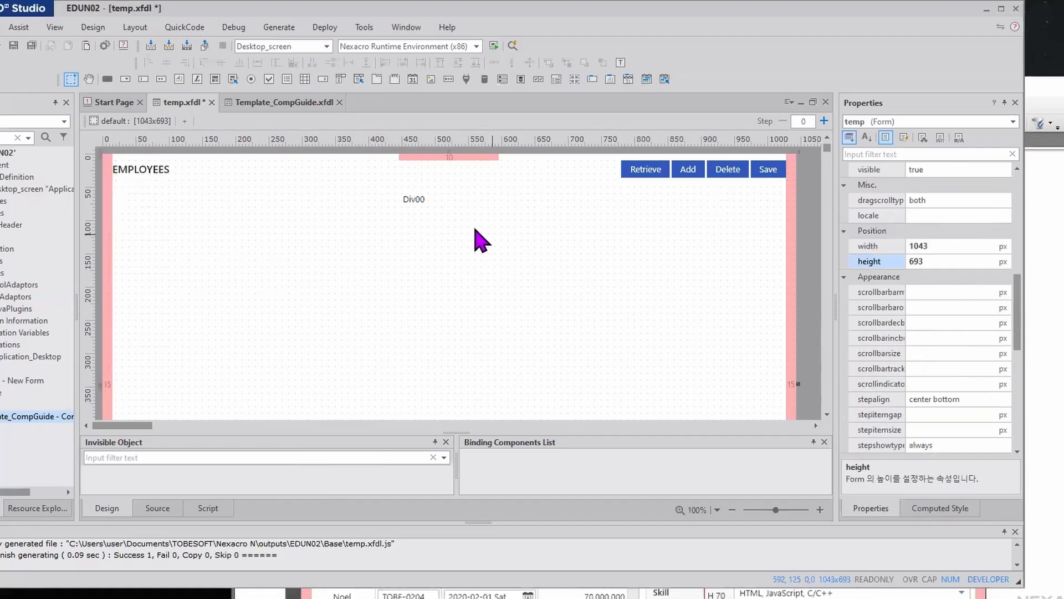
left_click(415, 198)
key("shift+Right")
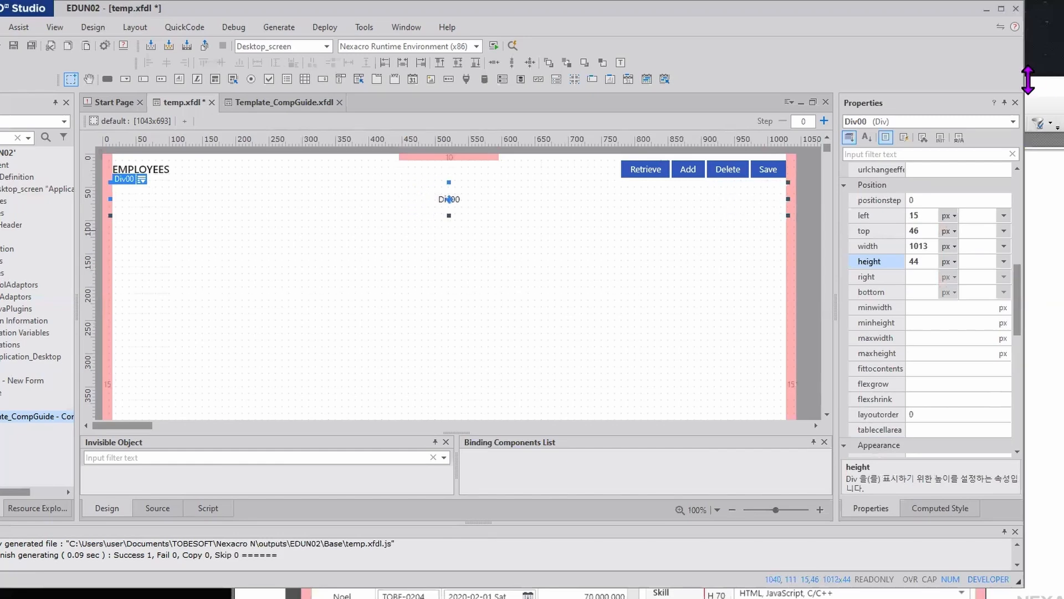
- Select the sample search Div in Template_CompGuide.xfdl and copy its cssclass div_WF_Search
left_click(1030, 97)
left_click_drag(1024, 86, 833, 246)
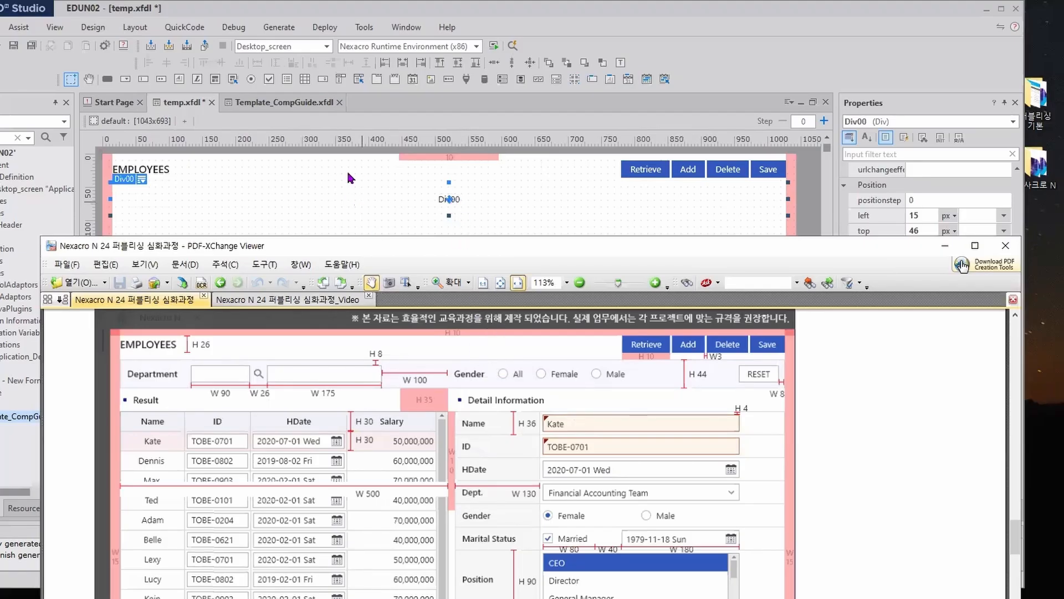
left_click(289, 104)
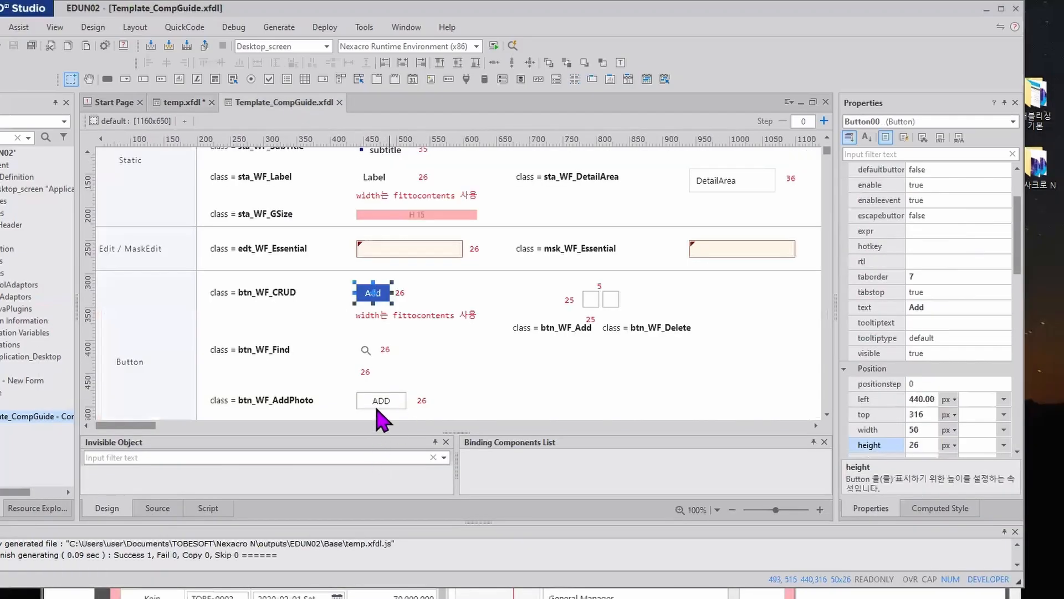
scroll(388, 388, "down", 5)
left_click(421, 238)
scroll(954, 233, "up", 5)
scroll(962, 221, "up", 1)
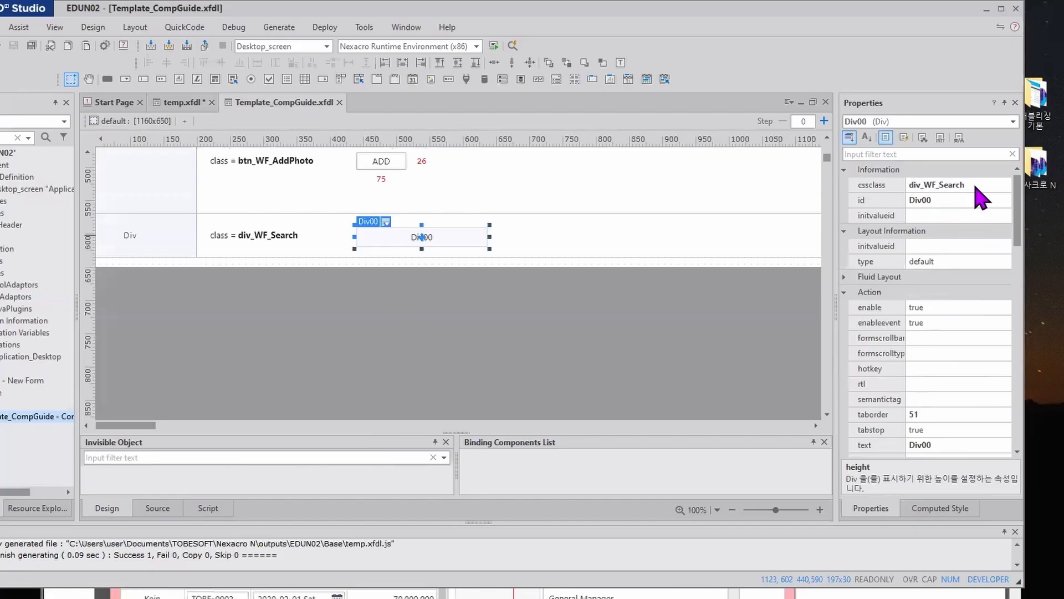
left_click(973, 186)
- Return to temp.xfdl and assign the cssclass div_WF_Search to the search Div
left_click(188, 104)
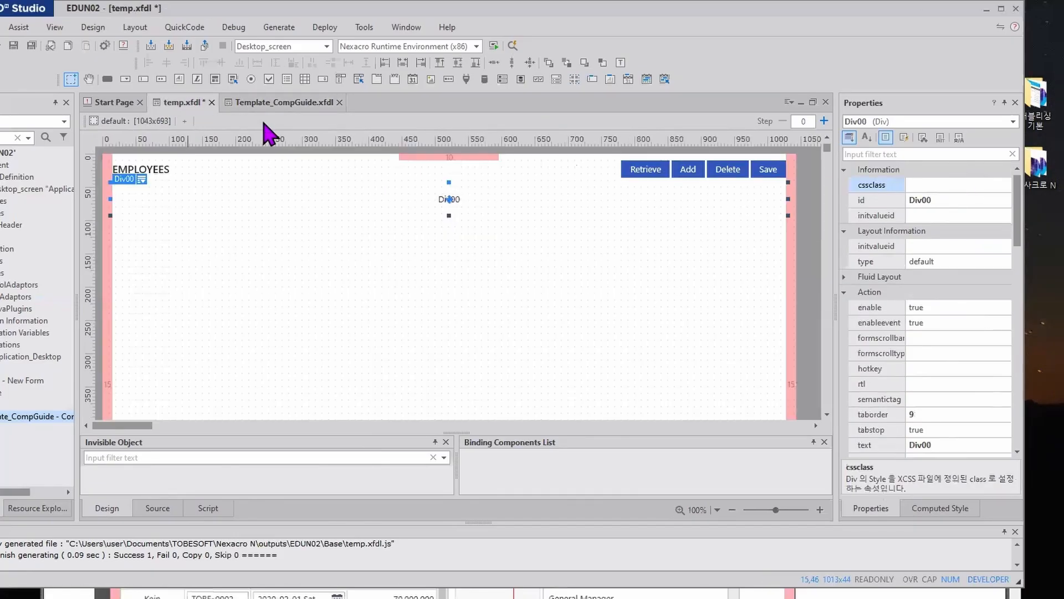
left_click(956, 185)
type("div_WF_Search")
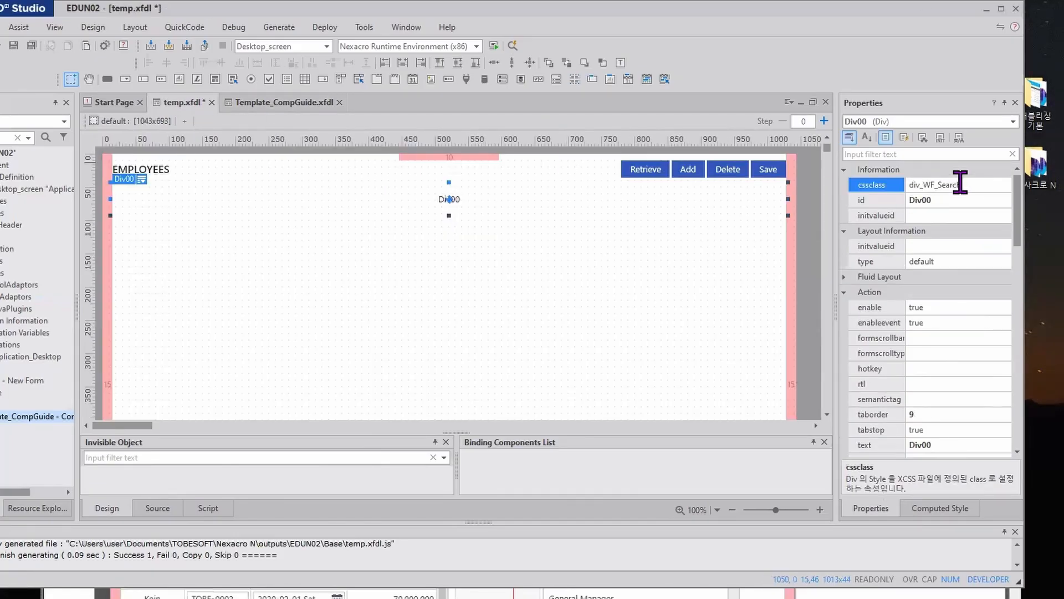
key("Return")
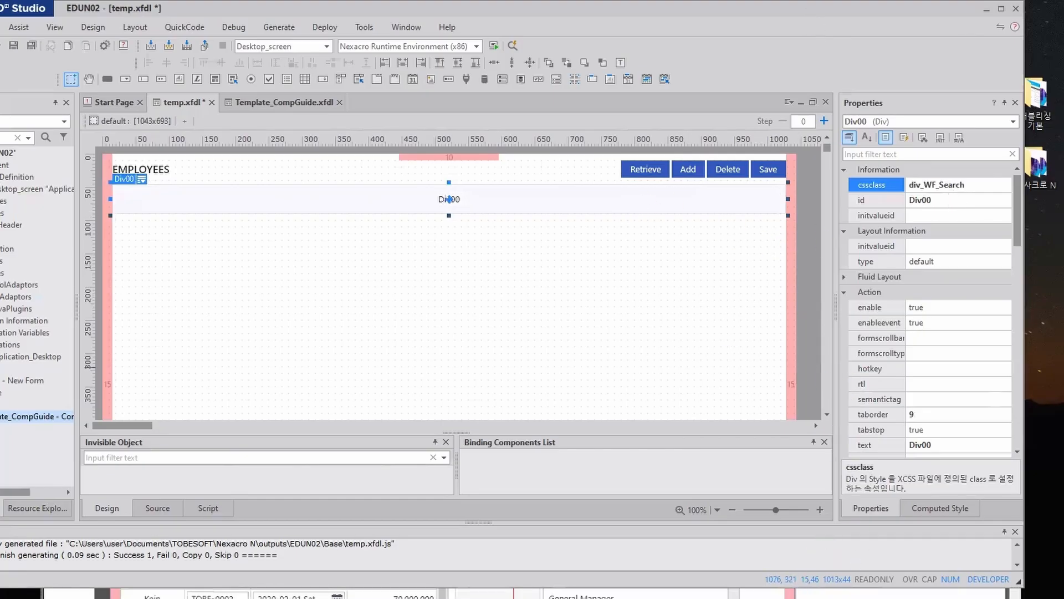
- Switch to PDF-XChange Viewer and examine the search row's labels, its 44 px height and the 8 px spacing above and below its fields
left_click(825, 594)
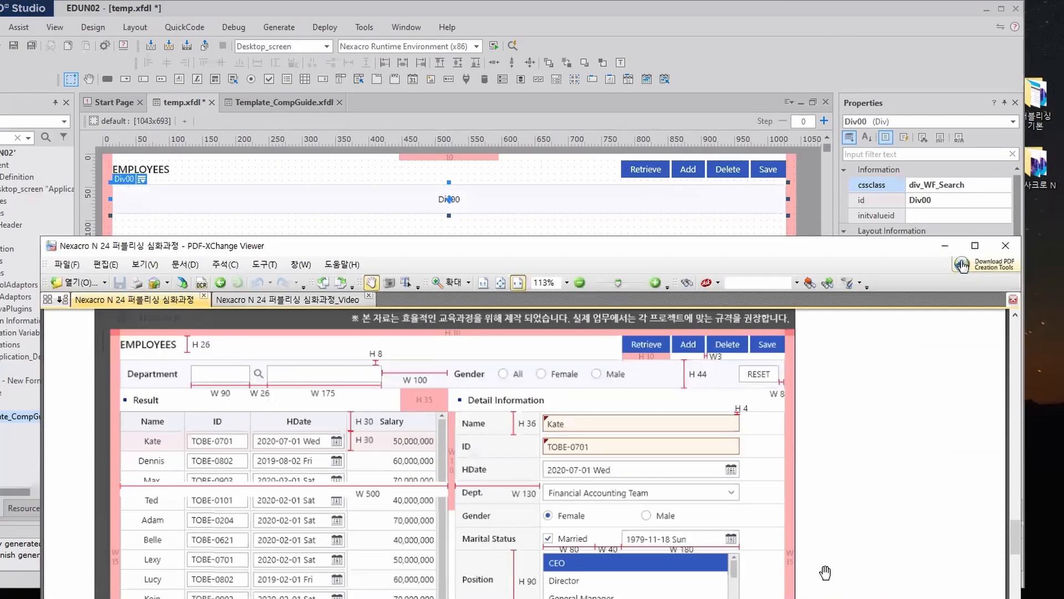
left_click_drag(648, 245, 710, 77)
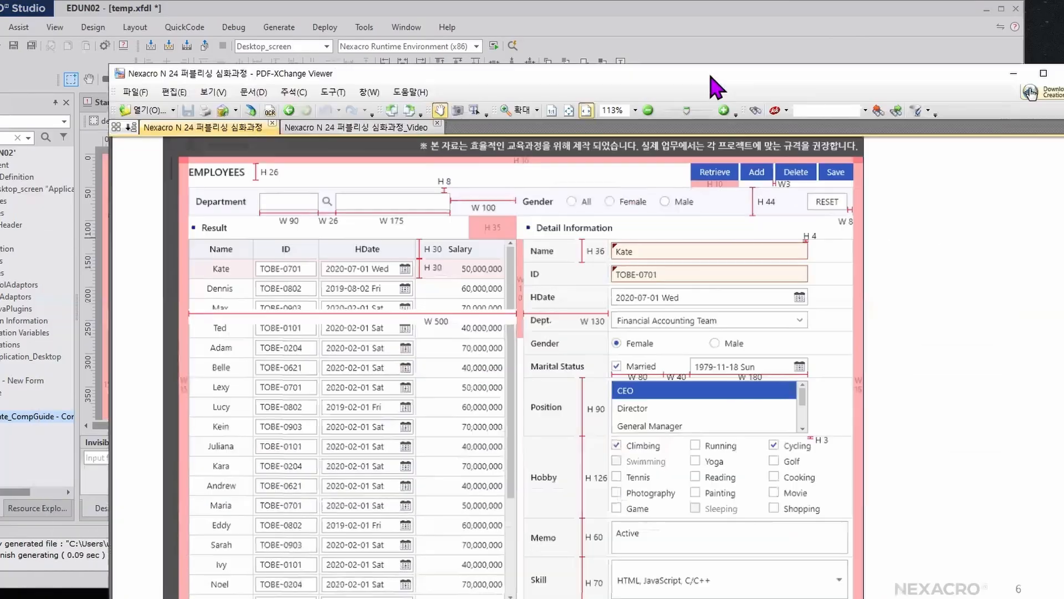
key("ctrl+2")
mouse_move(260, 205)
left_mouse_down()
mouse_move(250, 195)
mouse_move(245, 203)
left_mouse_up()
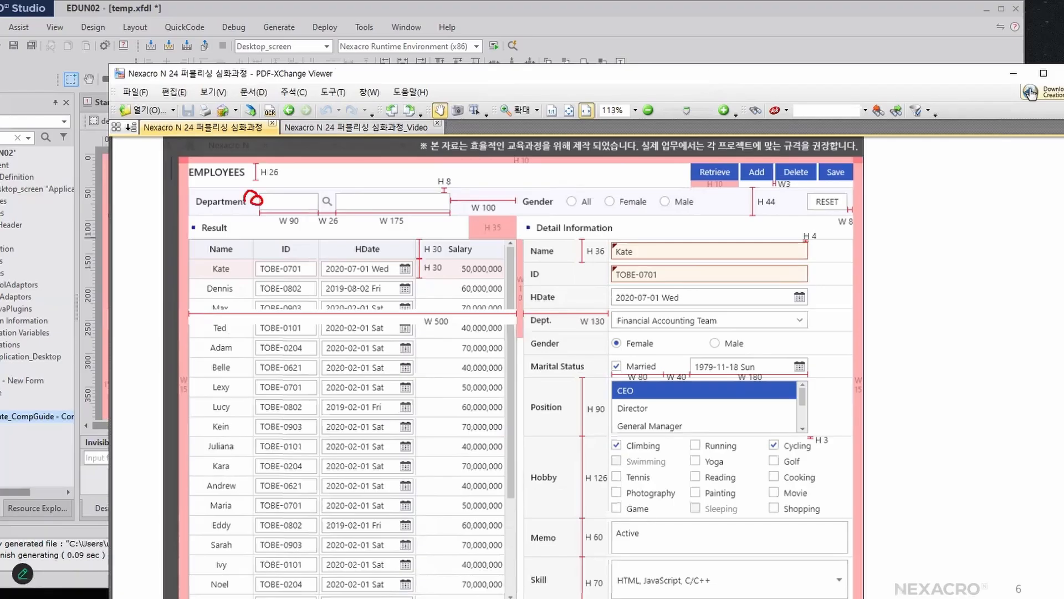
left_click_drag(554, 205, 570, 204)
mouse_move(775, 222)
left_mouse_down()
mouse_move(741, 217)
mouse_move(740, 184)
left_mouse_up()
left_click_drag(775, 182, 776, 227)
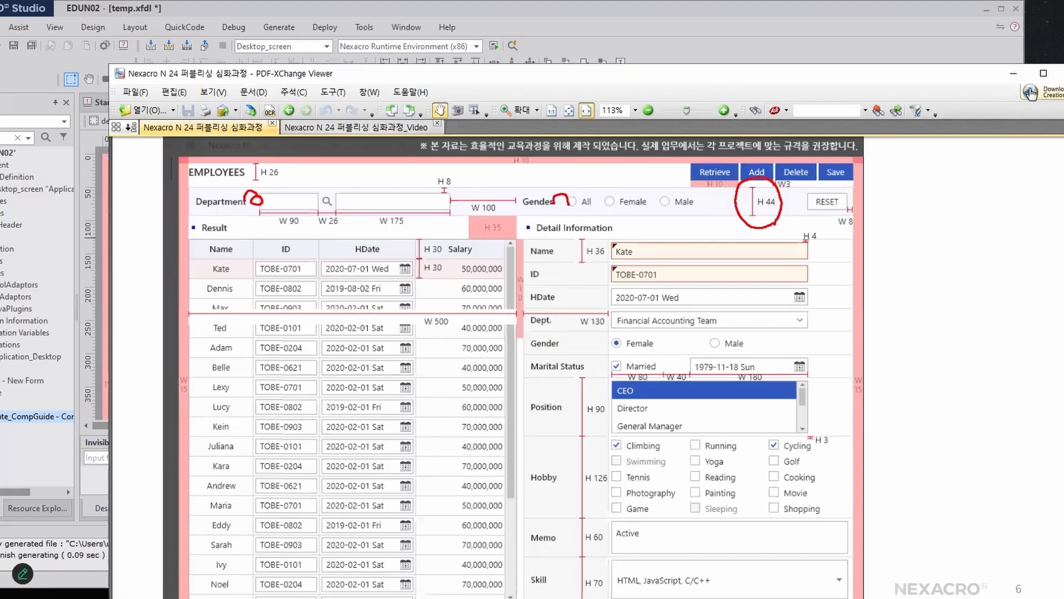
mouse_move(460, 188)
left_mouse_down()
mouse_move(434, 196)
mouse_move(462, 191)
left_mouse_up()
mouse_move(452, 222)
left_mouse_down()
mouse_move(437, 220)
mouse_move(454, 223)
left_mouse_up()
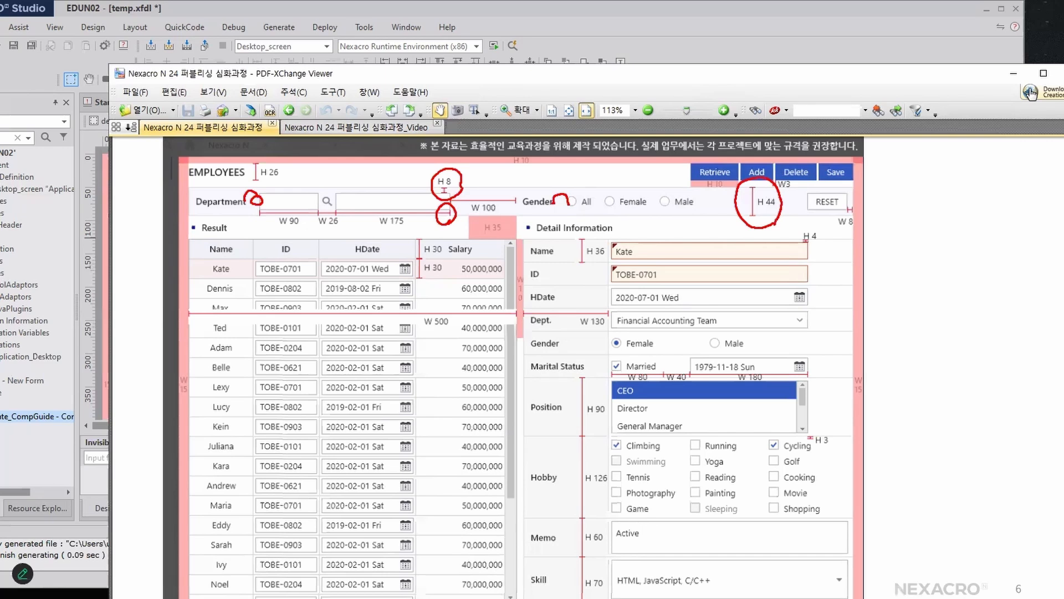
- Work out the component height inside the search row by subtracting 2 px and 16 px from the 44 px row height
mouse_move(883, 167)
left_mouse_down()
mouse_move(898, 182)
mouse_move(889, 188)
mouse_move(943, 172)
mouse_move(951, 185)
left_mouse_up()
left_click_drag(969, 161, 961, 173)
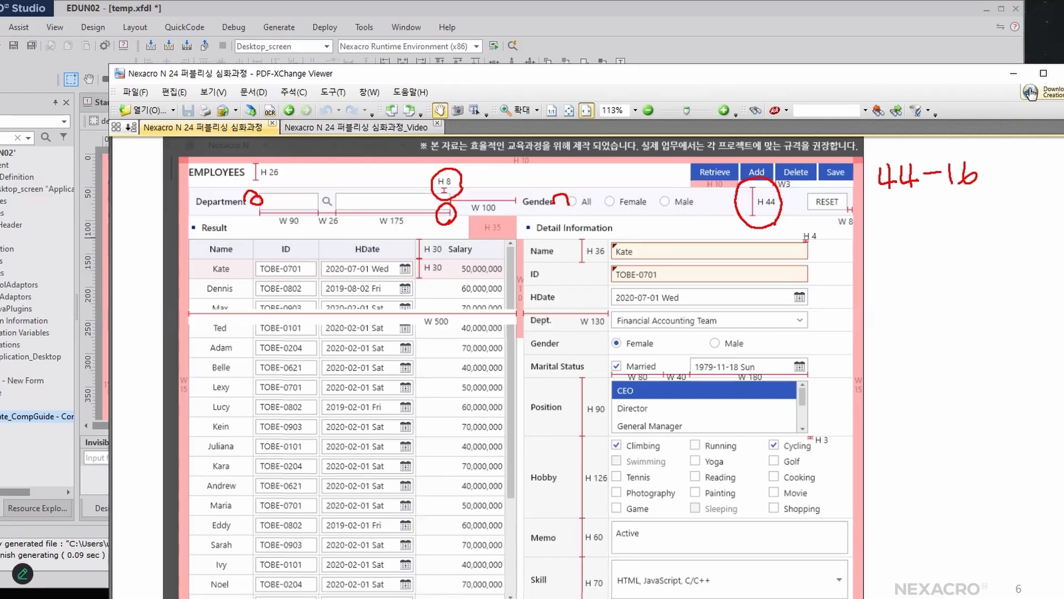
left_click_drag(915, 196, 873, 198)
mouse_move(675, 192)
left_mouse_down()
mouse_move(663, 187)
mouse_move(676, 188)
mouse_move(668, 218)
mouse_move(679, 214)
left_mouse_up()
mouse_move(889, 225)
left_mouse_down()
mouse_move(885, 239)
mouse_move(984, 249)
left_mouse_up()
left_click_drag(882, 279, 925, 288)
mouse_move(949, 263)
left_mouse_down()
mouse_move(933, 284)
mouse_move(937, 276)
left_mouse_up()
left_click_drag(991, 295, 898, 300)
mouse_move(971, 311)
left_mouse_down()
mouse_move(907, 357)
mouse_move(972, 304)
left_mouse_up()
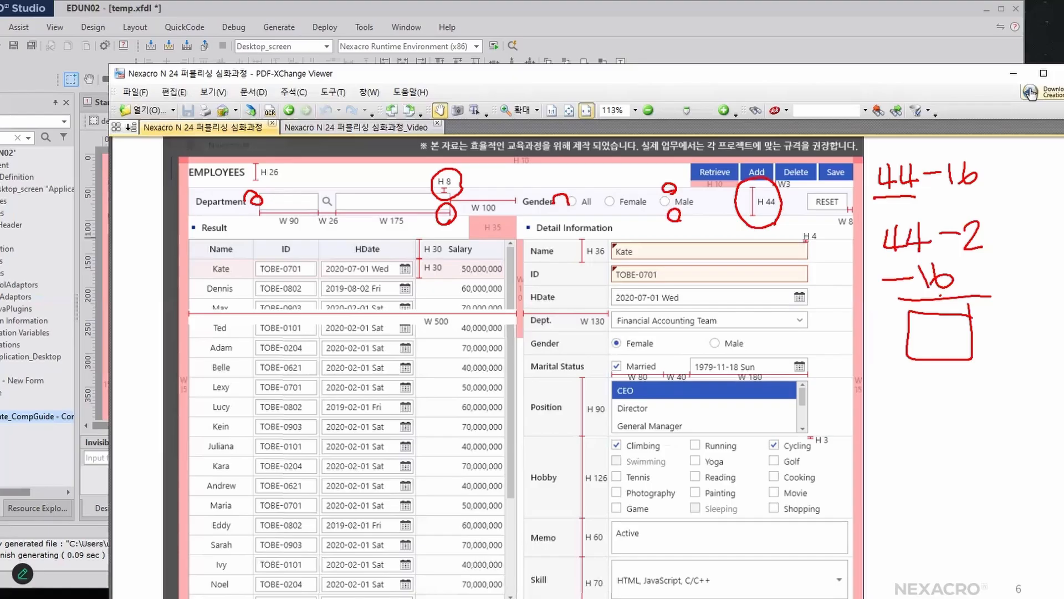
key("Escape")
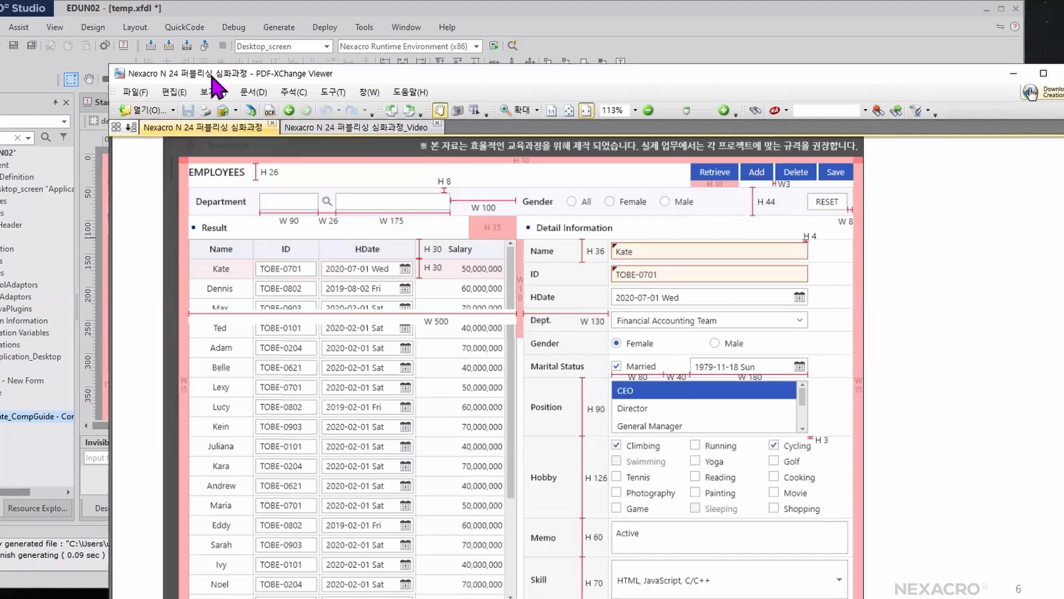
- Switch back to Nexacro Studio, draw a Static about 147 px wide at the start of the search Div and set its height to 26 px
double_click(213, 76)
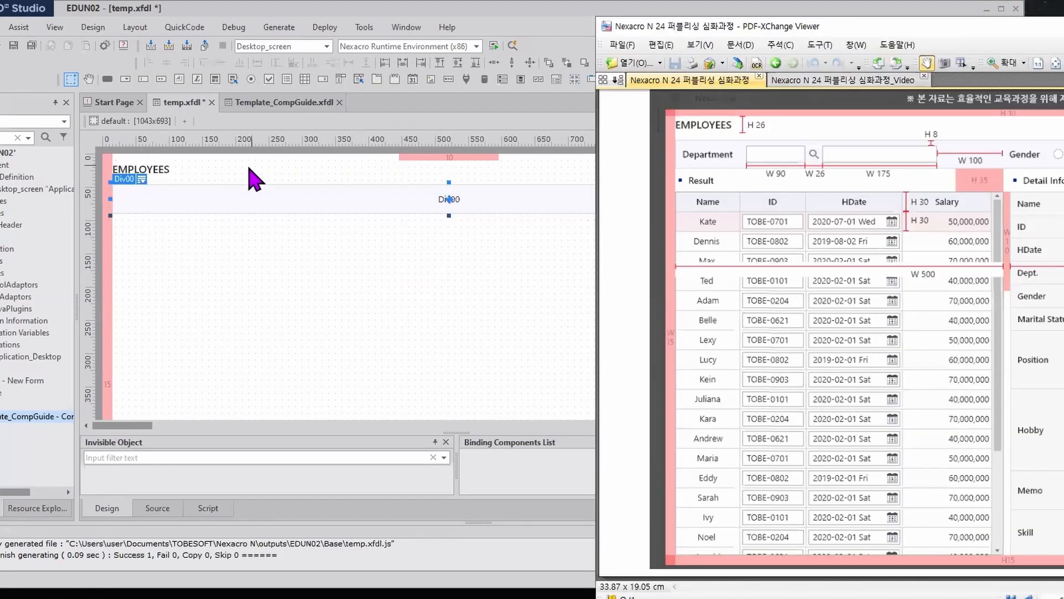
left_click(196, 79)
left_click_drag(118, 194, 218, 208)
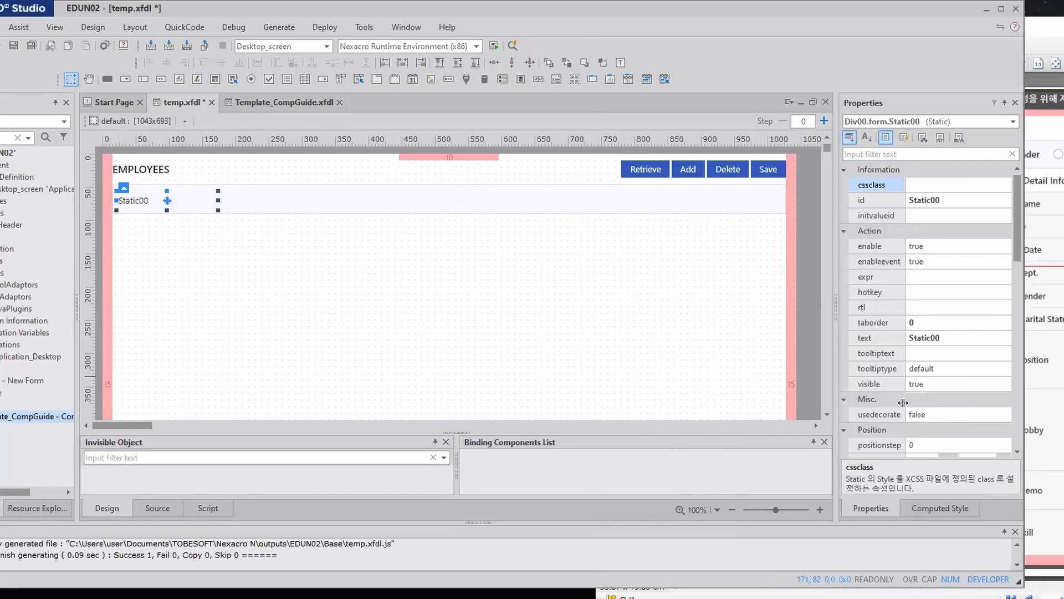
scroll(884, 391, "down", 5)
left_click(927, 276)
left_click(929, 277)
type("26")
key("Return")
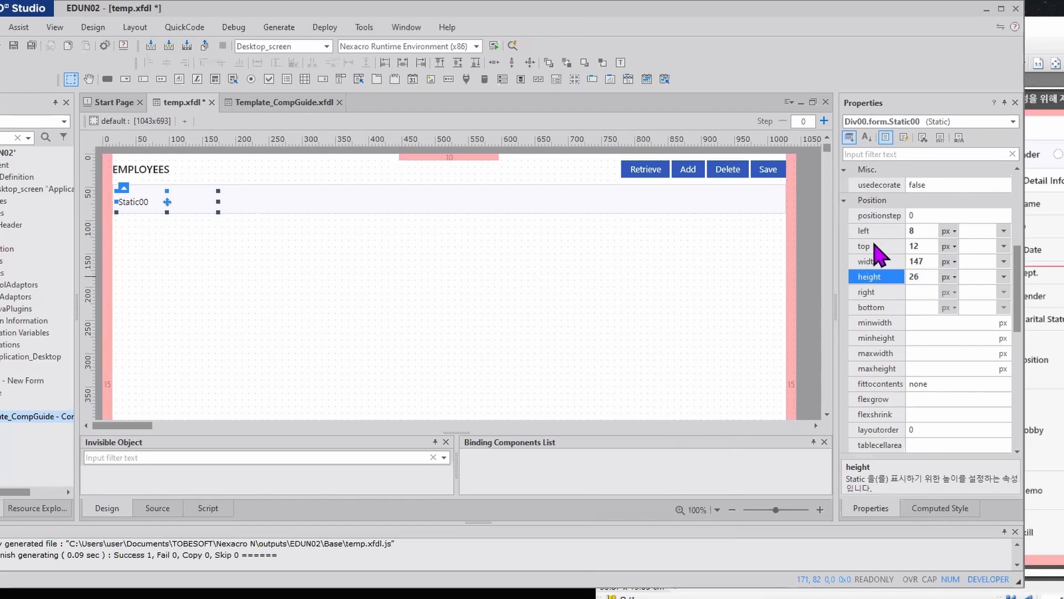
- Select the sample Label in Template_CompGuide.xfdl and copy its cssclass sta_WF_Label
left_click(280, 108)
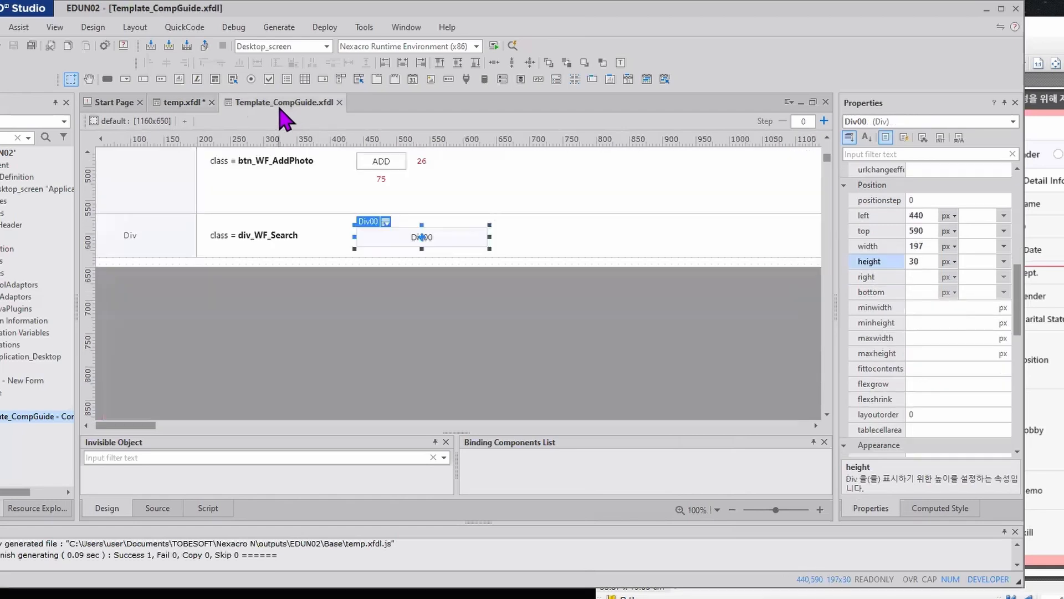
scroll(404, 303, "up", 4)
scroll(403, 299, "up", 2)
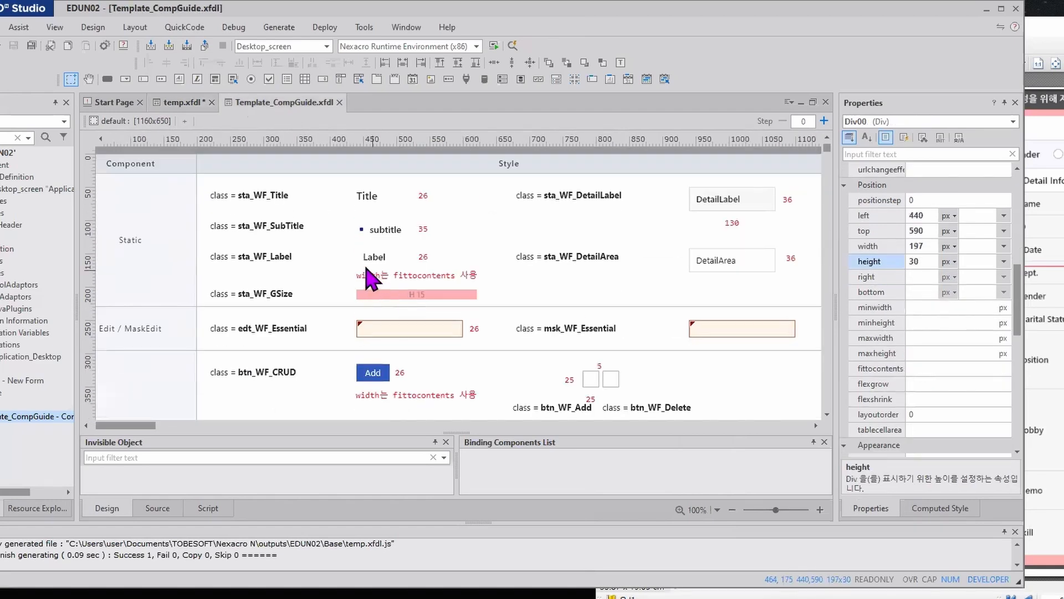
left_click(370, 256)
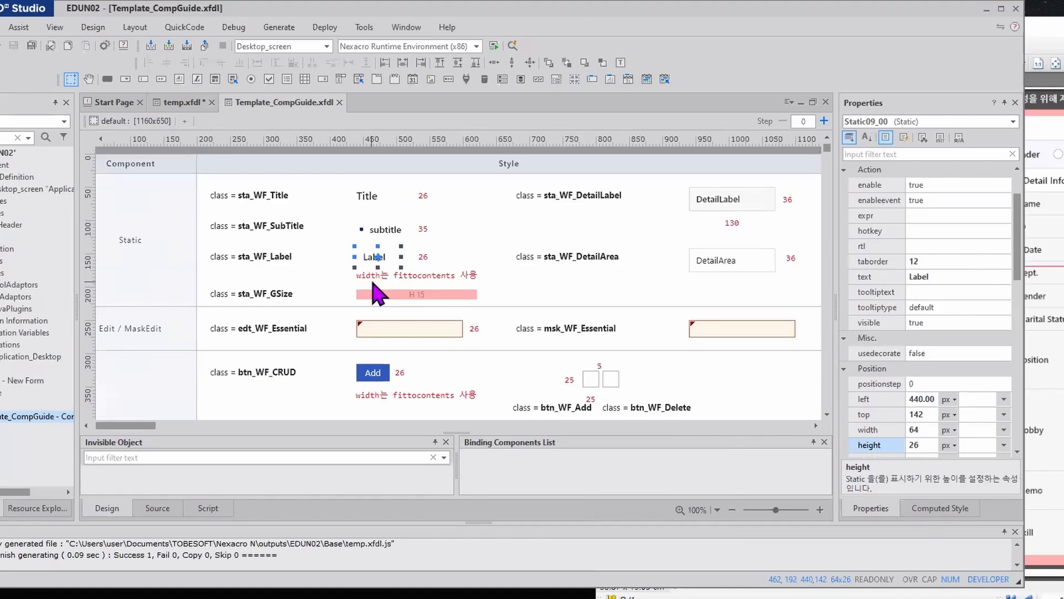
scroll(995, 220, "up", 2)
left_click(980, 186)
key("ctrl+c")
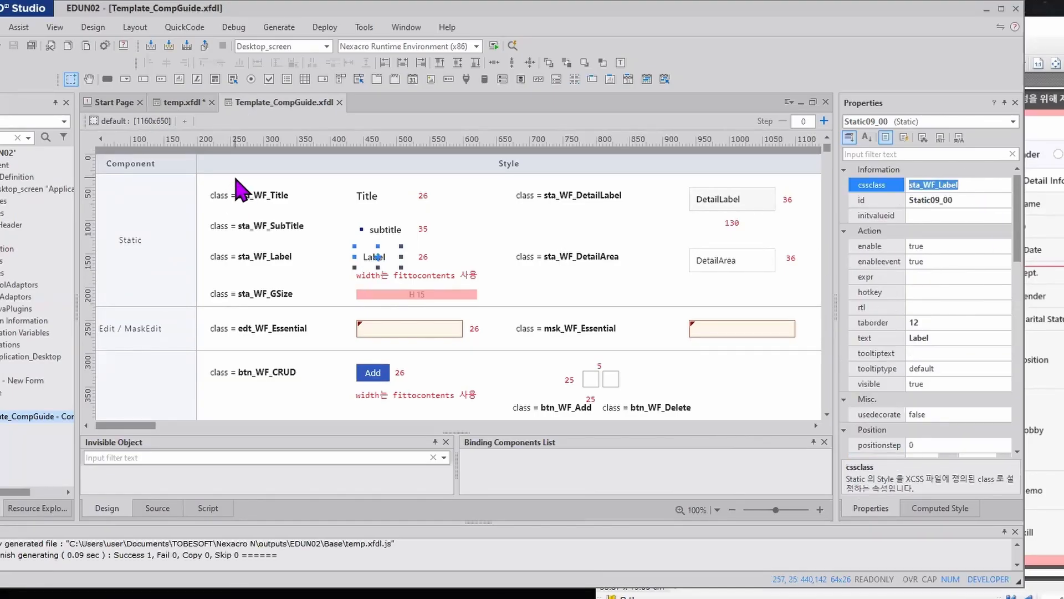
- Return to temp.xfdl and assign the cssclass sta_WF_Label to the new Static in the search Div
left_click(180, 103)
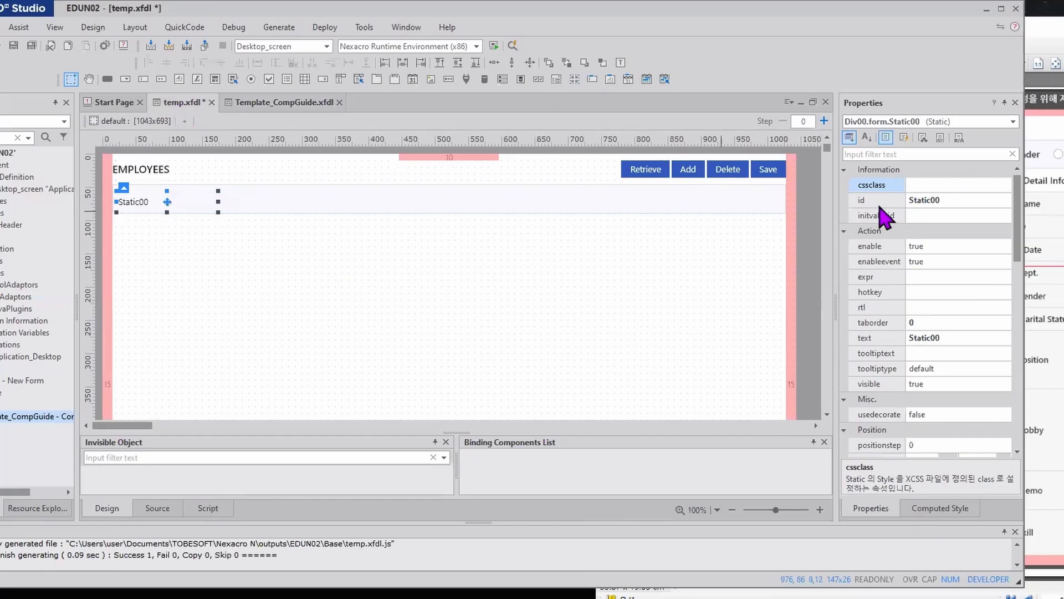
left_click(951, 186)
key("ctrl+v")
key("Return")
- Change the text of the Static in the search Div to Department
left_click(162, 204)
left_click(160, 202)
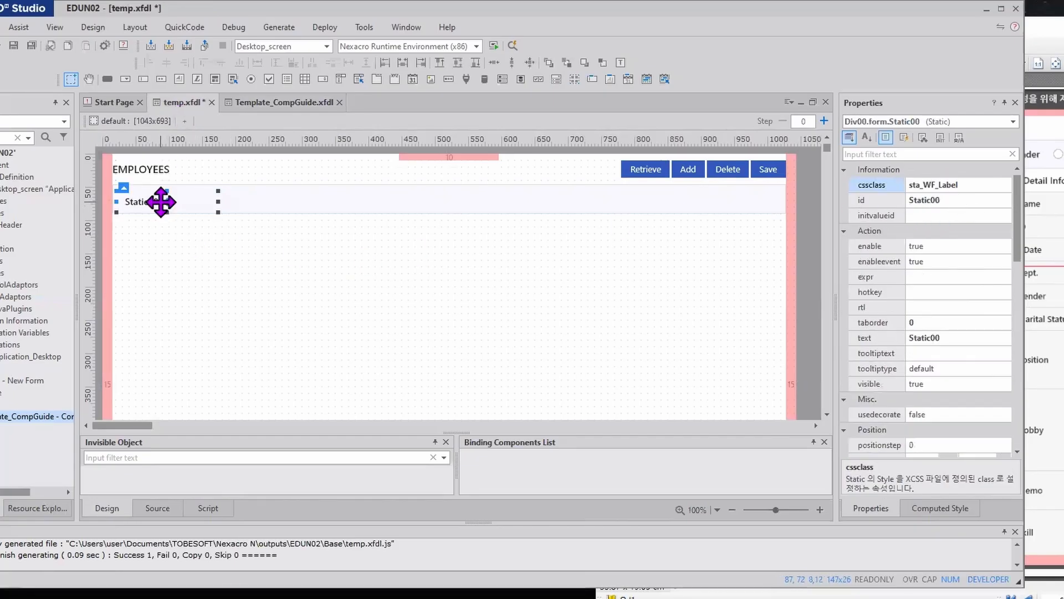
double_click(161, 201)
type("D")
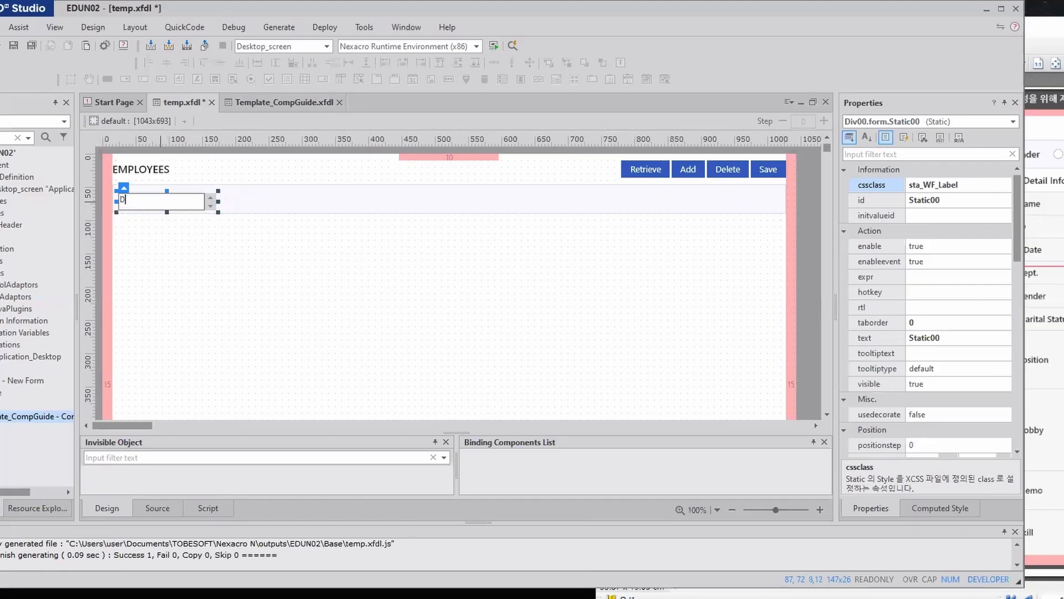
type("epartment")
key("Return")
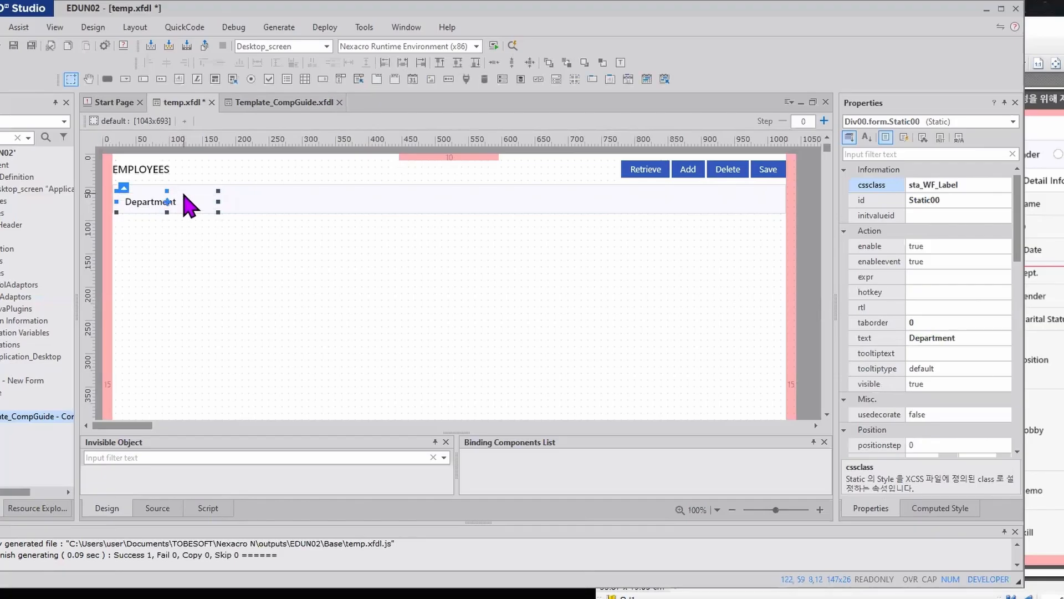
- Draw an Edit beside the Department label in the search Div and match its height to the label
left_click(143, 79)
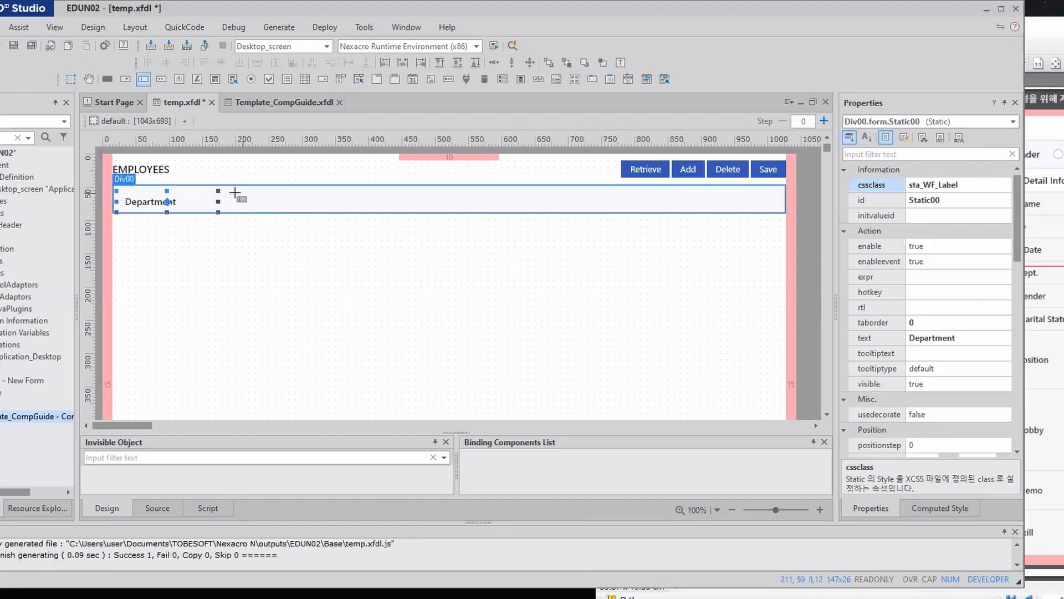
left_click_drag(228, 191, 285, 209)
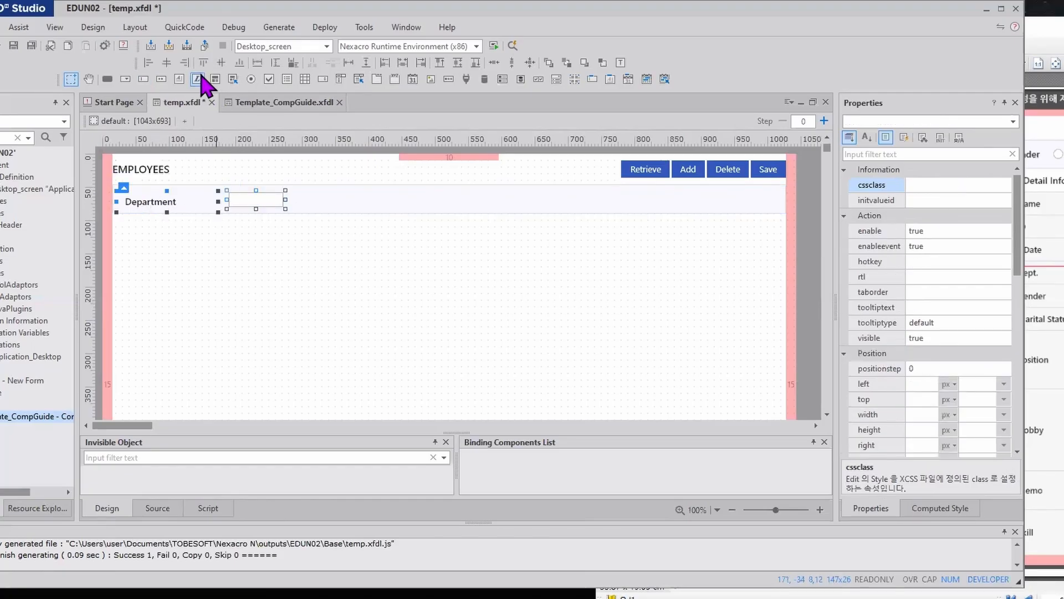
left_click(275, 64)
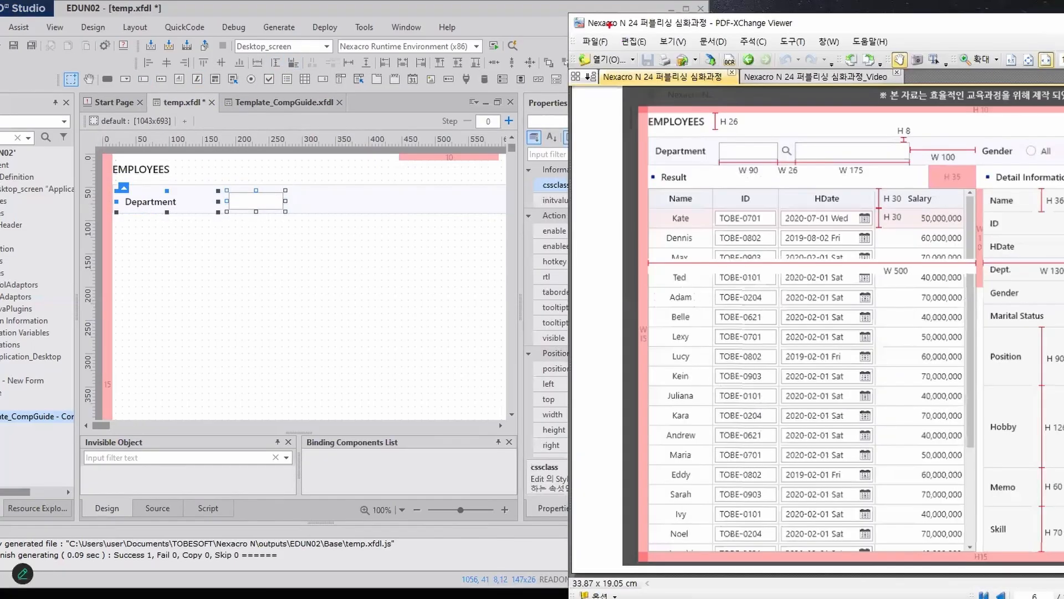
left_click_drag(718, 158, 630, 162)
left_click_drag(1035, 161, 977, 157)
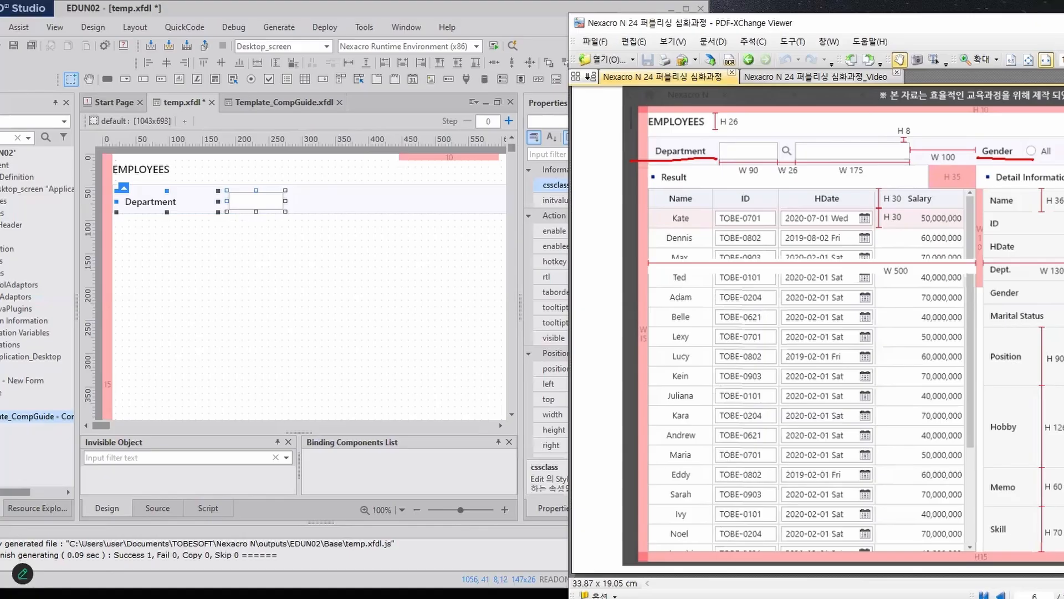
left_click_drag(718, 132, 714, 162)
left_click_drag(1023, 136, 1020, 164)
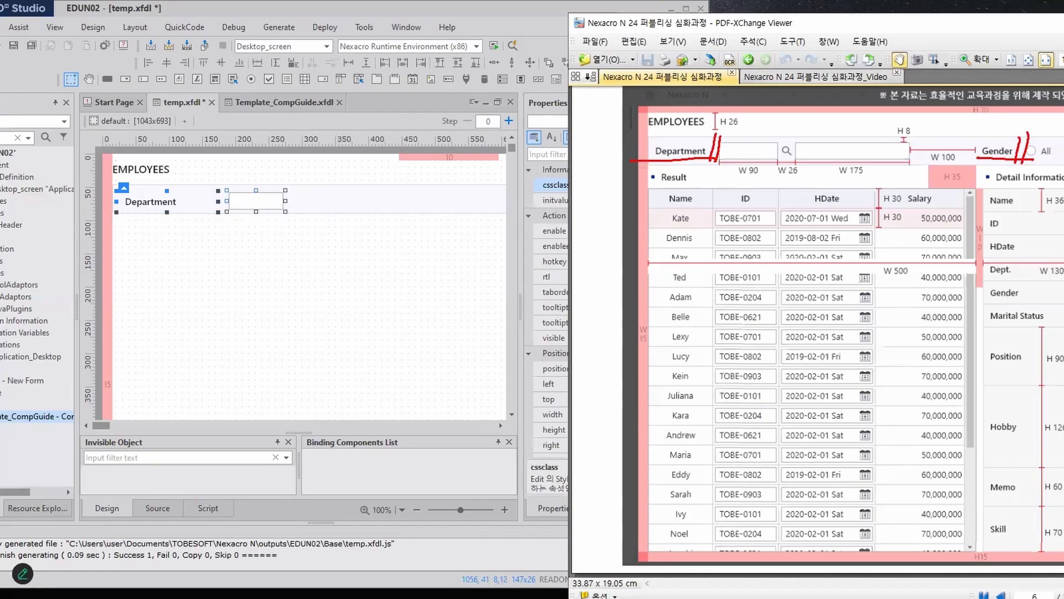
key("Escape")
- Return to Nexacro Studio and position the Department label at left 0 and top 8 px within the search Div
left_click(413, 7)
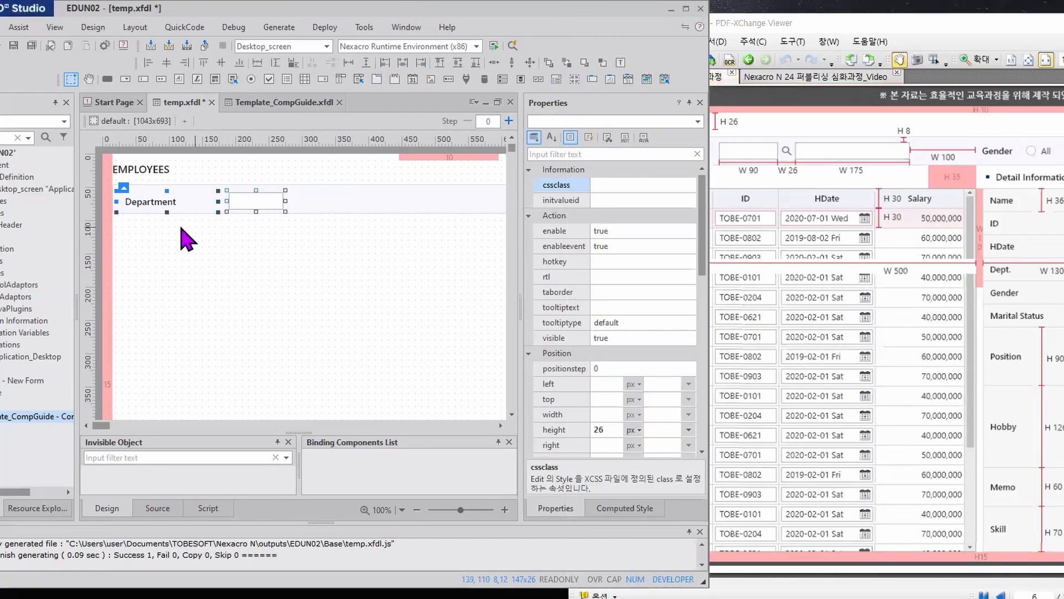
left_click(214, 242)
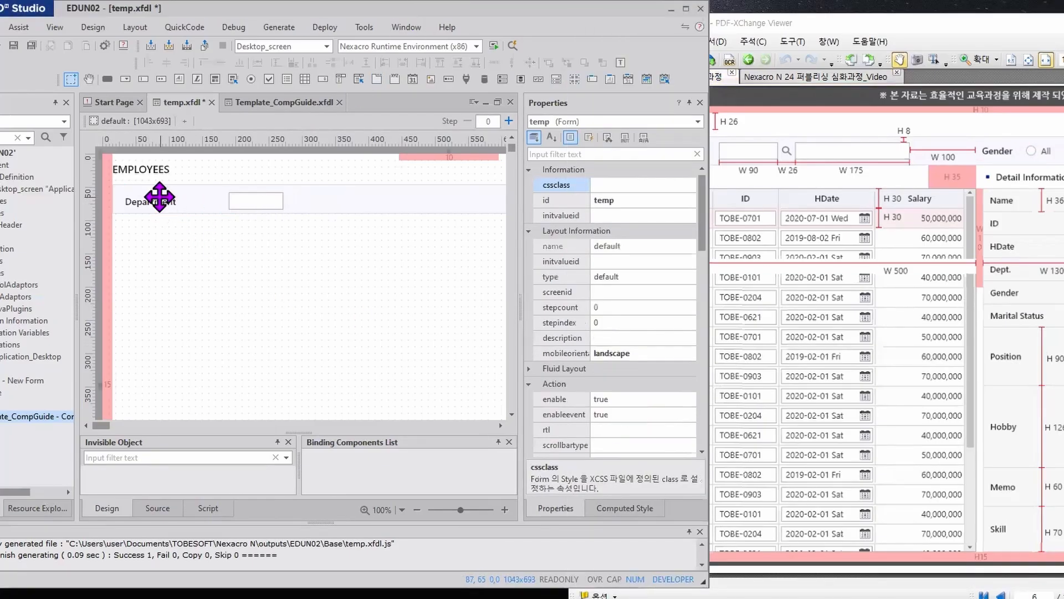
left_click(160, 196)
scroll(621, 382, "down", 5)
left_click(609, 276)
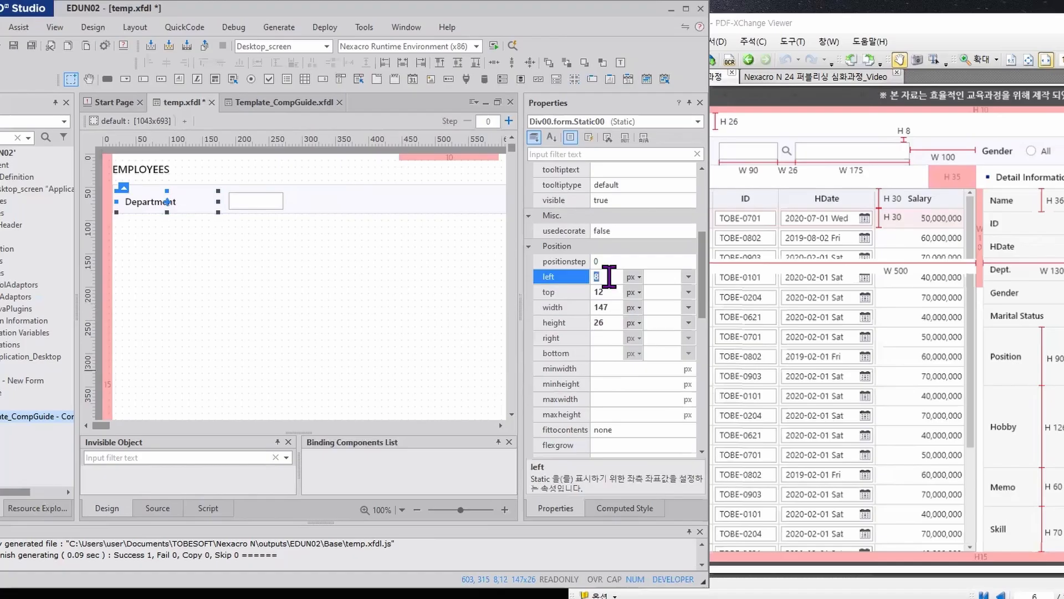
type("0")
key("Return")
left_click(608, 291)
type("8")
key("Return")
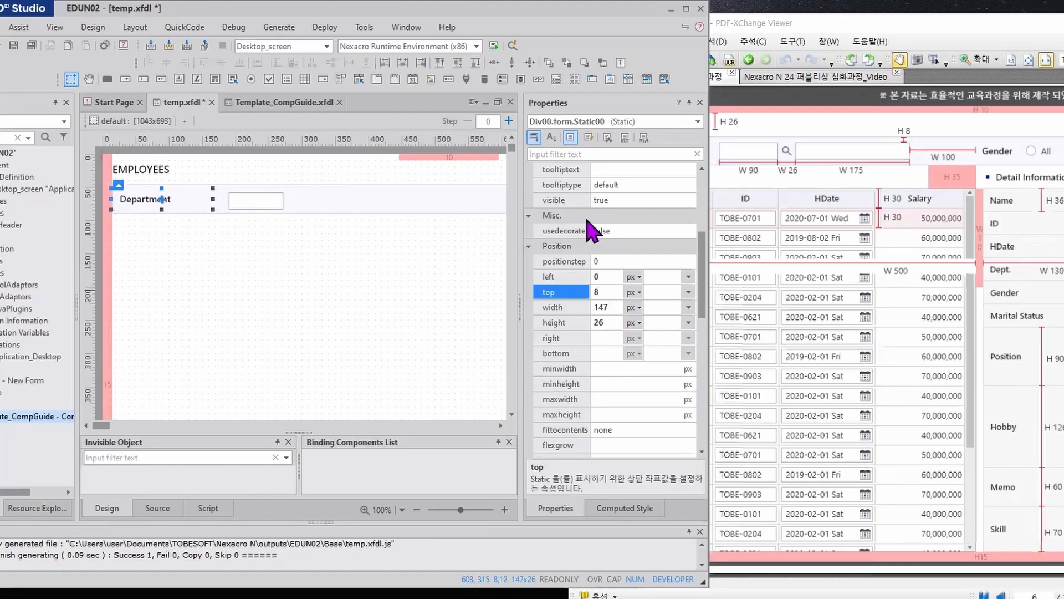
- Narrow the Department label to 107 px and space the Edit directly beside it with a horizontal interval of 0 px
left_click(498, 65)
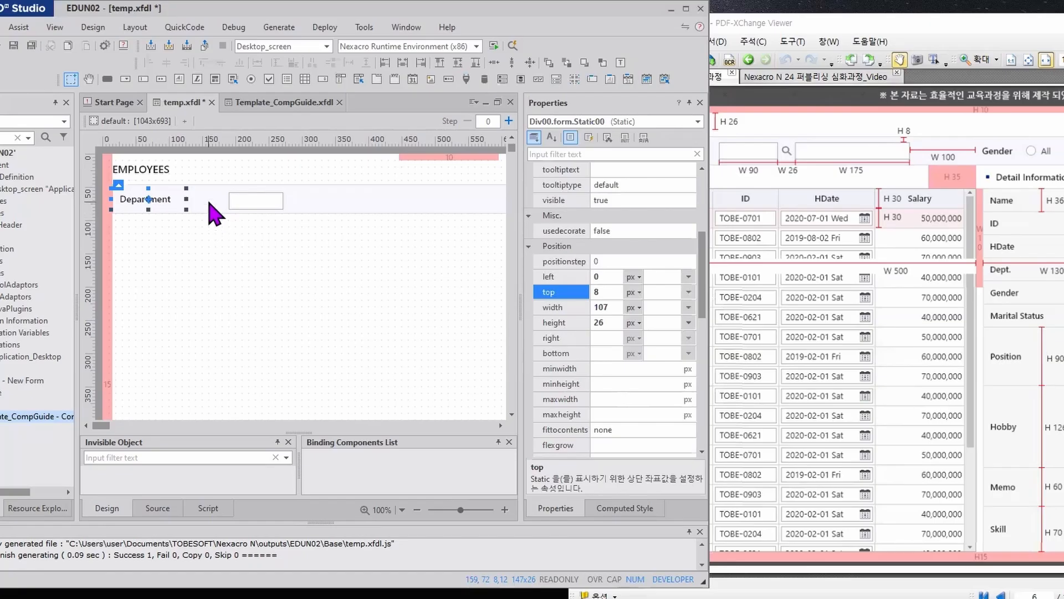
left_click(243, 198, "ctrl")
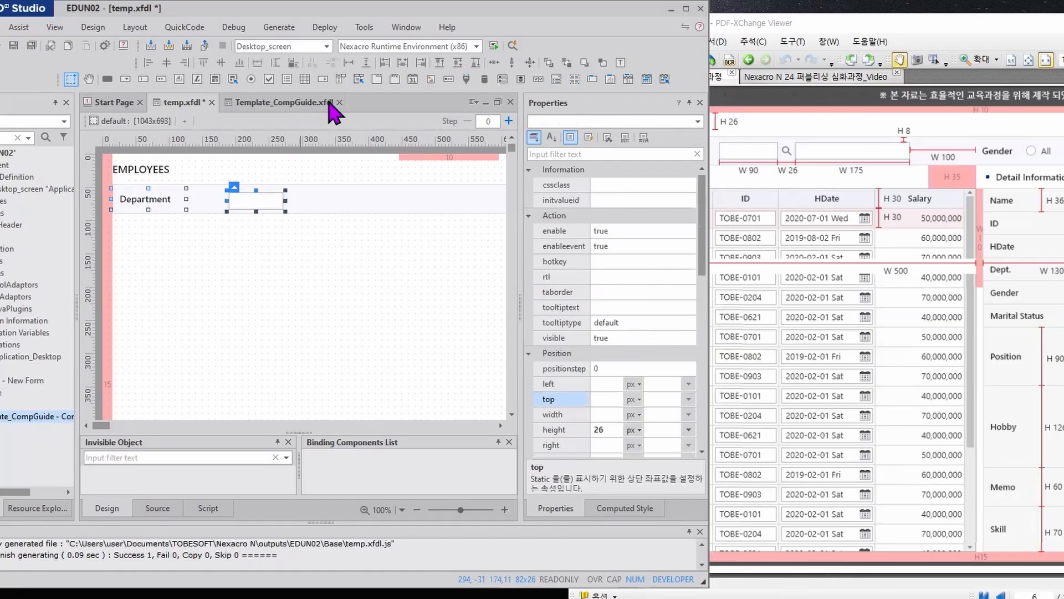
left_click(348, 63)
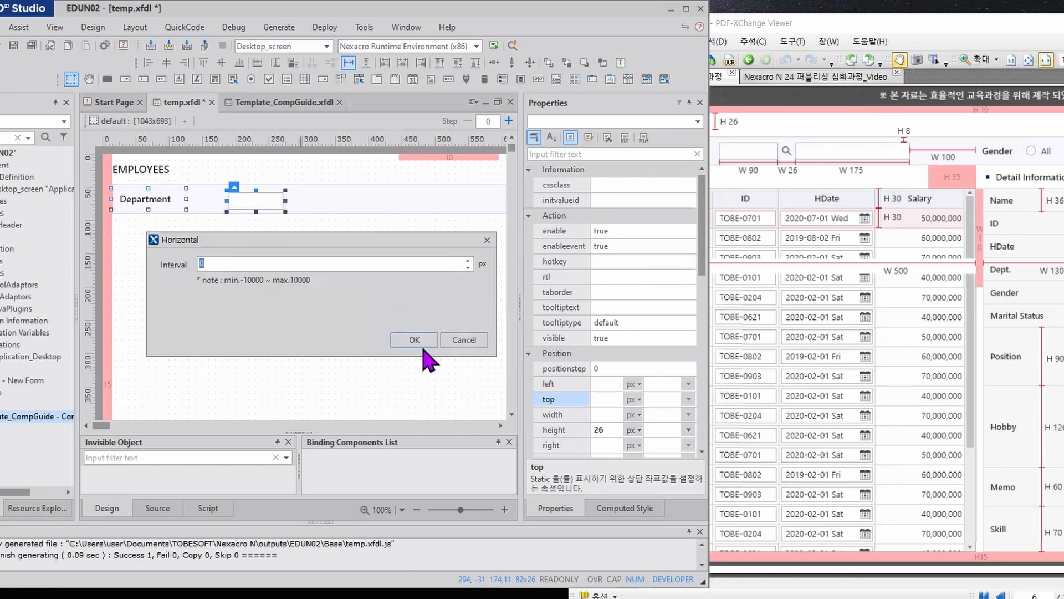
left_click(401, 338)
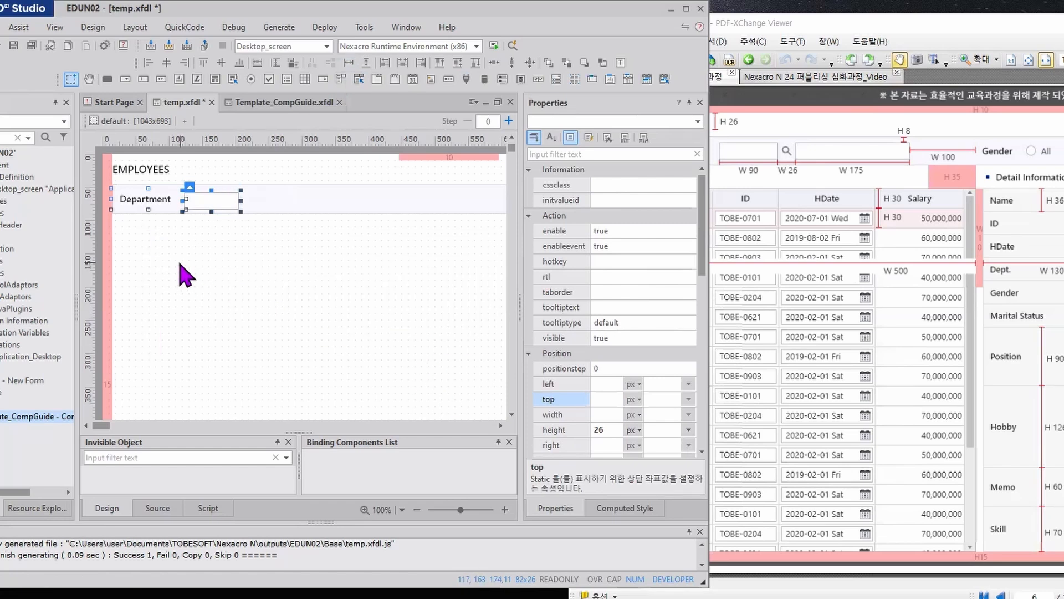
left_click(183, 271)
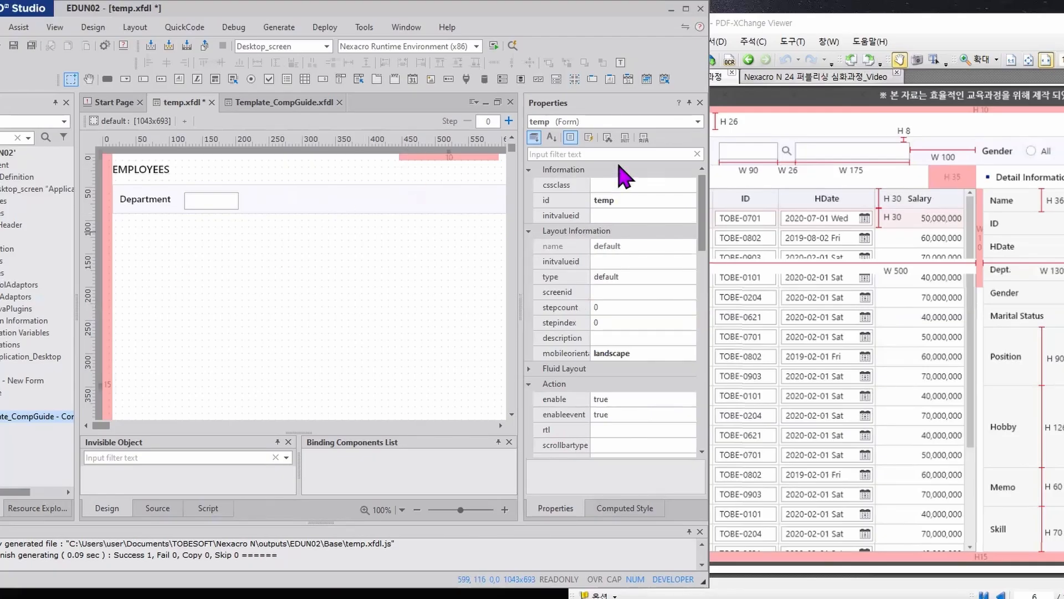
- Switch to PDF-XChange Viewer and examine the full EMPLOYEES layout specification, including the spacing values of the search row
left_click(779, 32)
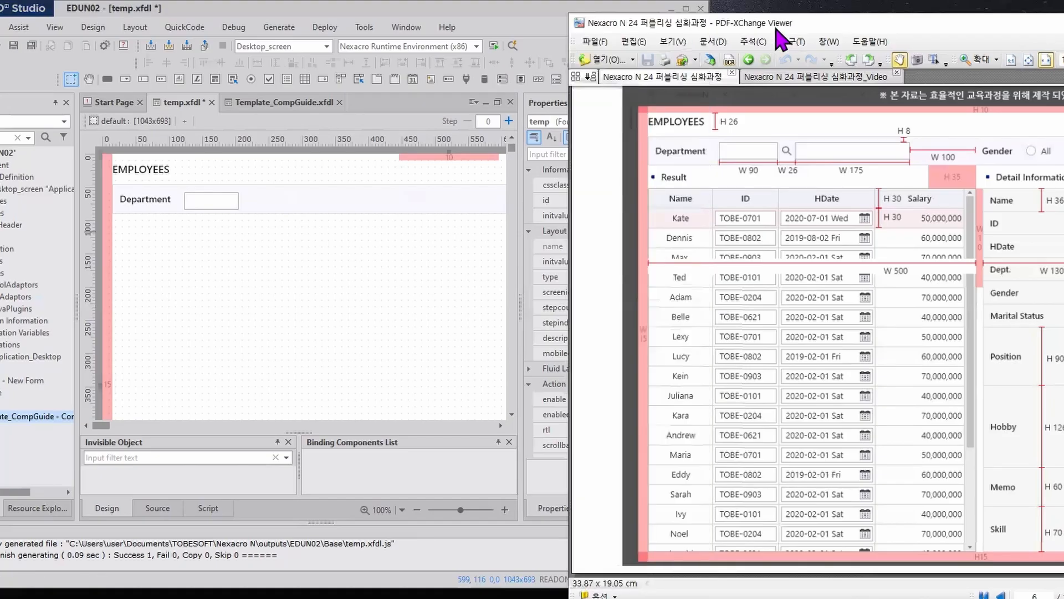
left_click_drag(777, 31, 270, 43)
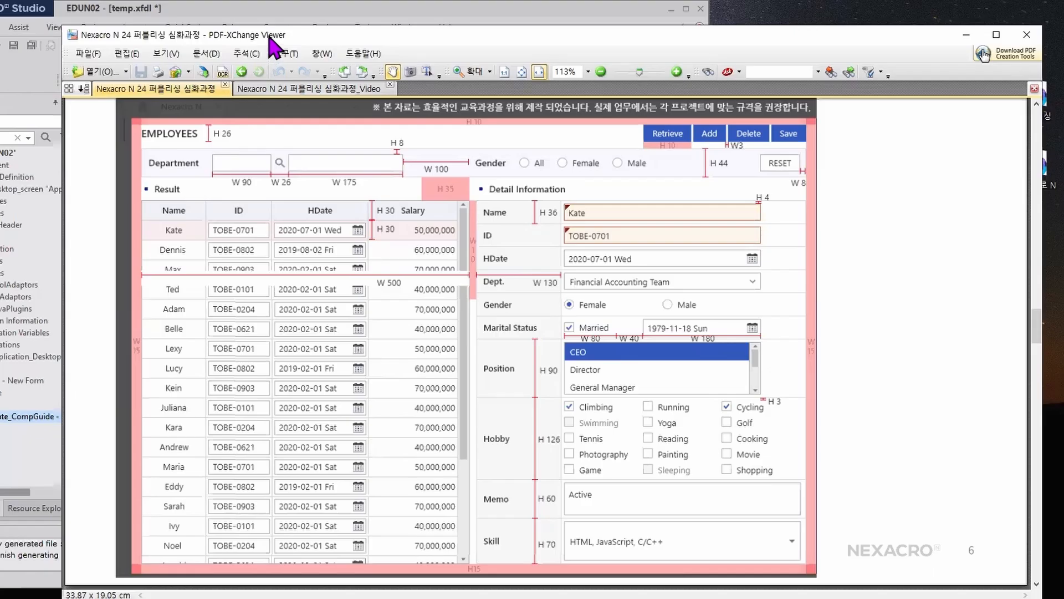
left_click_drag(270, 40, 255, 157)
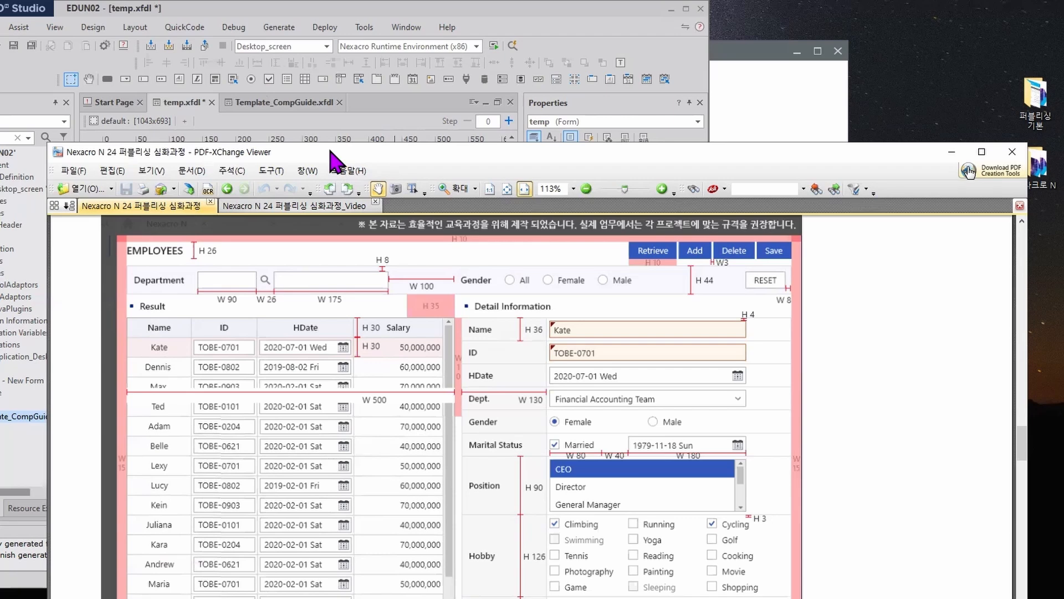
left_click_drag(331, 152, 367, 43)
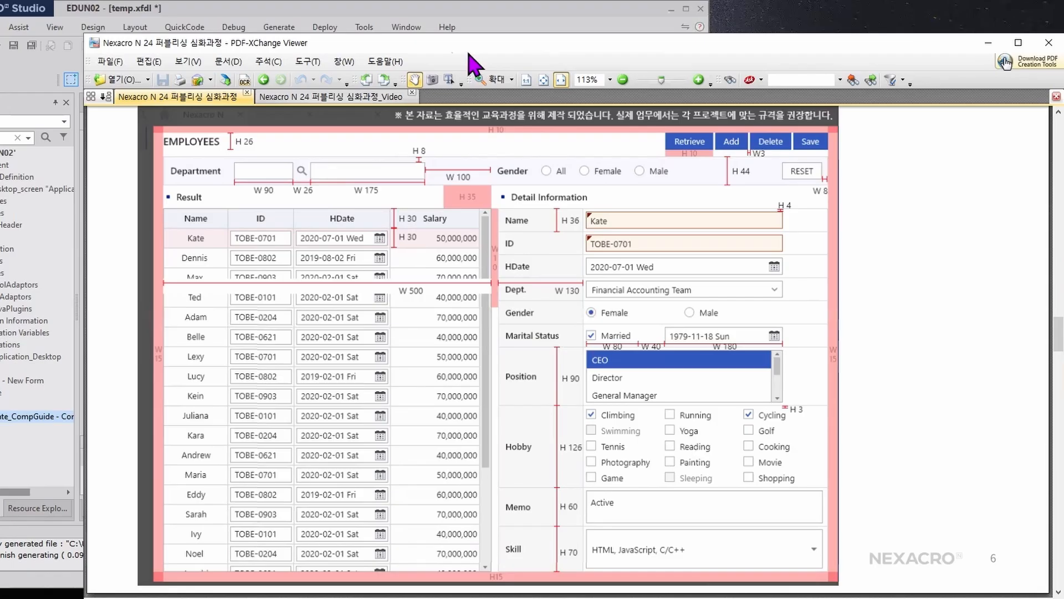
left_click_drag(448, 43, 446, 9)
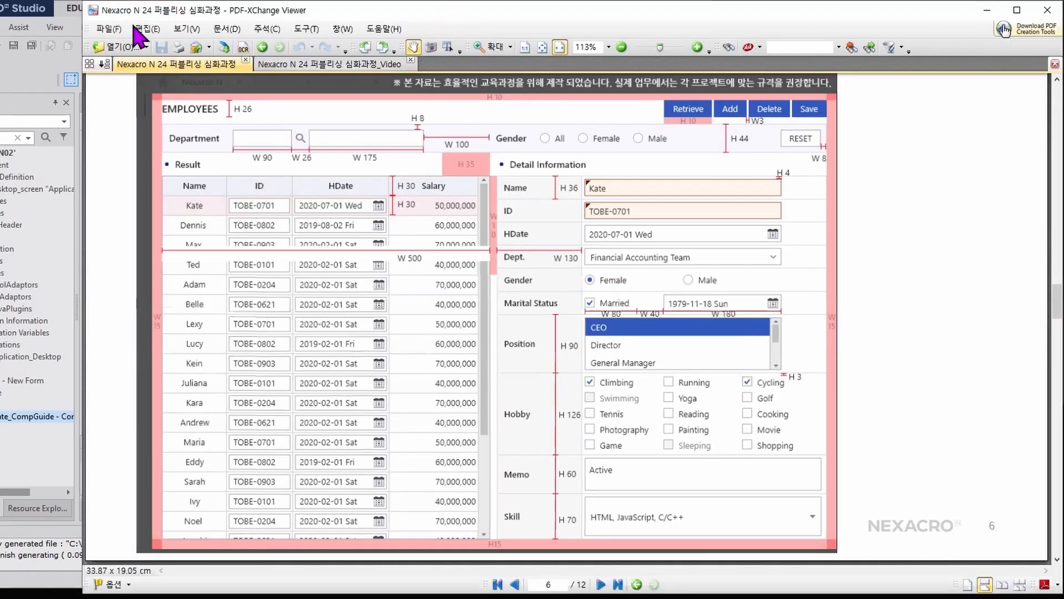
- Return to Nexacro Studio, enlarge its window and draw a Radio on the form below the Gender options
left_click_drag(39, 7, 115, 16)
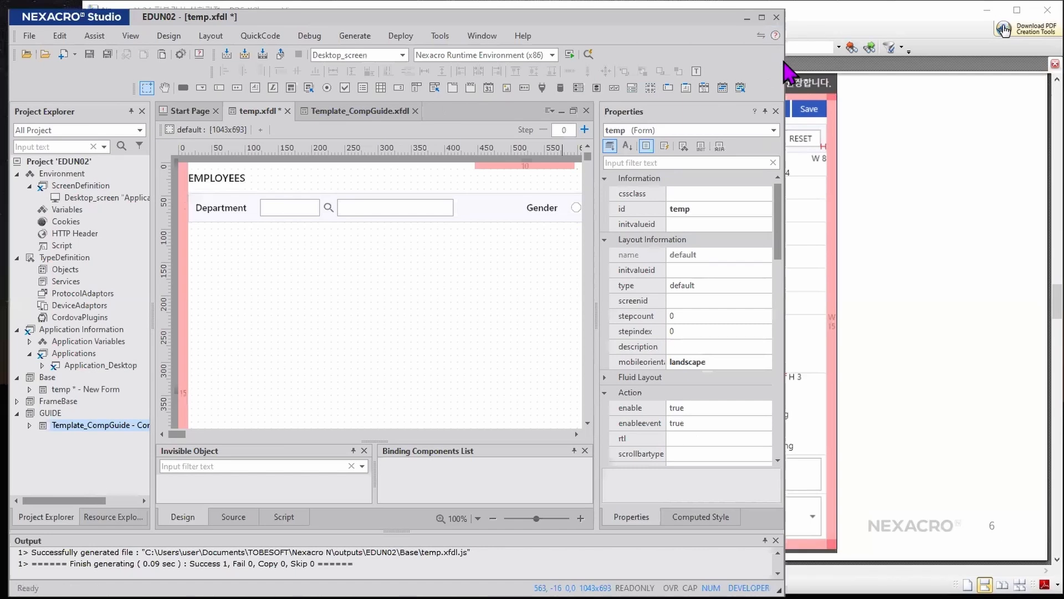
double_click(338, 18)
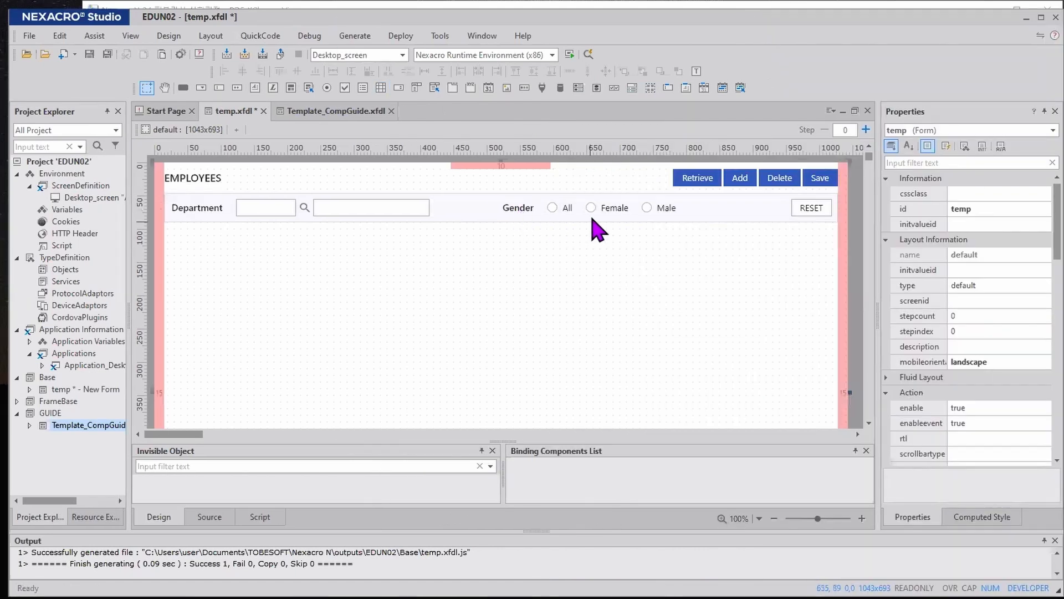
left_click(327, 87)
left_click_drag(509, 244, 721, 280)
- Open the innerdataset of the new Radio for editing and add three rows to it
scroll(933, 268, "down", 5)
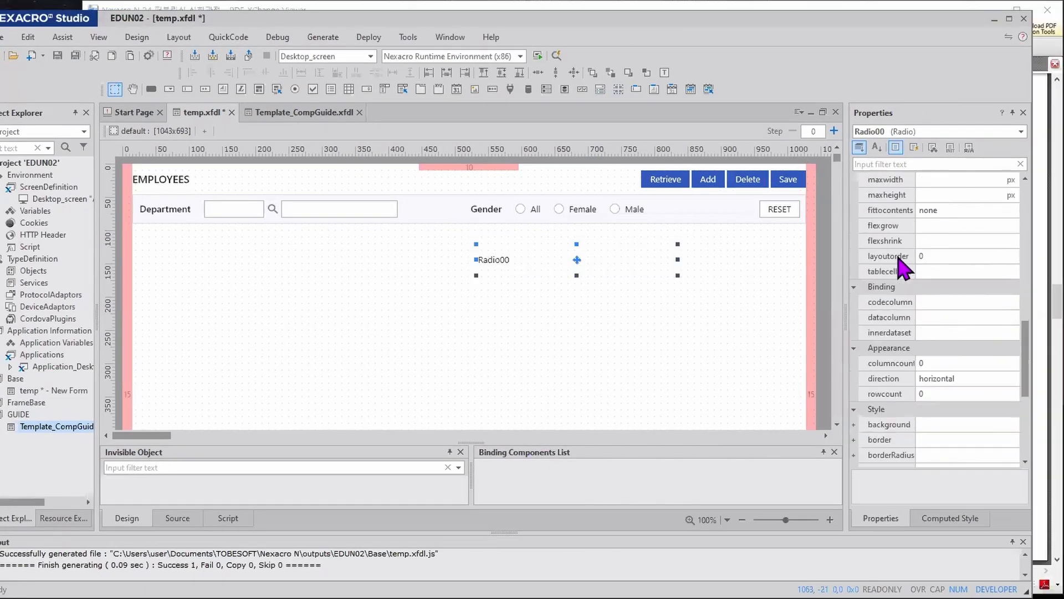
scroll(903, 268, "down", 3)
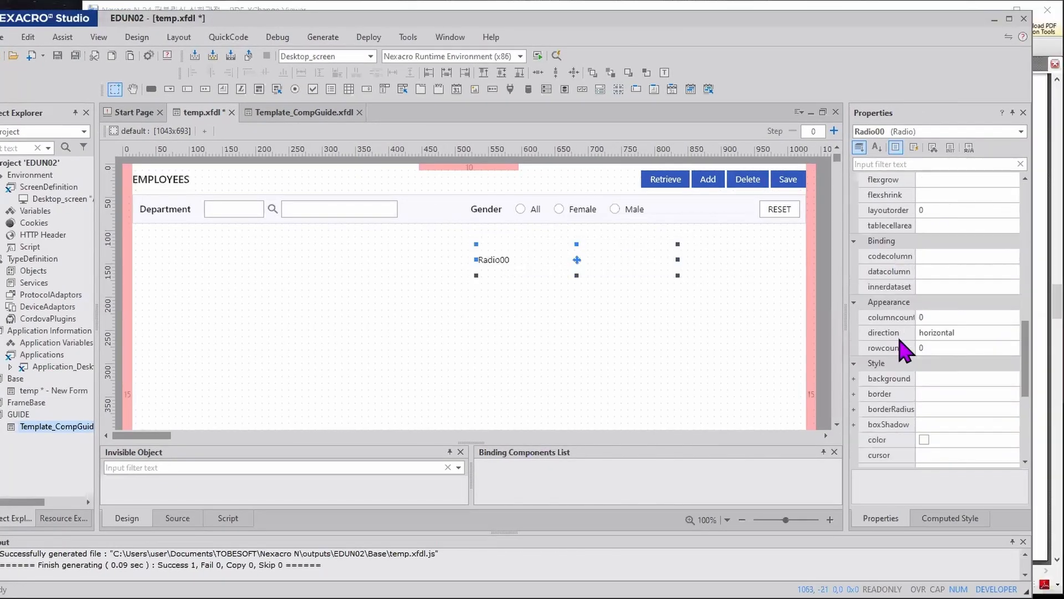
left_click(893, 287)
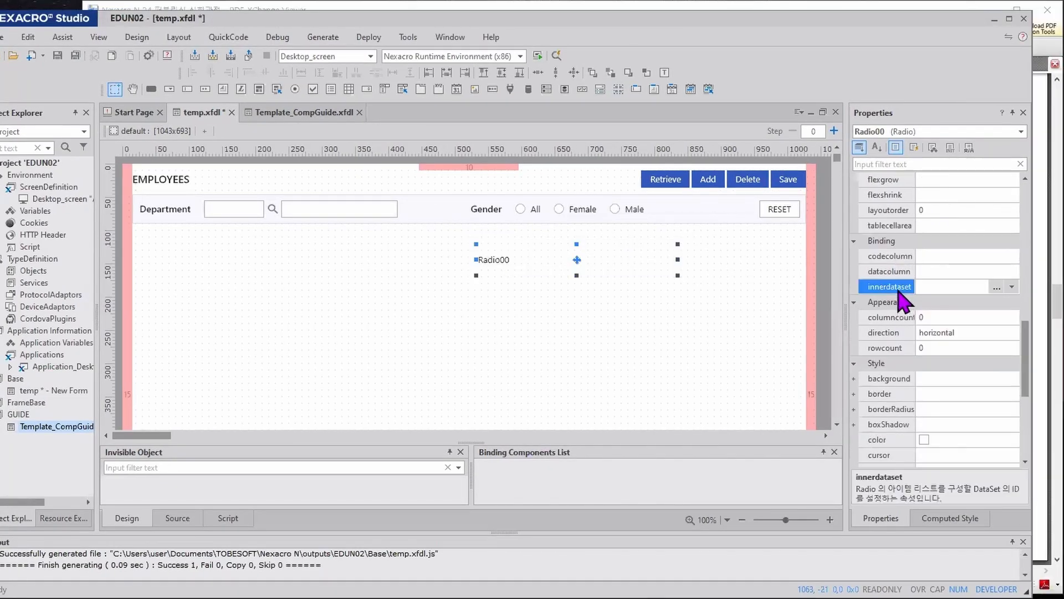
left_click(993, 292)
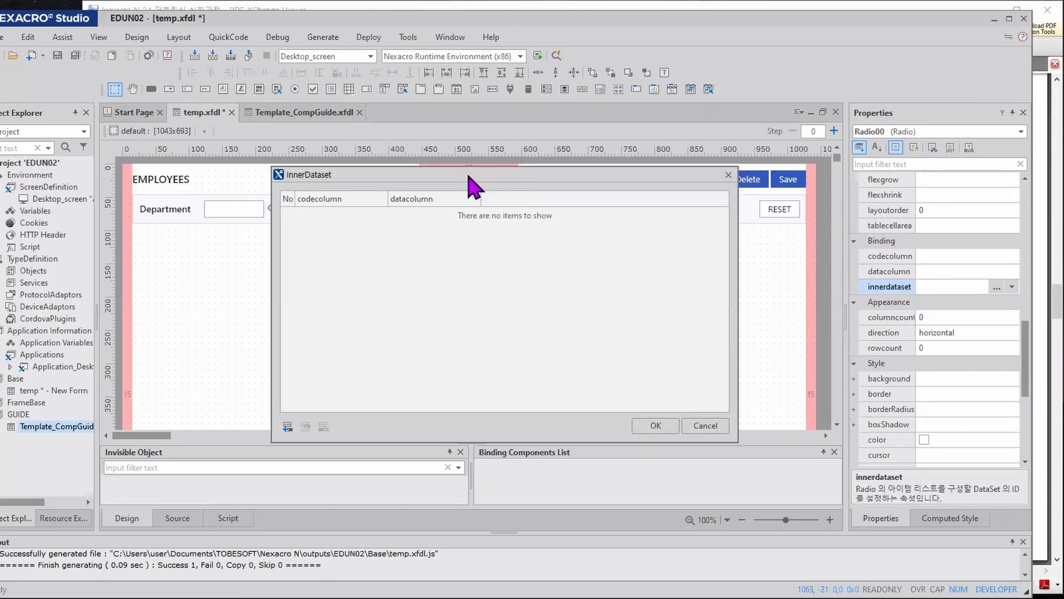
left_click_drag(468, 175, 611, 256)
left_click(431, 507)
left_click(431, 507)
left_click(434, 510)
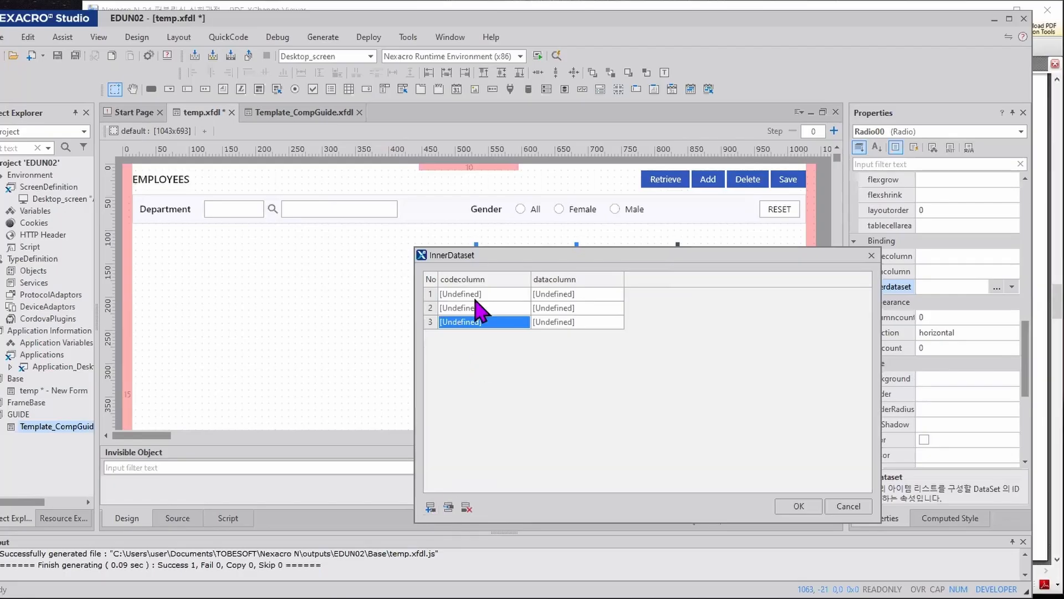
- Enter the codecolumn values 1, 2 and 3 in the three innerdataset rows
left_click(459, 295)
type("1")
key("Down")
type("2")
key("Down")
type("3")
key("Tab")
key("Up")
key("Up")
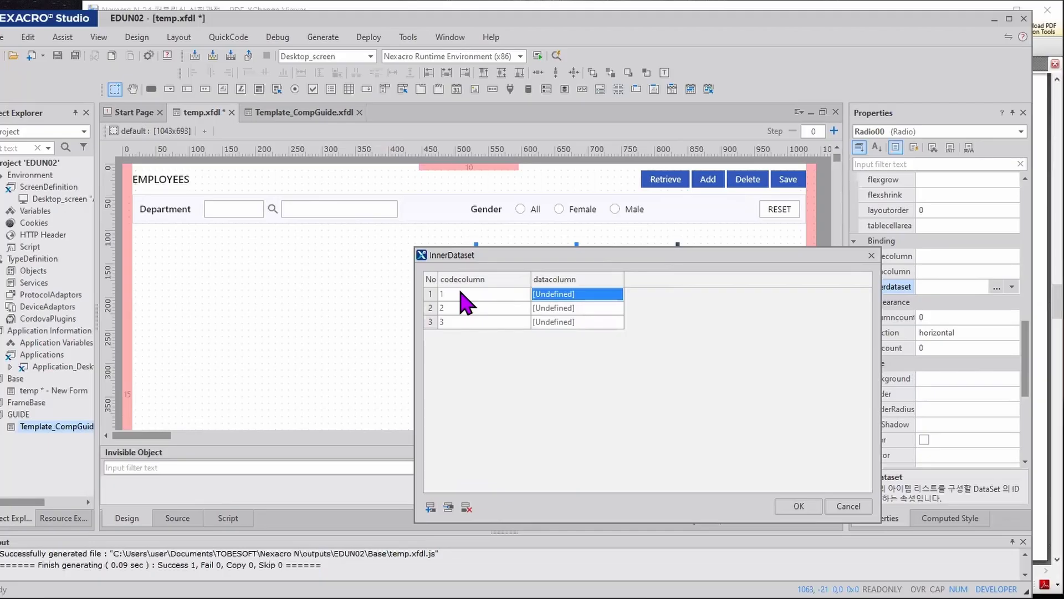
- Enter the datacolumn values All, Female and Male in the innerdataset rows and apply them to the Radio
type("All")
key("Return")
key("Down")
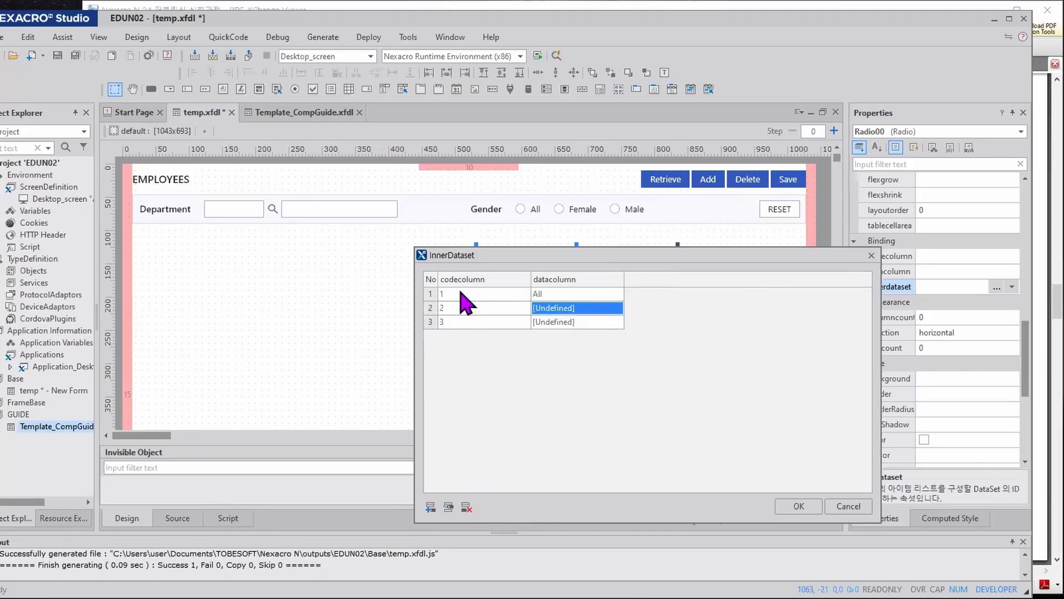
type("Female")
key("Return")
key("Down")
type("MAle")
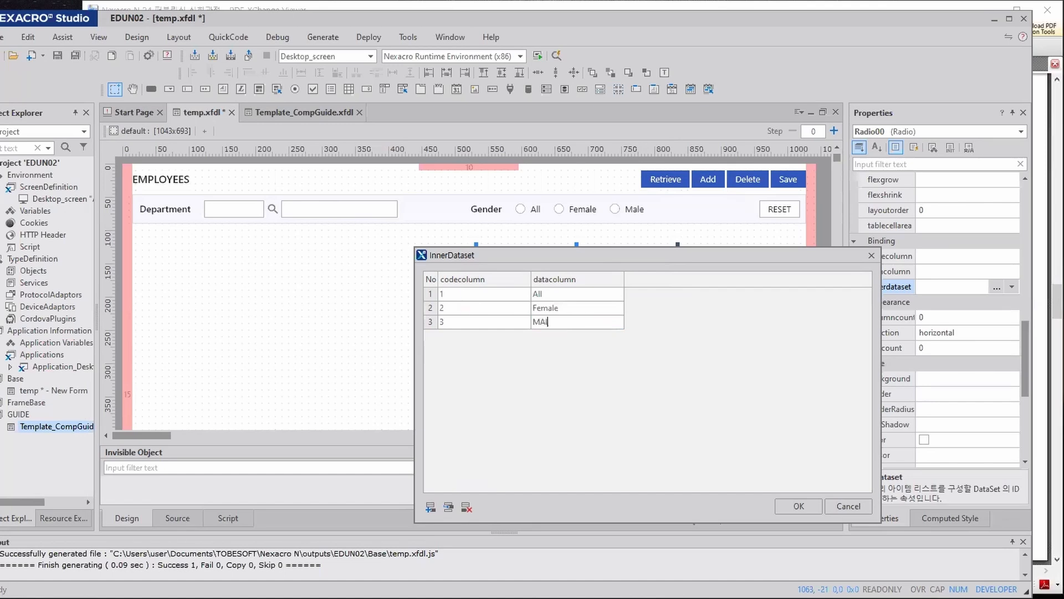
key("BackSpace")
key("BackSpace")
key("BackSpace")
type("ale")
left_click(790, 505)
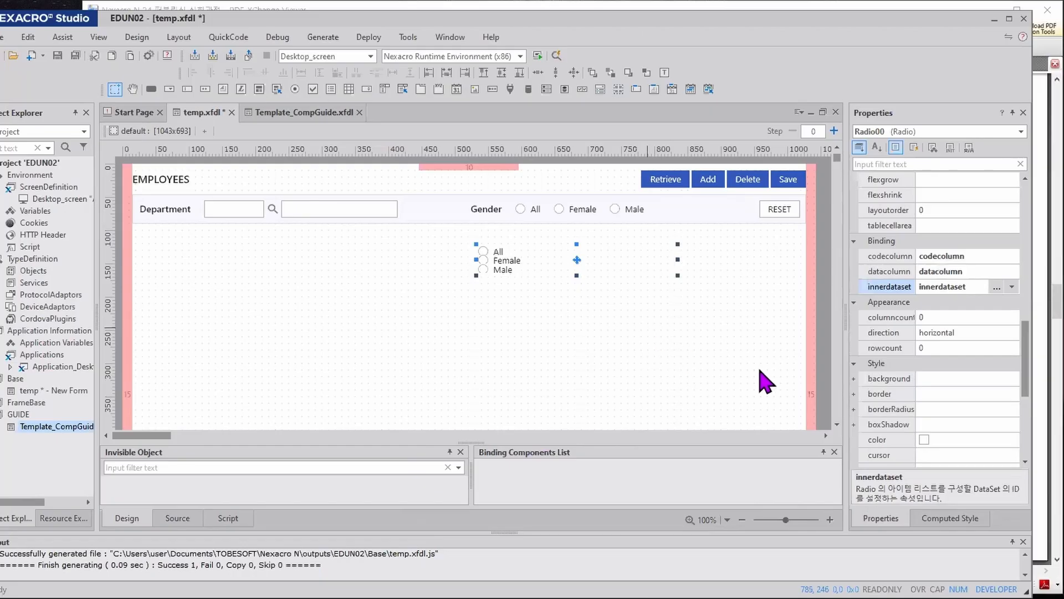
- Set the Radio's direction to vertical and both its columncount and rowcount to -1
left_click(931, 333)
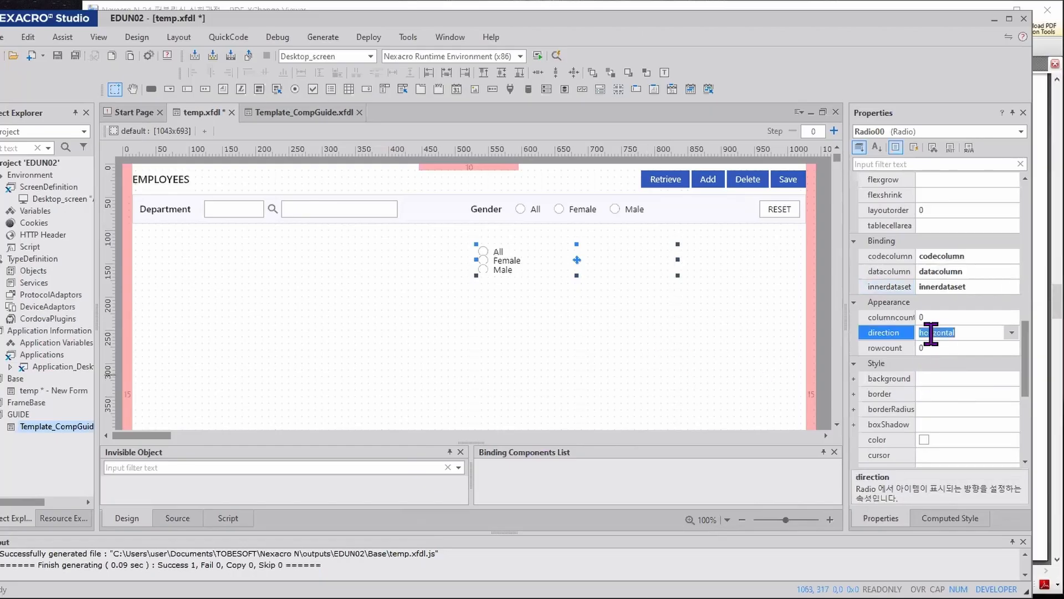
key("Down")
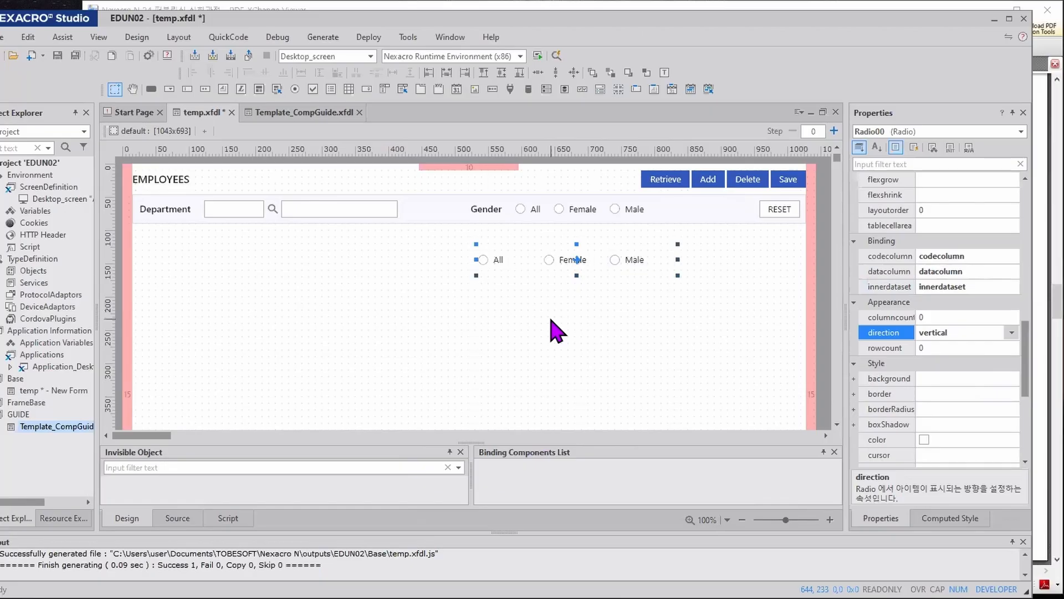
left_click(930, 317)
type("-1")
left_click(934, 347)
type("-1")
key("Return")
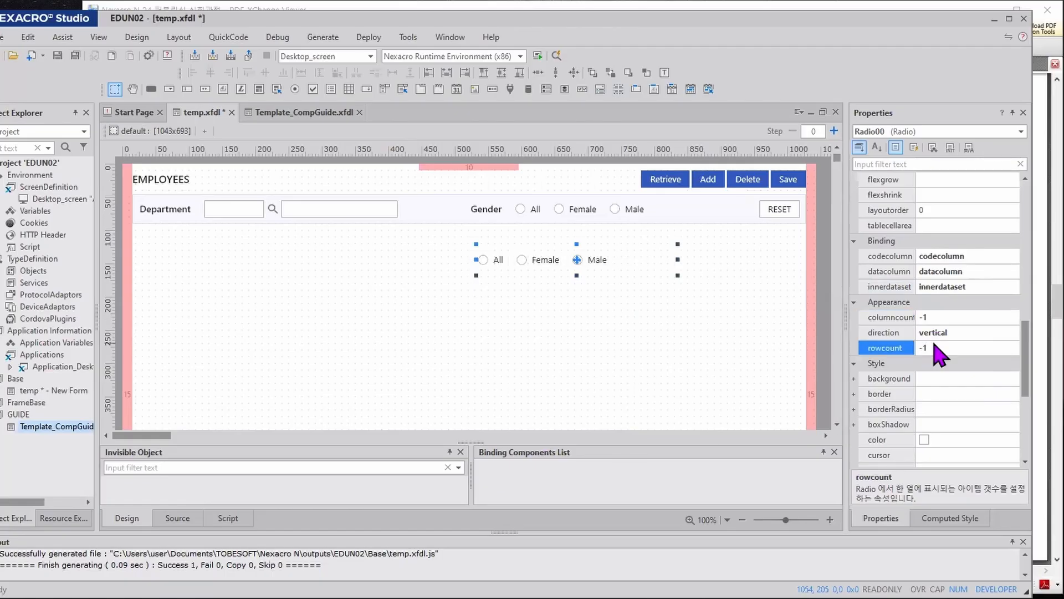
- Add a Dataset to the form and create two columns in it named code and data
left_click(529, 90)
left_click(522, 306)
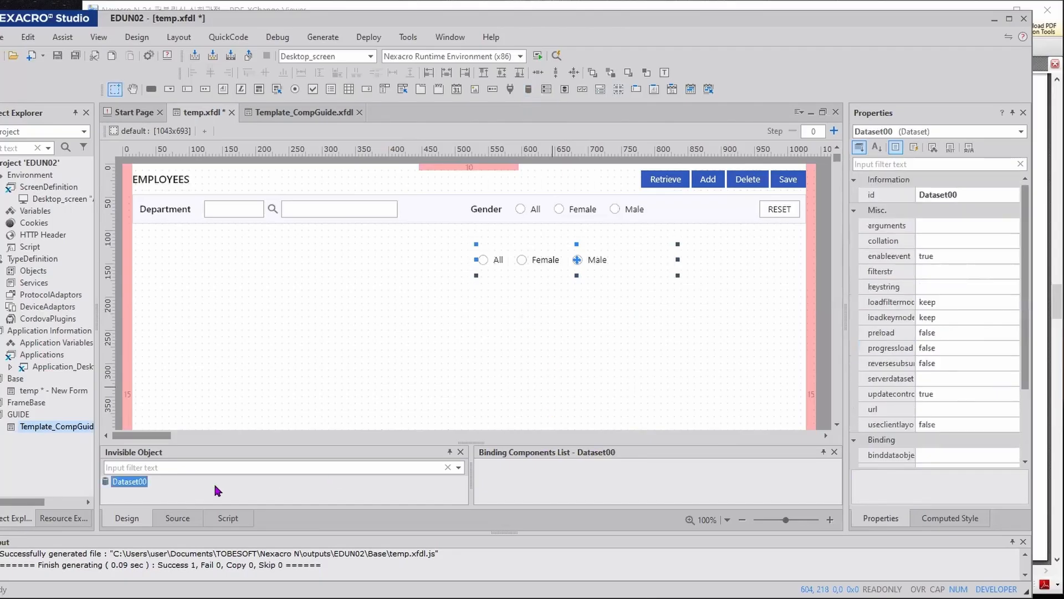
double_click(131, 481)
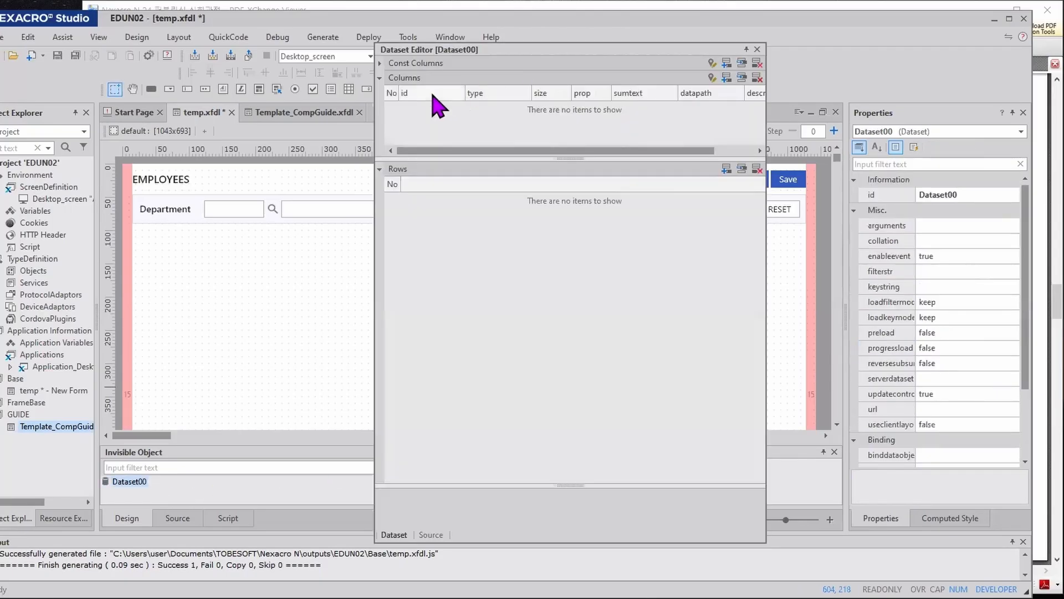
left_click(722, 77)
left_click(722, 78)
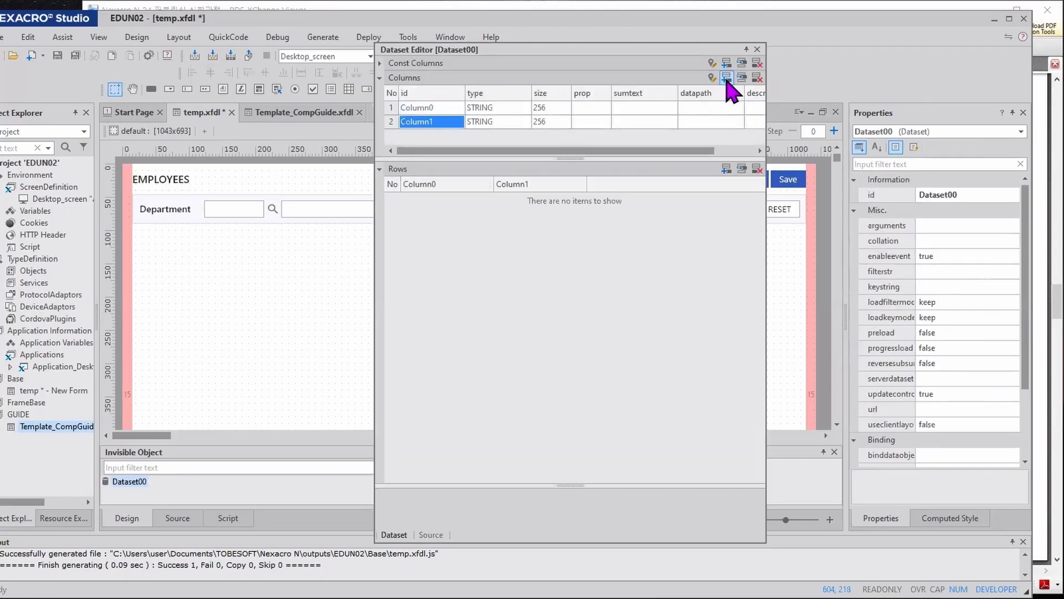
left_click(425, 111)
type("code")
key("Return")
type("data")
key("Return")
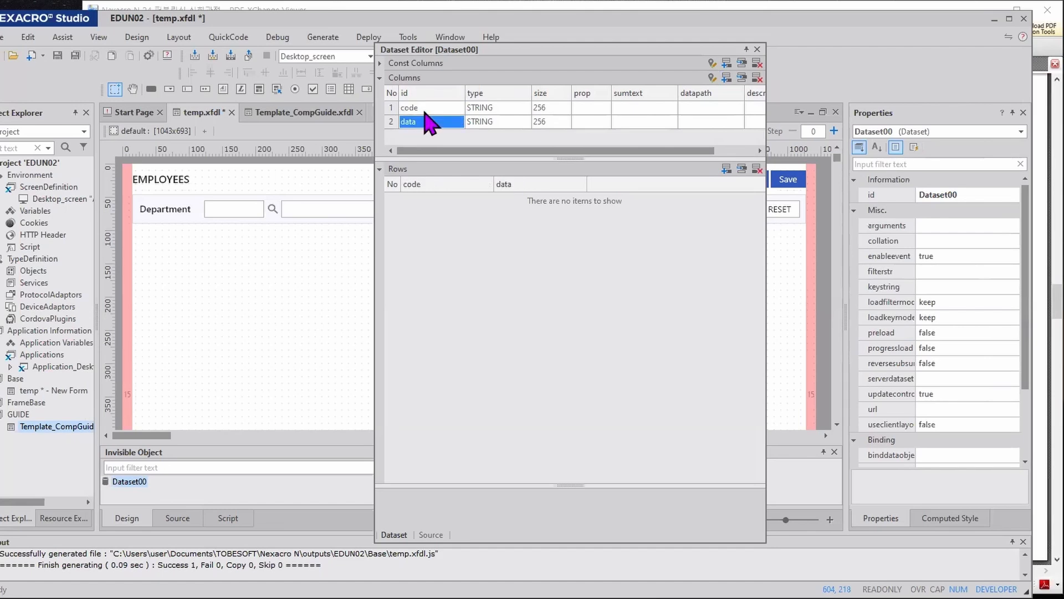
- Add three rows to the Dataset and enter 1, 2 and 3 in their code column
left_click(726, 168)
left_click(726, 169)
left_click(726, 169)
left_click(437, 197)
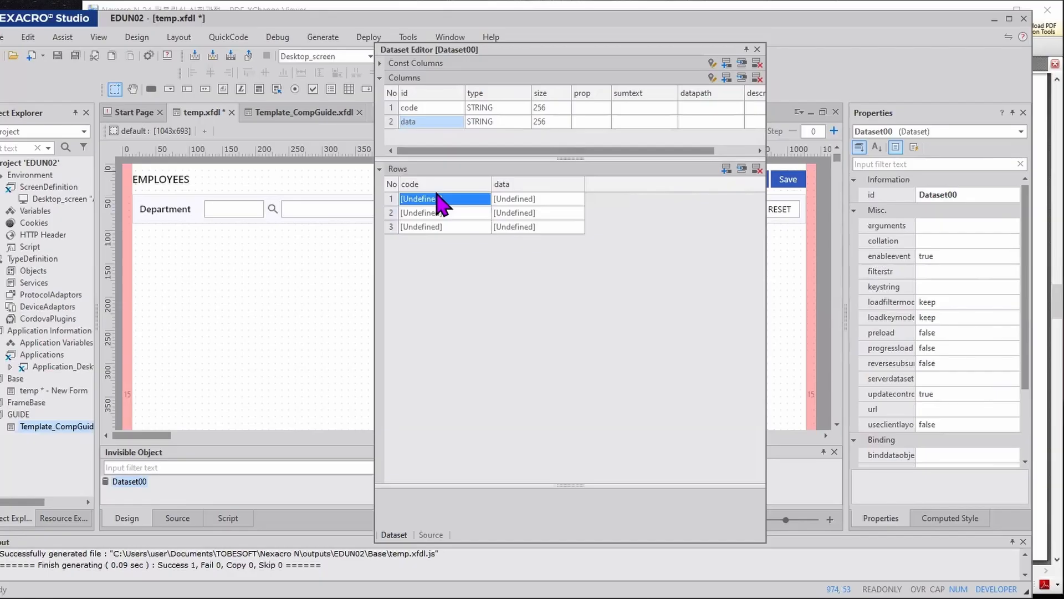
type("1")
key("Return")
type("2")
key("Return")
type("3")
key("Tab")
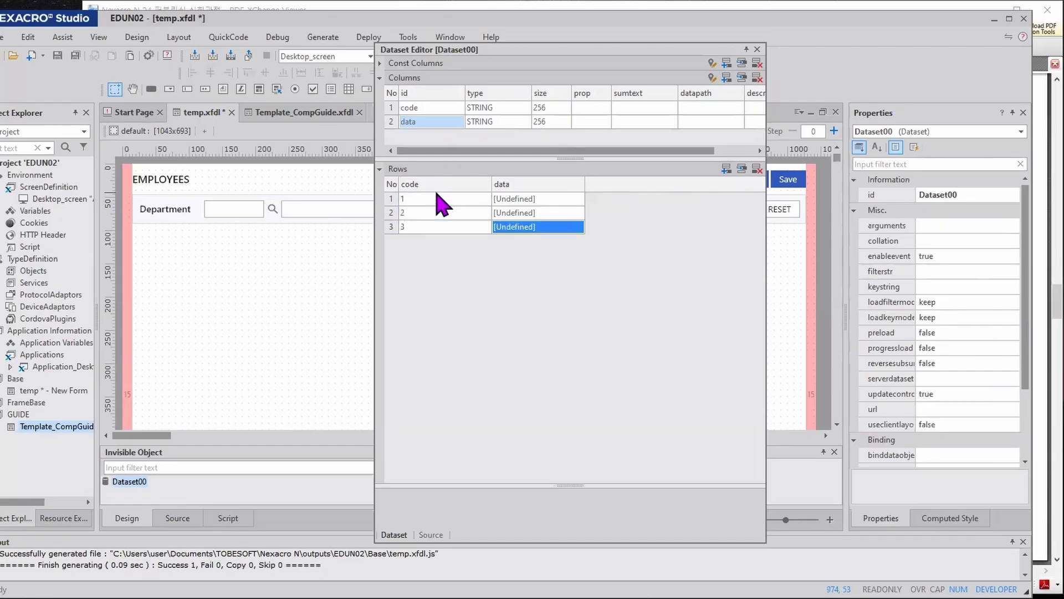
- Enter All, Female and Male in the data column of the Dataset's three rows and close its editor
key("Up")
key("Up")
type("All")
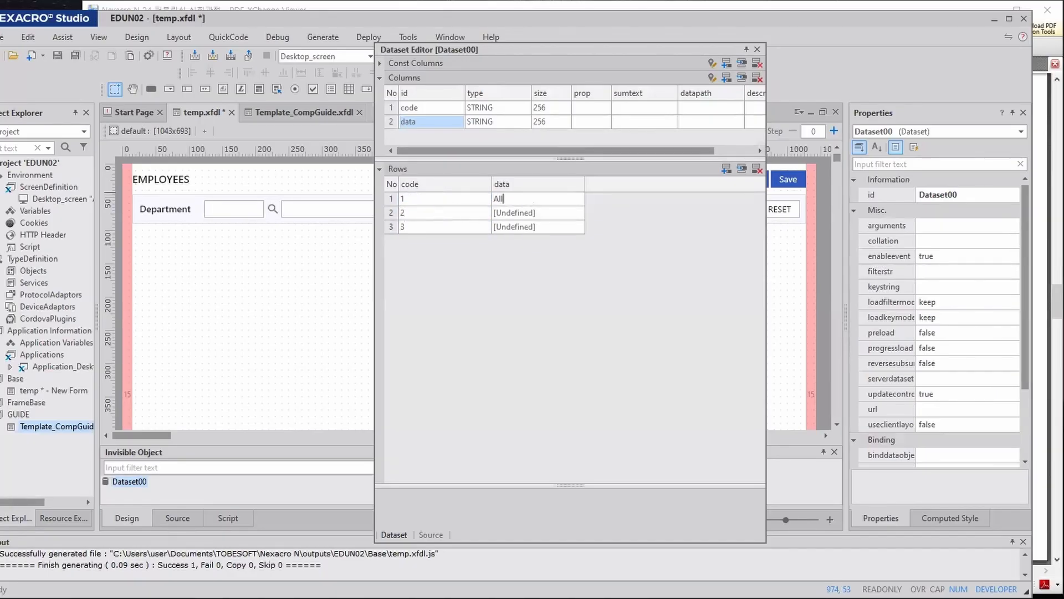
key("Return")
type("Female")
key("Return")
key("Return")
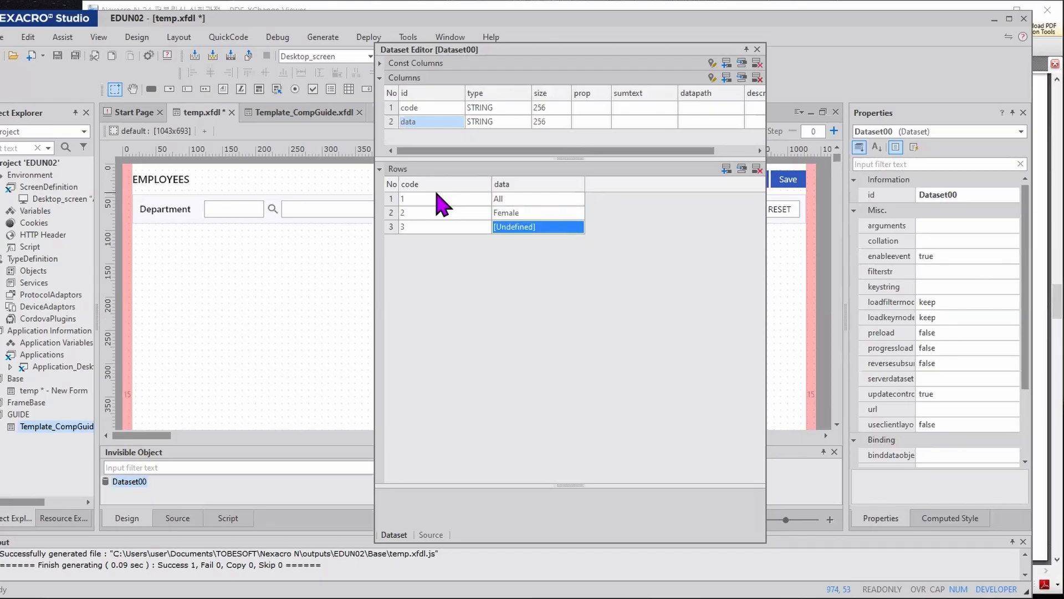
type("Male")
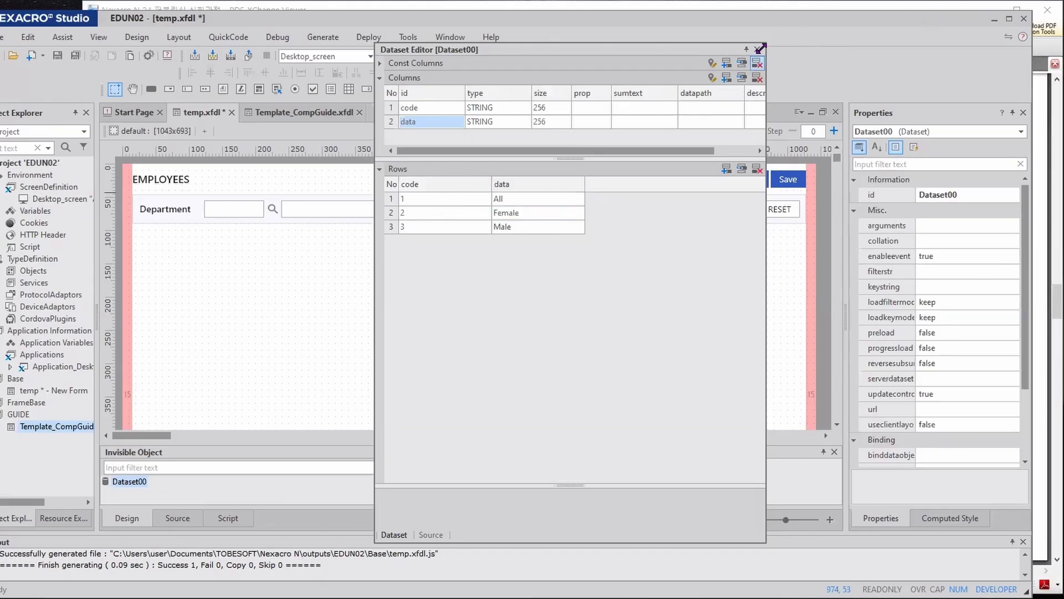
left_click(760, 49)
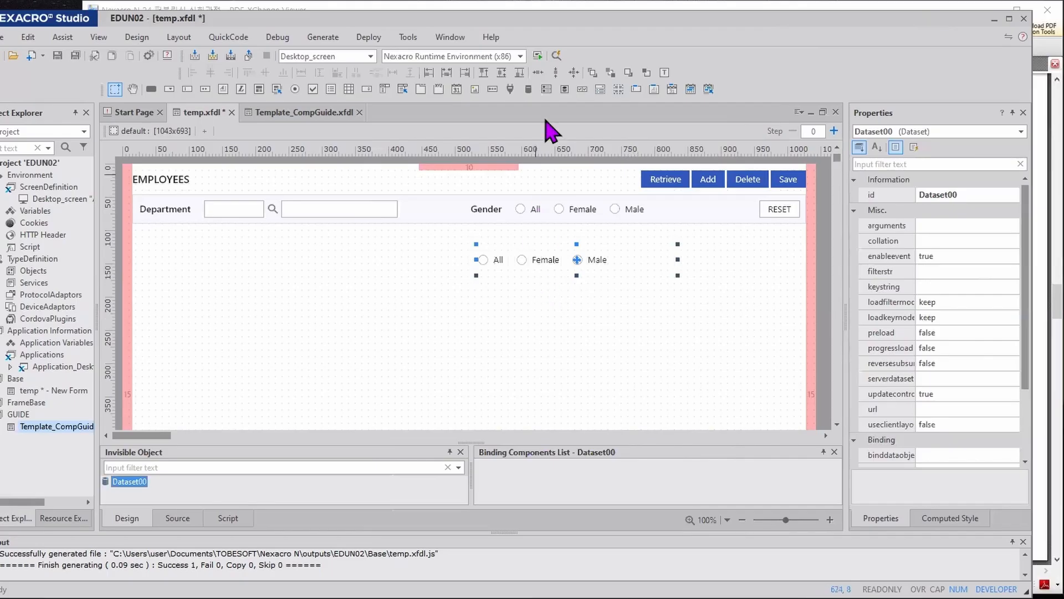
- Draw a second Radio below the test Radio on the form and set its innerdataset to Dataset00
left_click(295, 89)
left_click_drag(472, 298, 680, 330)
scroll(930, 327, "down", 5)
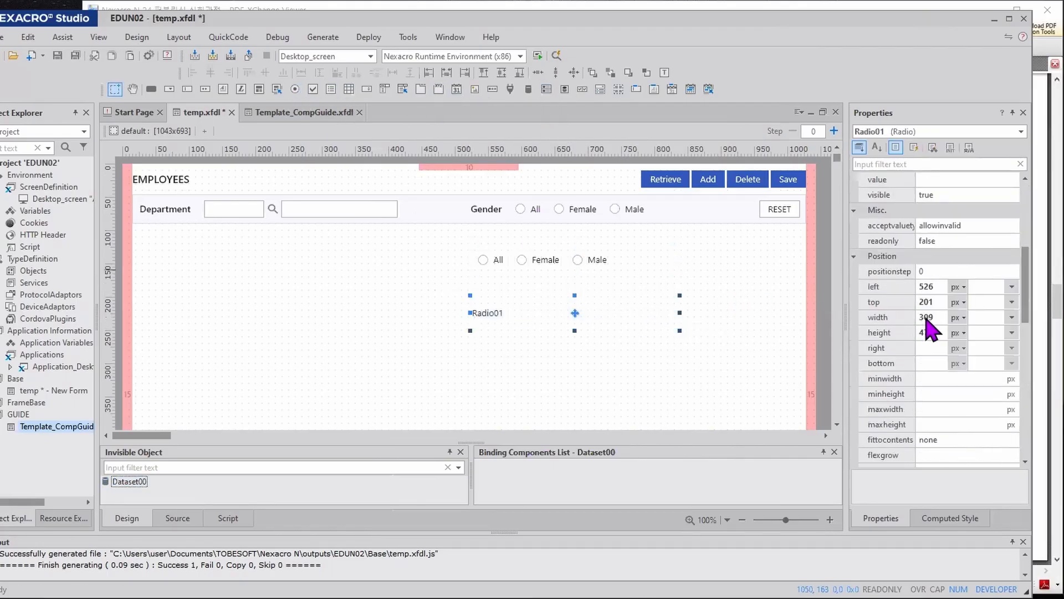
scroll(929, 327, "down", 5)
left_click(969, 333)
left_click(1012, 333)
left_click(940, 354)
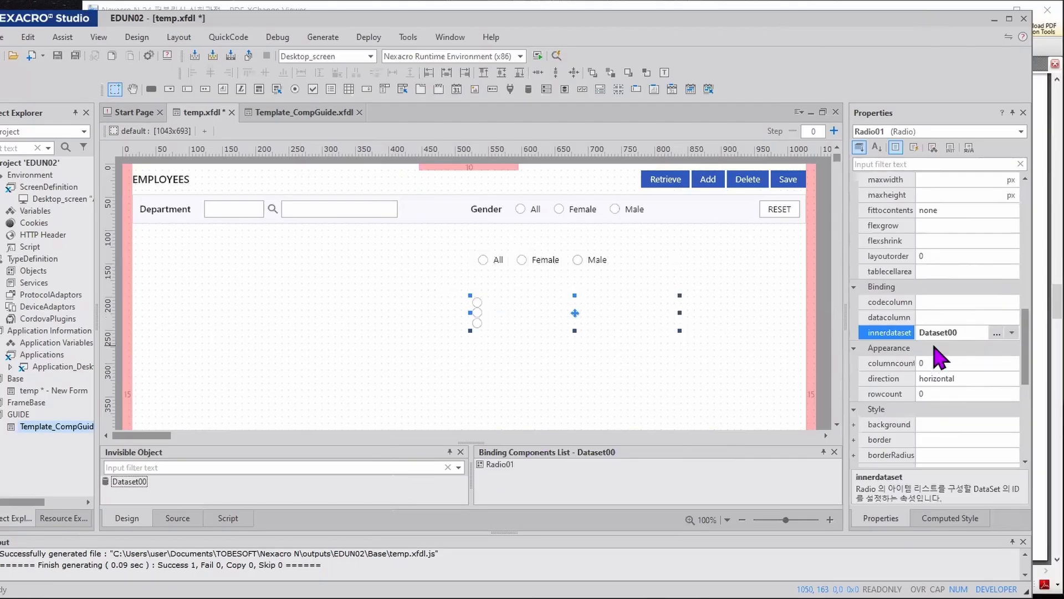
- Set the second test Radio's codecolumn to code and its datacolumn to data
left_click(960, 302)
left_click(1012, 302)
left_click(937, 318)
left_click(964, 317)
left_click(1012, 317)
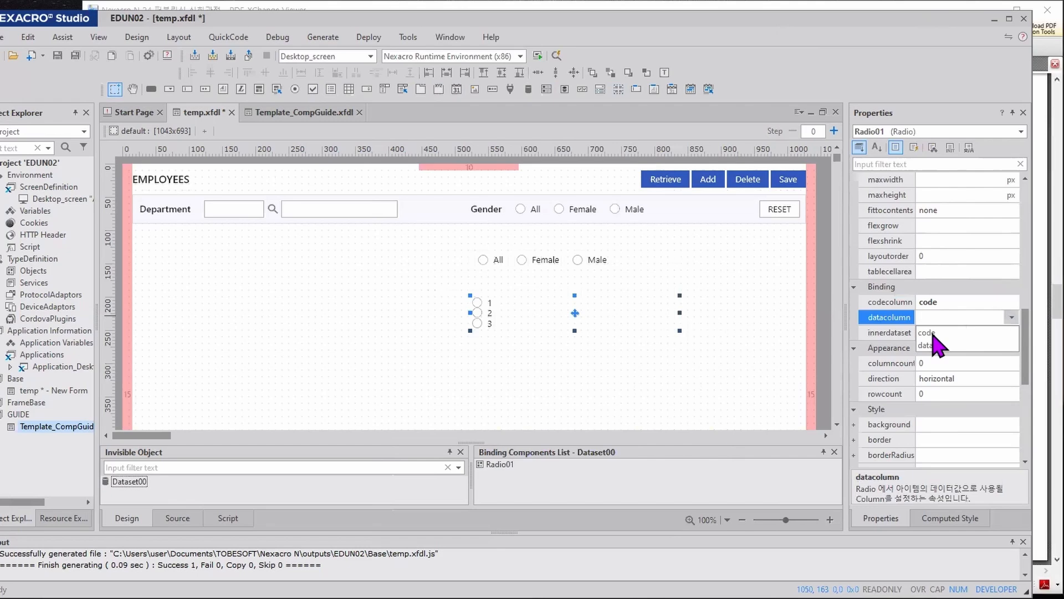
left_click(937, 346)
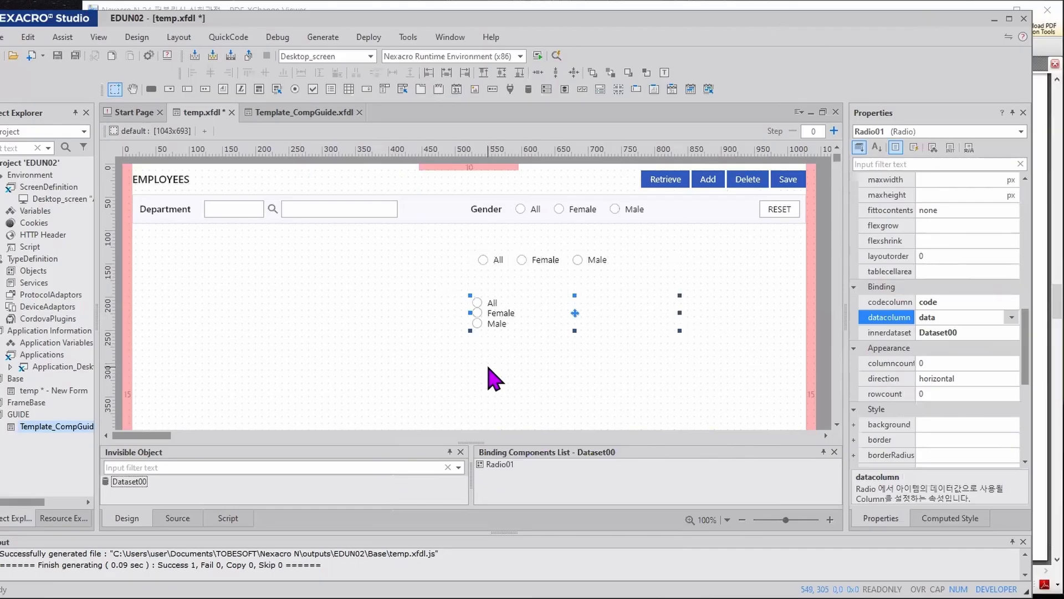
- Delete the test Radios below the search area
key("Delete")
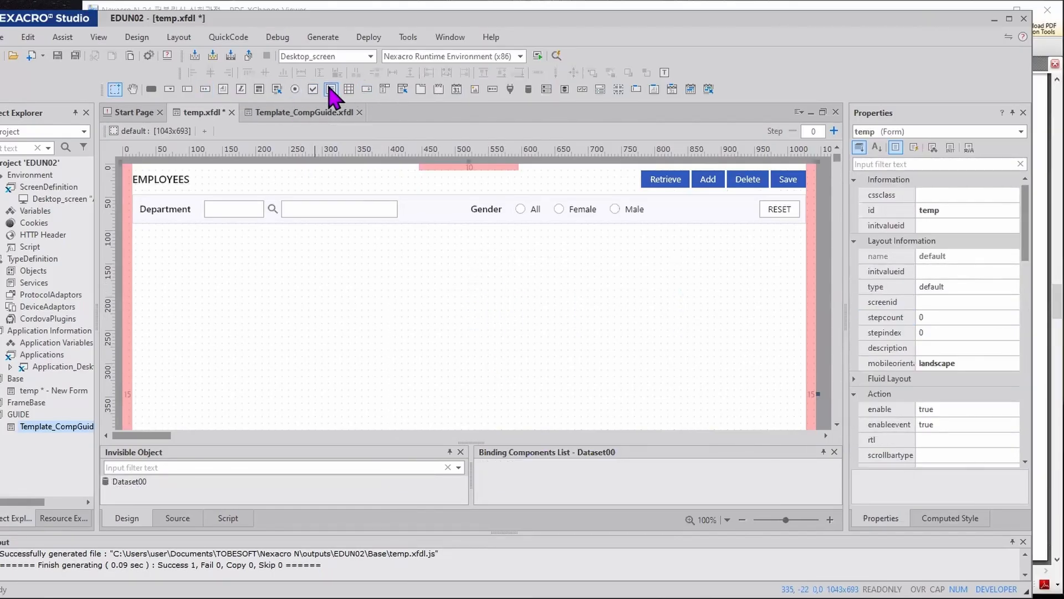
- Nudge the wide Edit beside the Department search button down by several pixels
left_click(360, 207)
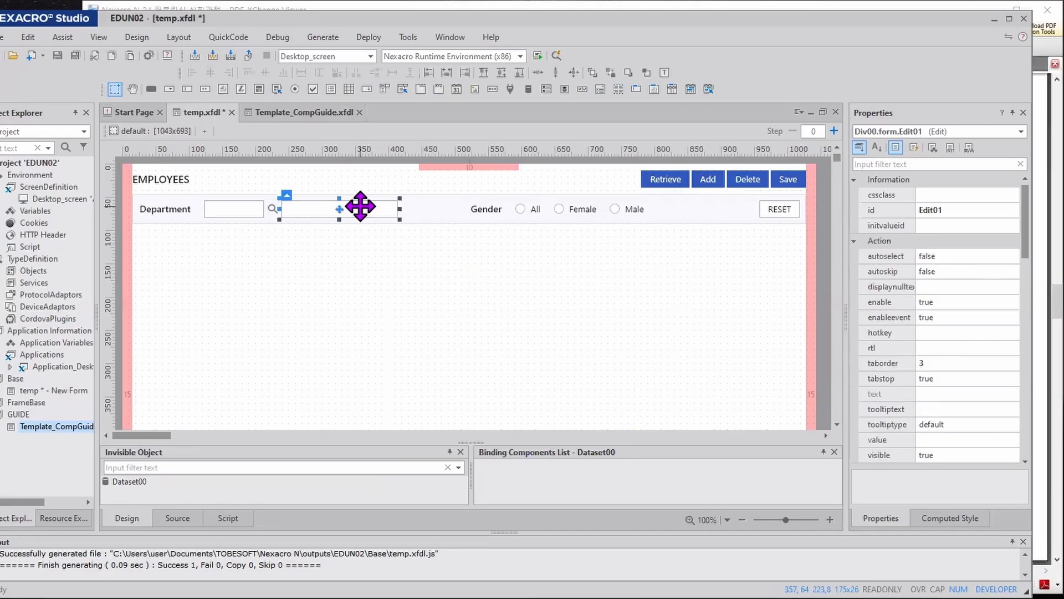
key("Down")
key("Down")
key("Down")
key("Down")
key("Down")
key("Down")
key("Down")
key("Down")
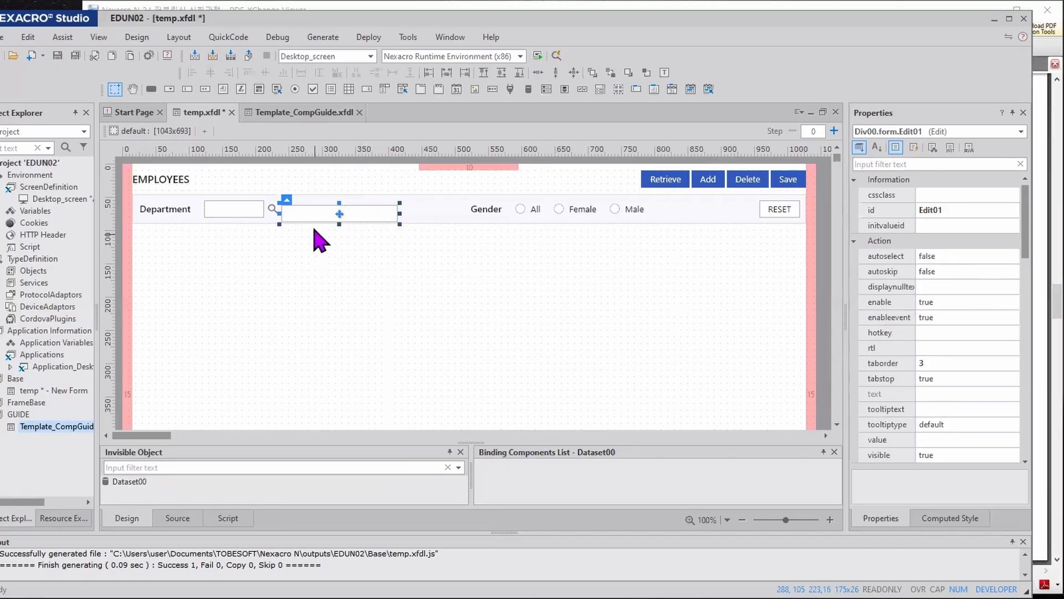
- Align the wide Department Edit's top edge with the search button beside it
left_click(271, 209)
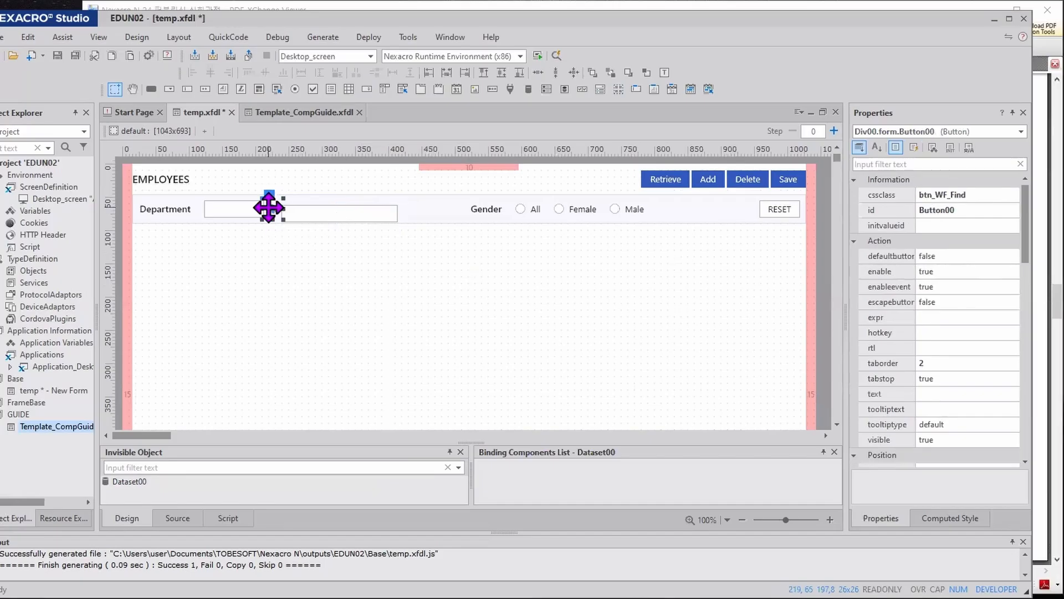
left_click(303, 215, "ctrl")
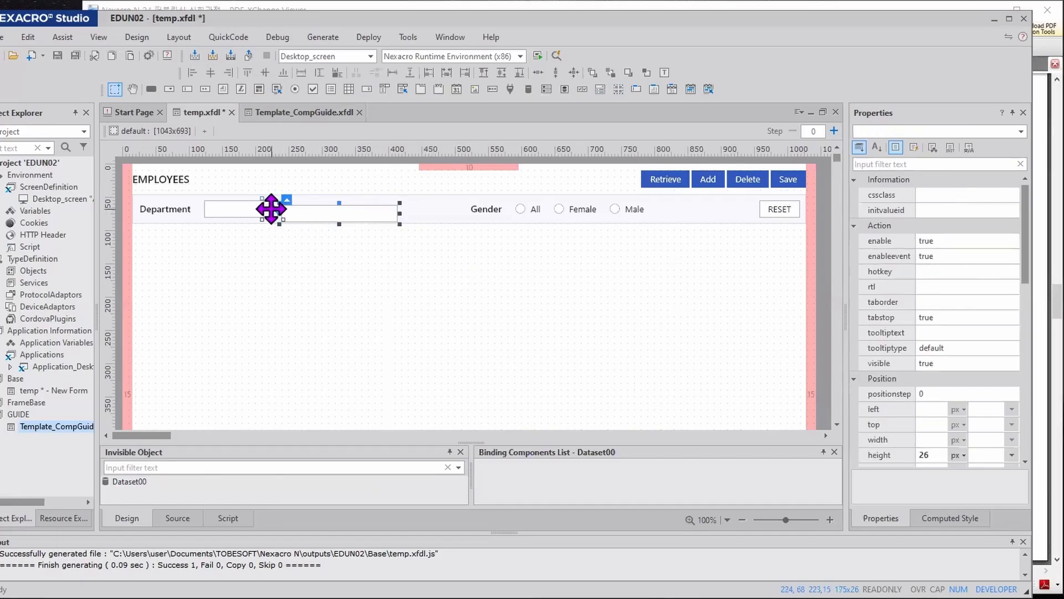
left_click(247, 72)
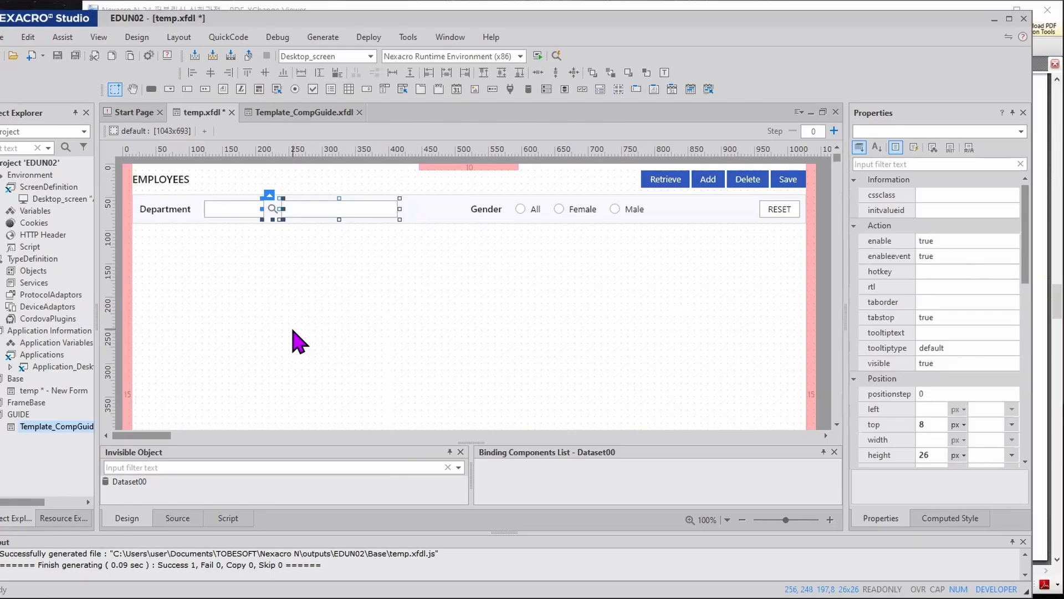
- Shift the wide Department Edit down to a top position of about 15 px within the search Div
left_click(340, 262)
left_click(333, 220)
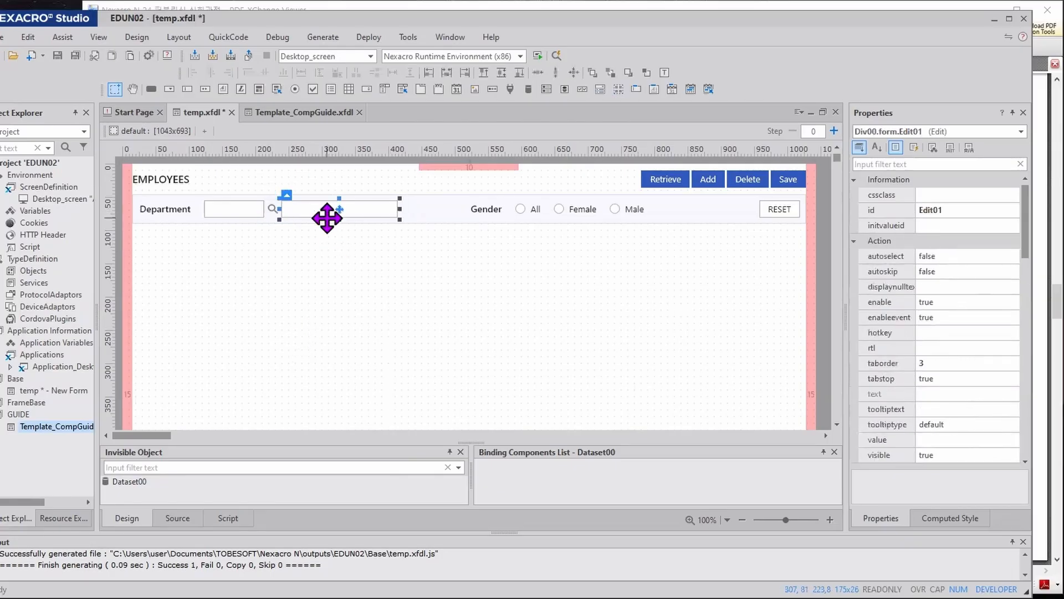
key("Down")
key("Down")
key("Down")
key("Down")
key("Down")
key("Down")
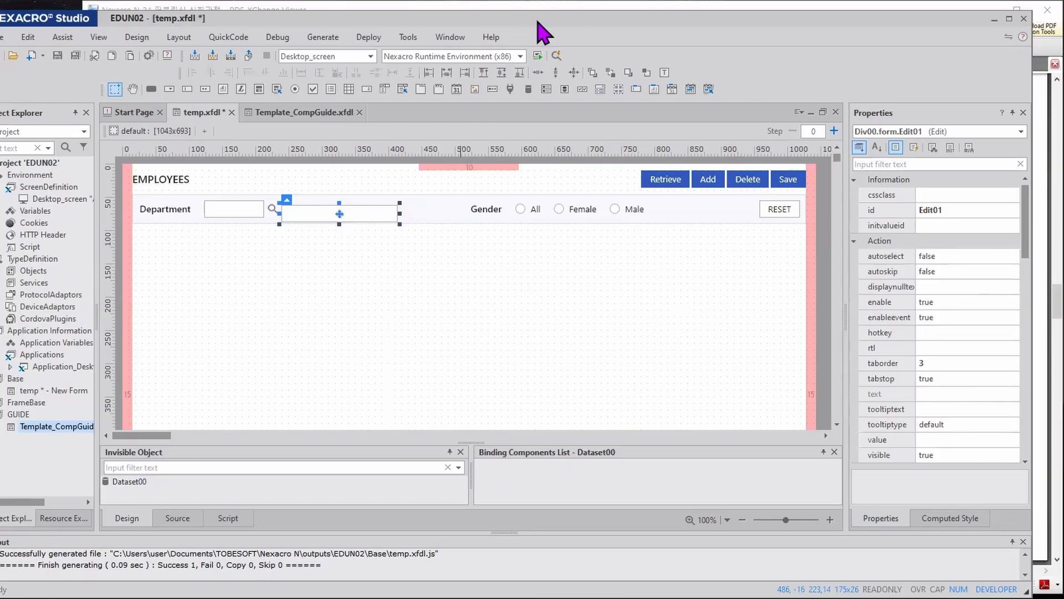
- Compare the search row with the PDF specification, examining the wide Department Edit's spacing there
left_click_drag(538, 22, 570, 200)
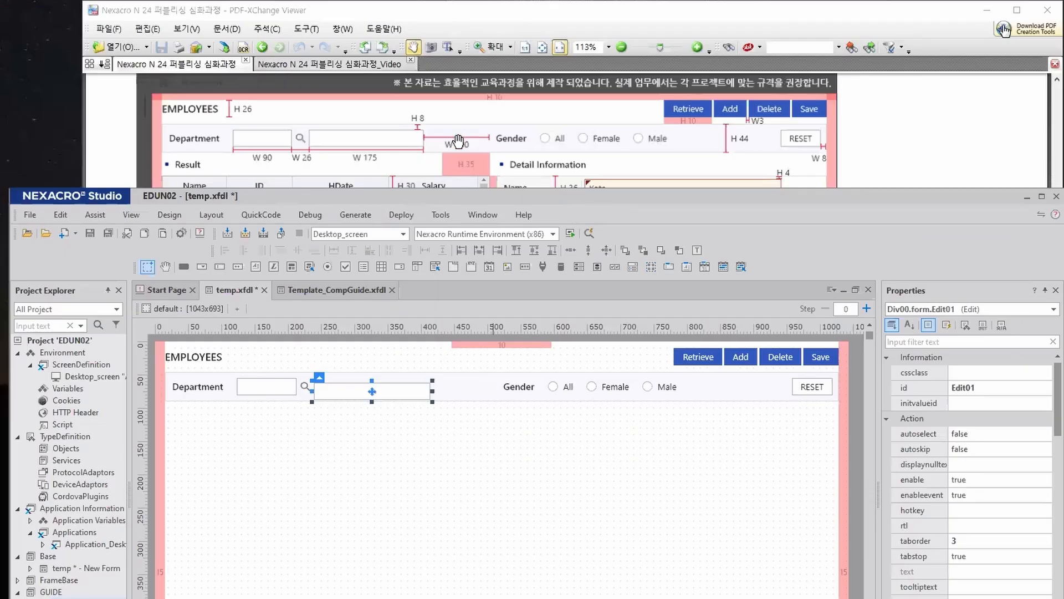
key("ctrl+2")
mouse_move(306, 257)
left_mouse_down()
mouse_move(284, 255)
mouse_move(301, 260)
left_mouse_up()
mouse_move(465, 136)
left_mouse_down()
mouse_move(356, 137)
mouse_move(433, 136)
mouse_move(383, 144)
left_mouse_up()
key("Escape")
left_click_drag(377, 195, 358, 33)
- Try to align the wide Department Edit vertically with its enclosing search Div
left_click(447, 228)
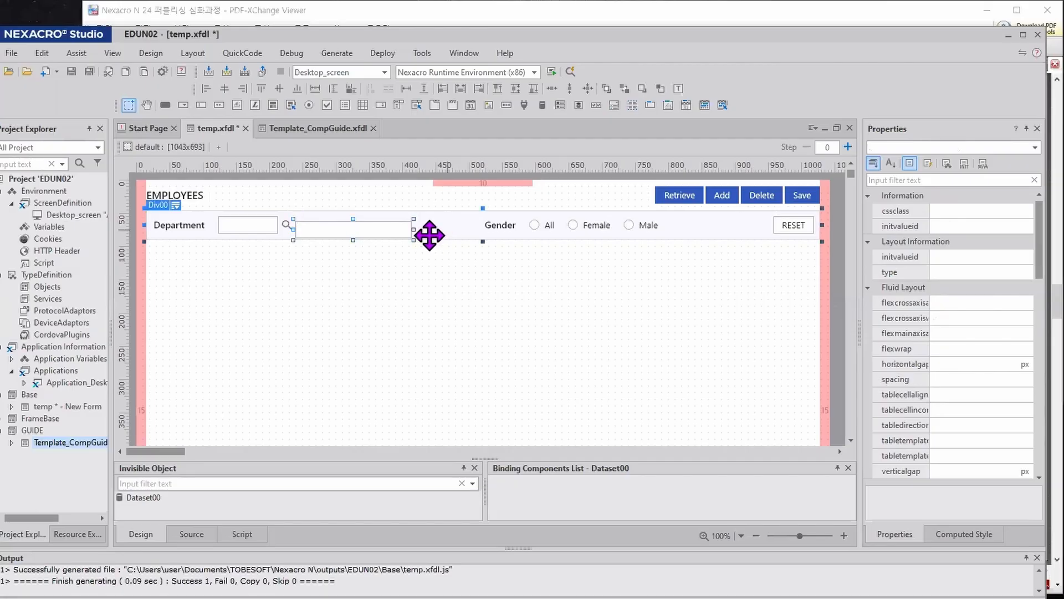
left_click(285, 90)
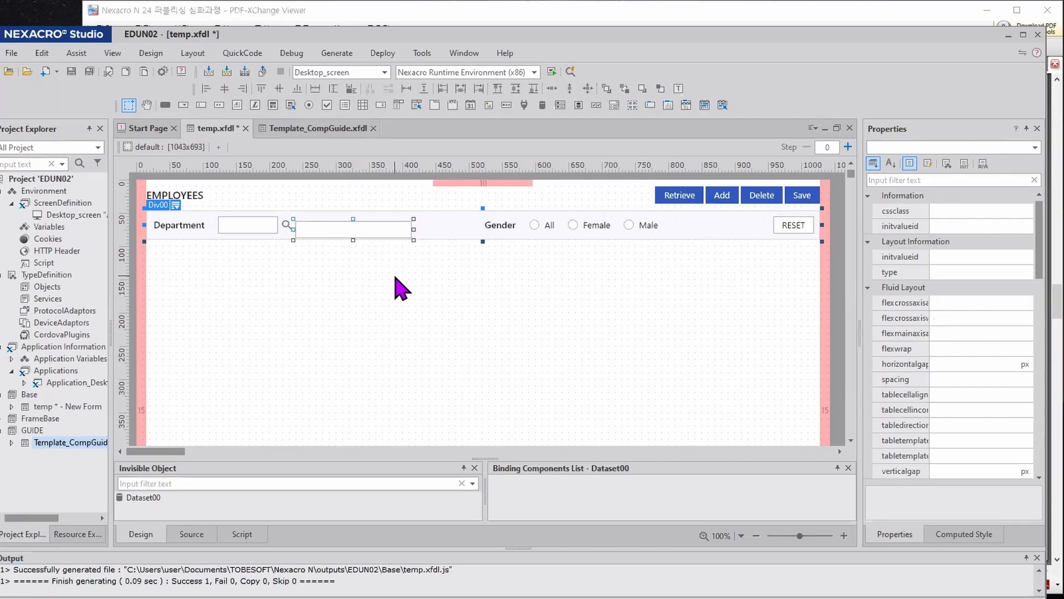
- Examine the search Div's position properties, especially its top value relative to the form
left_click(430, 235)
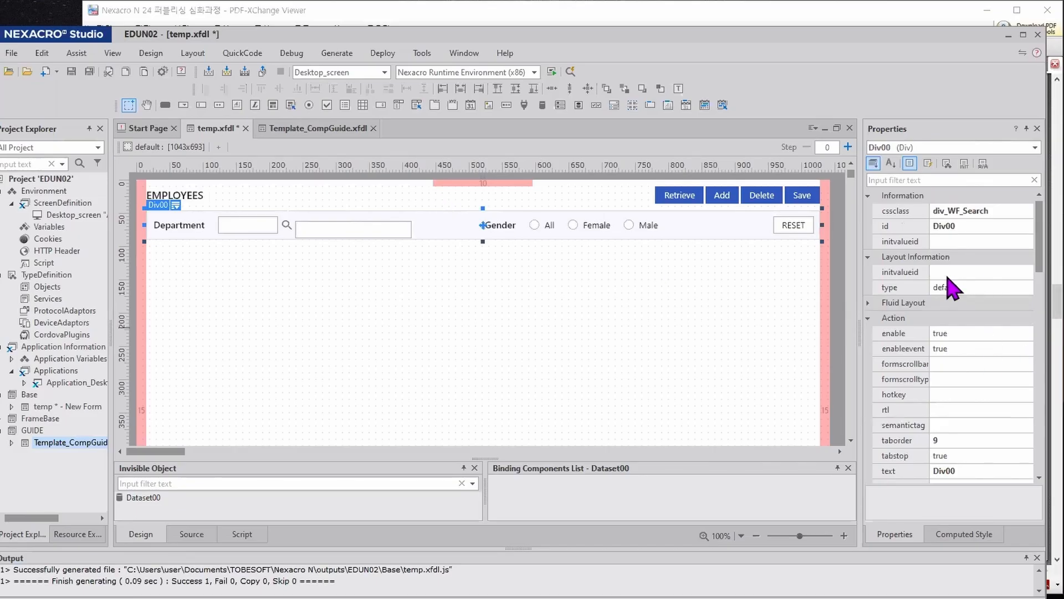
scroll(939, 287, "down", 3)
scroll(939, 287, "down", 4)
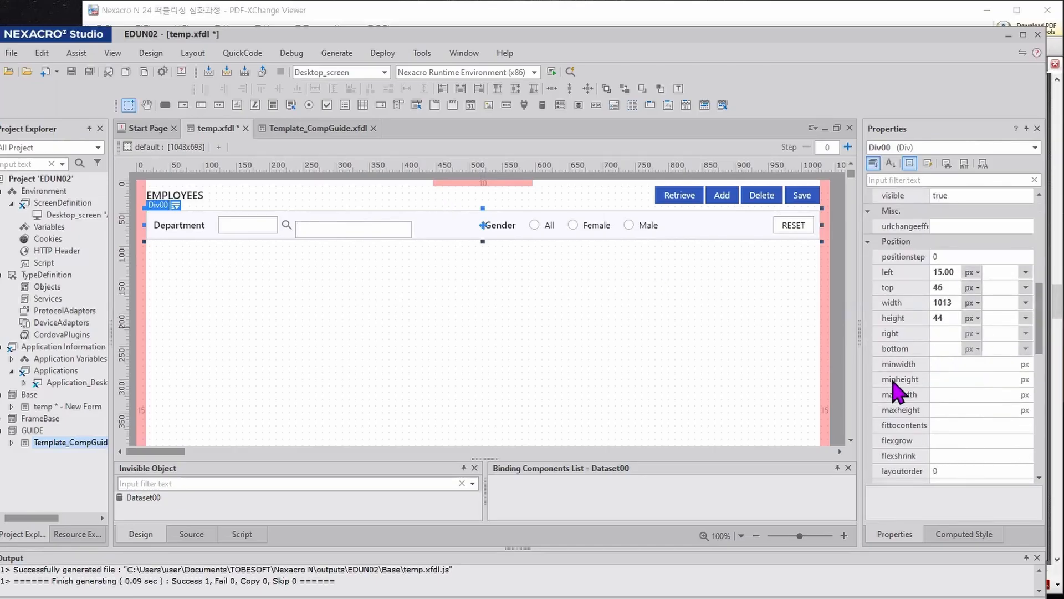
mouse_move(964, 290)
left_mouse_down()
mouse_move(946, 298)
mouse_move(886, 280)
mouse_move(962, 306)
left_mouse_up()
left_click_drag(459, 210, 543, 158)
mouse_move(464, 192)
left_mouse_down()
mouse_move(458, 212)
mouse_move(469, 195)
left_mouse_up()
mouse_move(574, 140)
left_mouse_down()
mouse_move(557, 163)
mouse_move(597, 159)
left_mouse_up()
mouse_move(579, 137)
left_mouse_down()
mouse_move(585, 178)
mouse_move(604, 175)
mouse_move(601, 166)
left_mouse_up()
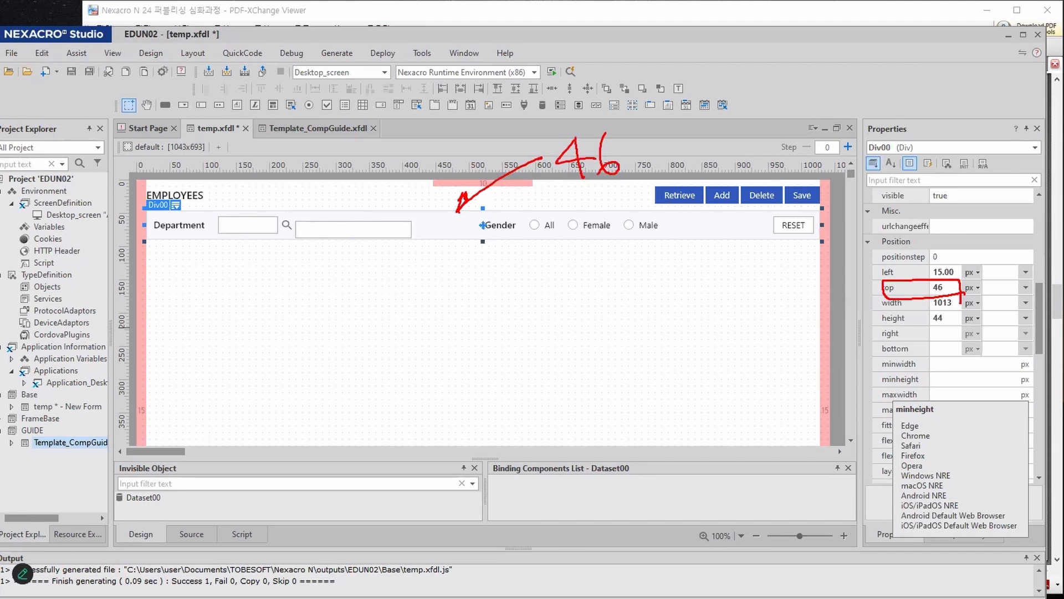
mouse_move(388, 177)
left_mouse_down()
mouse_move(384, 223)
mouse_move(391, 218)
left_mouse_up()
left_click_drag(370, 191, 397, 173)
key("Escape")
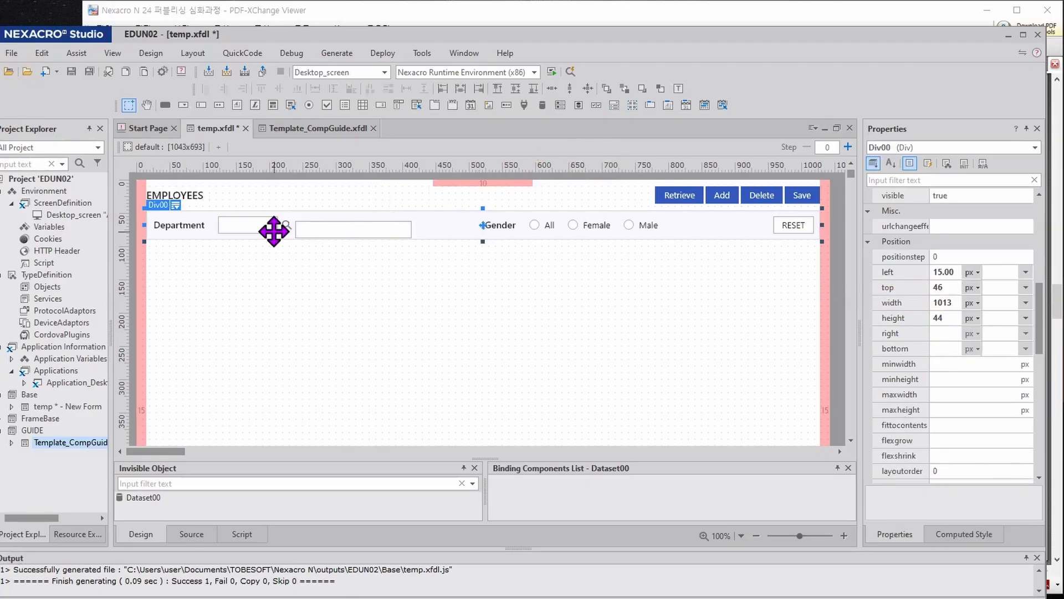
- Examine the wide Department Edit's position properties, which are relative to the enclosing search Div
left_click(317, 226)
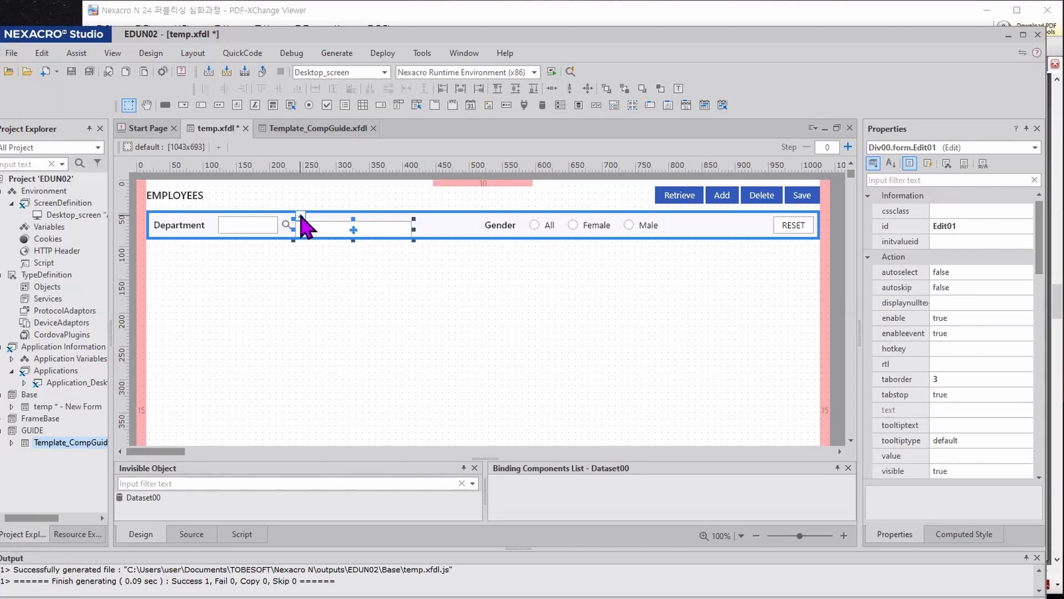
left_click(300, 215)
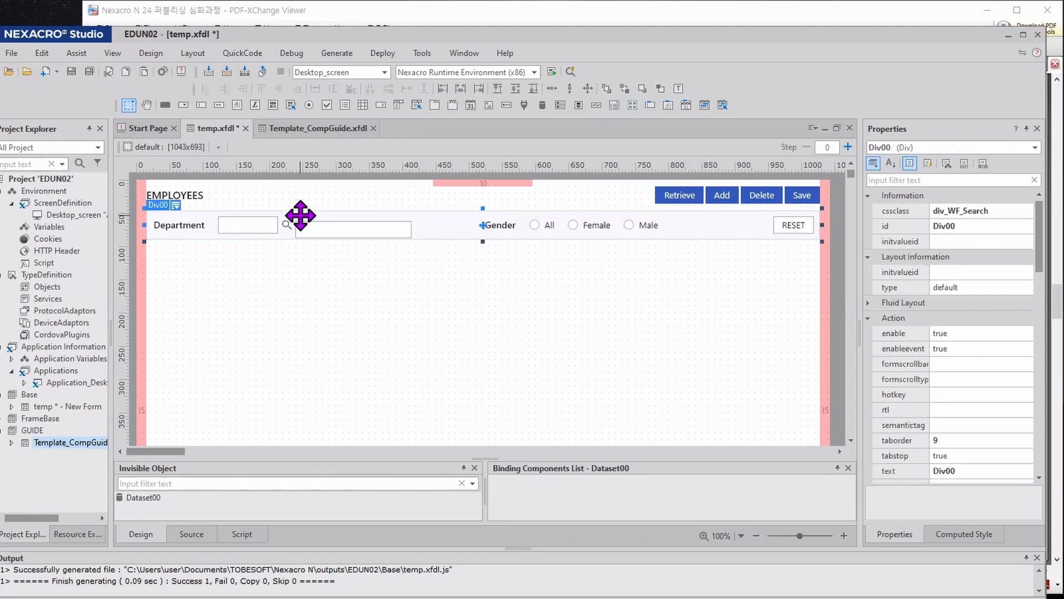
left_click(323, 229)
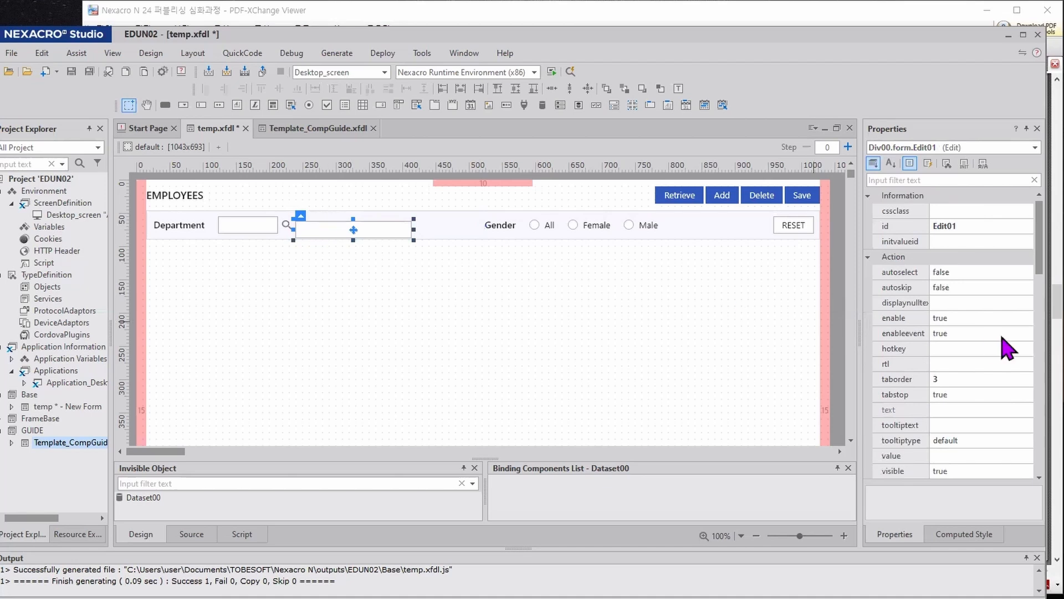
scroll(943, 339, "down", 10)
scroll(920, 302, "up", 2)
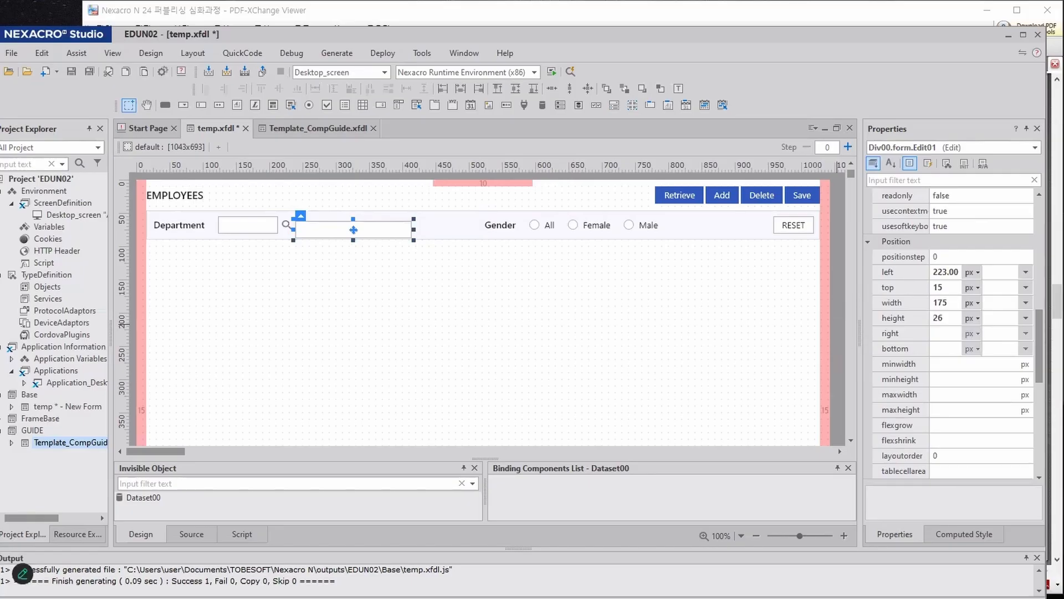
mouse_move(399, 167)
left_mouse_down()
mouse_move(406, 187)
mouse_move(441, 148)
left_mouse_up()
mouse_move(889, 310)
left_mouse_down()
mouse_move(993, 327)
mouse_move(975, 341)
left_mouse_up()
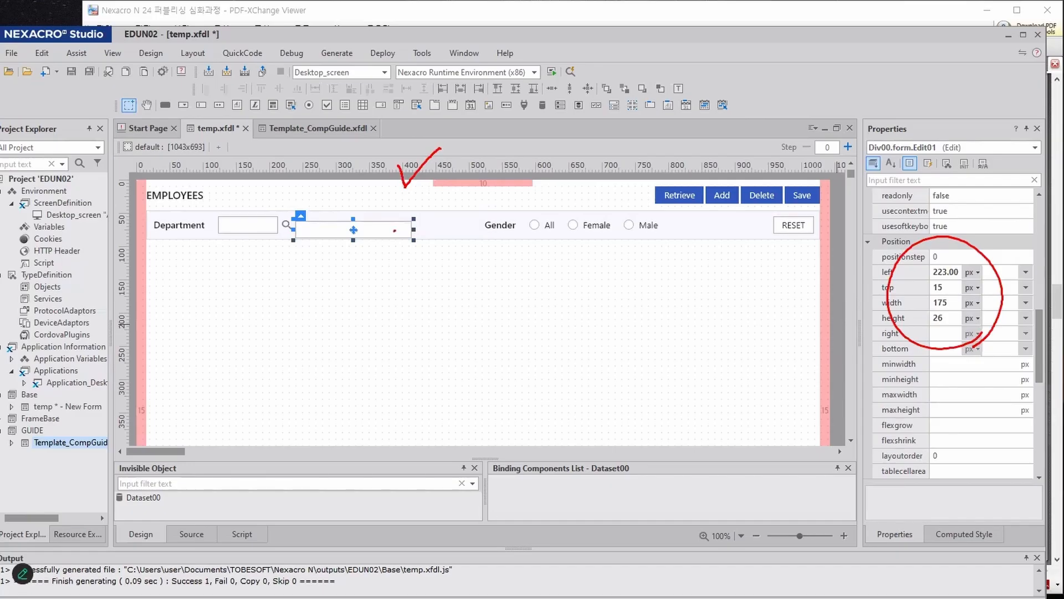
left_click_drag(434, 209, 463, 201)
key("Escape")
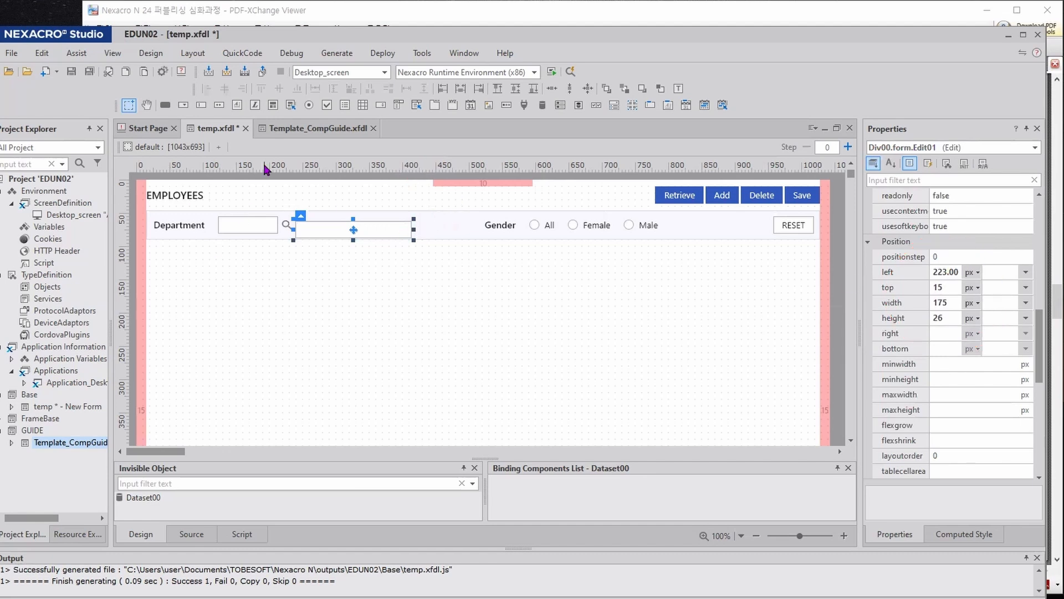
- Draw a new Edit directly on the form and move it up over the Gender label, reducing its height
left_click(202, 105)
left_click_drag(431, 257, 514, 293)
key("Up")
key("Up")
key("Up")
key("Up")
key("Up")
key("Up")
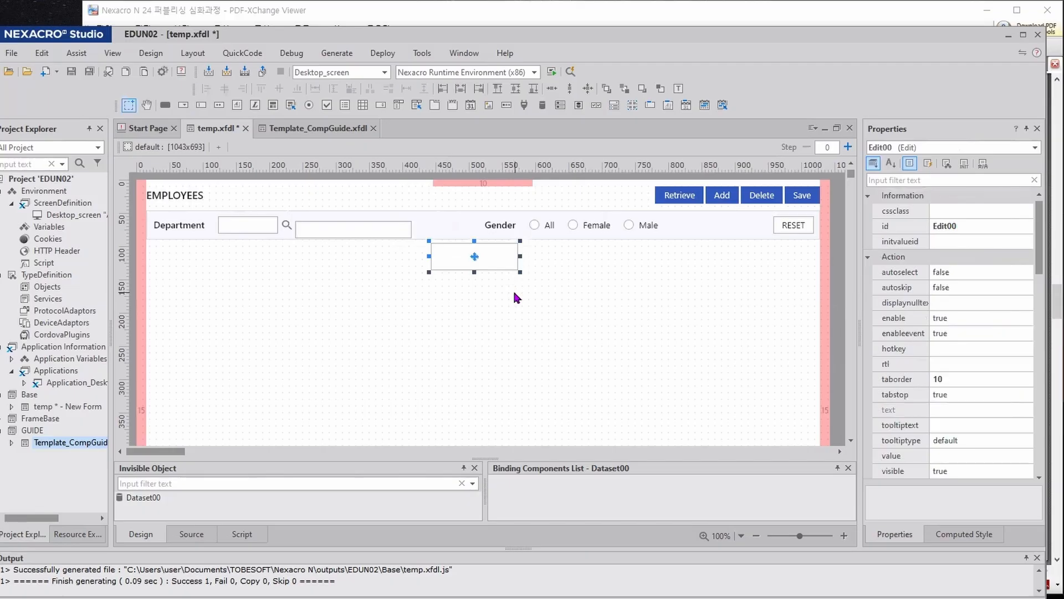
key("Up")
key("shift+Up")
key("Down")
key("shift+Up")
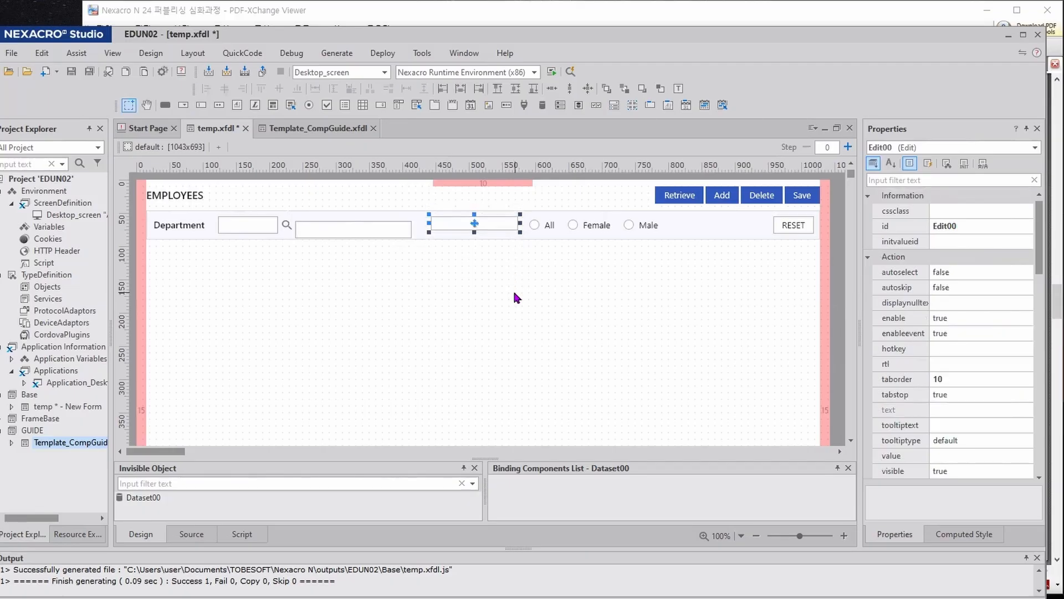
- Align the new form-level Edit's top with the wide Department Edit inside the search Div
left_click(401, 227, "ctrl")
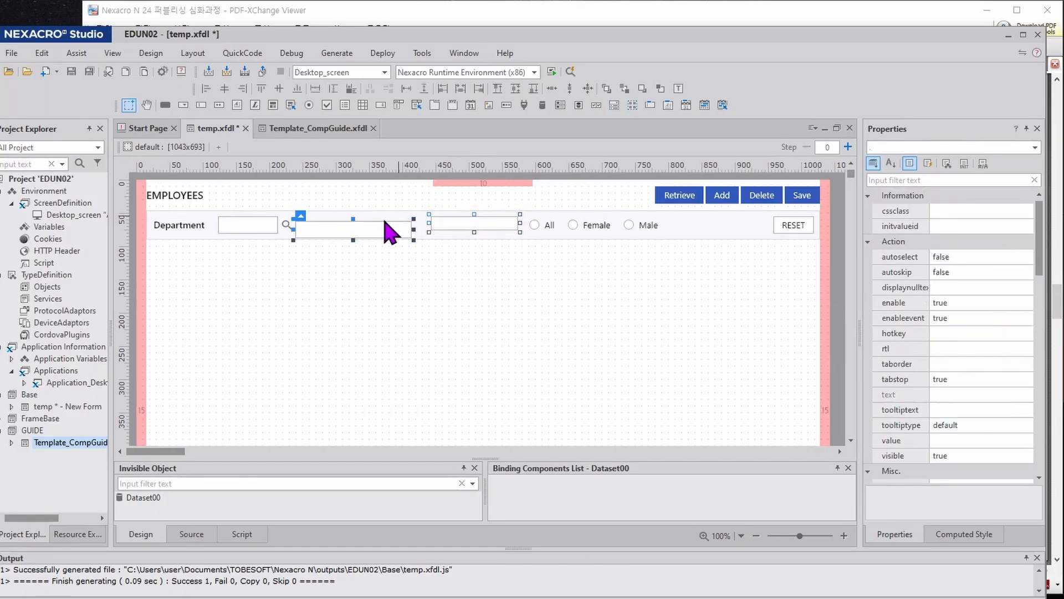
left_click(261, 89)
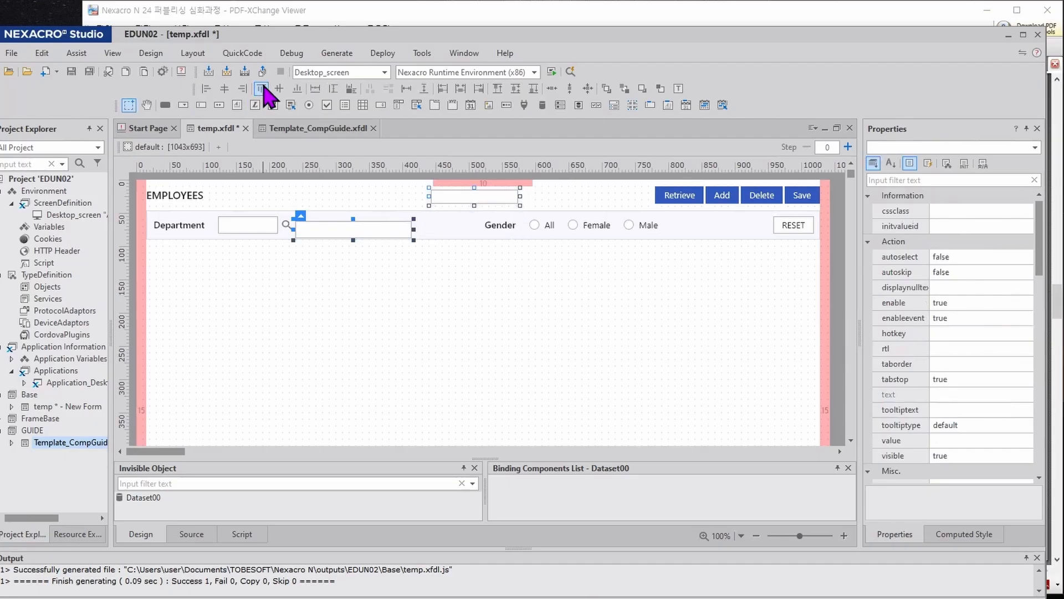
- Check the wide Department Edit's top value inside the search Div and delete the test Edit from the form
left_click(354, 236)
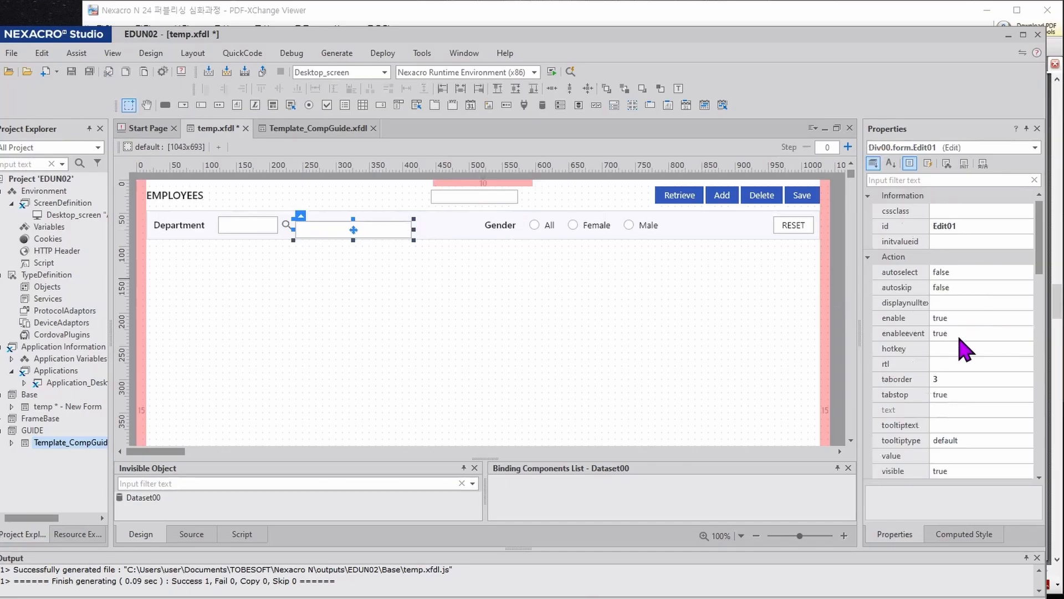
scroll(950, 343, "down", 4)
scroll(950, 349, "down", 5)
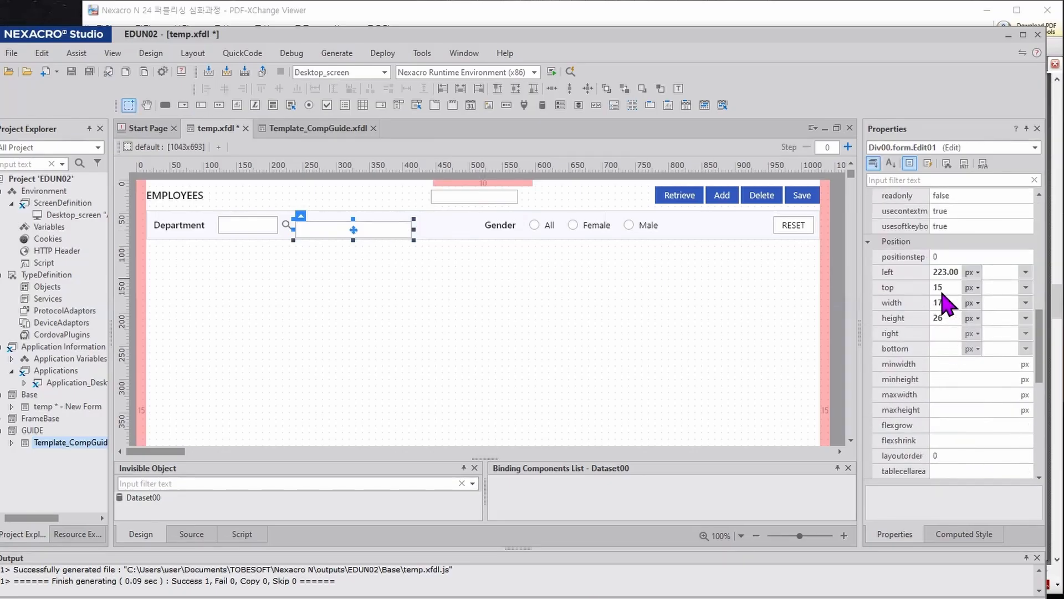
left_click(450, 197)
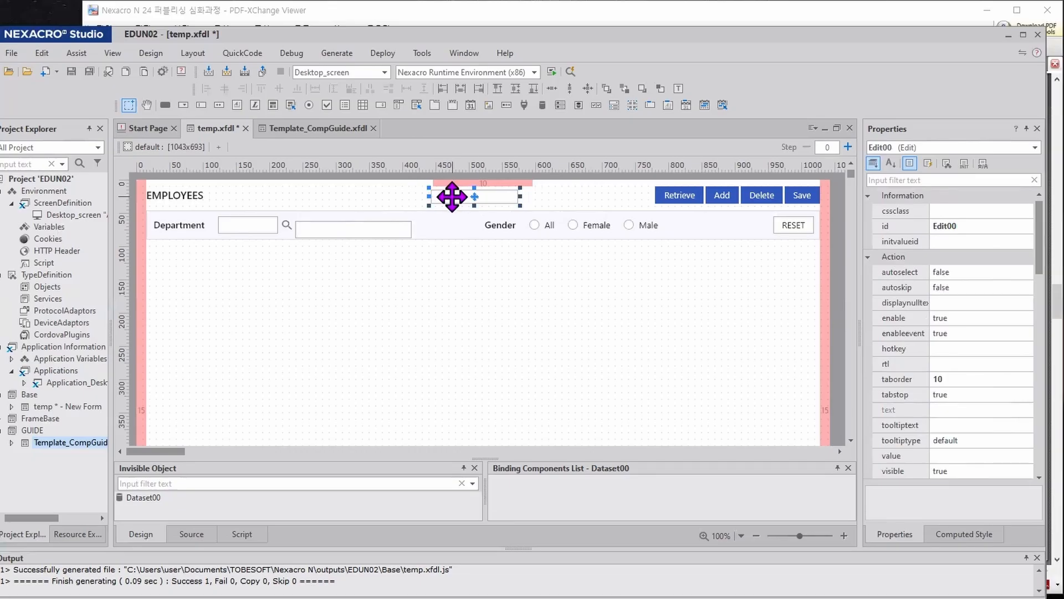
key("Delete")
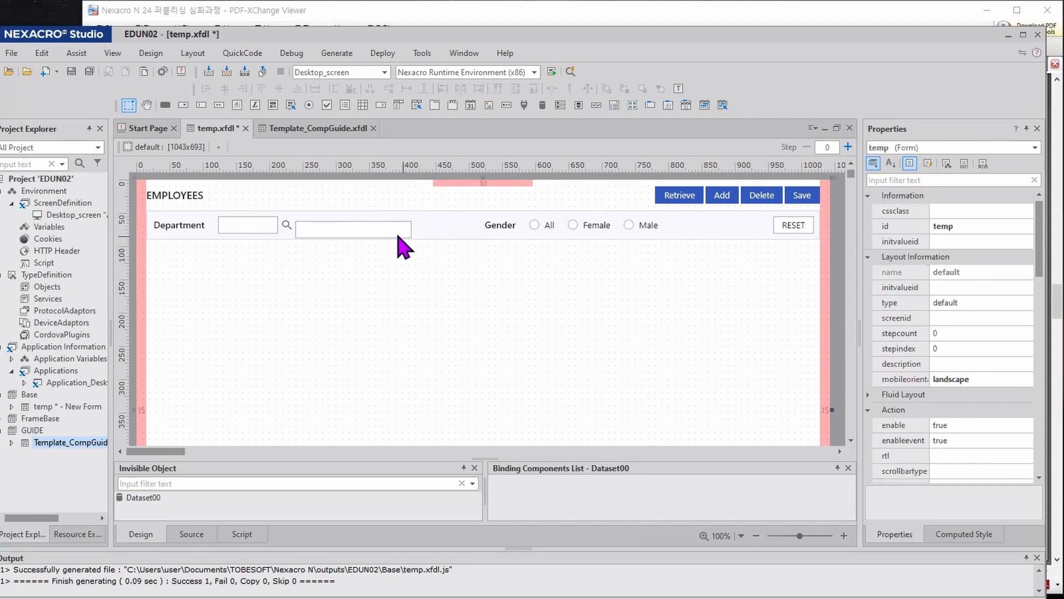
- Align the wide Department Edit's top with the search icon button beside it
left_click(380, 229)
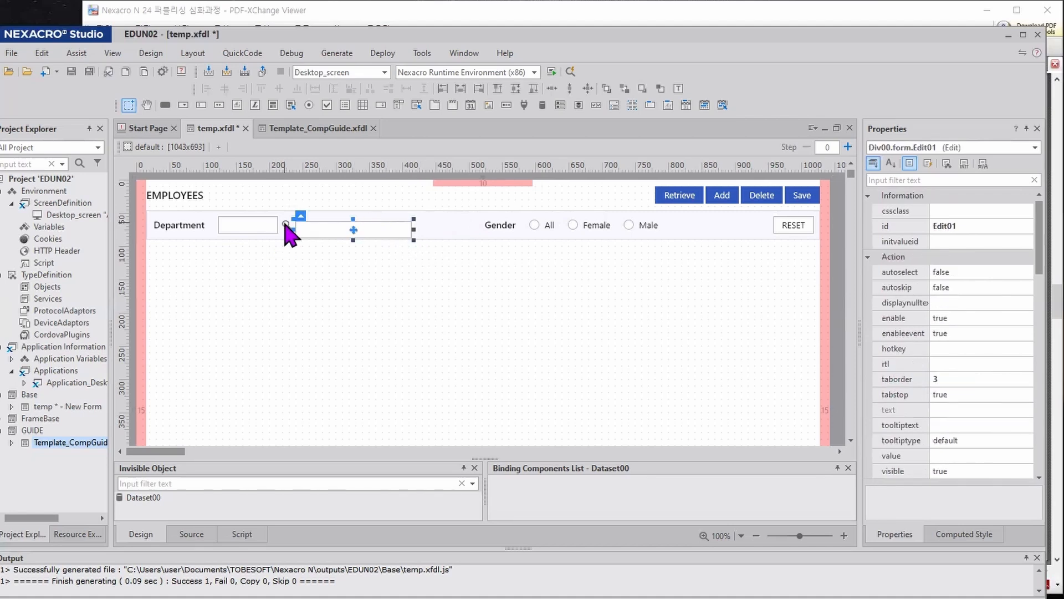
left_click(285, 222, "ctrl")
left_click(261, 89)
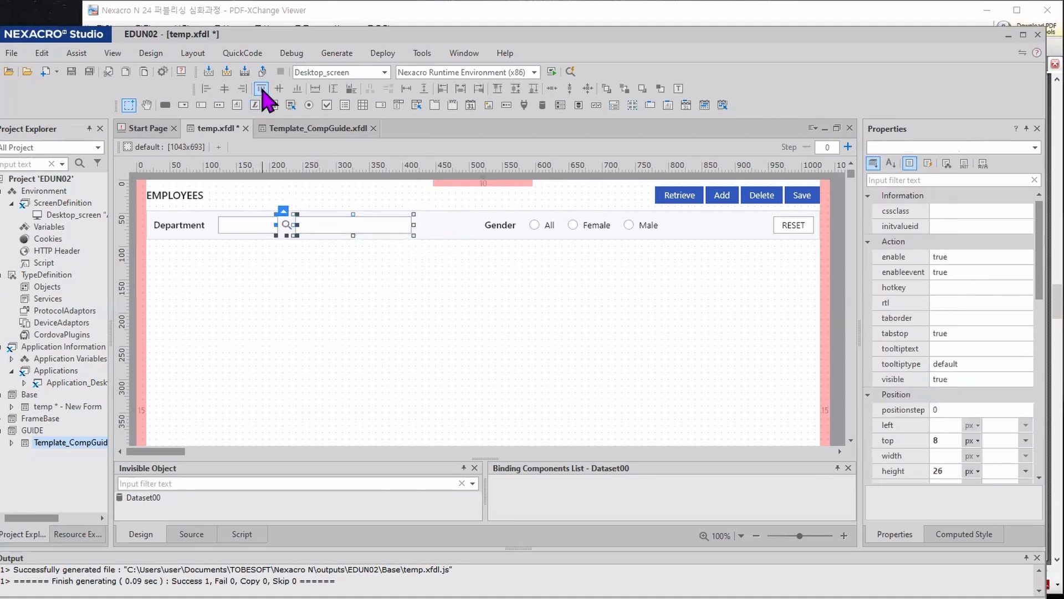
left_click(329, 327)
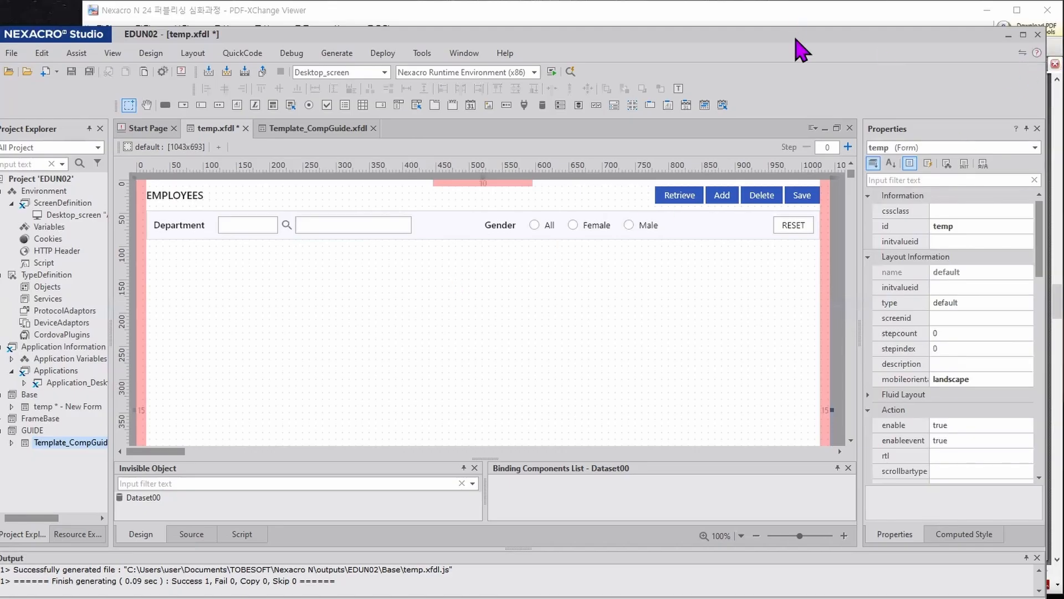
- Arrange the Studio and PDF specification windows side by side and consult the Result grid's specified width
left_click_drag(796, 38, 801, 15)
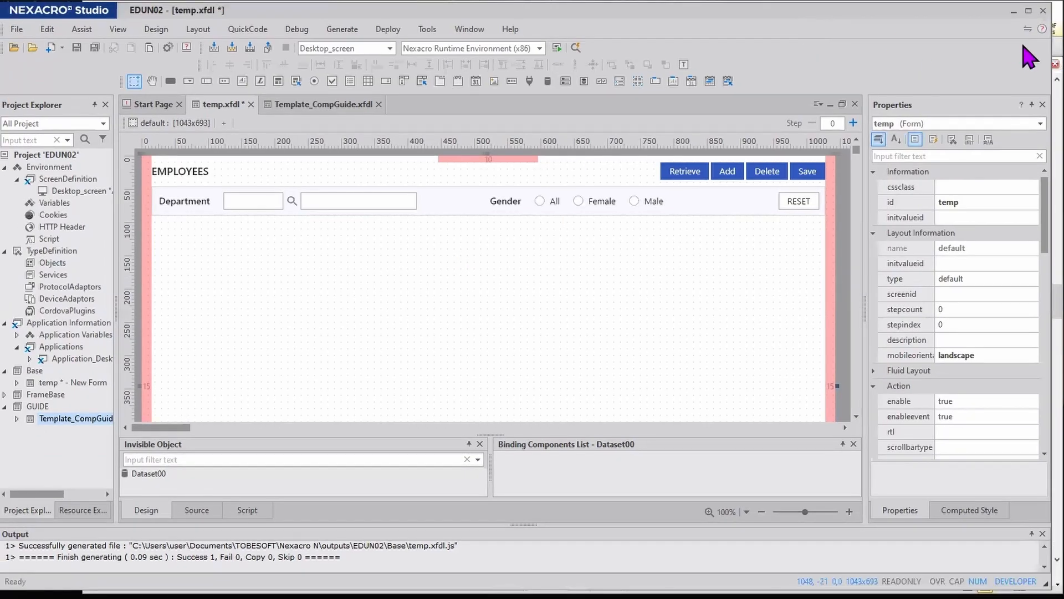
left_click_drag(1037, 45, 631, 44)
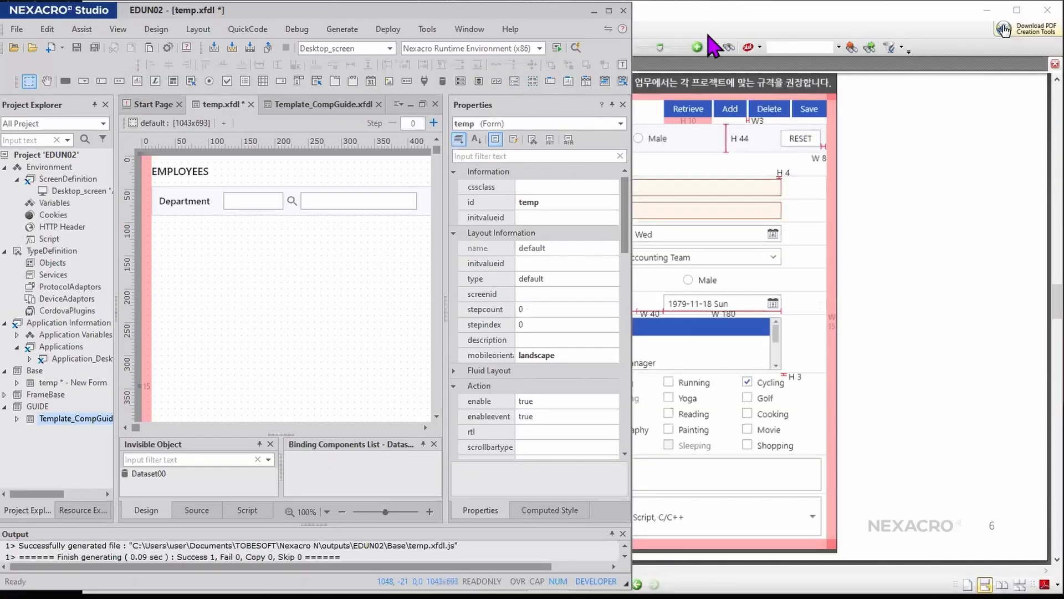
left_click(701, 25)
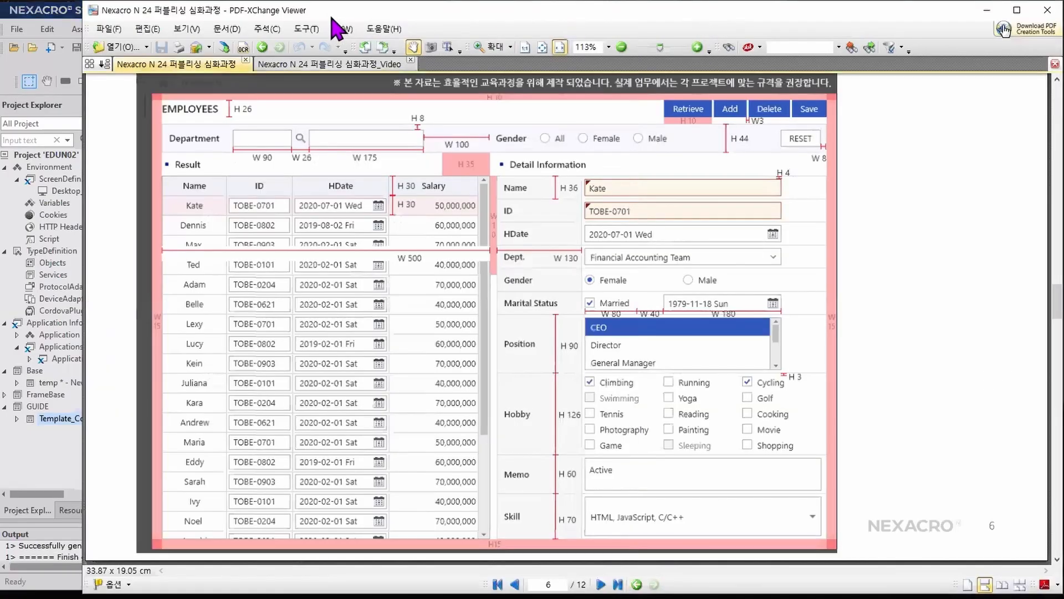
left_click_drag(332, 17, 841, 20)
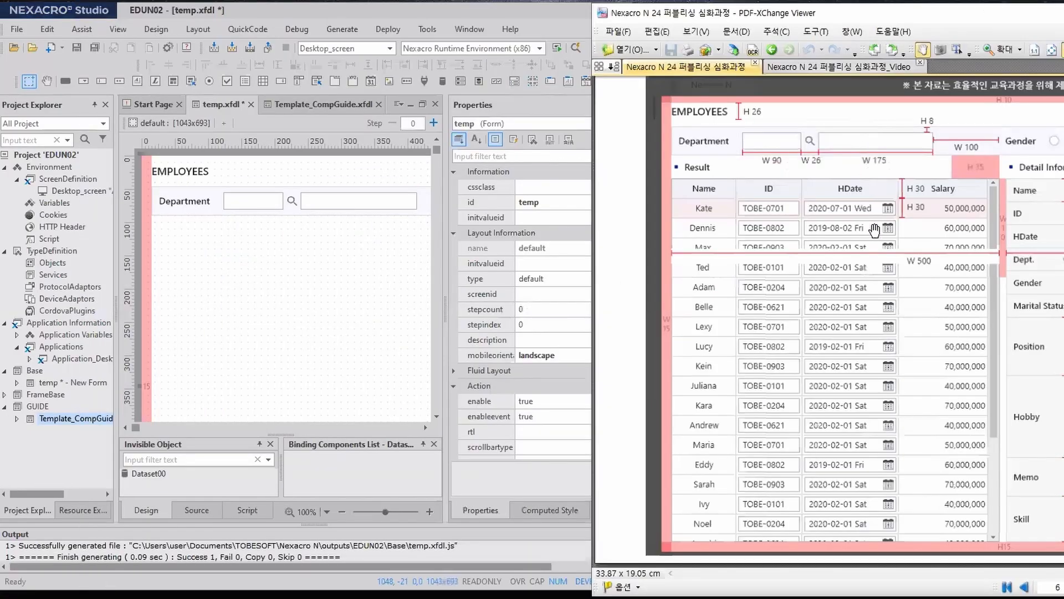
mouse_move(912, 250)
left_mouse_down()
mouse_move(937, 240)
mouse_move(942, 280)
left_mouse_up()
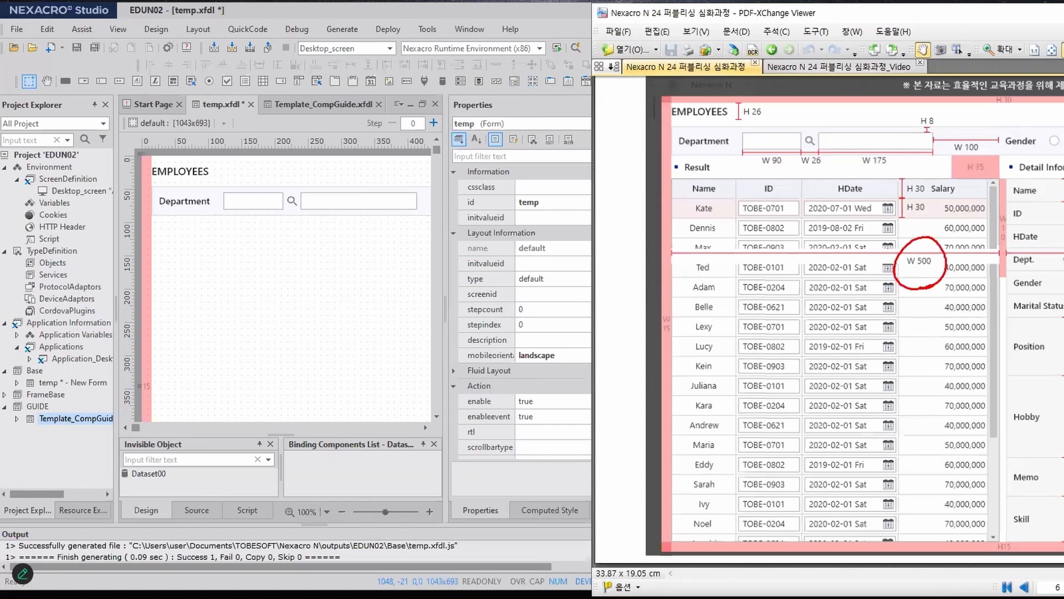
left_click(484, 17)
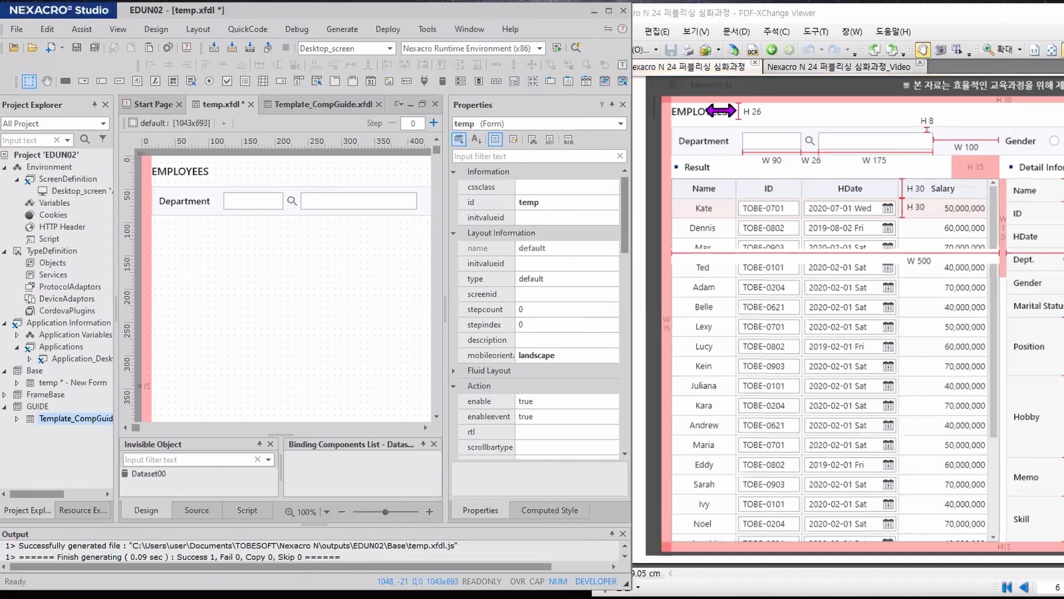
left_click_drag(719, 111, 721, 111)
- Draw a Grid about 79 px high below the search Div and set its width to 500 px
left_click(352, 81)
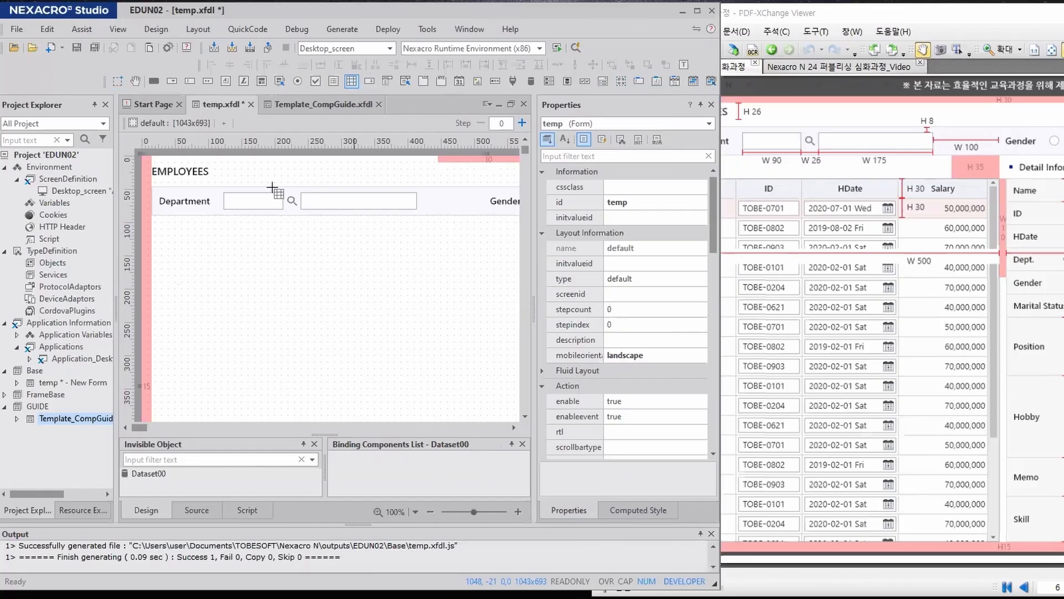
left_click_drag(173, 240, 309, 296)
scroll(637, 339, "down", 5)
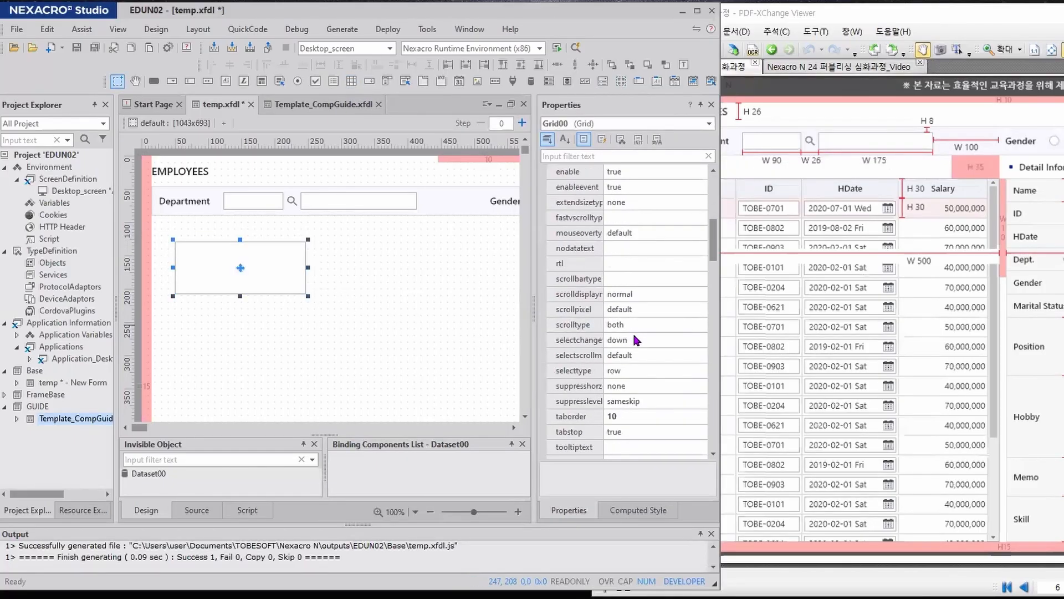
scroll(636, 339, "down", 5)
double_click(622, 371)
type("500")
key("Return")
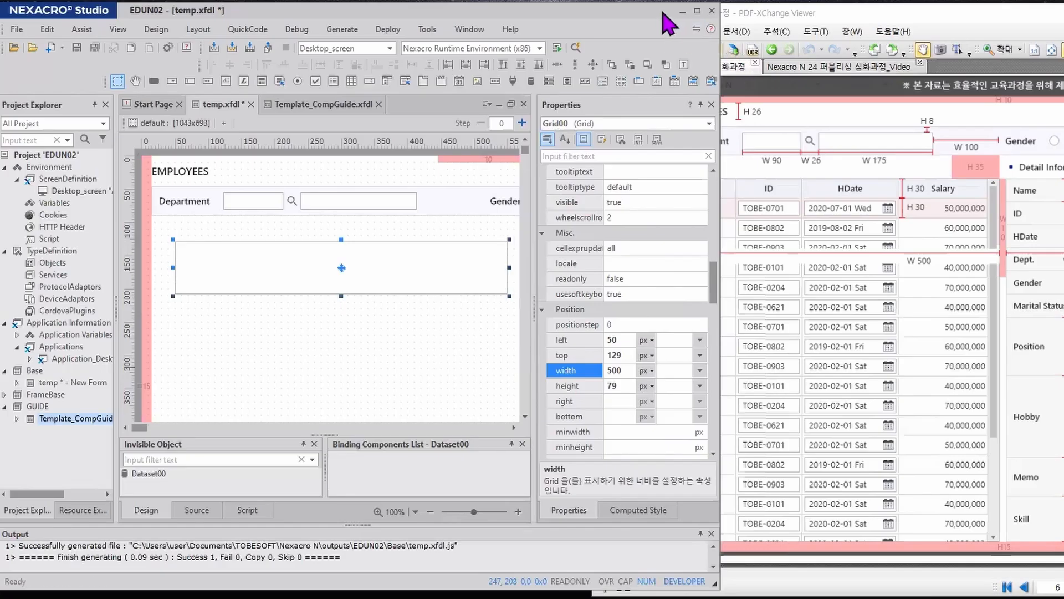
- Align the Grid's left edge with the search Div and set the vertical interval between them to 35 px, per the specification
left_click_drag(663, 14, 600, 12)
key("ctrl+2")
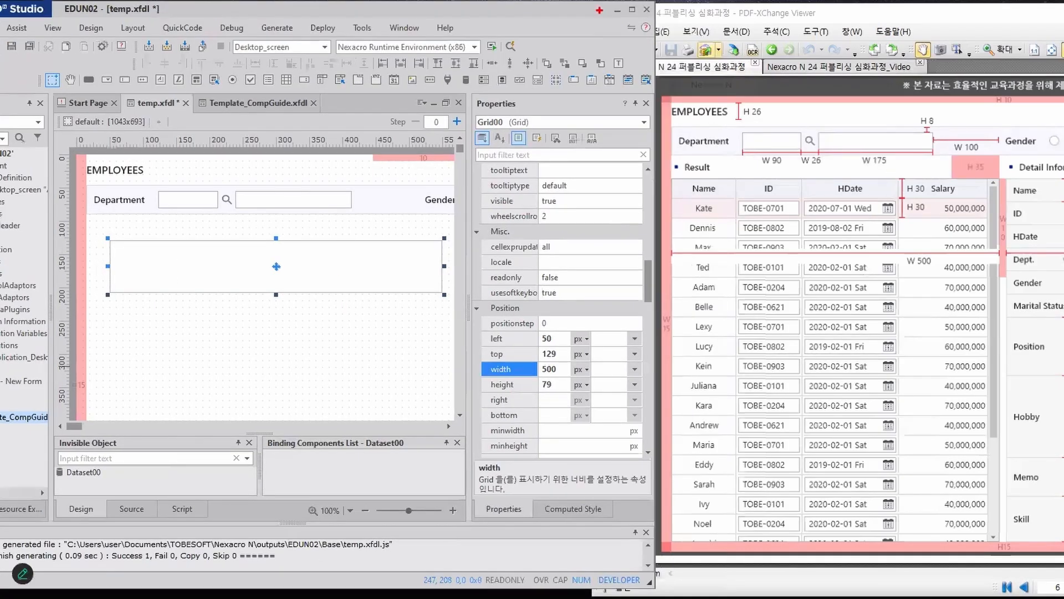
mouse_move(1004, 178)
left_mouse_down()
mouse_move(953, 179)
mouse_move(986, 153)
mouse_move(1000, 176)
left_mouse_up()
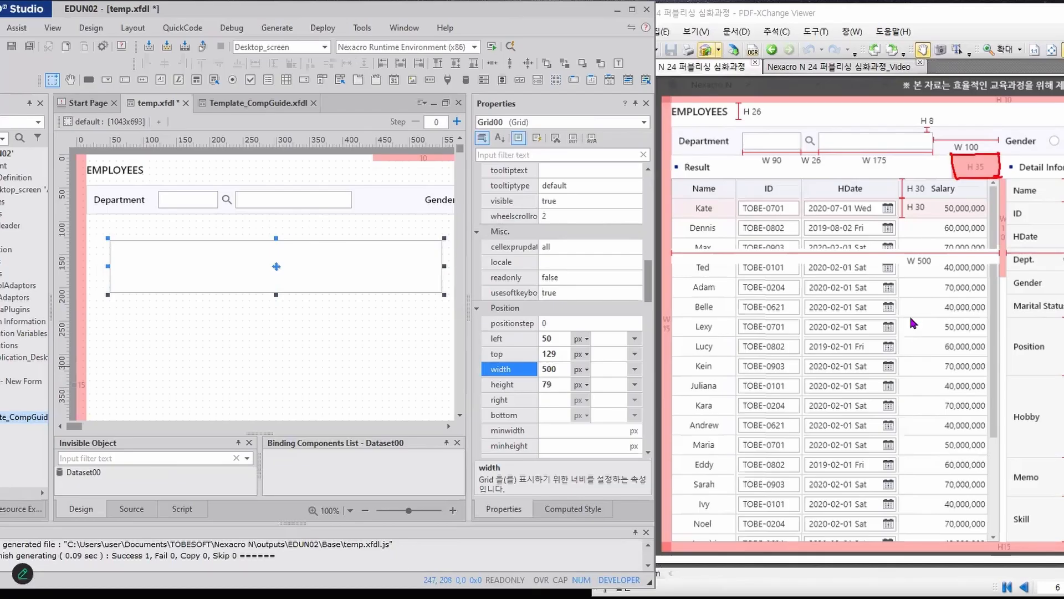
key("Escape")
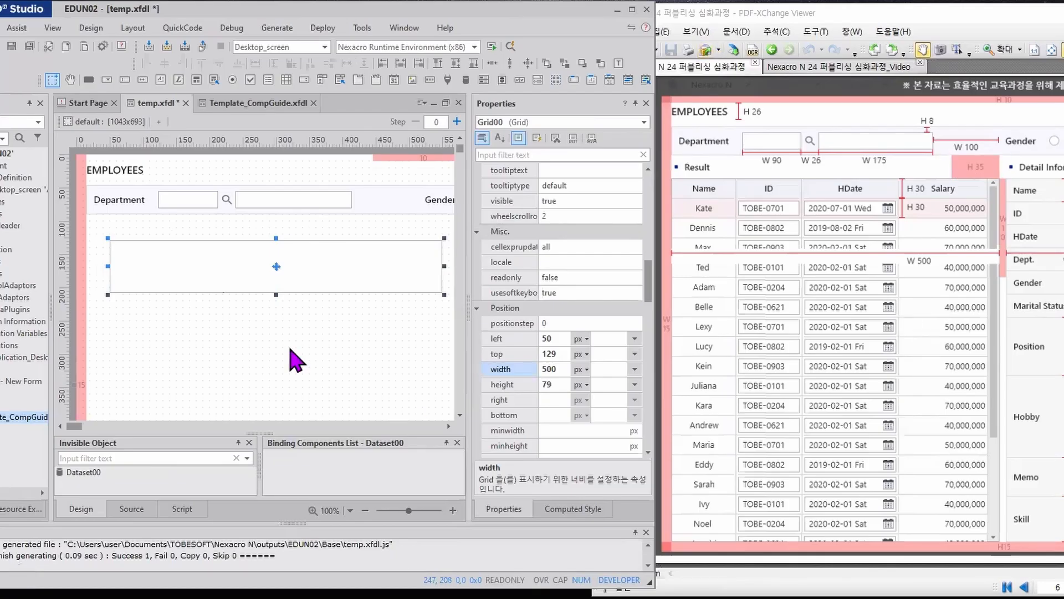
left_click(148, 187)
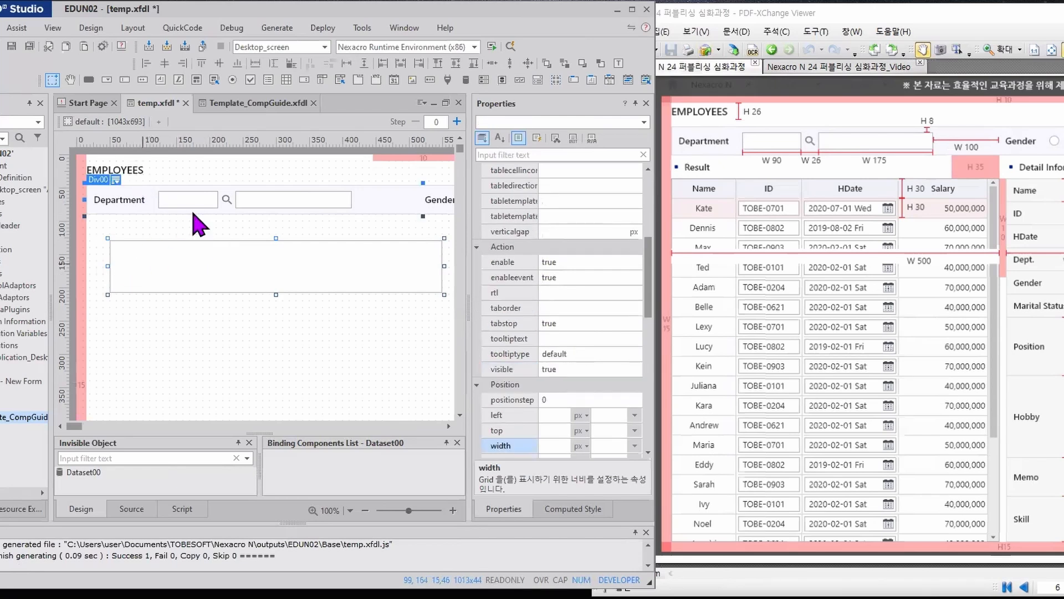
left_click(147, 65)
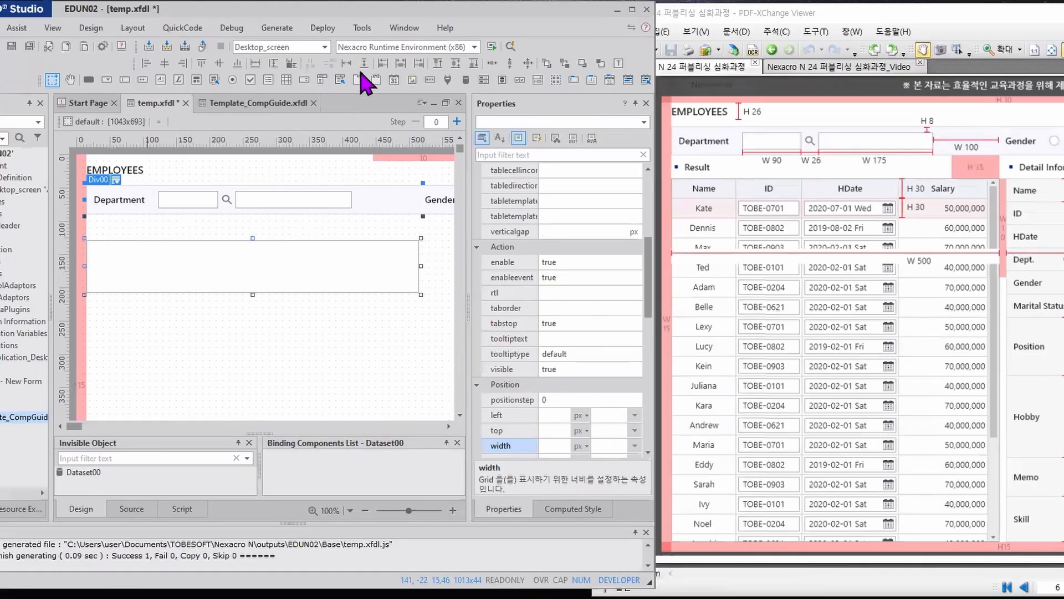
left_click(365, 63)
type("35")
left_click(398, 341)
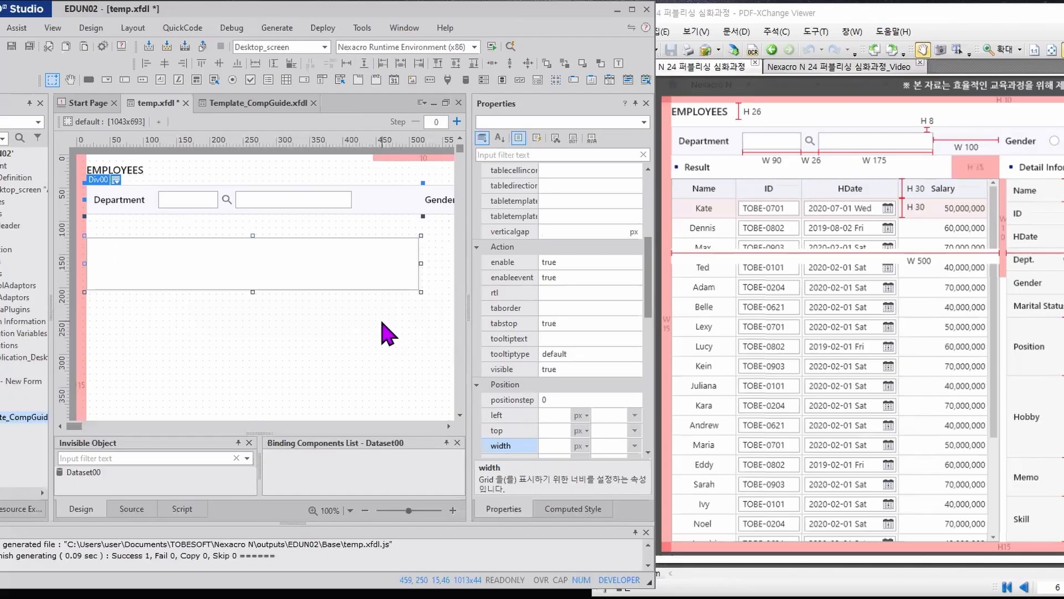
left_click(388, 330)
- Copy the sta_WF_SubTitle sample Static from Template_CompGuide into the temp form for the Result heading
mouse_move(673, 177)
left_mouse_down()
mouse_move(732, 179)
mouse_move(733, 153)
mouse_move(670, 169)
mouse_move(673, 178)
left_mouse_up()
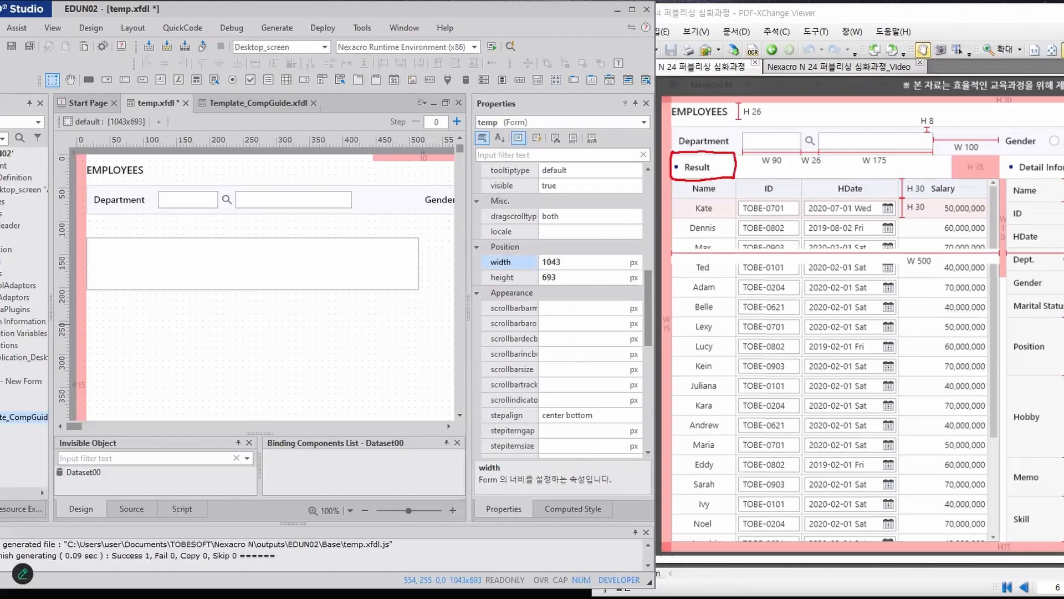
left_click(245, 105)
left_click(355, 249)
left_click(360, 231)
scroll(516, 399, "down", 3)
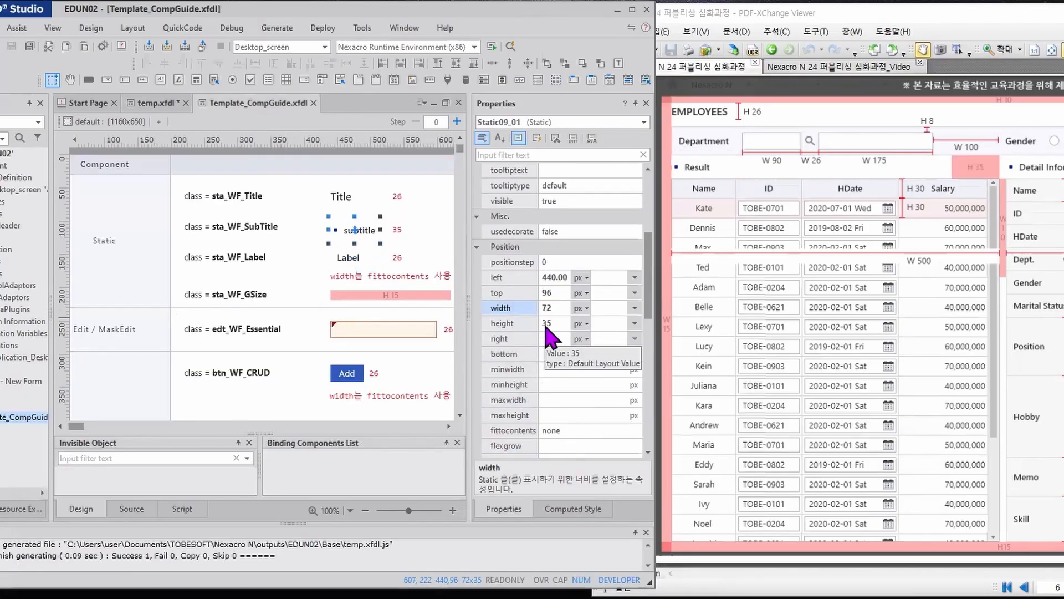
left_click(157, 104)
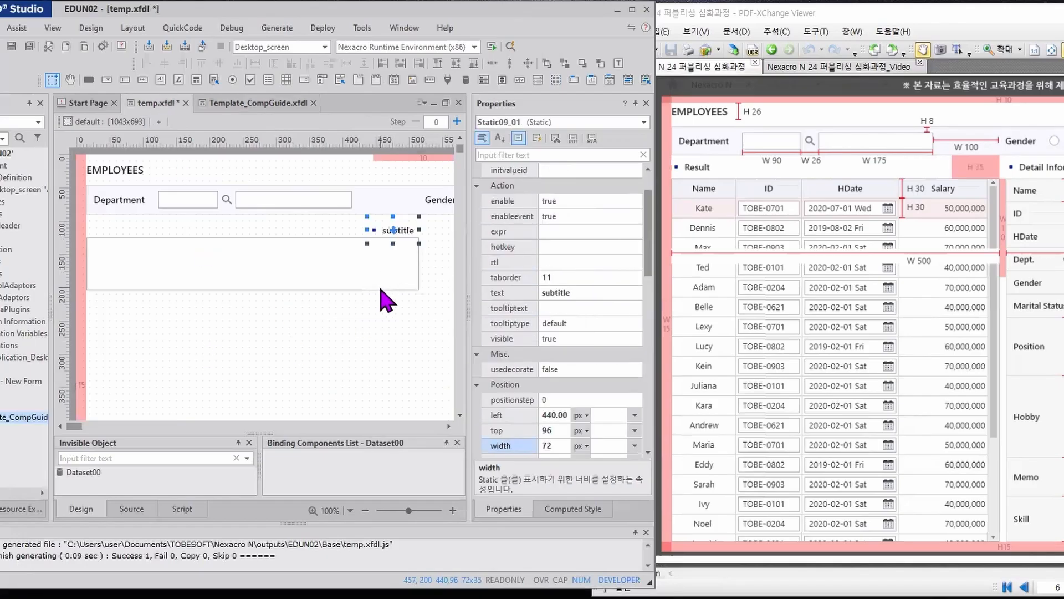
- Align the subtitle Static and Grid left with the search Div and set their vertical interval to 0 px
left_click(397, 186)
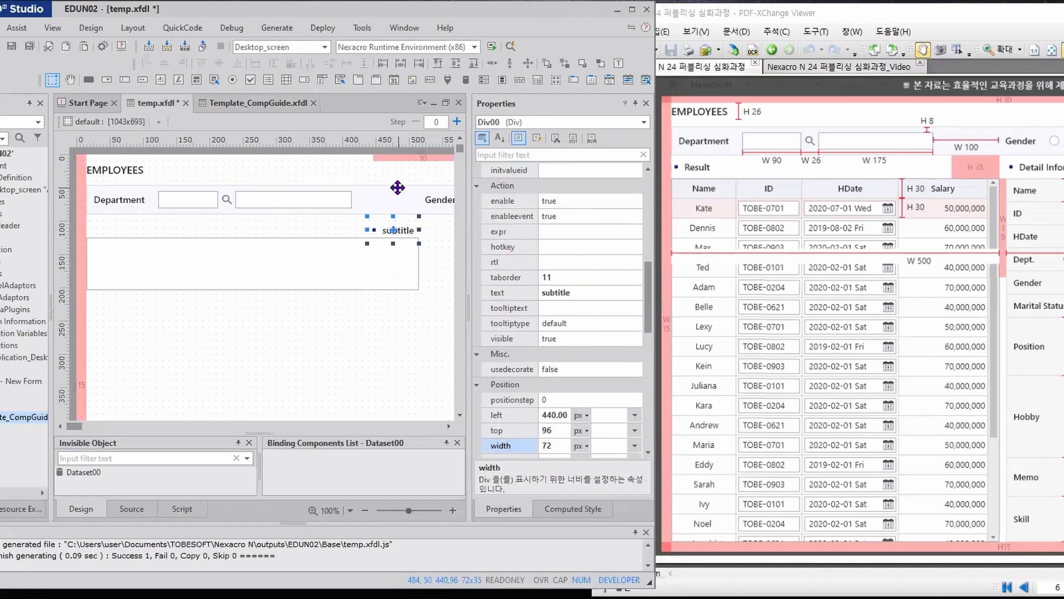
left_click(390, 257, "ctrl")
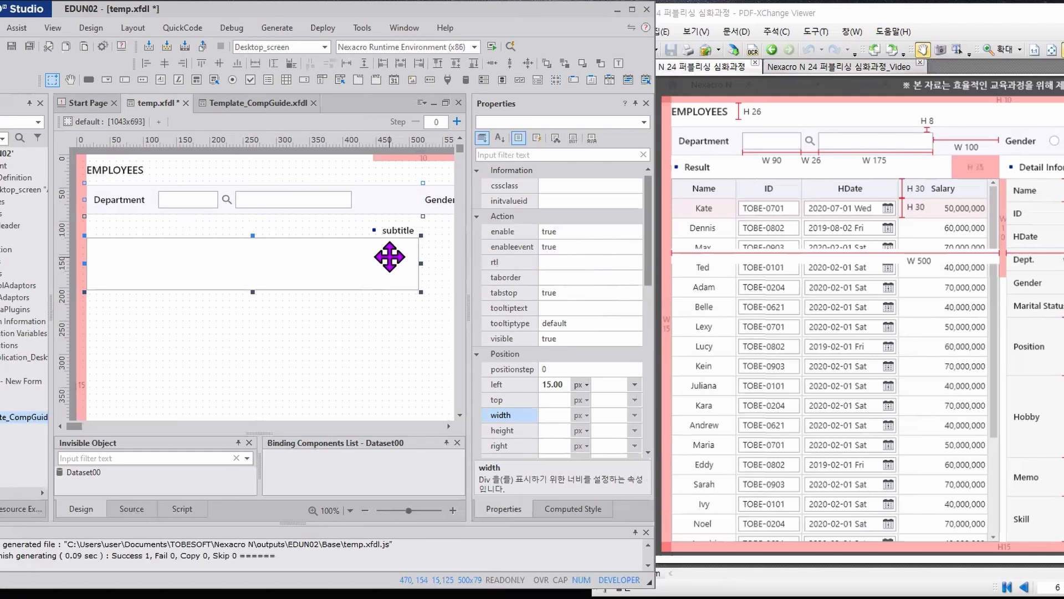
left_click(392, 229, "ctrl")
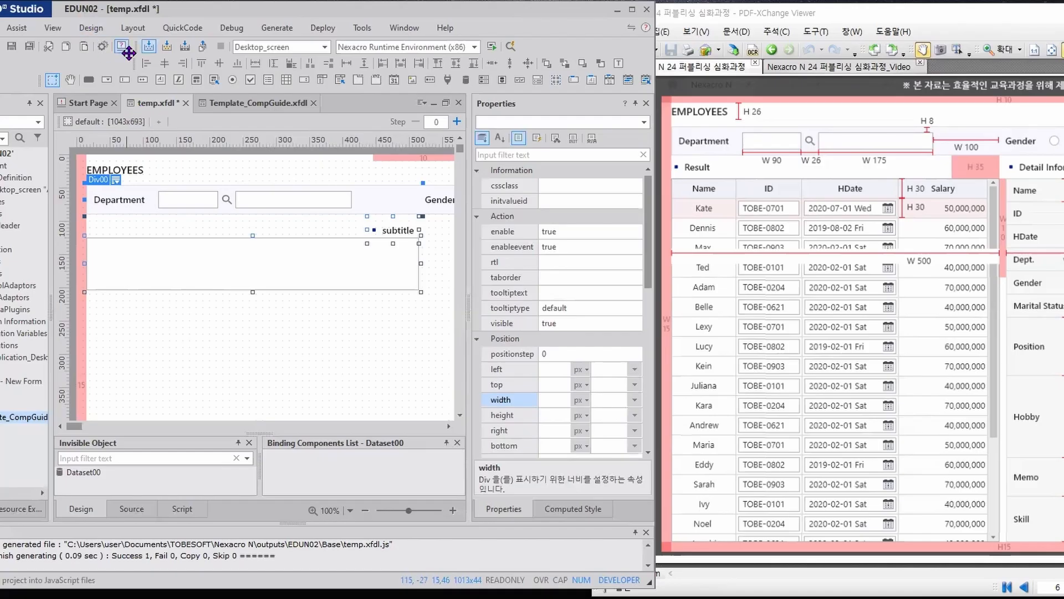
left_click(145, 64)
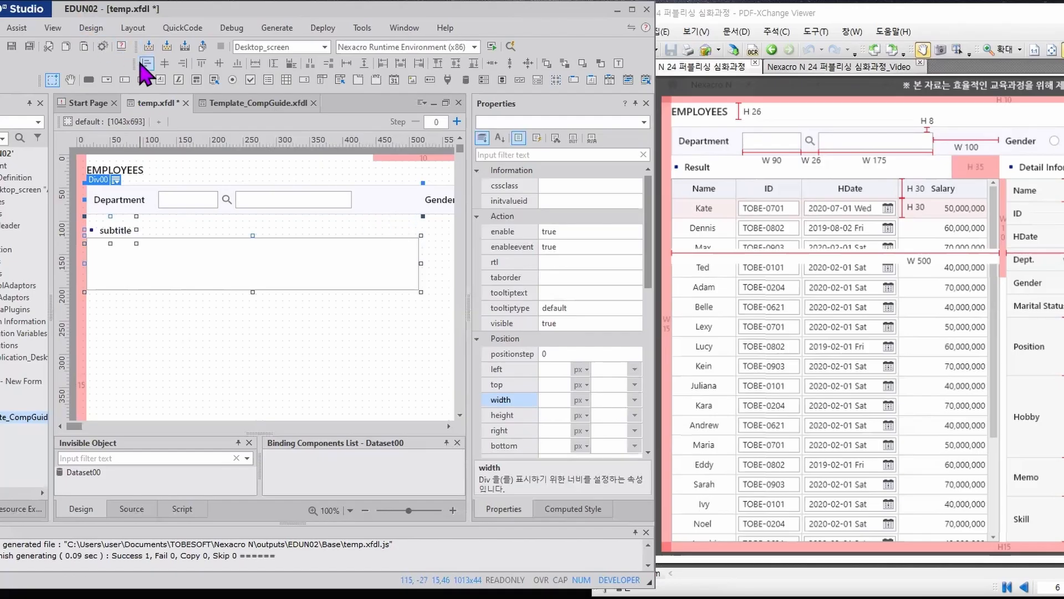
left_click(364, 63)
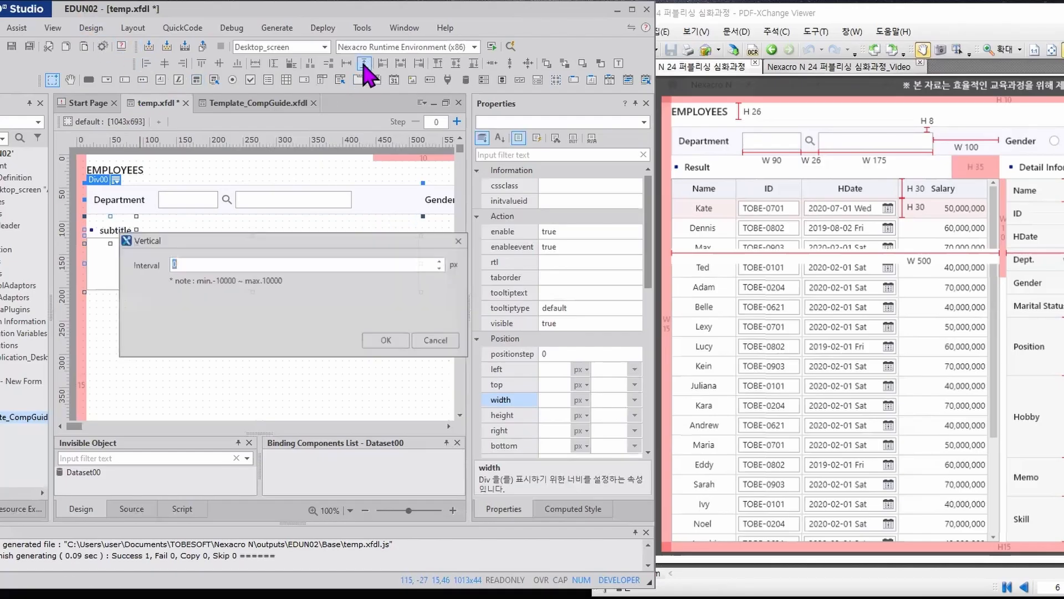
left_click(392, 340)
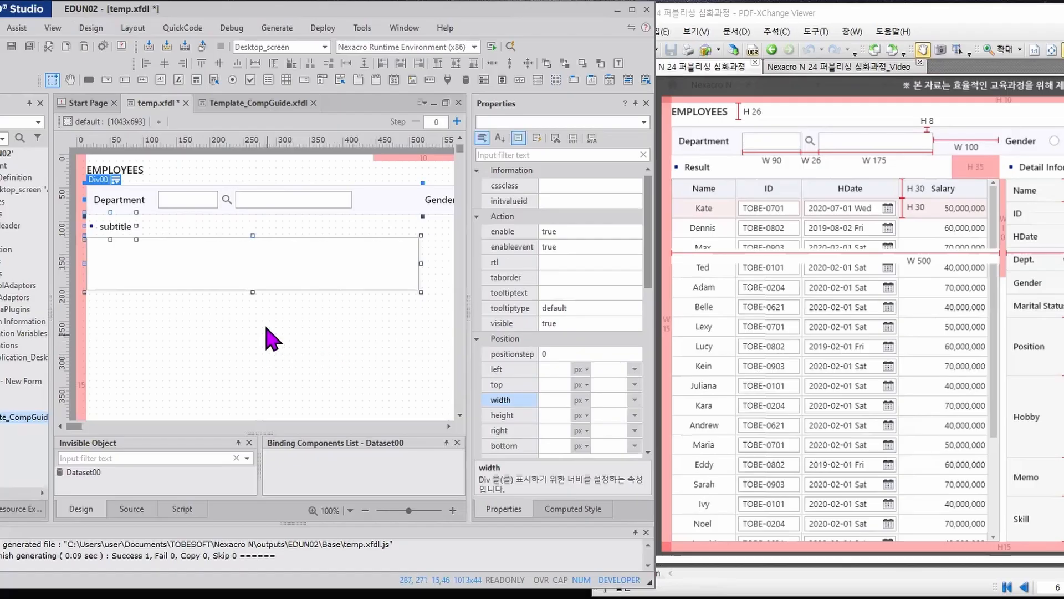
- Stretch the Grid's lower edge down to just above the form's bottom margin guide
left_click(242, 269)
scroll(240, 287, "down", 3)
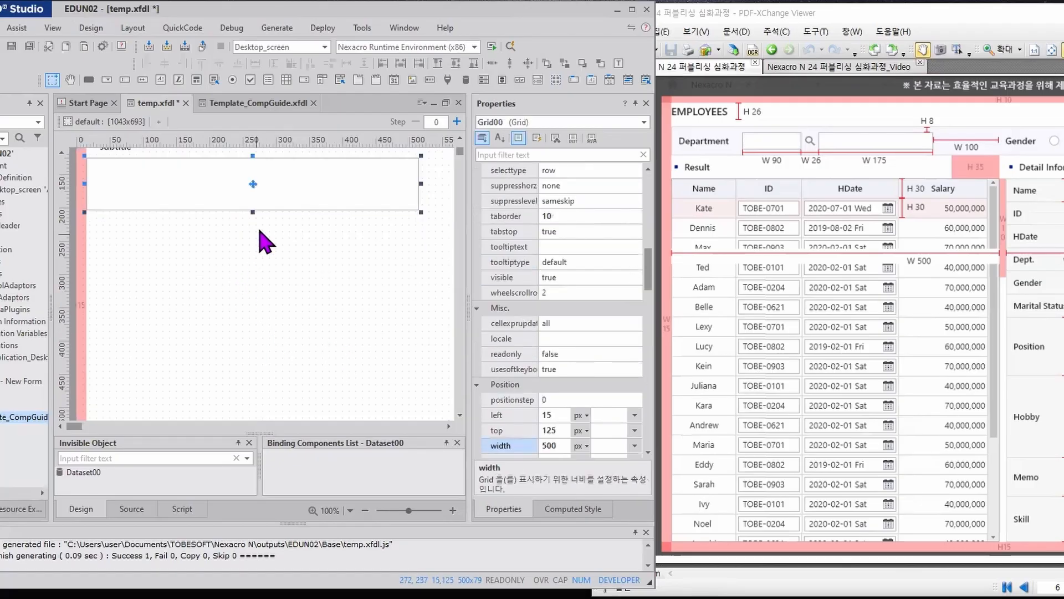
left_click_drag(253, 211, 278, 384)
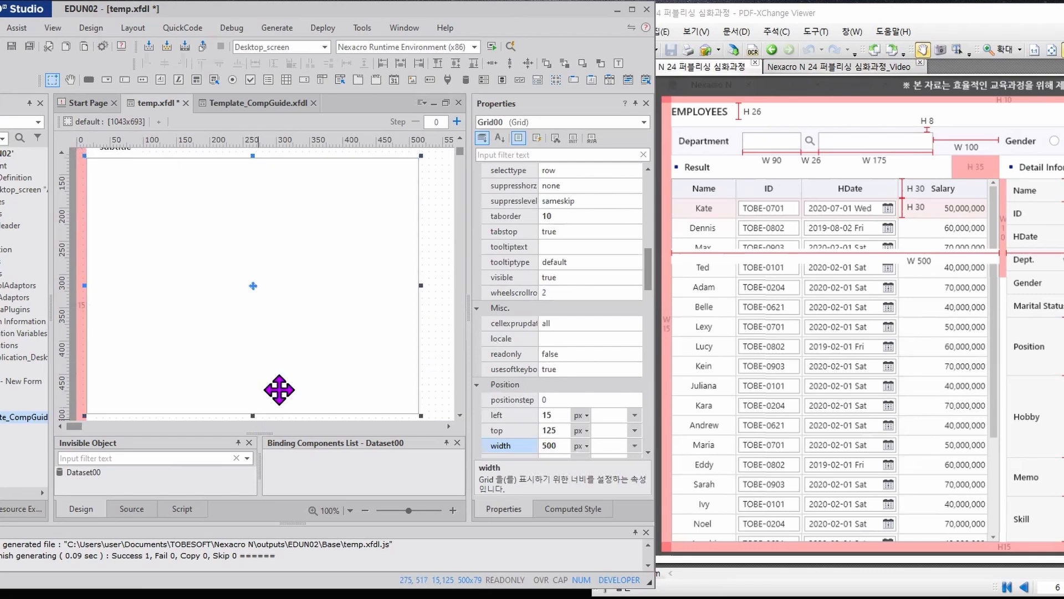
scroll(280, 377, "down", 4)
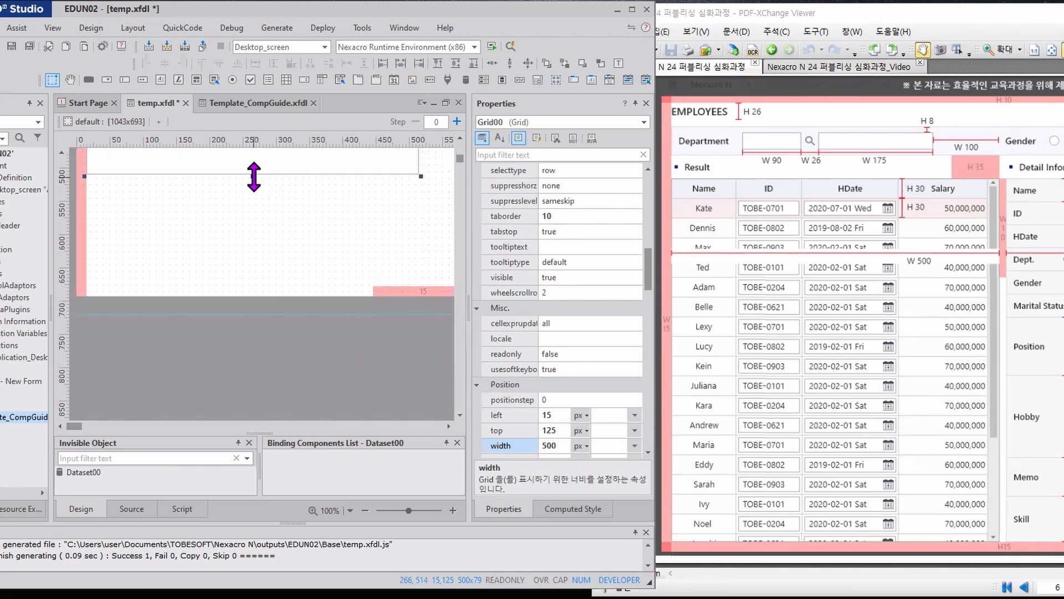
left_click_drag(254, 177, 261, 281)
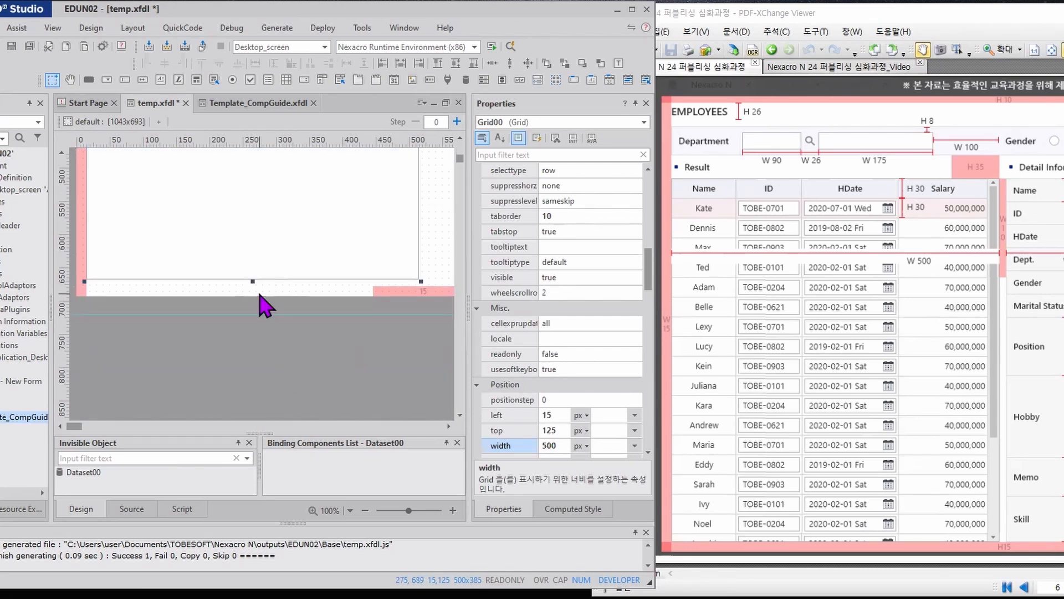
- Extend the Grid's height to 552 px so its lower edge meets the form's bottom margin guide
key("shift+Down")
key("shift+Up")
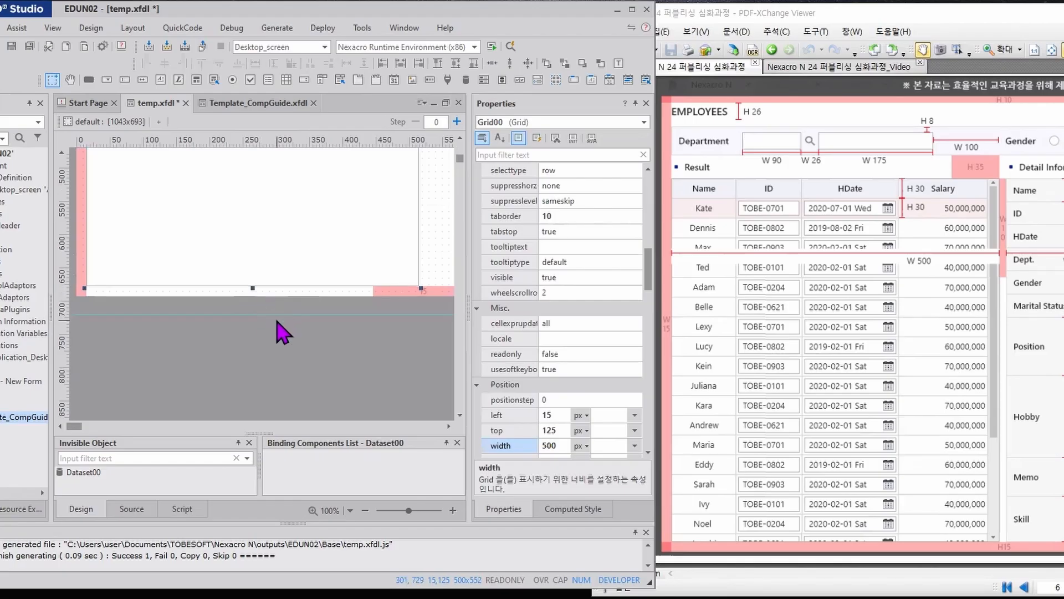
scroll(281, 328, "up", 10)
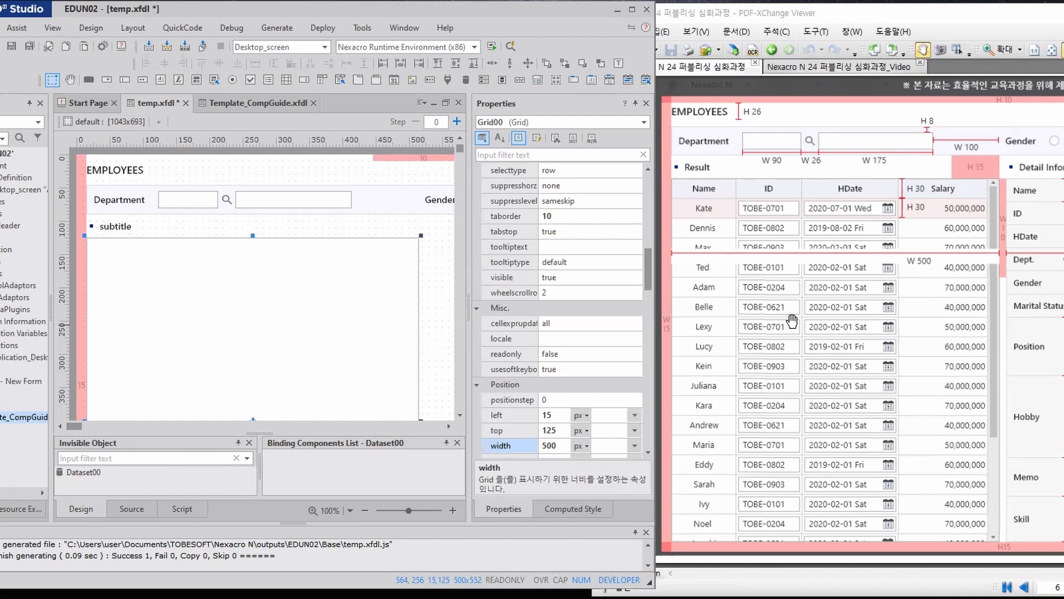
mouse_move(929, 531)
left_mouse_down()
mouse_move(701, 477)
mouse_move(858, 202)
mouse_move(896, 506)
left_mouse_up()
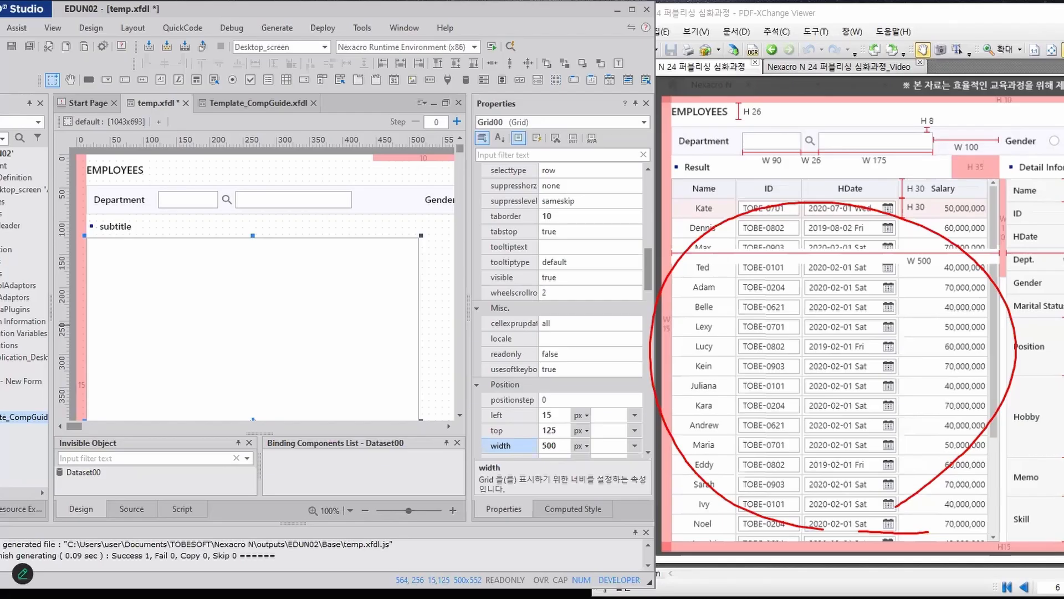
- Copy the complete XML source of Dataset00 into an empty Notepad++ document and close the dataset without changing it
double_click(79, 472)
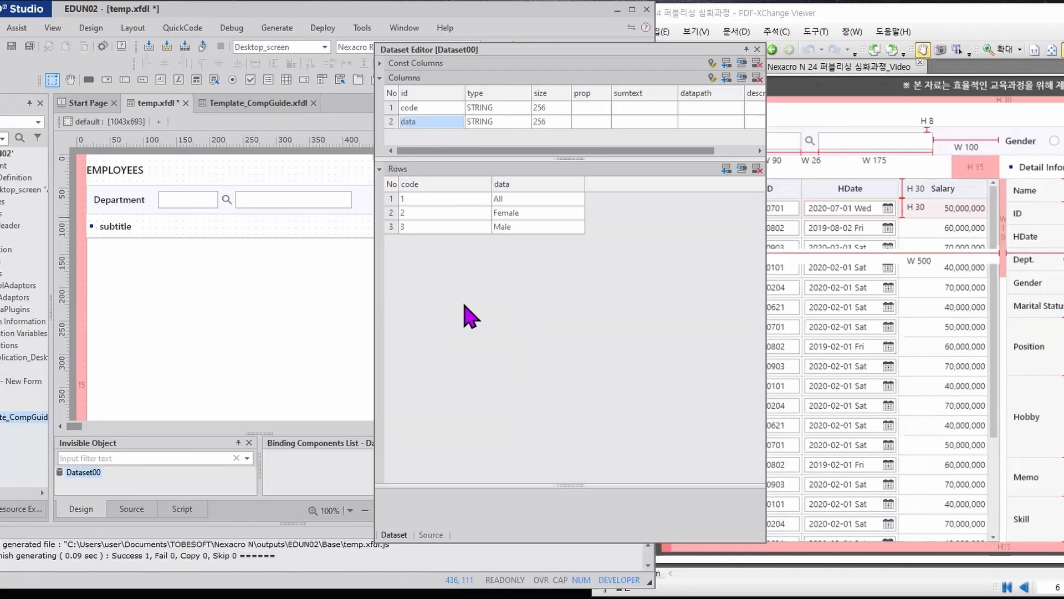
left_click_drag(443, 52, 436, 32)
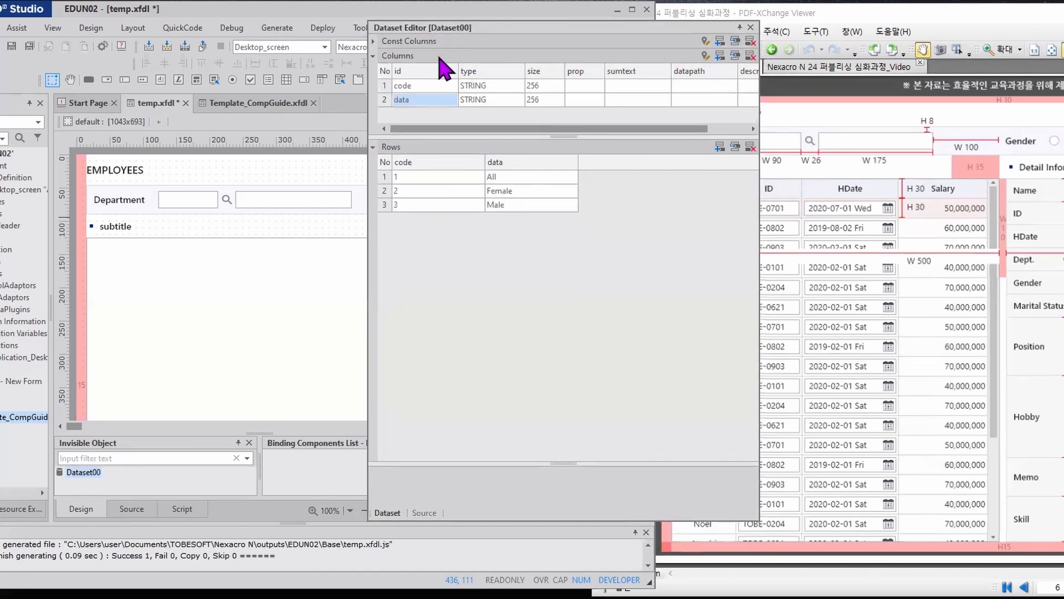
key("ctrl+2")
left_click(425, 513)
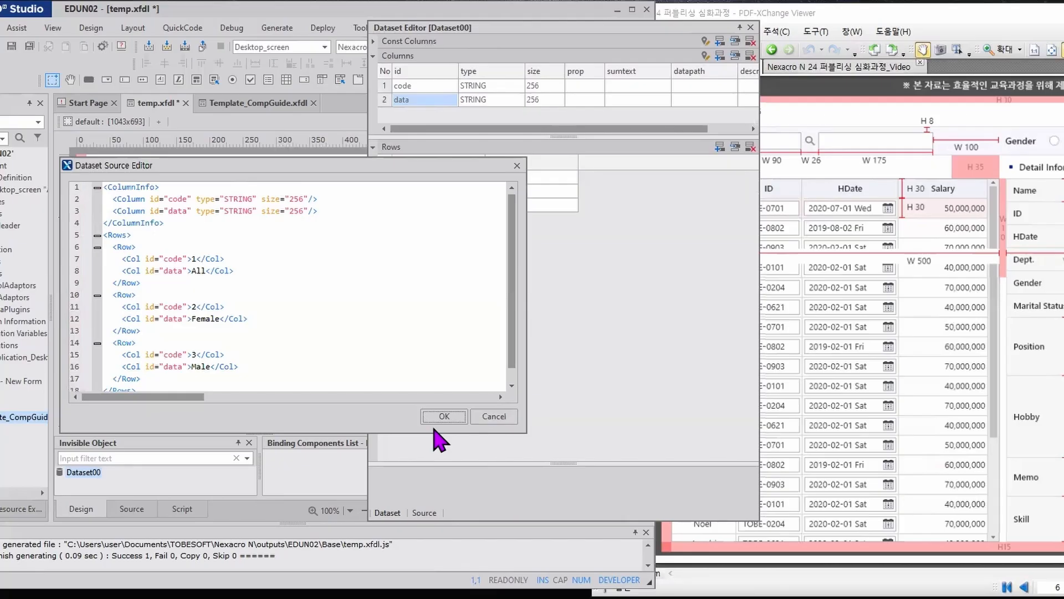
key("ctrl+a")
key("ctrl+c")
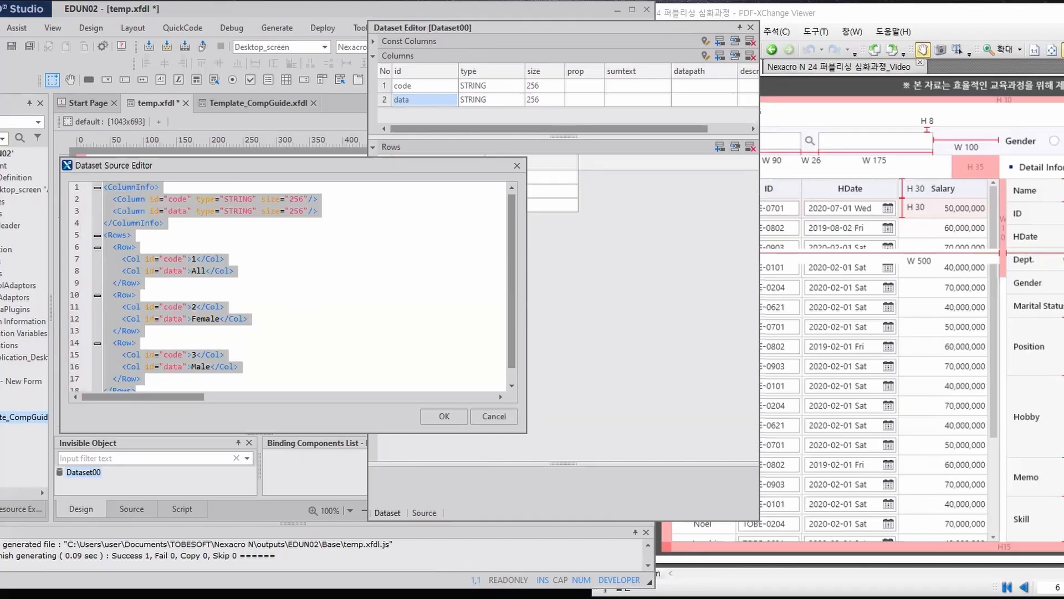
key("alt+Tab")
key("ctrl+v")
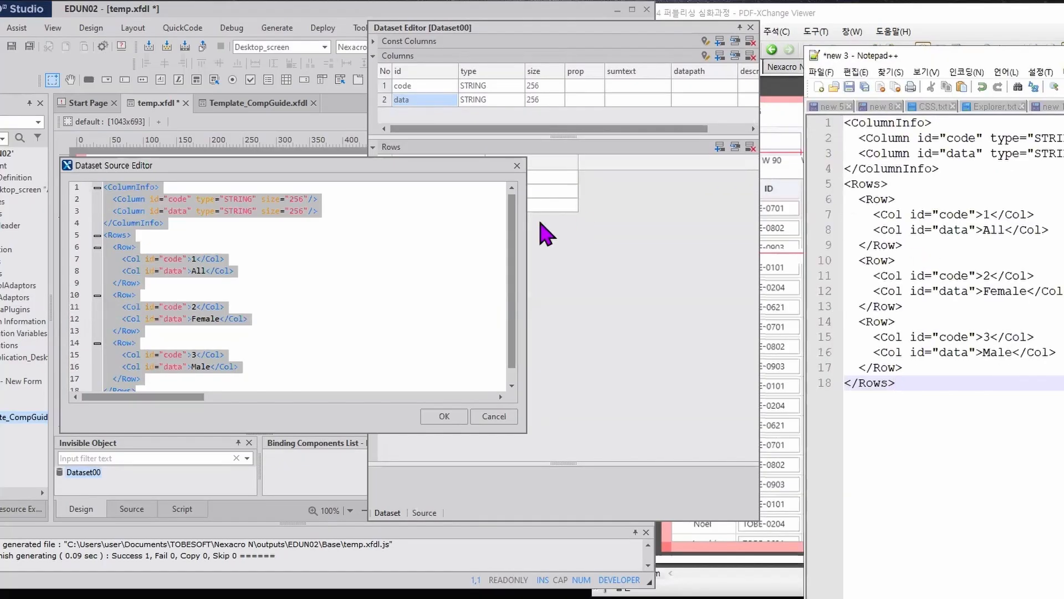
left_click(502, 416)
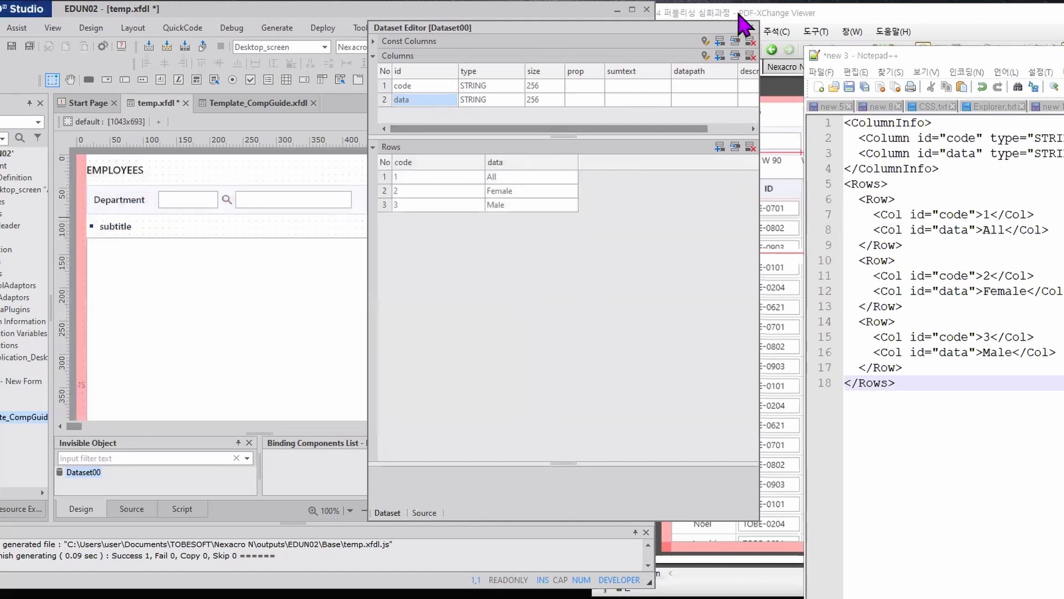
left_click(752, 27)
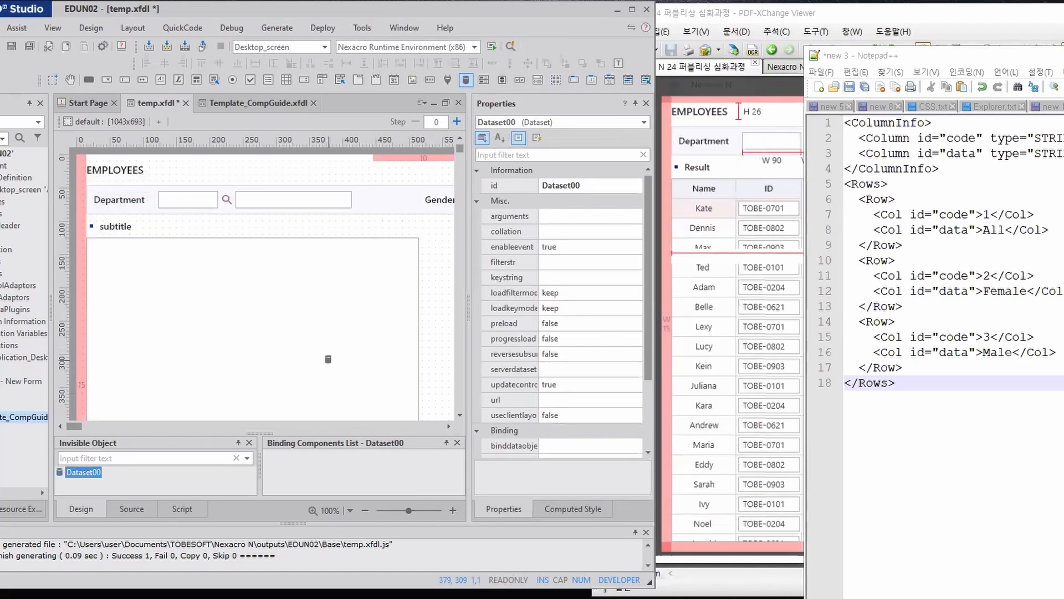
- Add a second Dataset to the temp form and open its source for editing
left_click(329, 360)
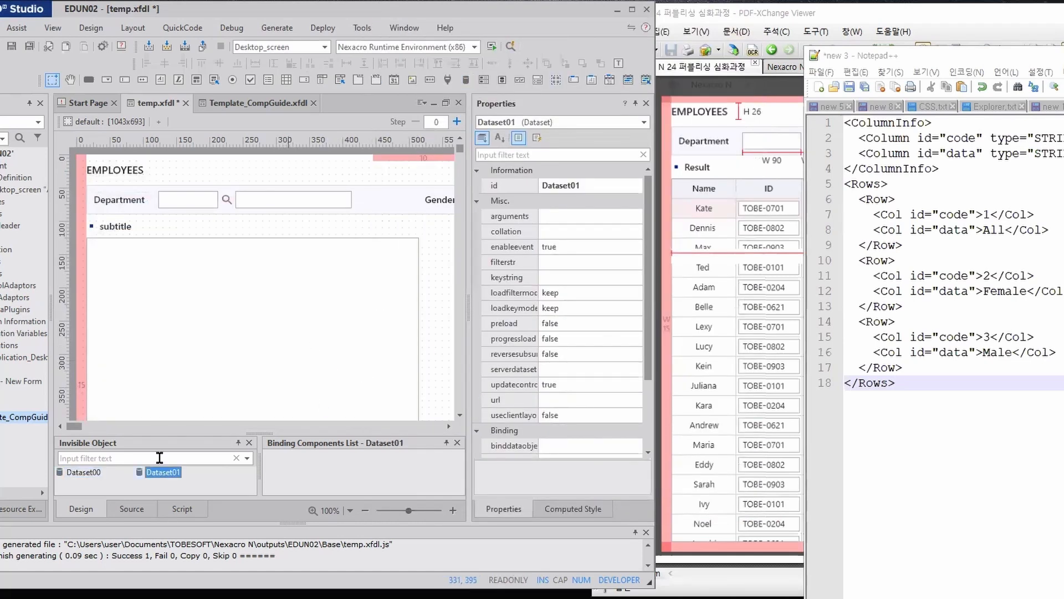
double_click(170, 475)
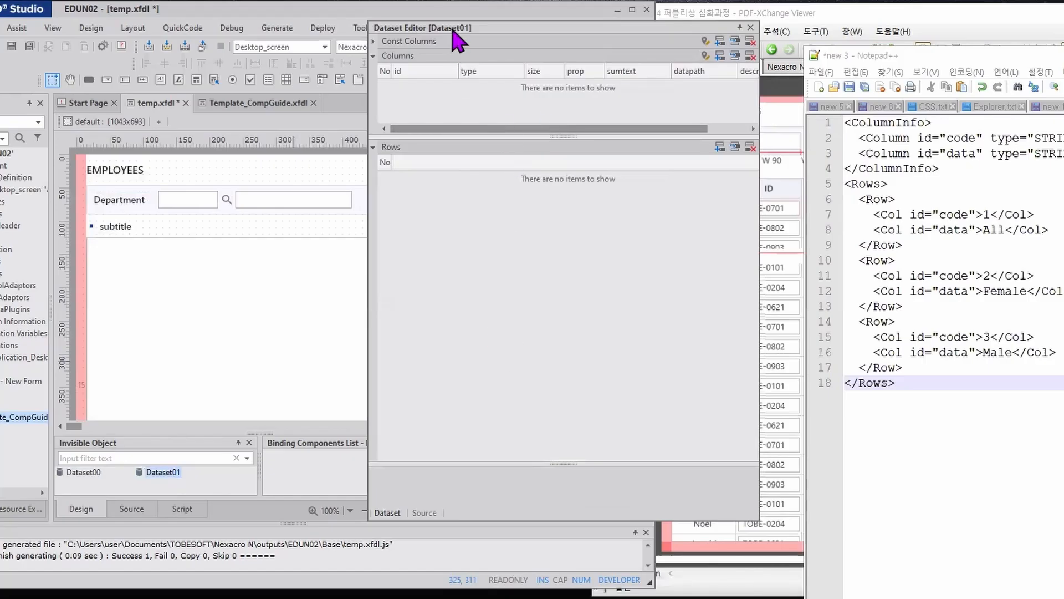
left_click_drag(458, 27, 353, 39)
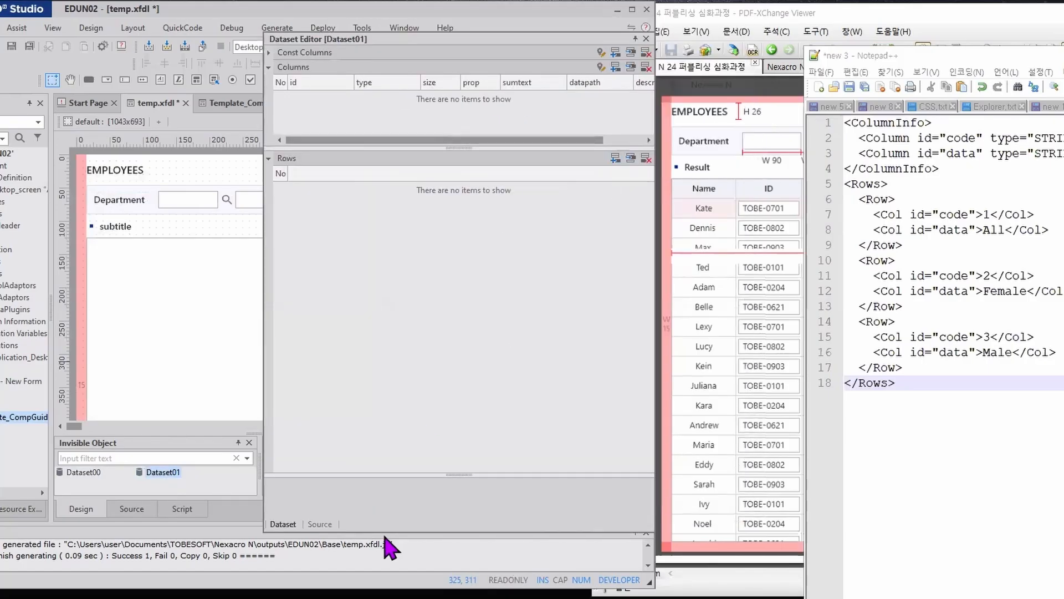
left_click(320, 524)
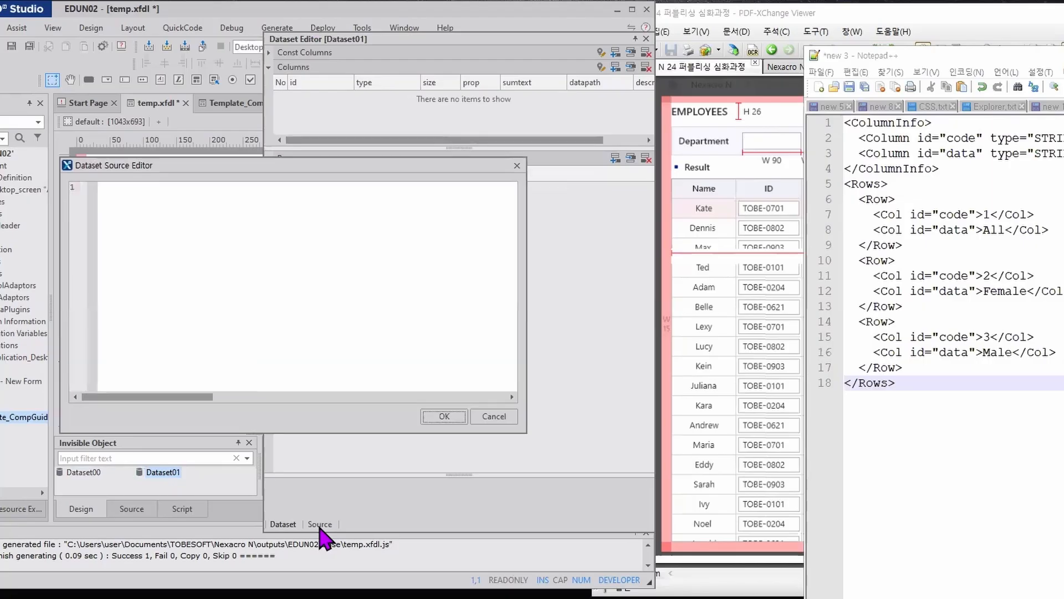
- Move the code/data XML from Notepad++ into Dataset01's source, apply it and close the dataset
left_click(935, 224)
key("ctrl+a")
key("ctrl+x")
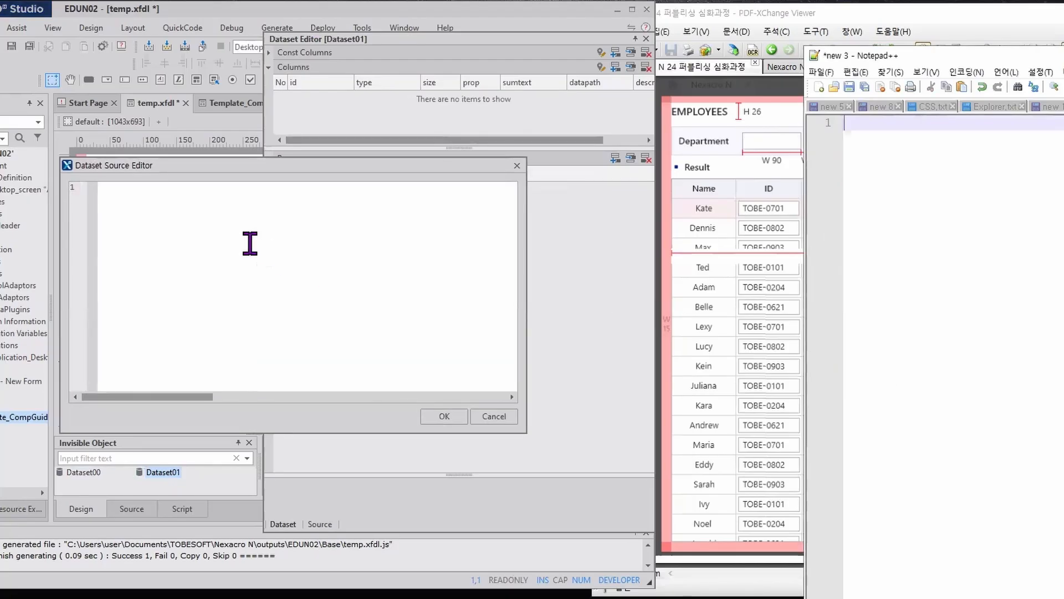
left_click(249, 241)
key("ctrl+v")
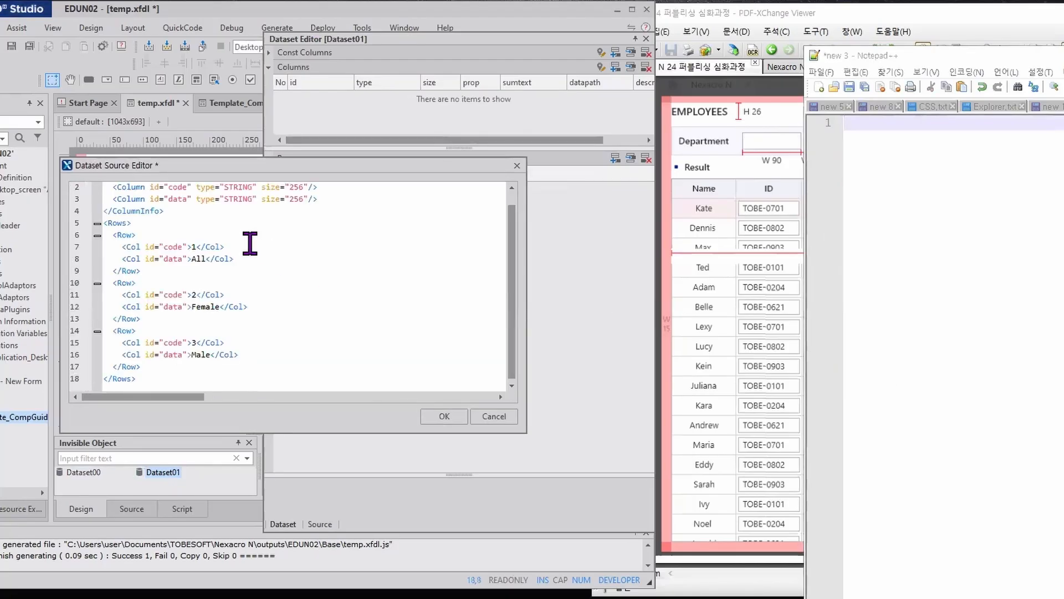
left_click(441, 417)
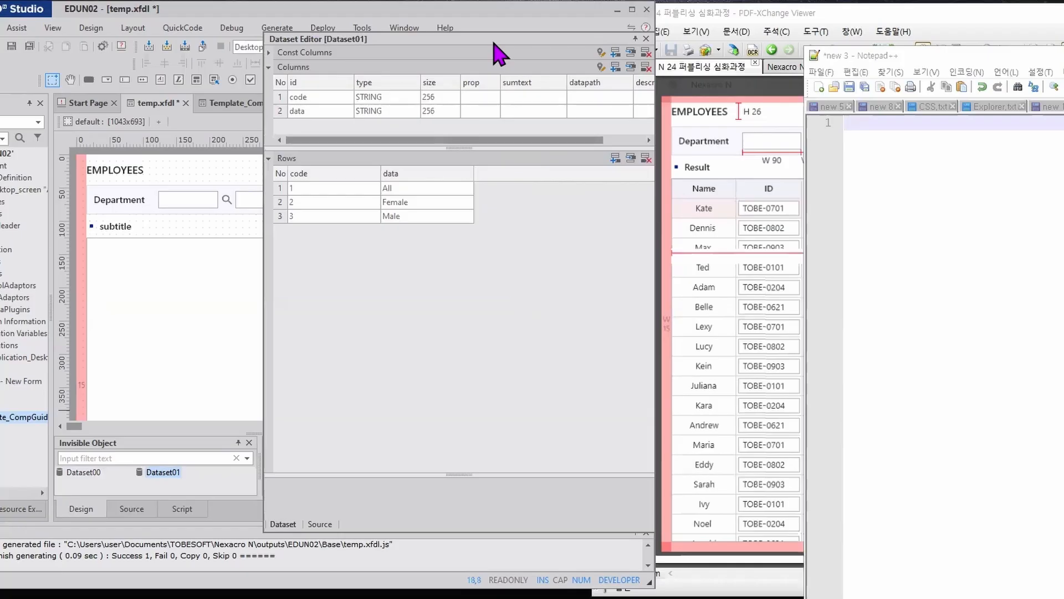
left_click_drag(495, 46, 444, 55)
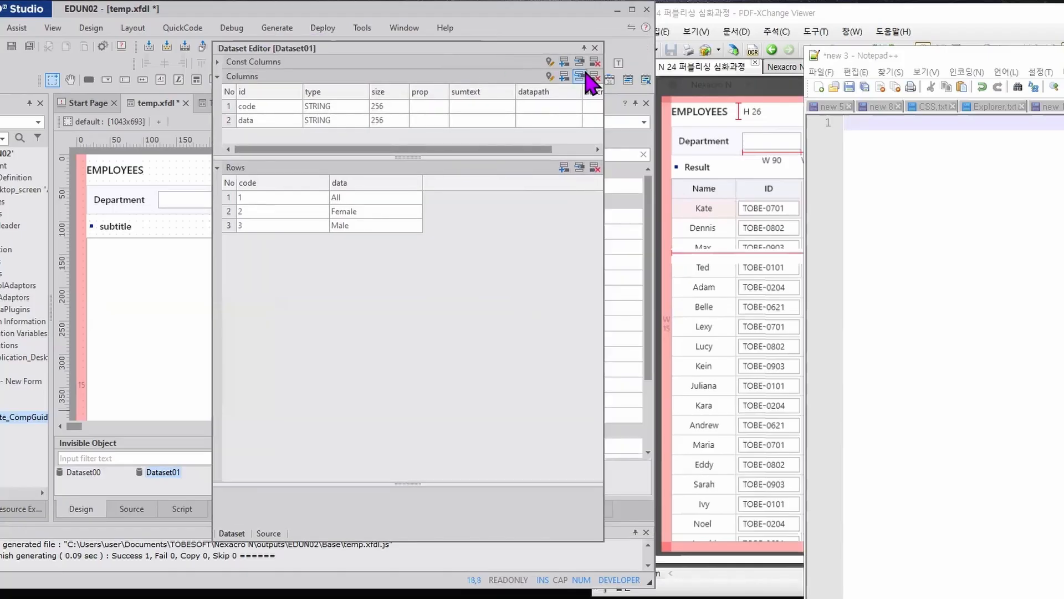
left_click(832, 60)
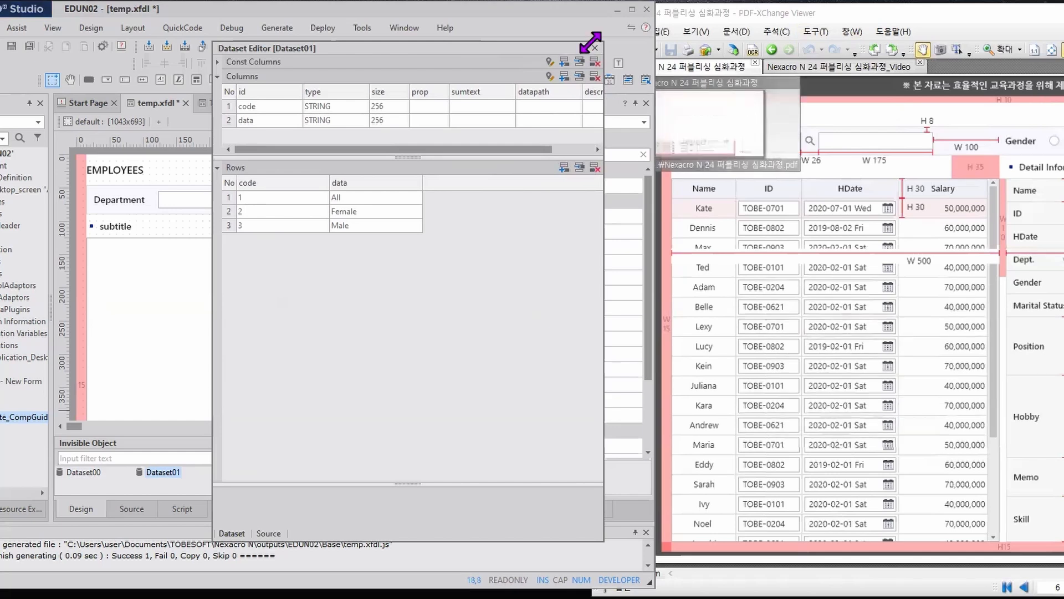
left_click(595, 49)
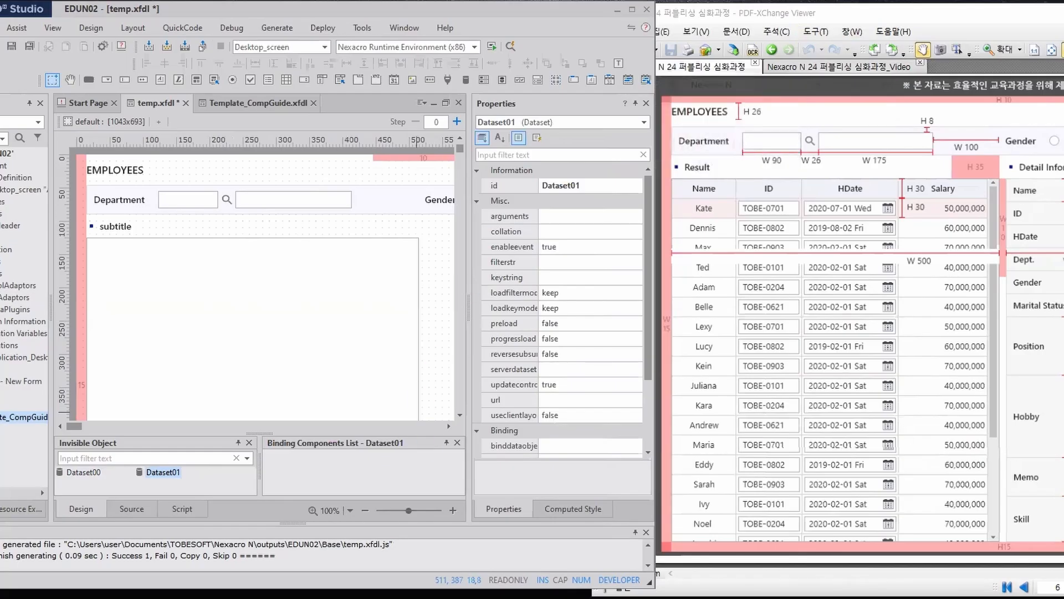
- Switch to File Explorer and open the 07. DataSet Source folder
key("alt+Tab")
left_click(624, 164)
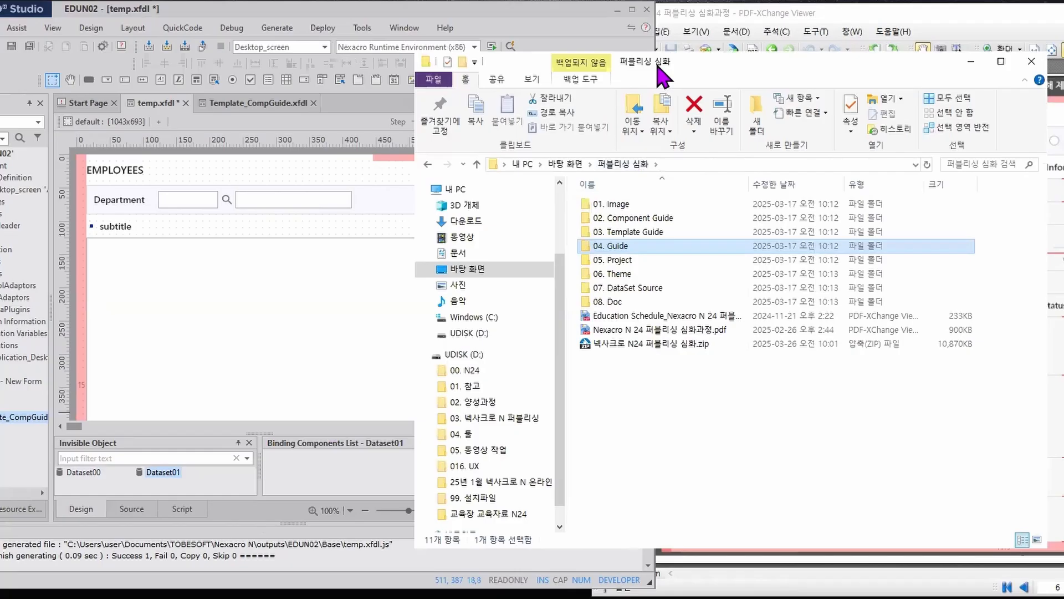
left_click_drag(660, 70, 357, 51)
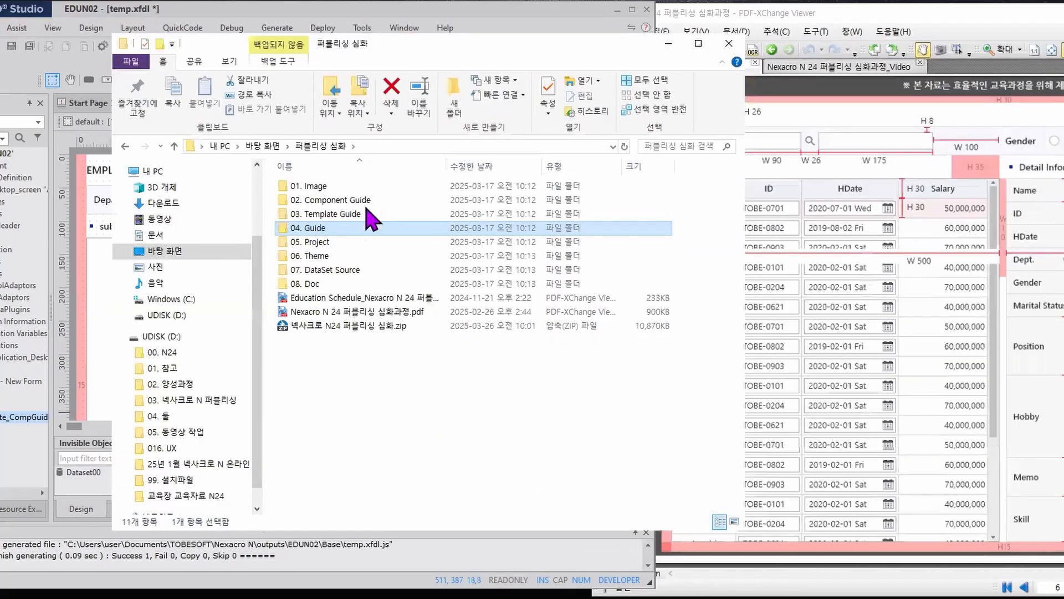
double_click(341, 274)
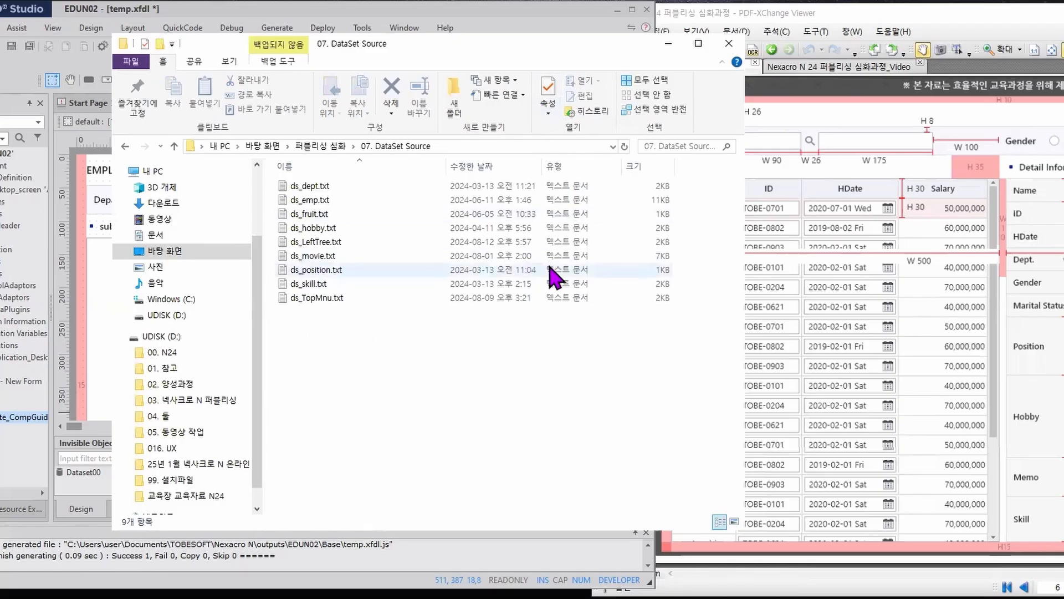
- Examine the Dept., Position and Hobby fields of the EMPLOYEES screen in the PDF specification
left_click(828, 20)
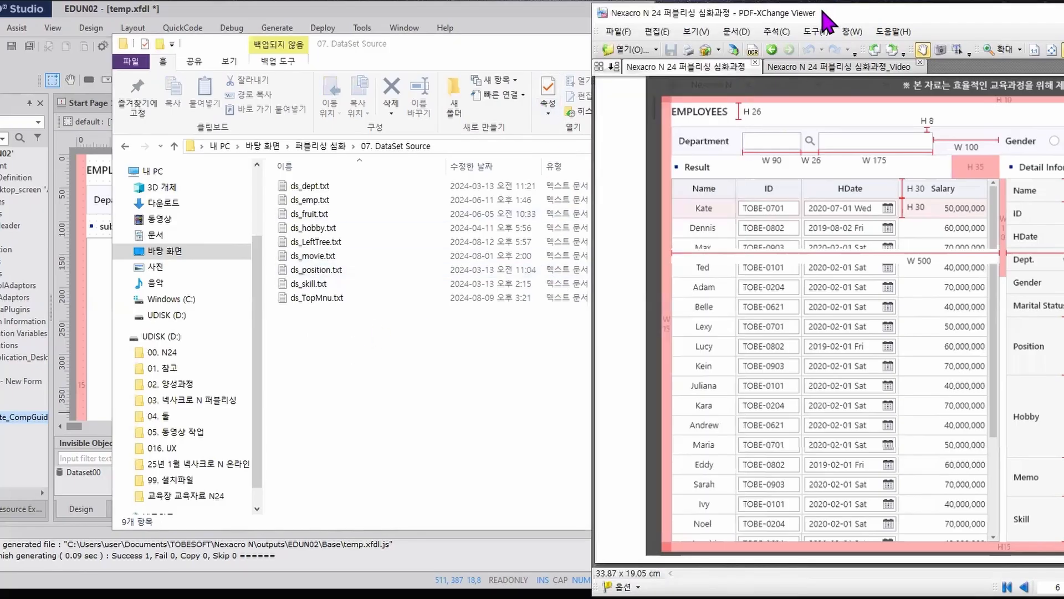
key("super+Up")
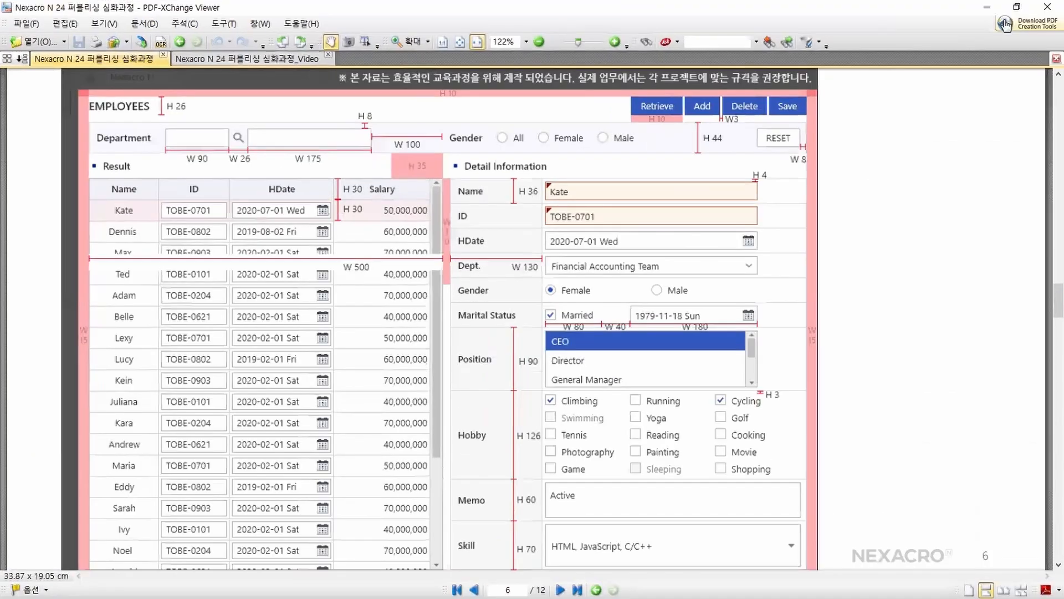
left_click(1017, 7)
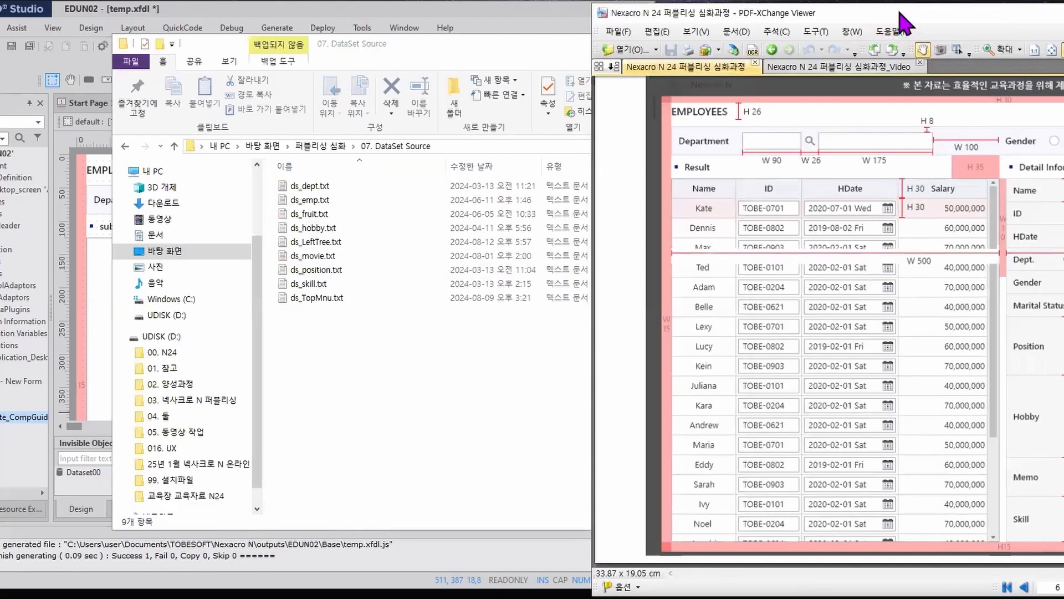
left_click_drag(899, 12, 493, 19)
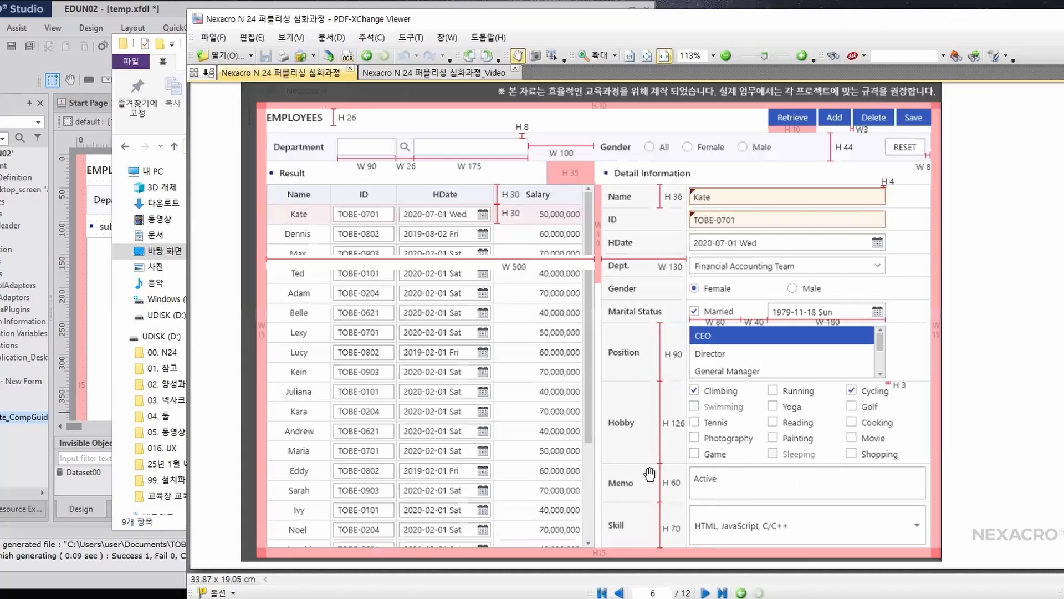
key("ctrl+2")
mouse_move(887, 337)
left_mouse_down()
mouse_move(881, 352)
mouse_move(914, 344)
left_mouse_up()
left_click_drag(898, 413, 916, 413)
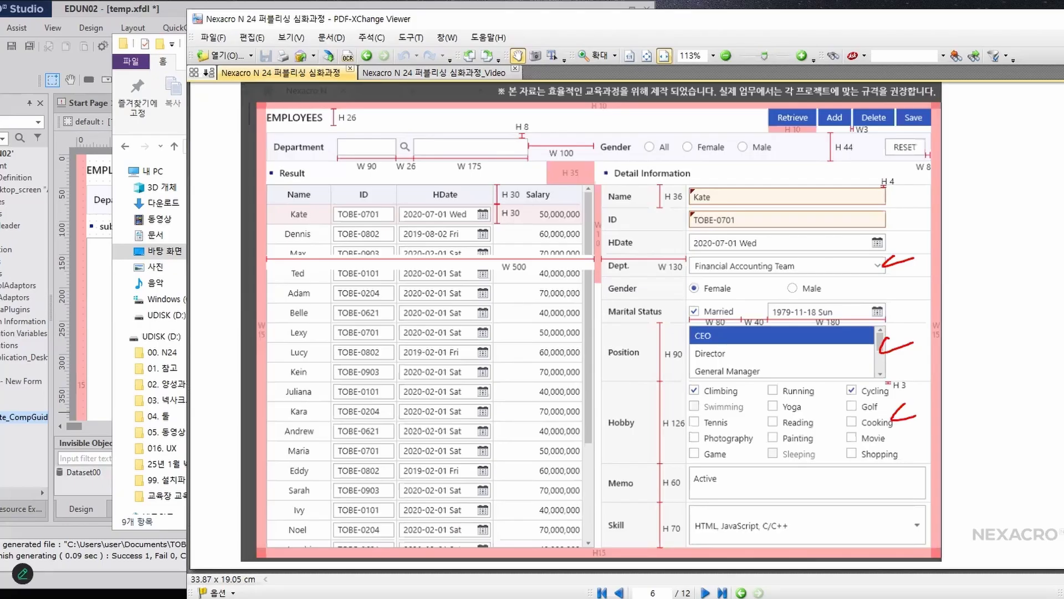
key("Escape")
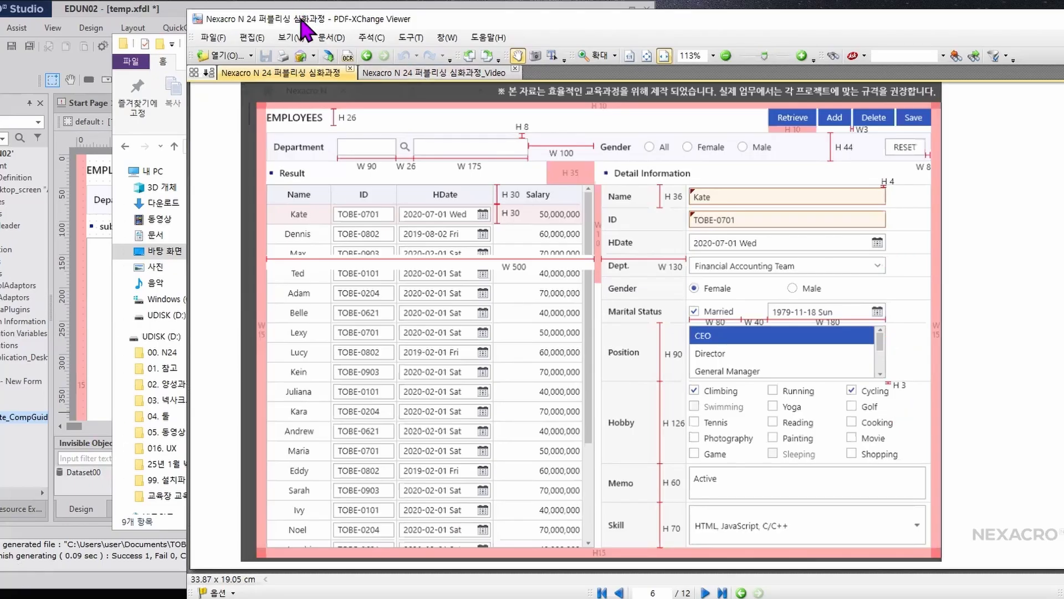
left_click_drag(302, 25, 705, 16)
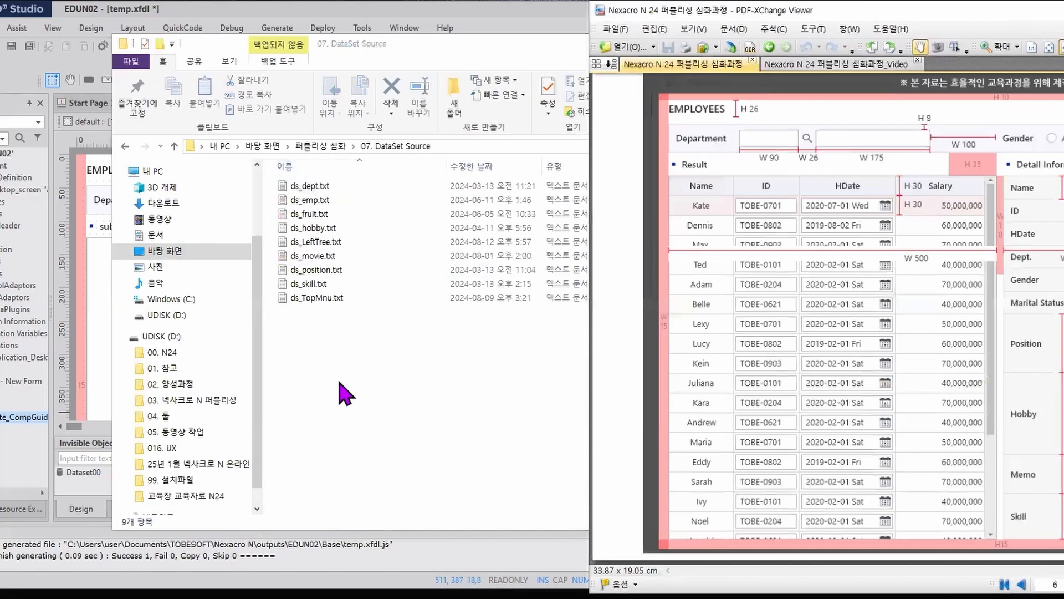
- Select ds_emp.txt and bring up the Grid - binding exercise page in the Video PDF
left_click(319, 201)
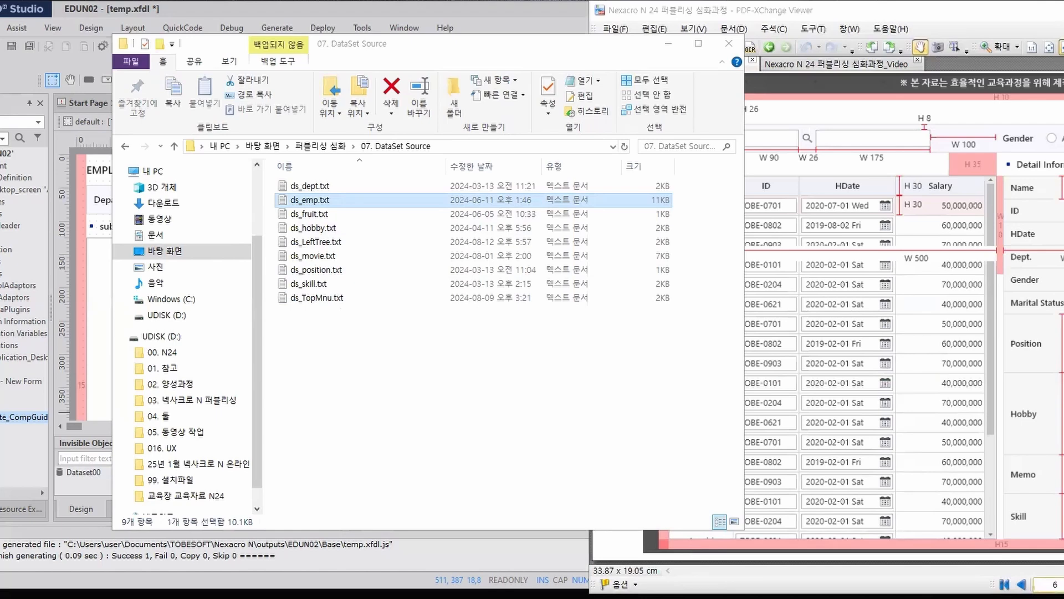
left_click(810, 15)
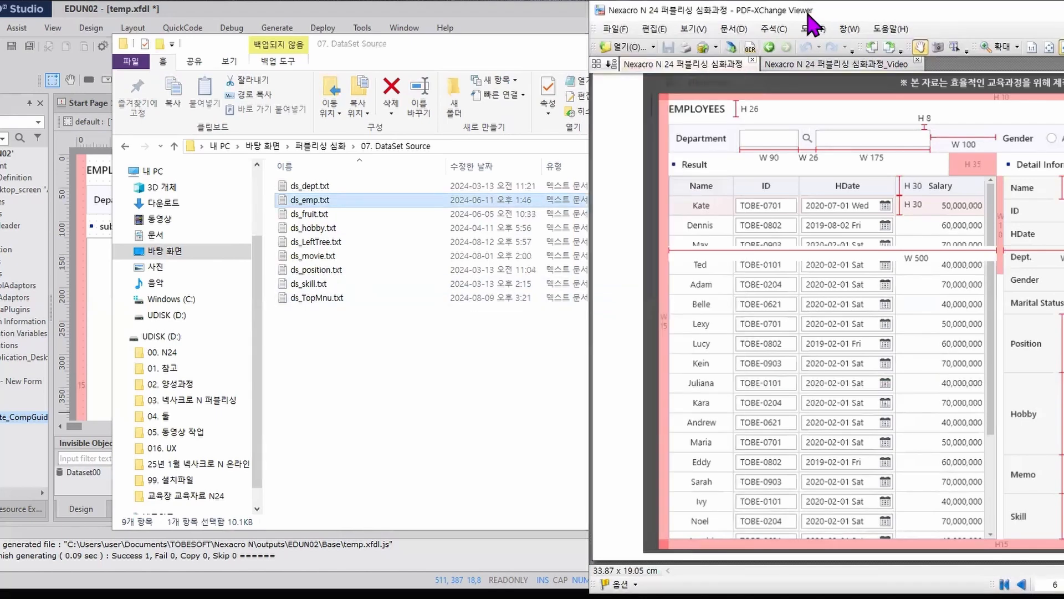
left_click_drag(810, 15, 655, 15)
left_click(635, 65)
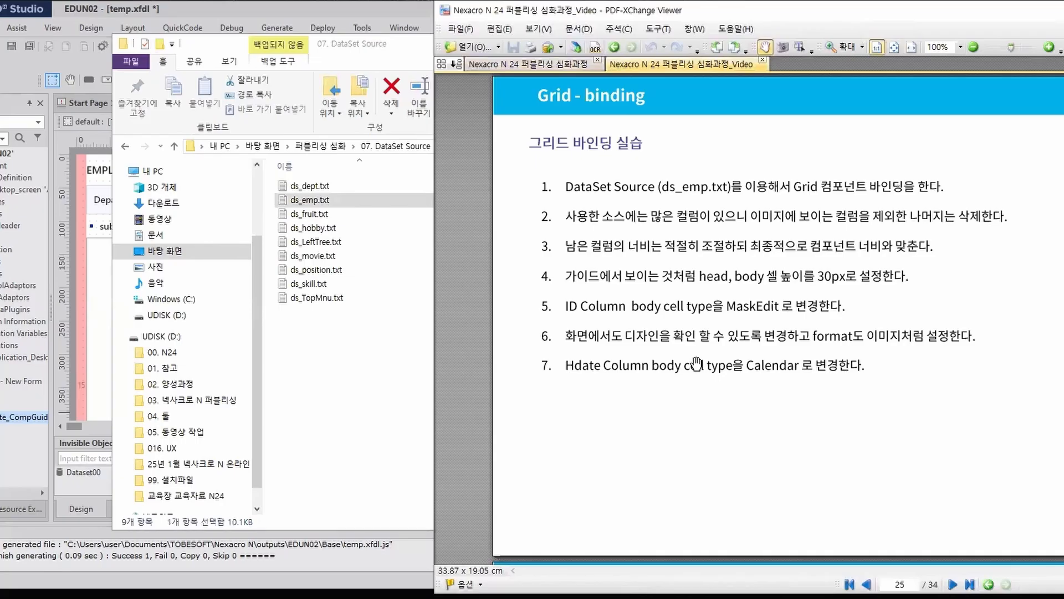
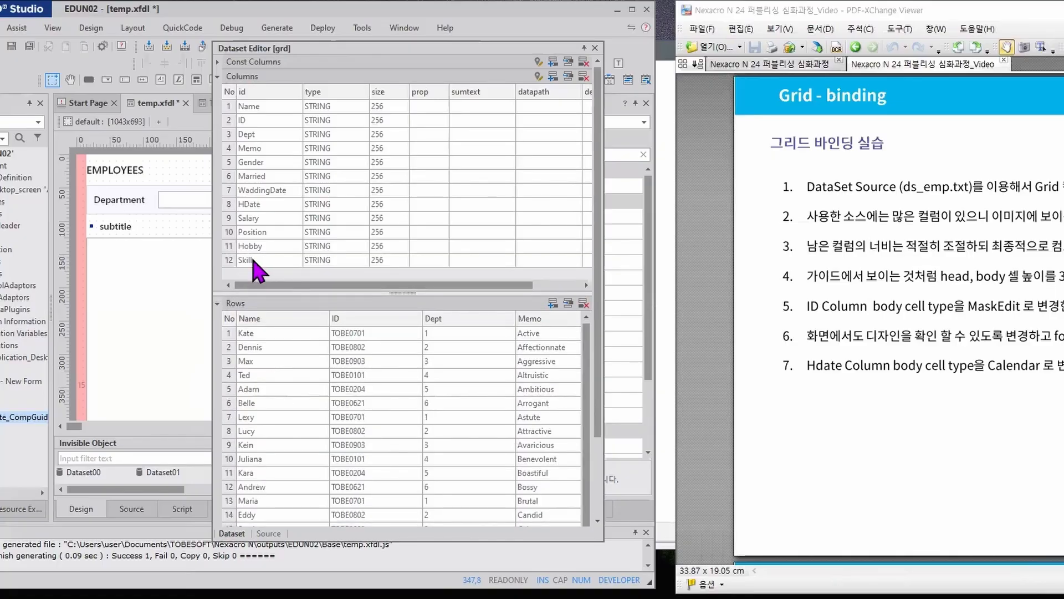
- Enlarge the Rows area of the grd dataset to view more employee records
left_click_drag(403, 293, 403, 180)
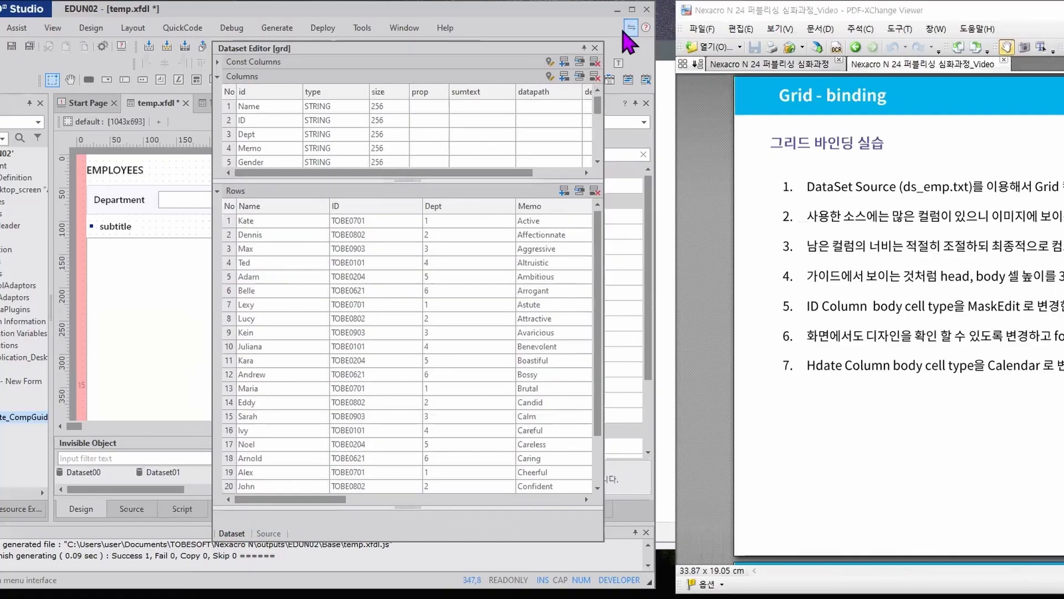
- Bind the grd dataset to the grid below the subtitle and open the grid's contents for editing
left_click(595, 48)
left_click_drag(233, 472, 207, 372)
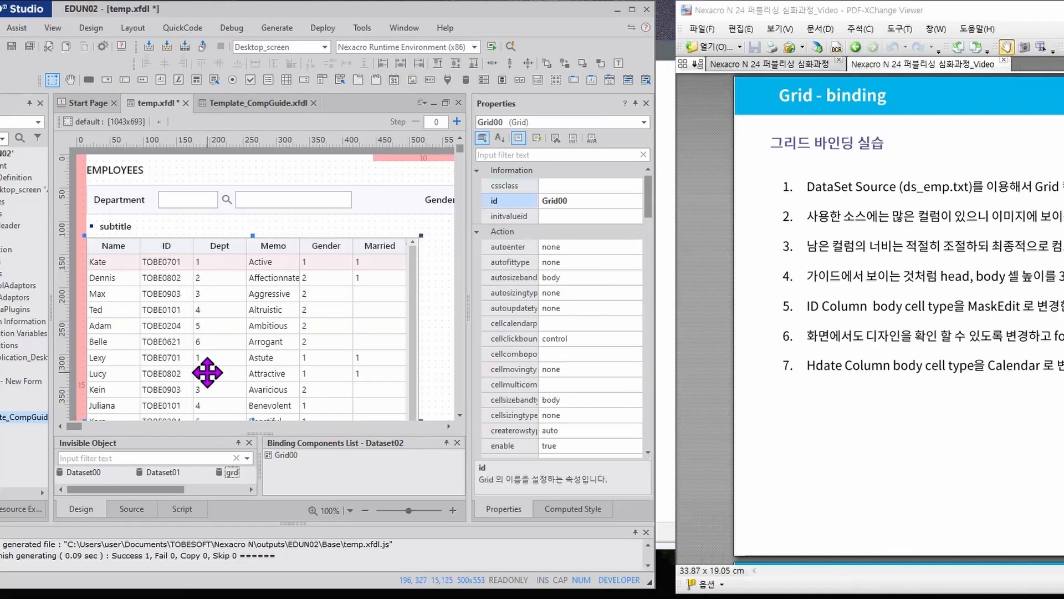
double_click(230, 307)
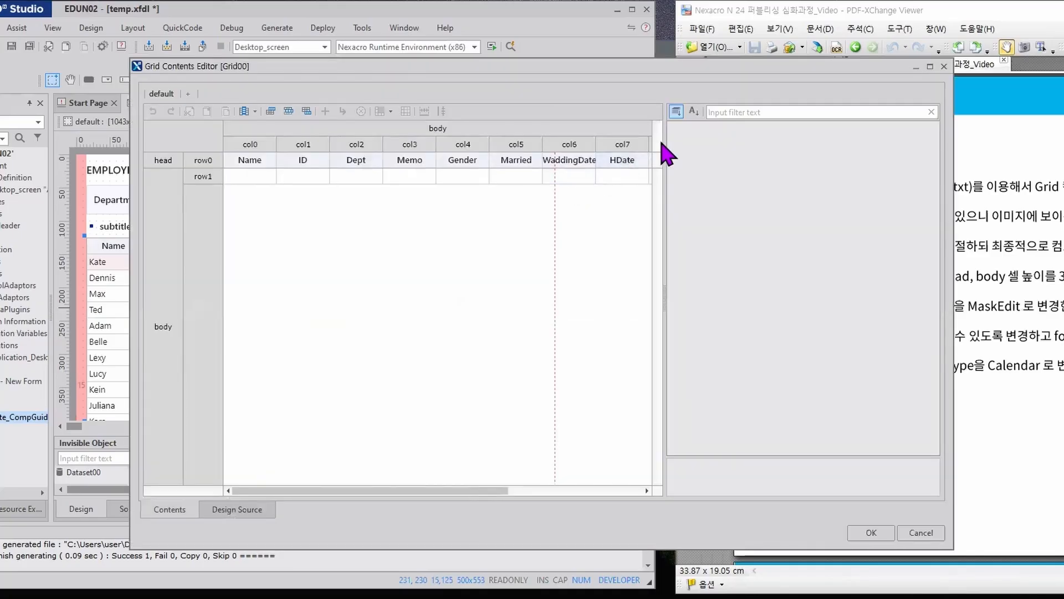
left_click_drag(663, 136, 703, 134)
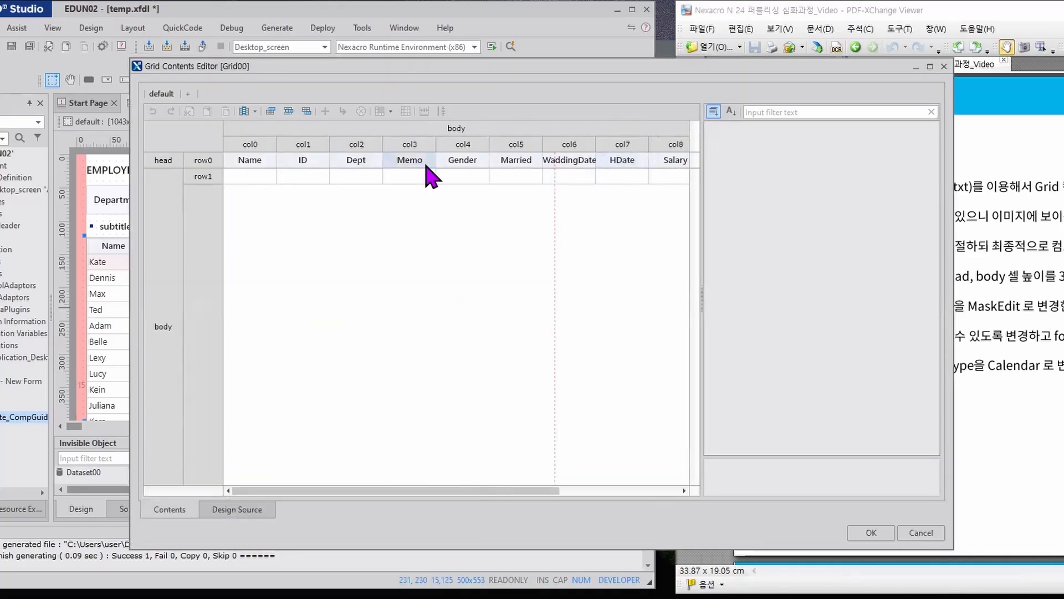
- Delete the Dept, Memo, Gender, Married, WaddingDate, Position, Hobby and Skill columns from the grid contents
left_click(364, 145)
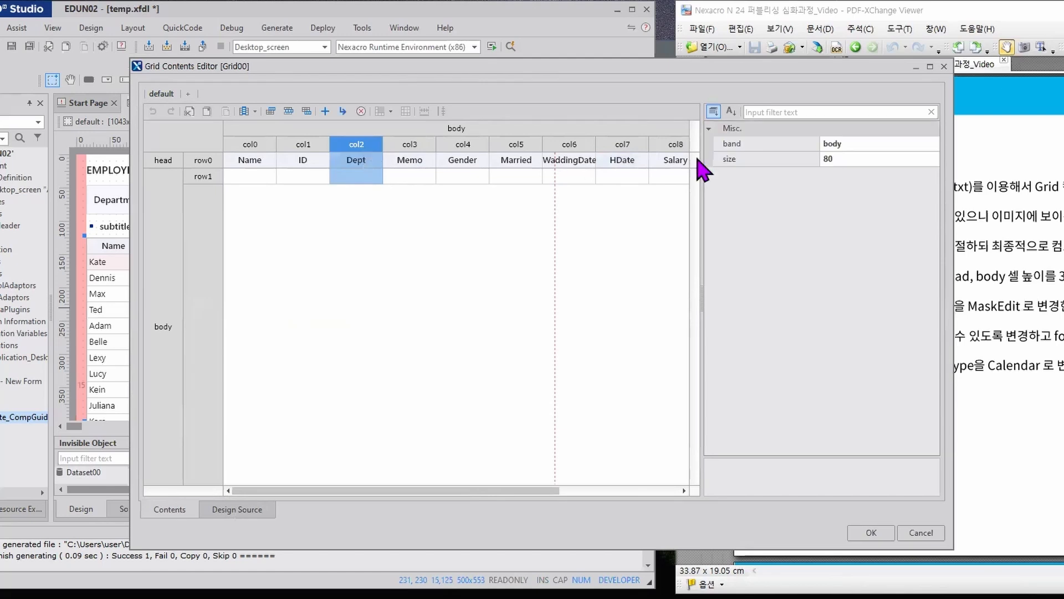
left_click(575, 146, "shift")
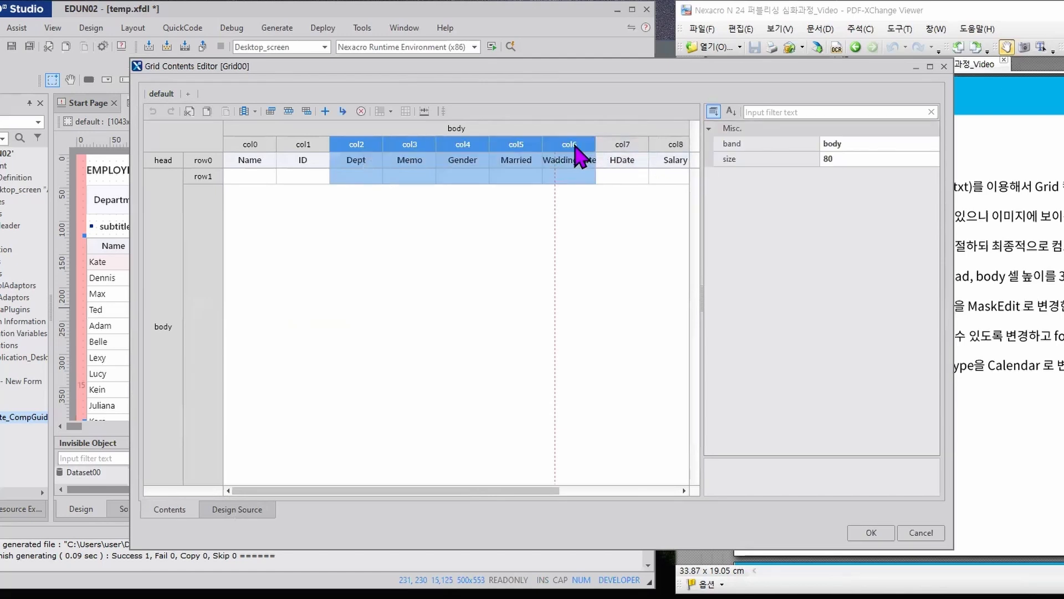
left_click(361, 111)
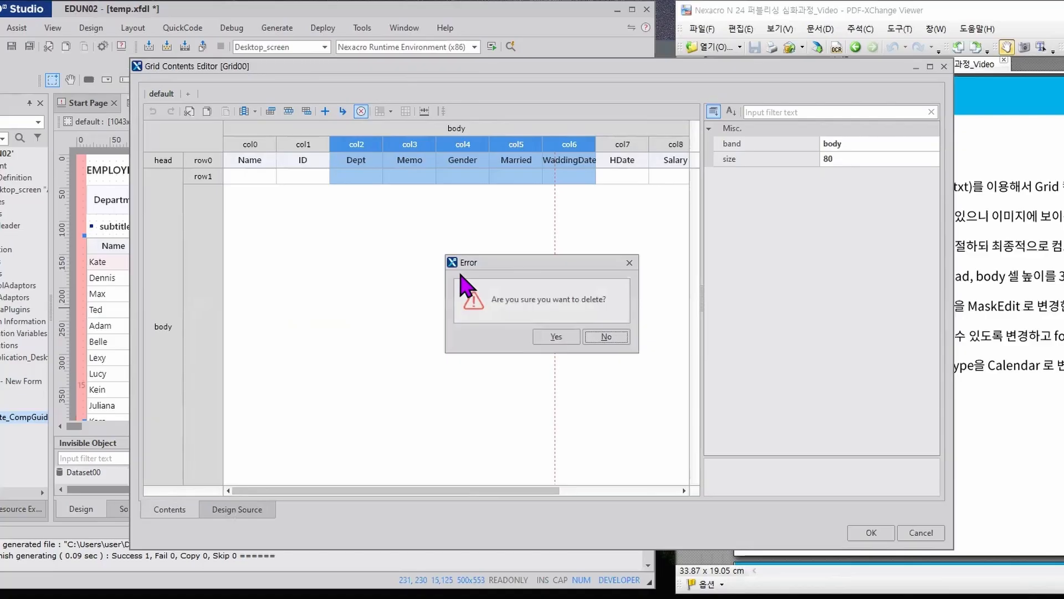
left_click(555, 338)
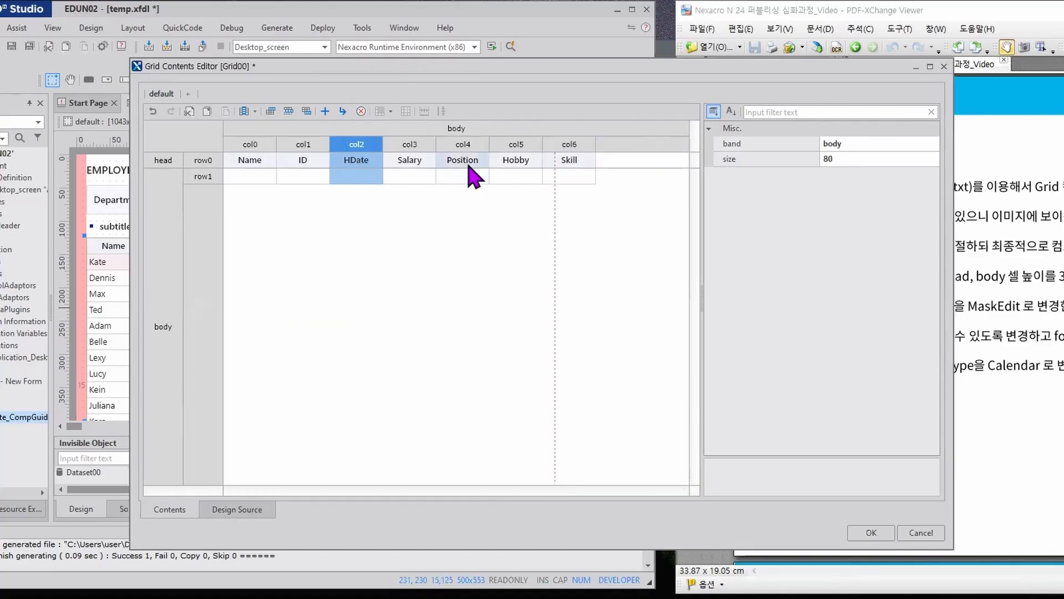
left_click(464, 145)
left_click(574, 147, "shift")
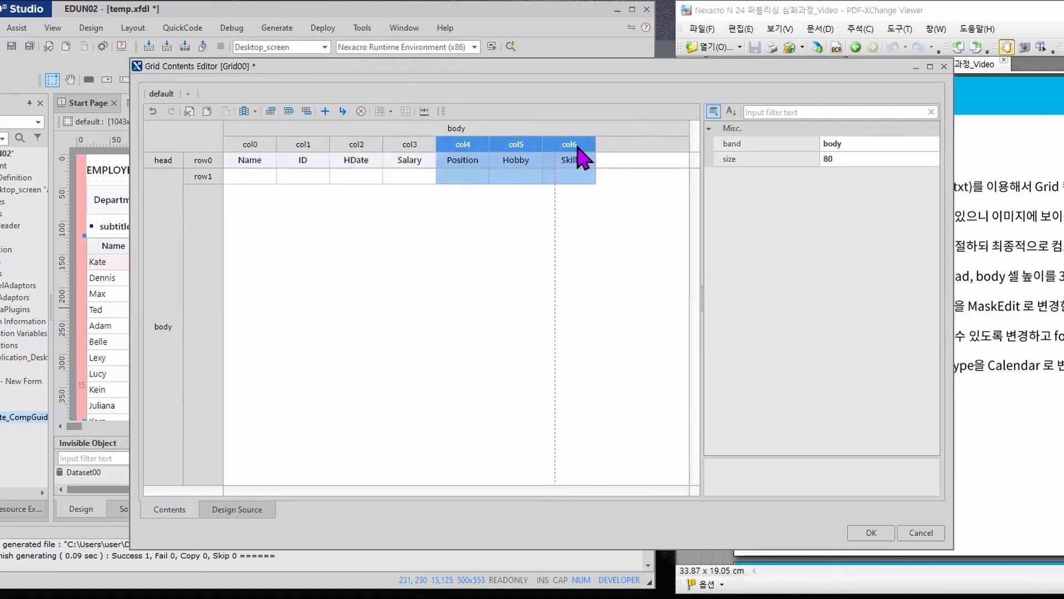
left_click(361, 111)
key("Return")
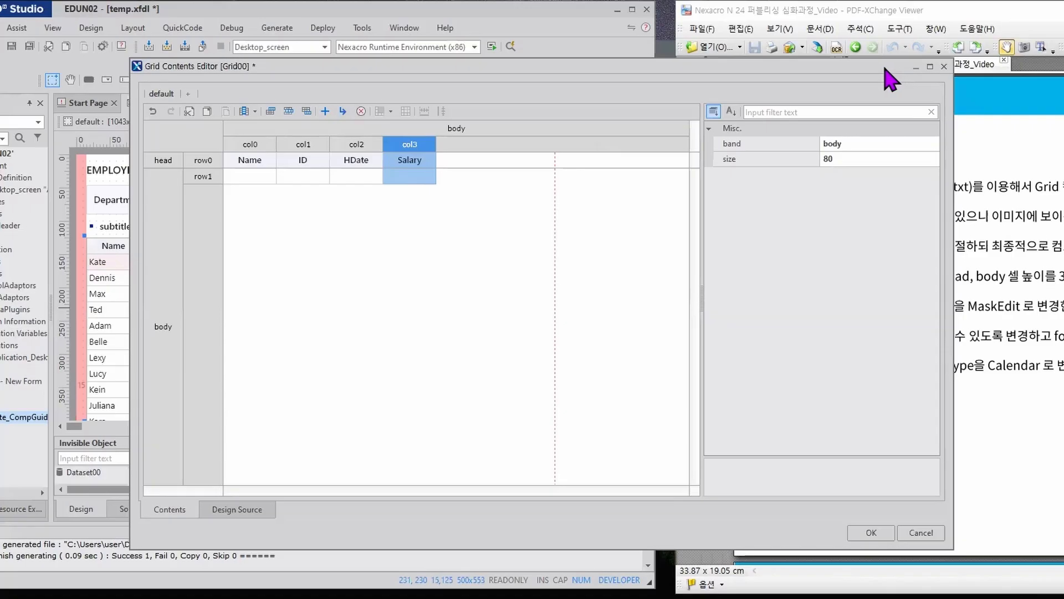
- Widen the Name, ID, HDate and Salary columns of the grid, with Salary at about 122
left_click_drag(783, 71, 677, 73)
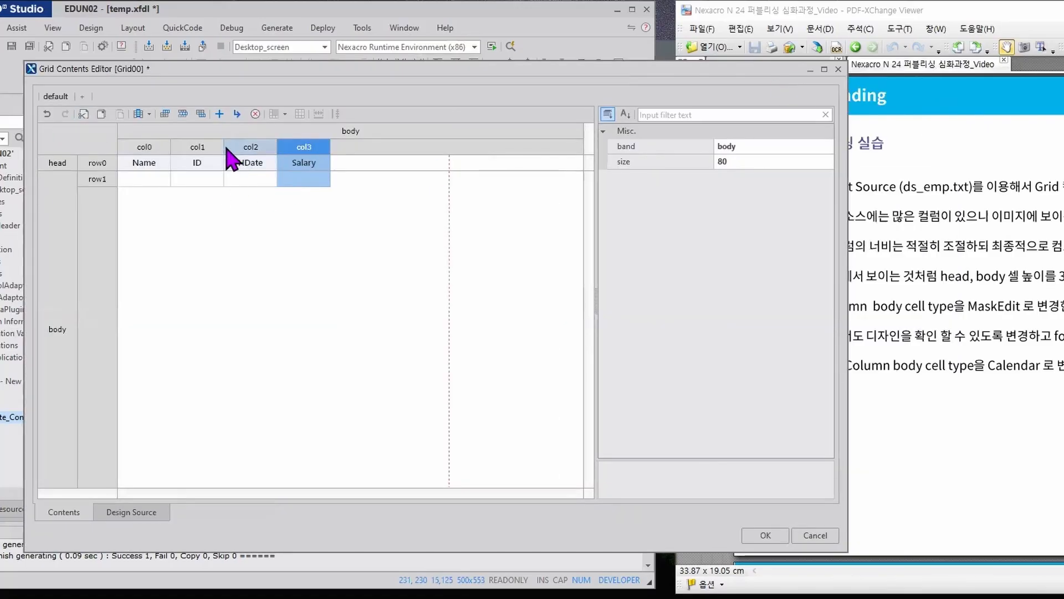
left_click_drag(224, 147, 238, 147)
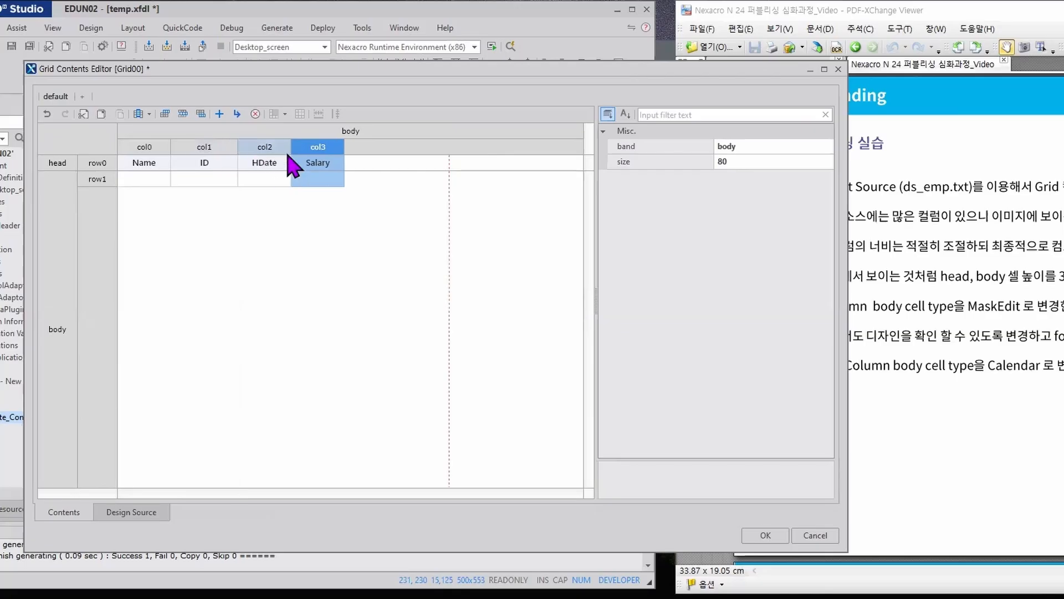
left_click_drag(304, 147, 393, 146)
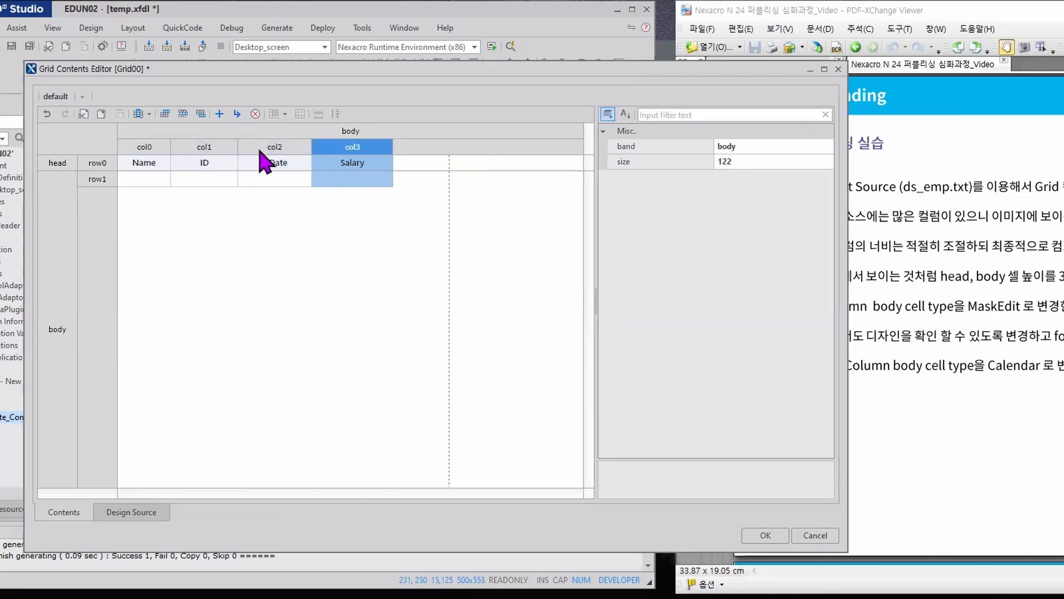
left_click_drag(170, 146, 188, 147)
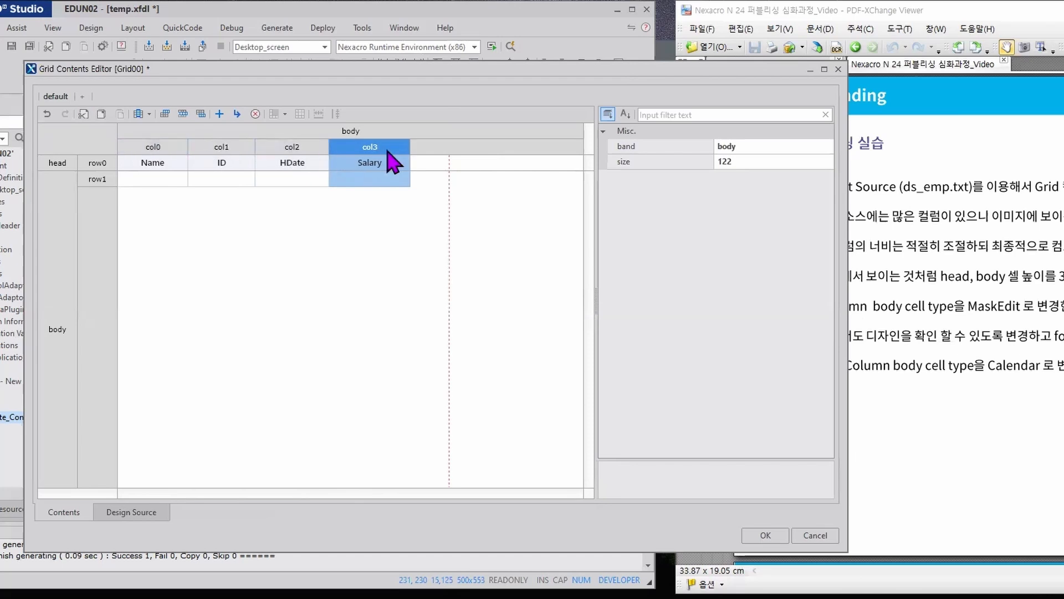
left_click_drag(330, 147, 342, 149)
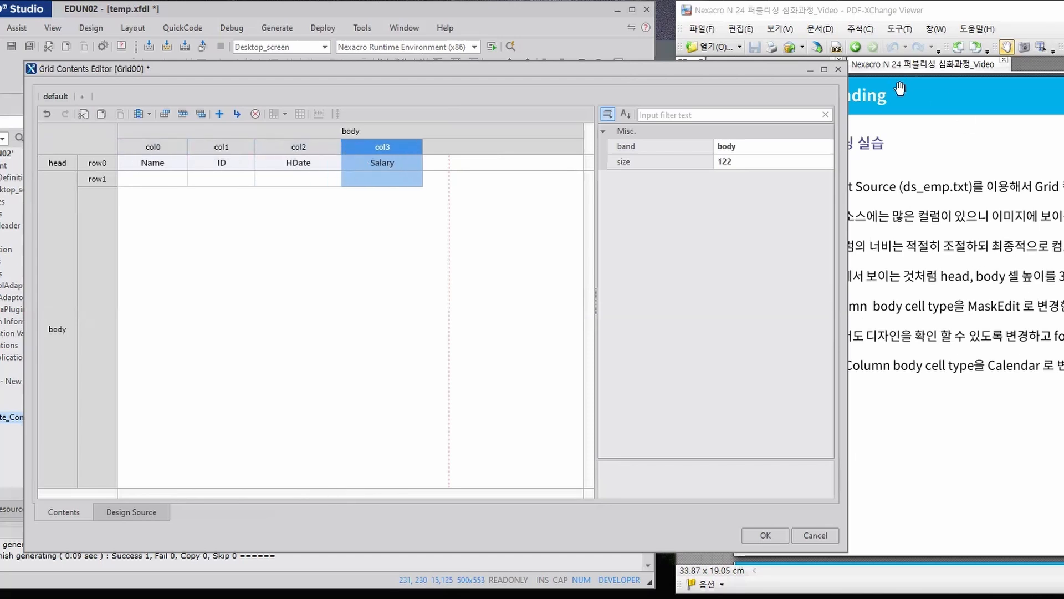
- Check the row height in the PDF exercise page and set the head and body rows' size to 30
left_click(886, 18)
left_click_drag(886, 18, 794, 20)
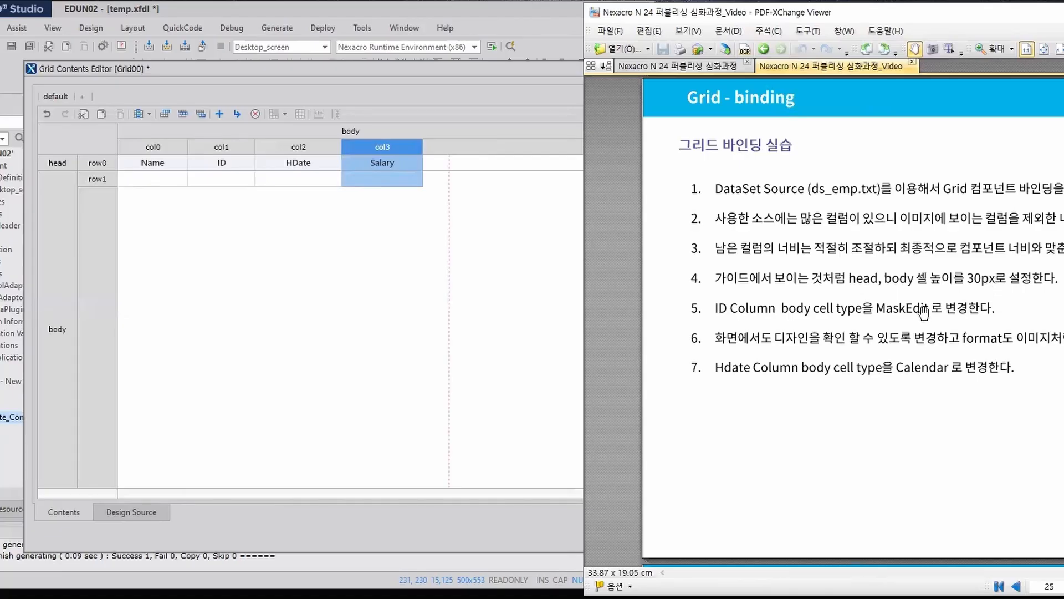
left_click(299, 84)
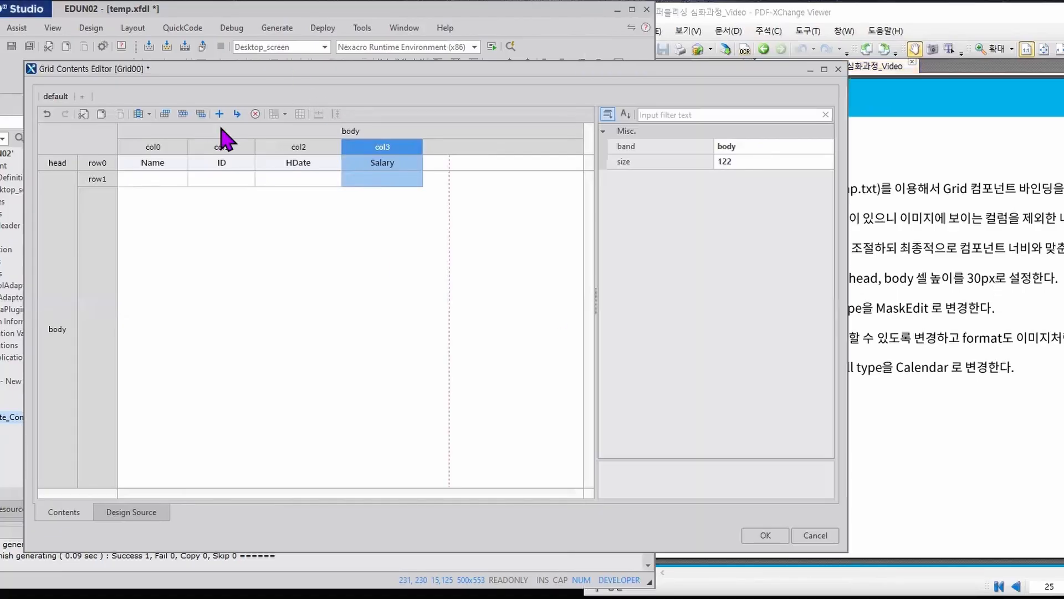
left_click_drag(84, 163, 86, 178)
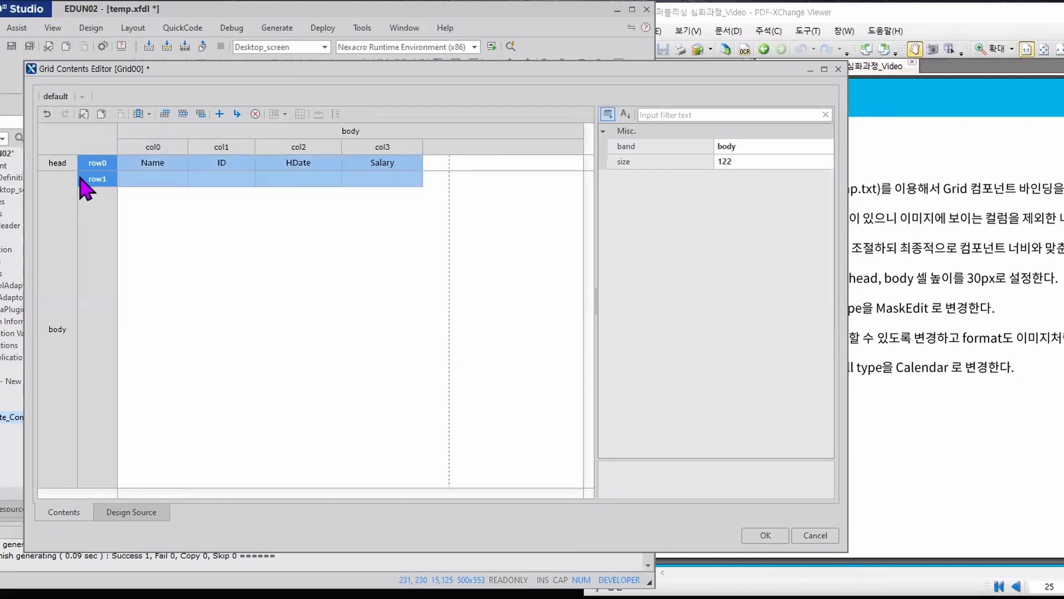
left_click(741, 161)
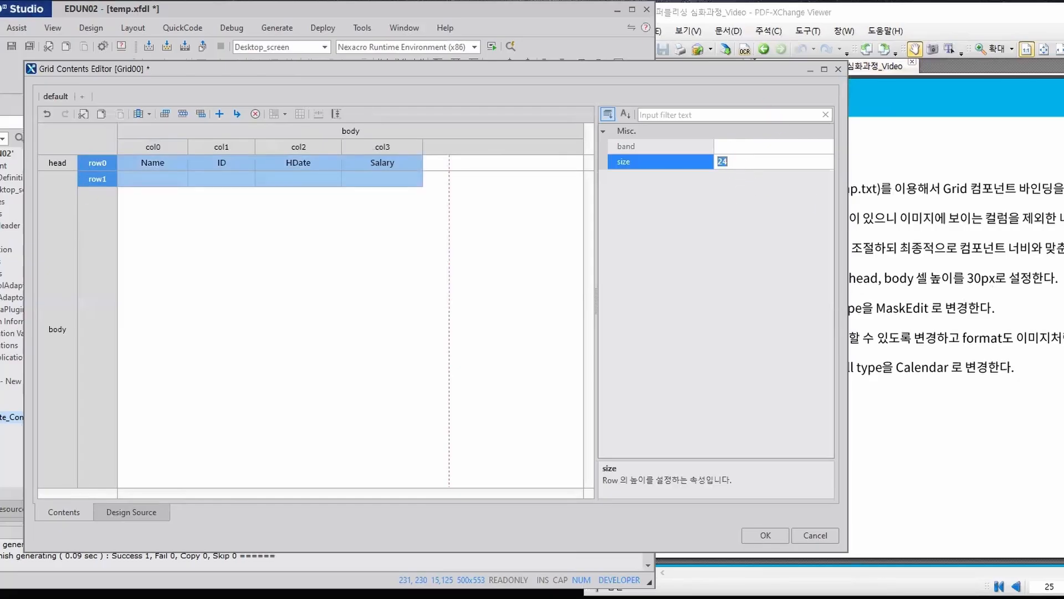
type("30")
key("Return")
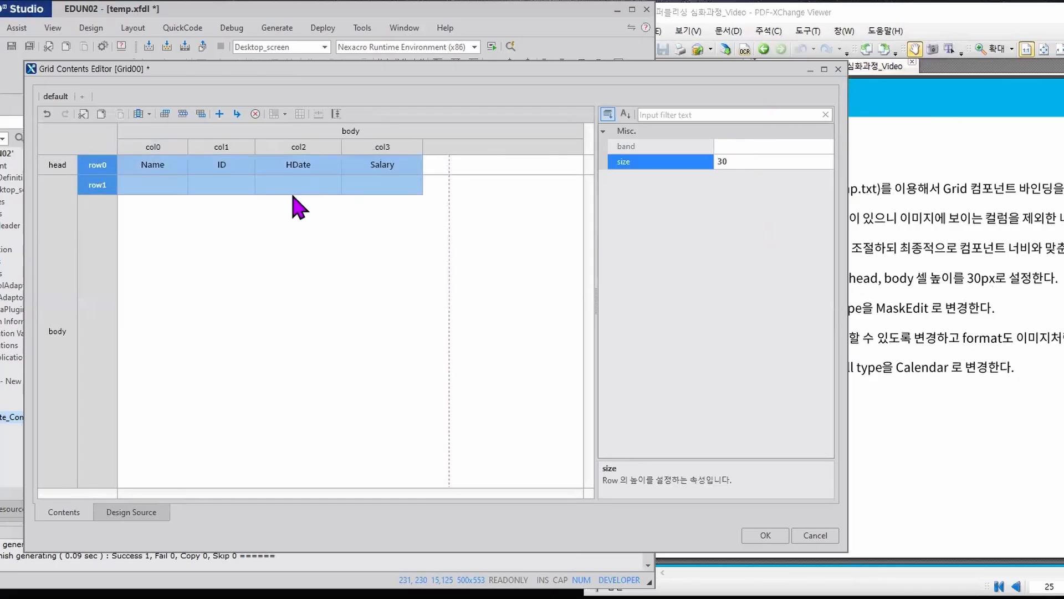
- Set the ID column's body cell to displaytype maskeditcontrol and edittype mask
left_click(236, 191)
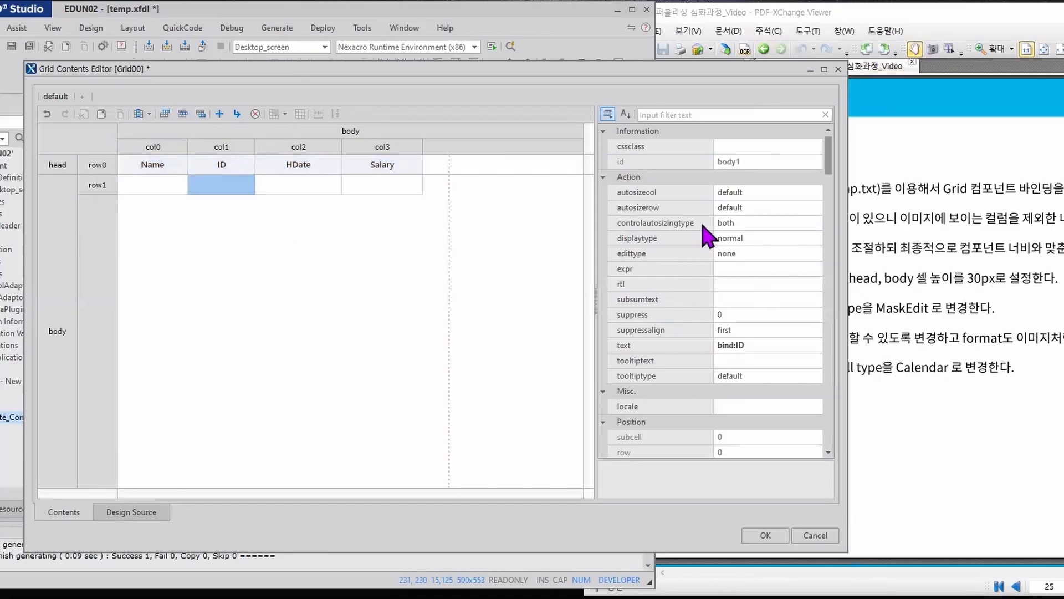
left_click(730, 239)
left_click(800, 238)
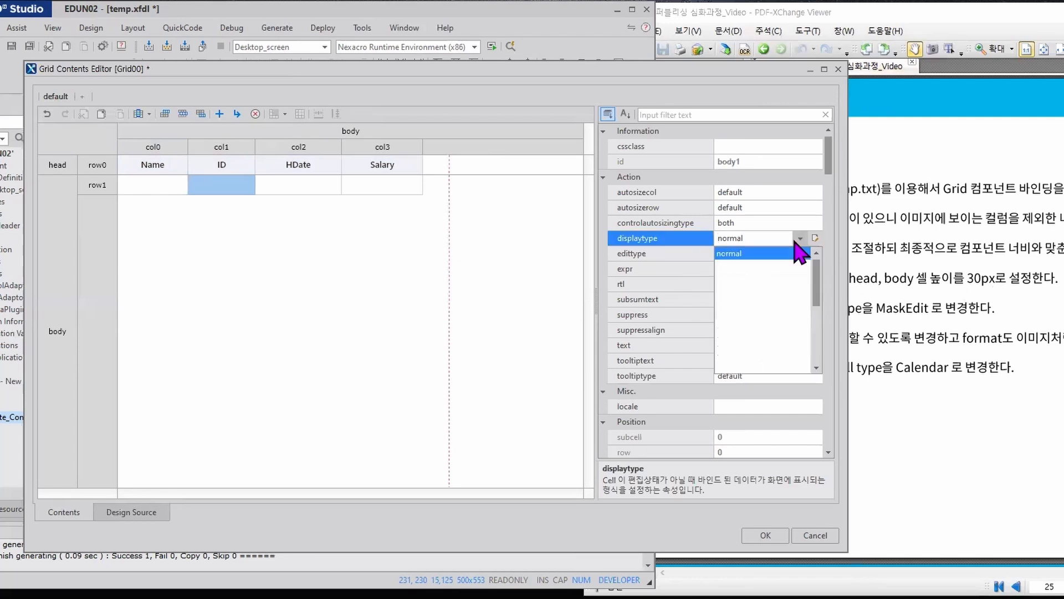
left_click_drag(815, 296, 817, 344)
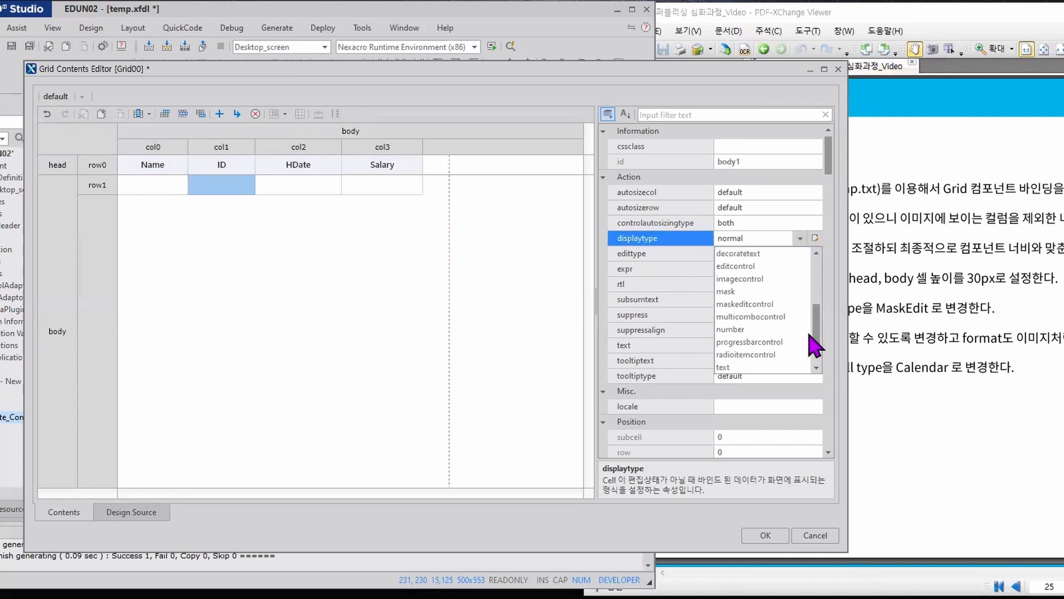
left_click(762, 305)
left_click(798, 254)
left_click(800, 254)
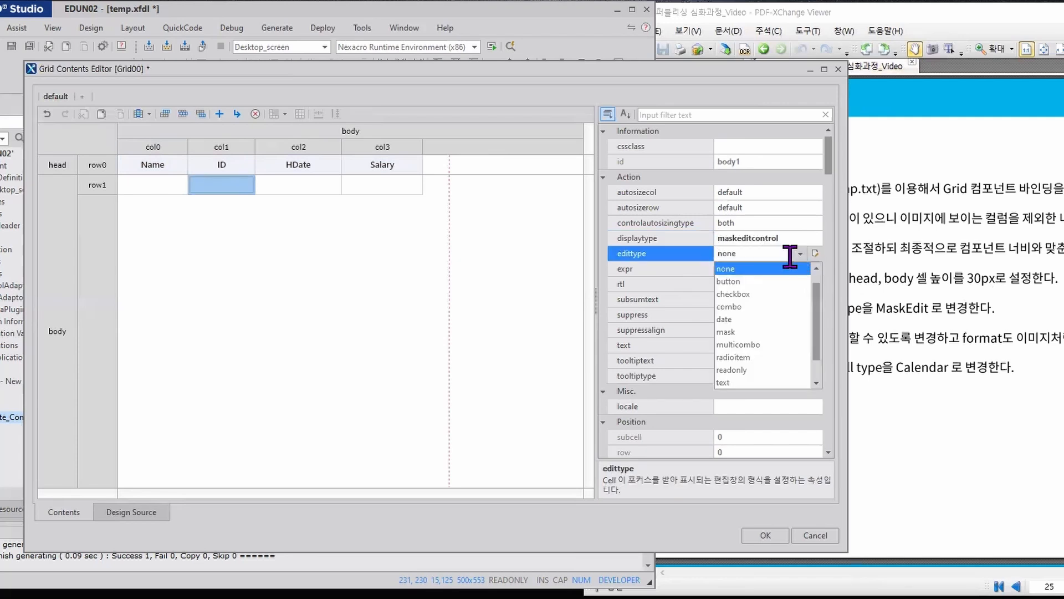
left_click(772, 342)
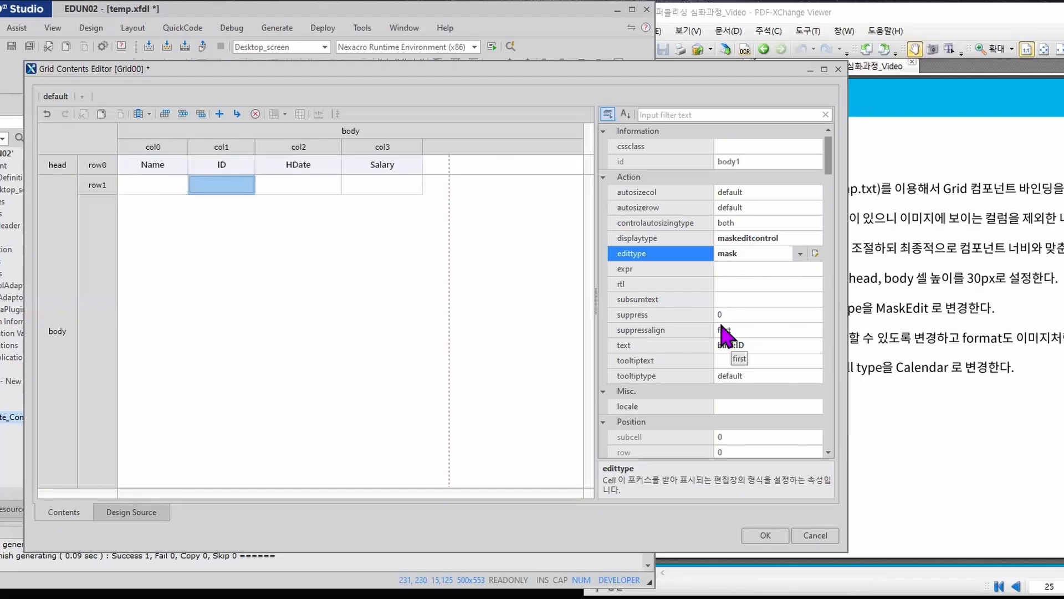
- Set the ID body cell's maskedittype to string and its maskeditformat to AAAA-####
left_click(677, 115)
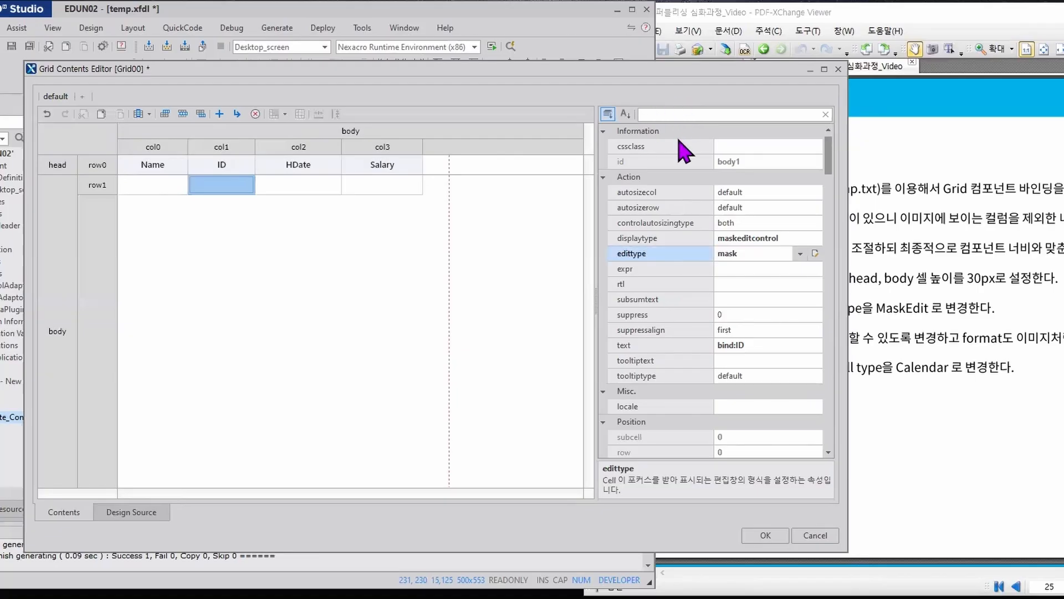
type("mask")
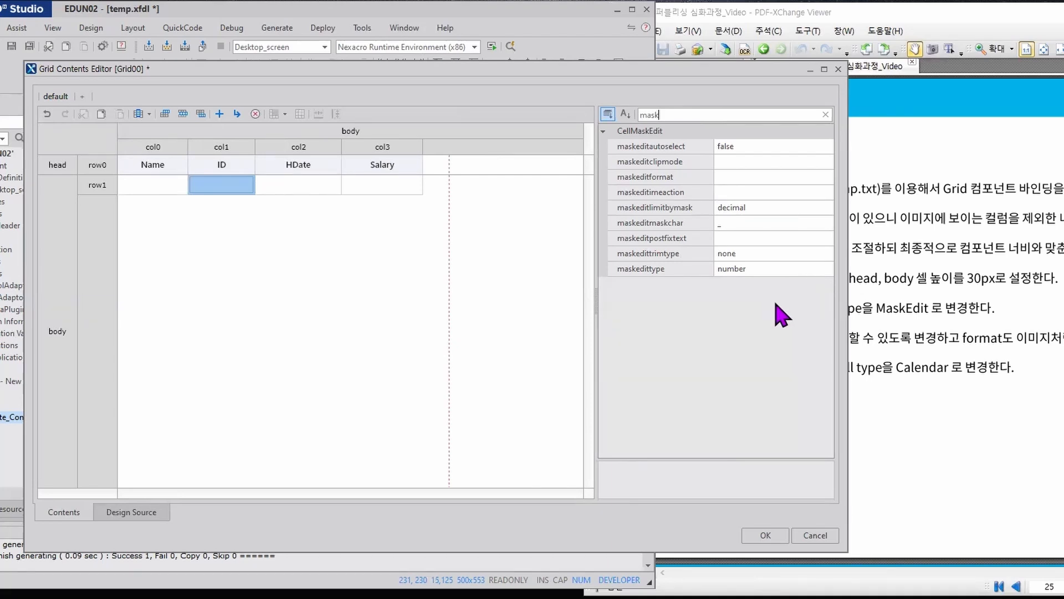
left_click(657, 271)
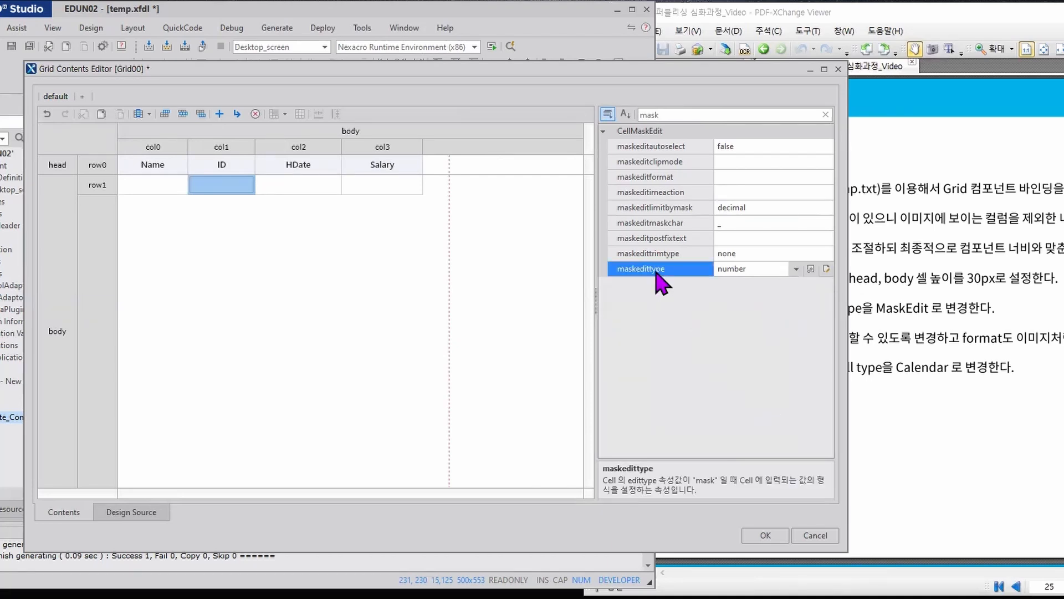
left_click(797, 269)
left_click(748, 298)
left_click(719, 176)
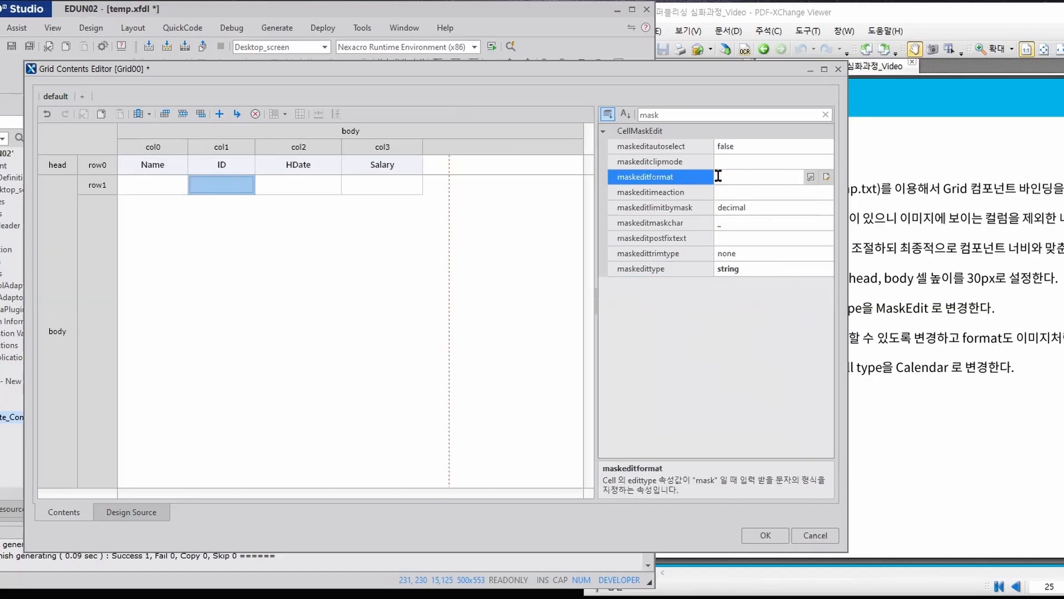
type("AAAA-####")
left_click(826, 114)
- Set the HDate column's body cell to displaytype calendarcontrol and edittype date, and apply the grid contents changes
left_click(299, 185)
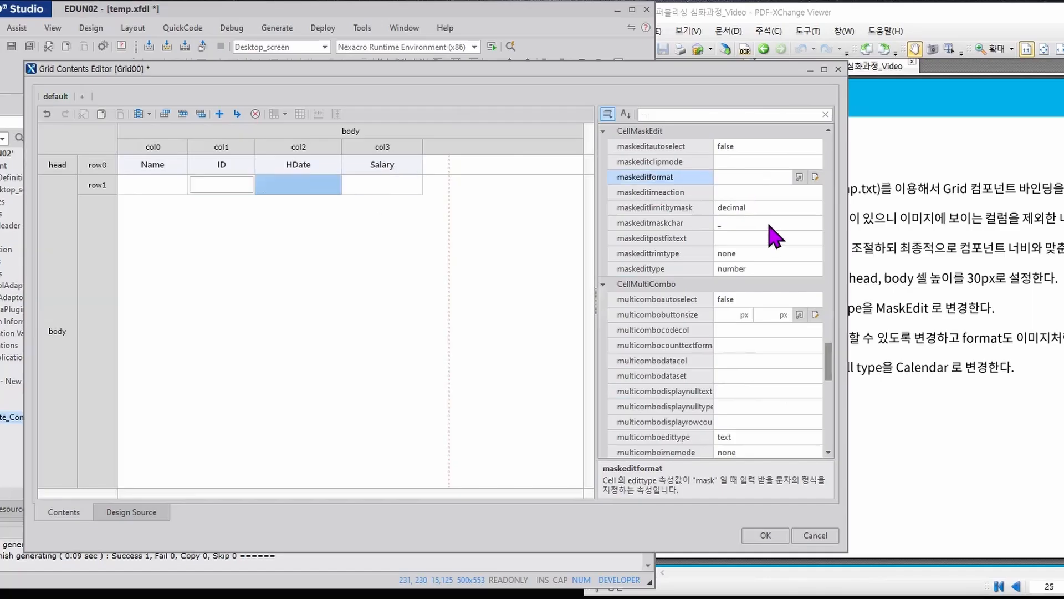
left_click_drag(832, 356, 826, 130)
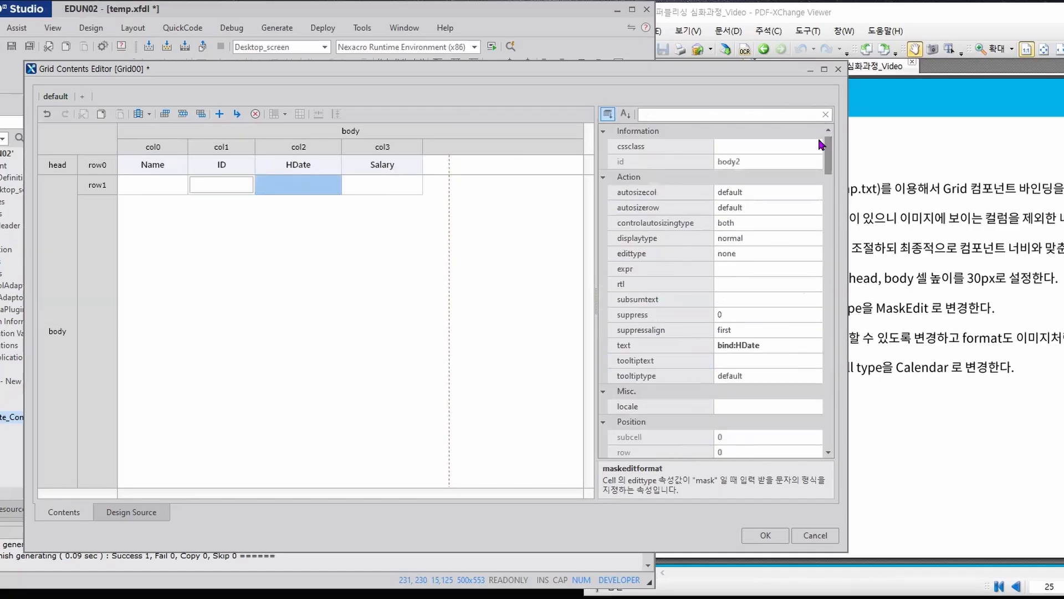
left_click(793, 237)
left_click(801, 238)
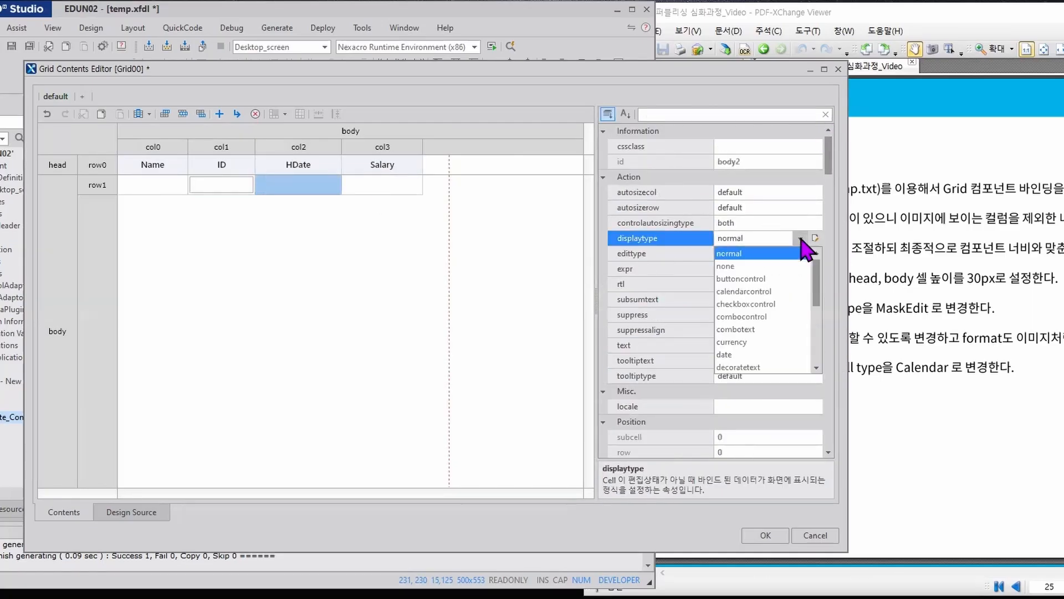
left_click(748, 292)
left_click(754, 255)
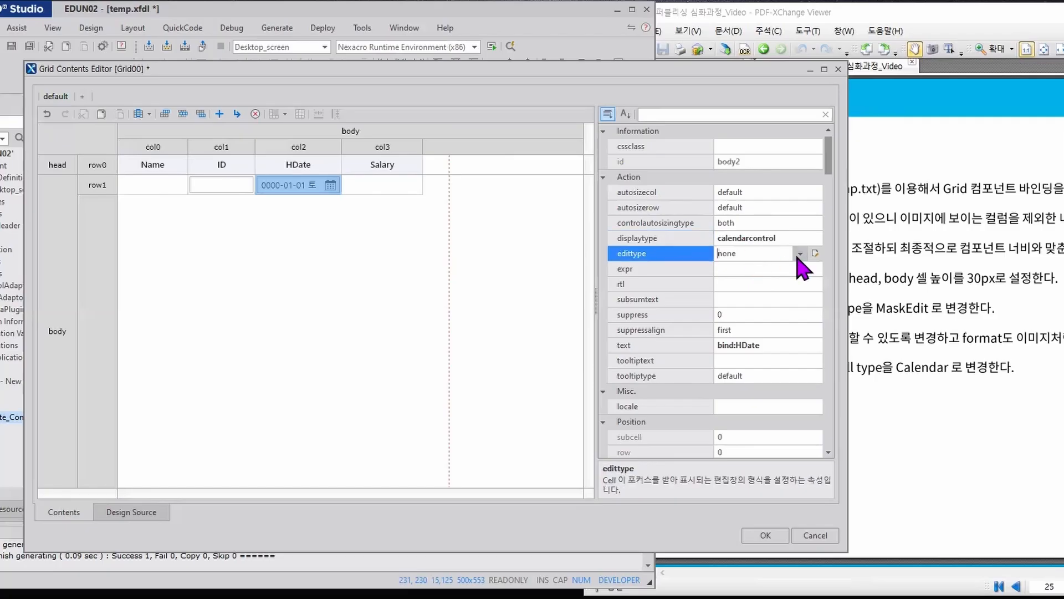
left_click(800, 253)
left_click(726, 320)
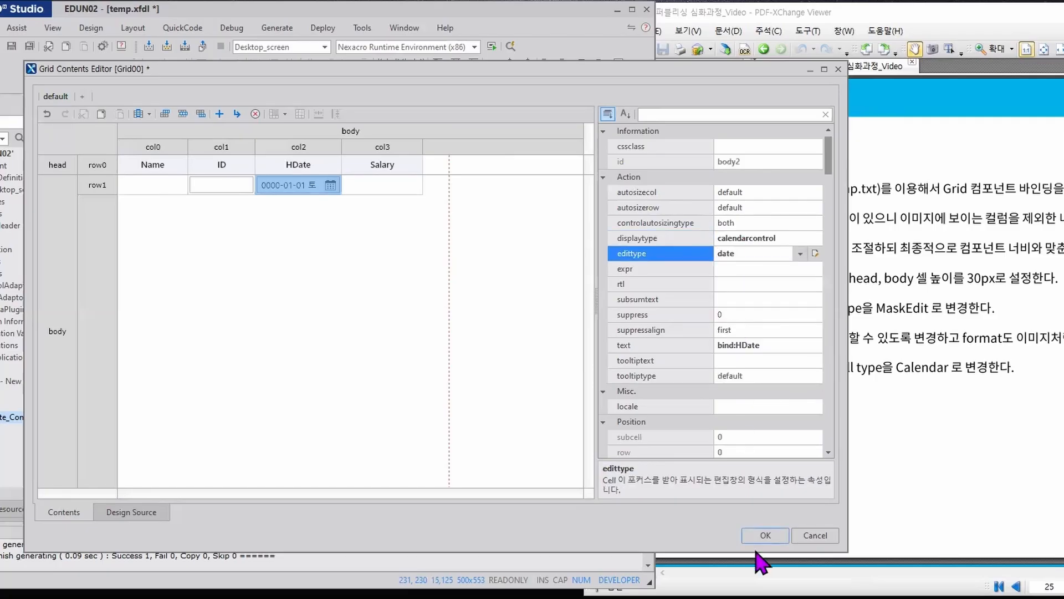
left_click(765, 535)
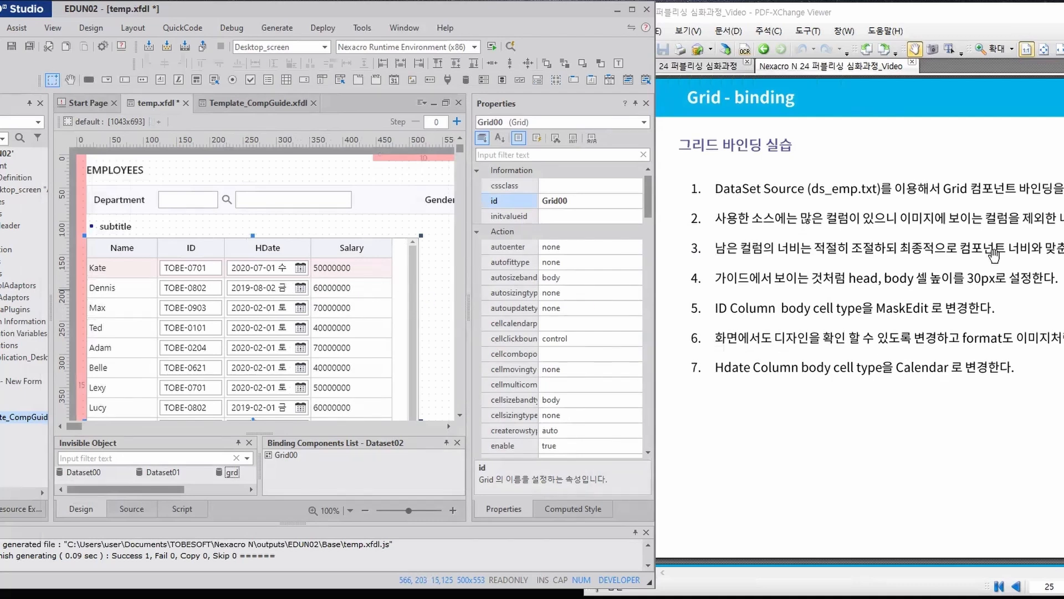
- Set the employee grid's autofittype to col so the columns fill the component width
left_click(503, 263)
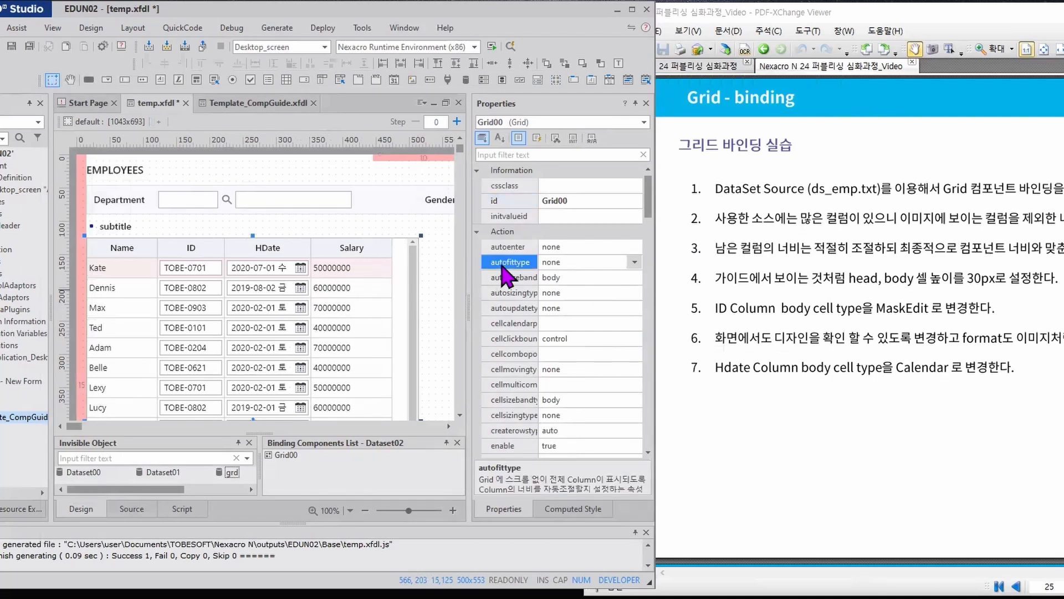
left_click(634, 262)
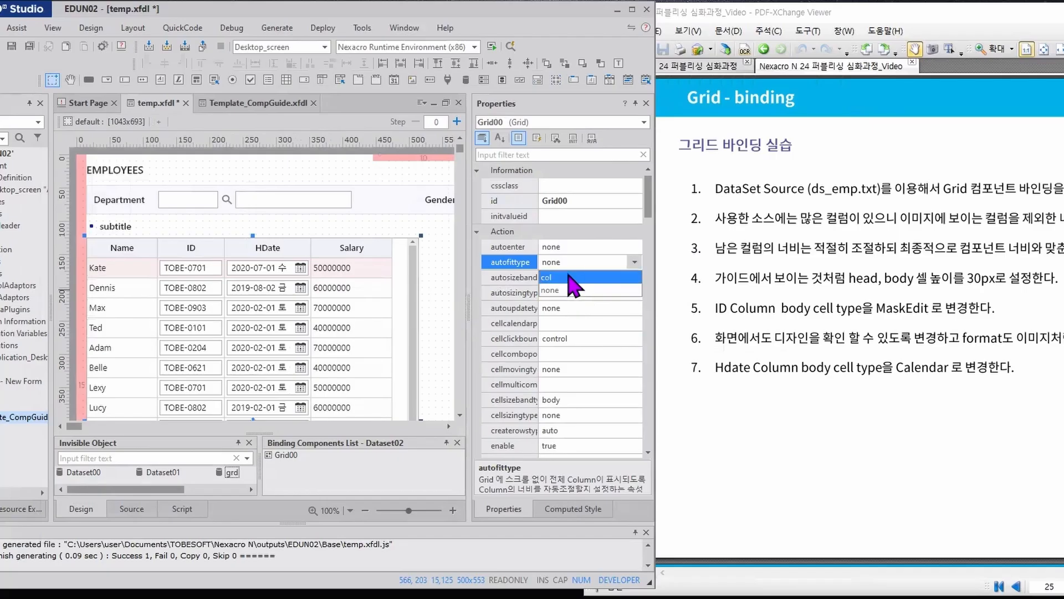
left_click(574, 277)
- Check the screen design page in the PDF and set the Name column's body cell displaytype to text
left_click(698, 71)
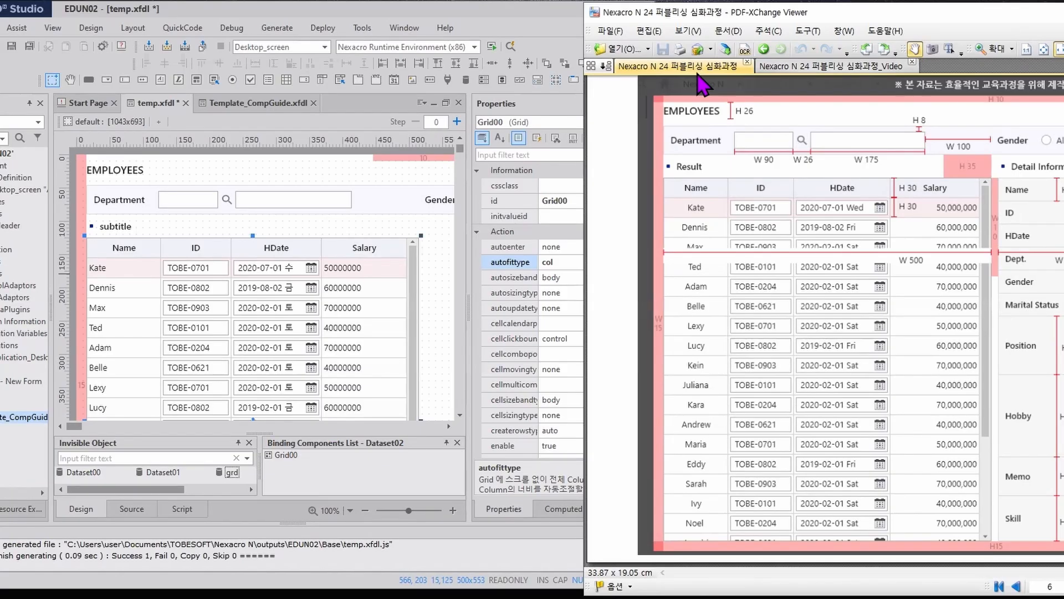
mouse_move(705, 86)
double_click(299, 303)
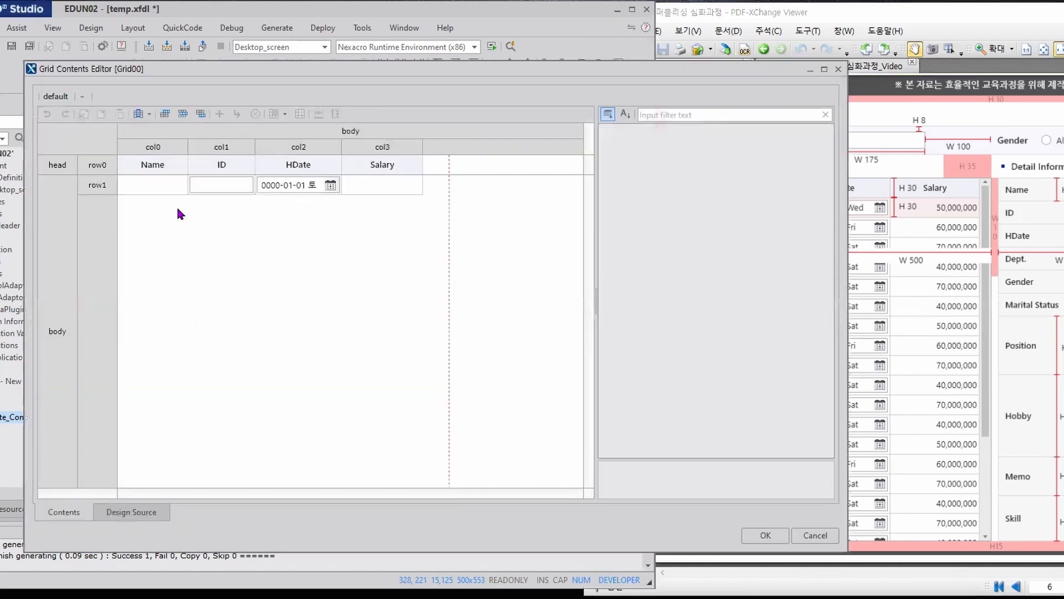
left_click(152, 188)
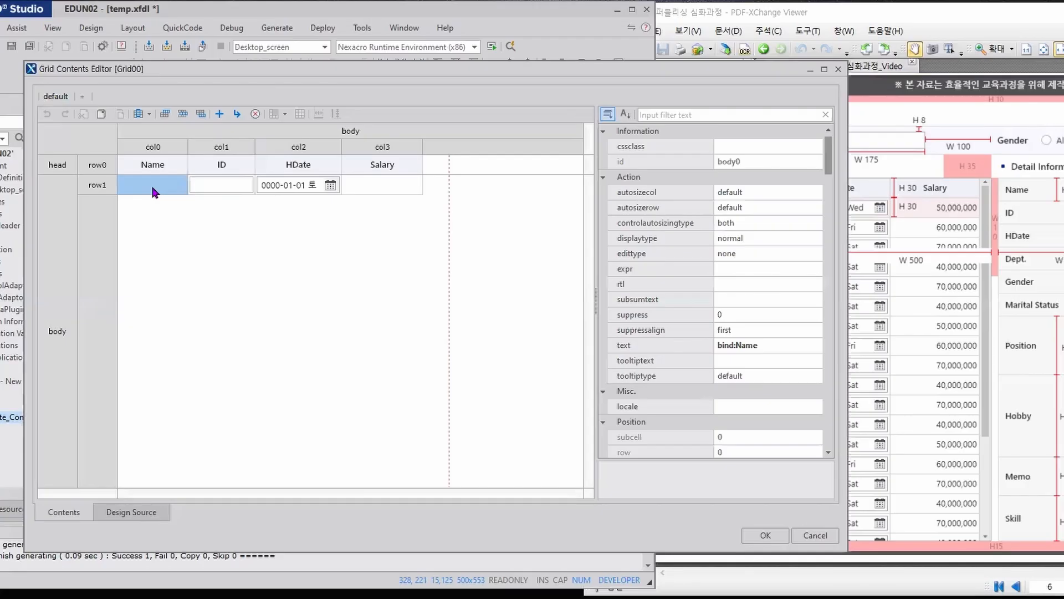
left_click(773, 238)
left_click(799, 239)
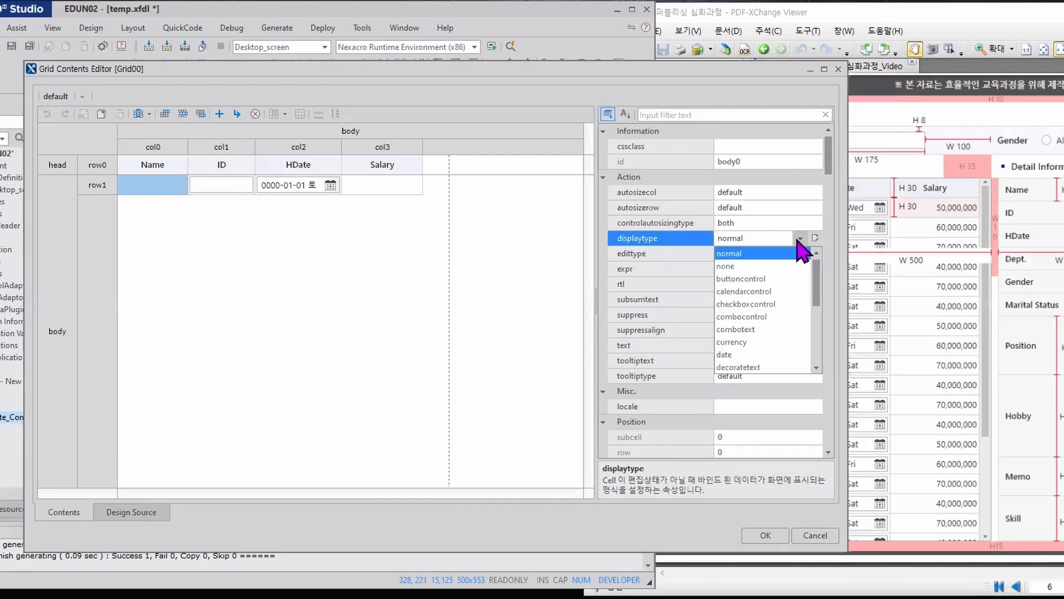
left_click_drag(815, 281, 814, 357)
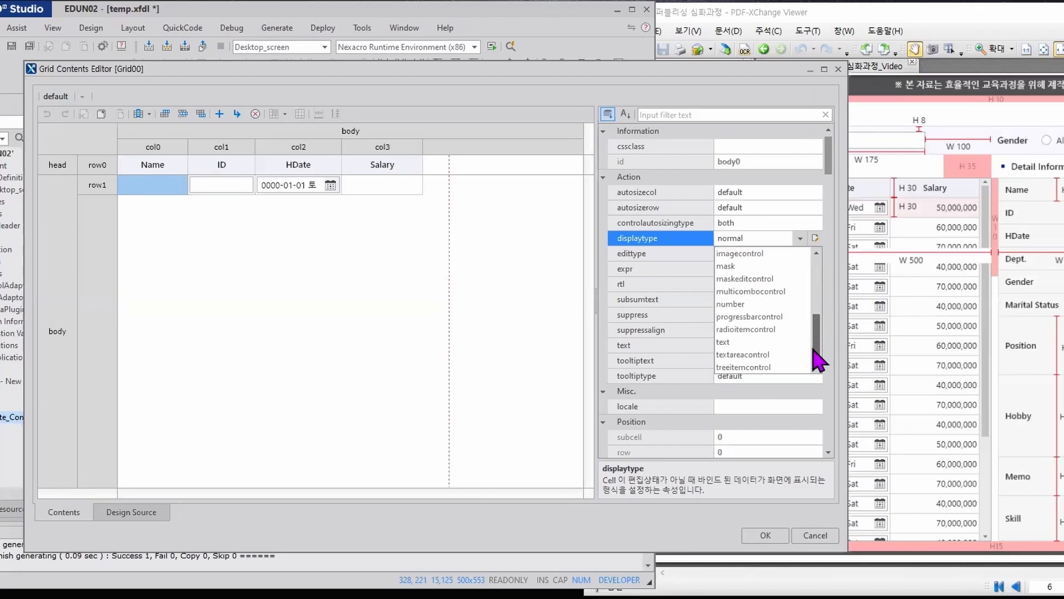
left_click(729, 343)
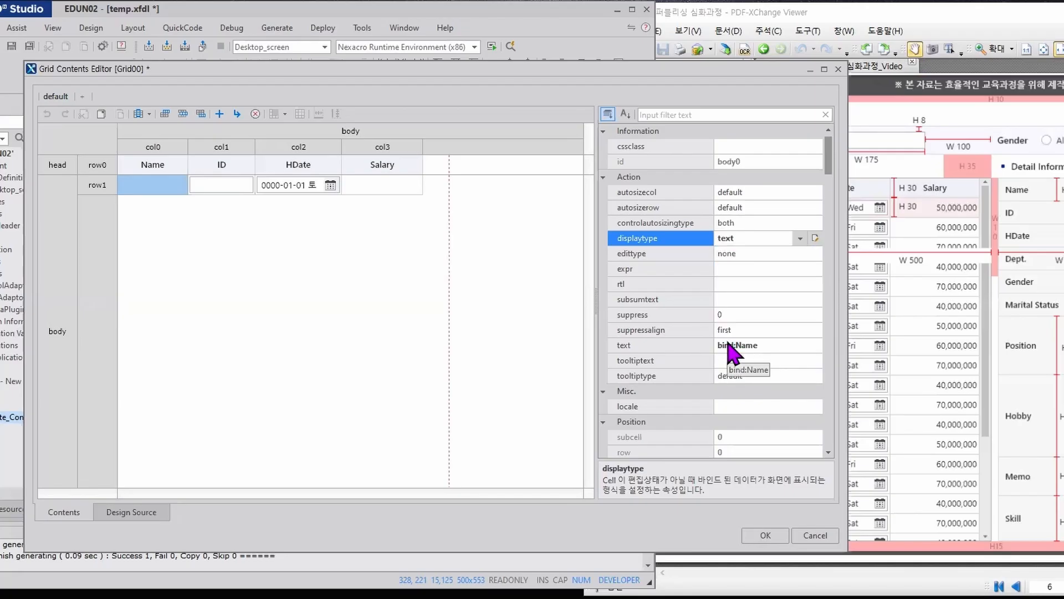
- Set the Salary column's body cell displaytype to number and apply the grid contents changes
left_click(382, 184)
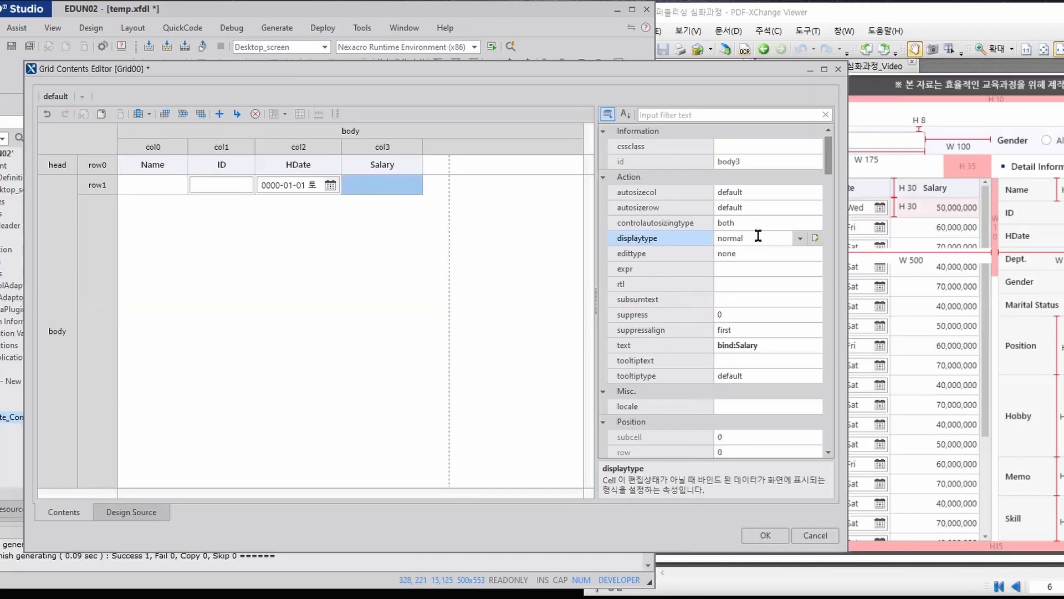
left_click(800, 237)
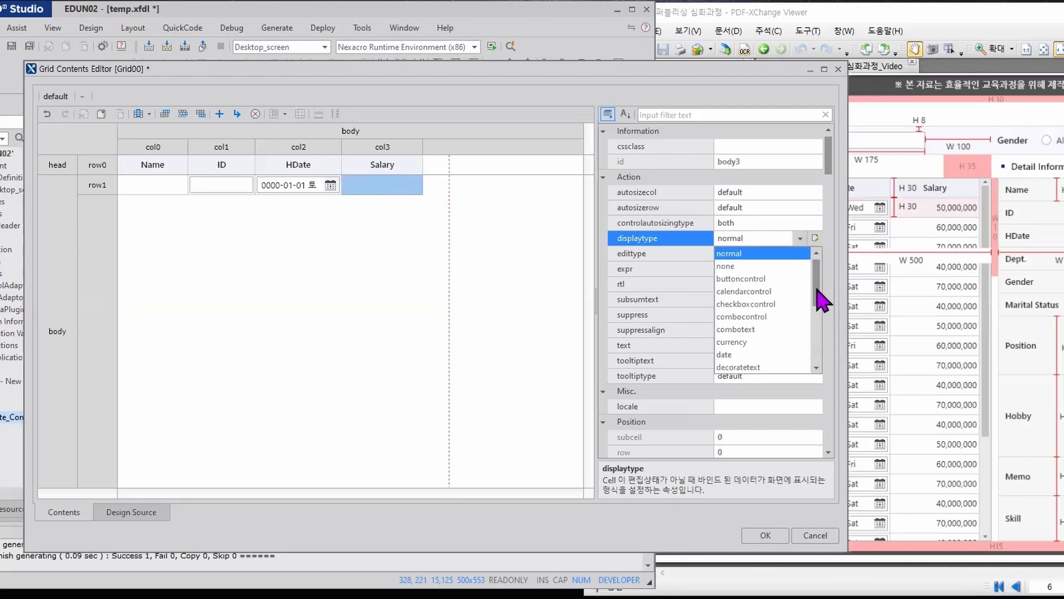
left_click_drag(815, 280, 746, 316)
left_click(744, 305)
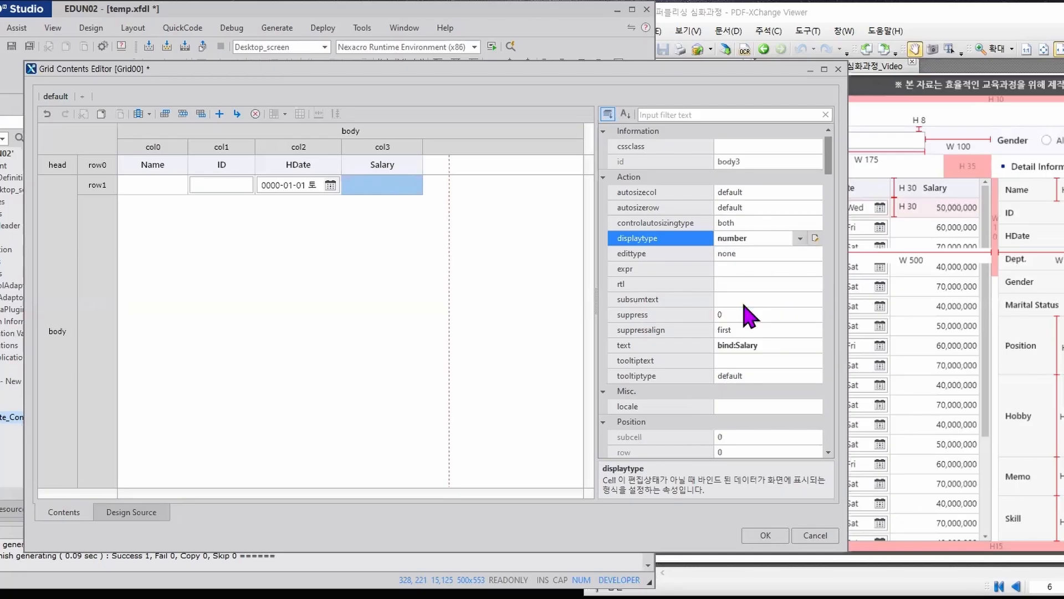
left_click(767, 535)
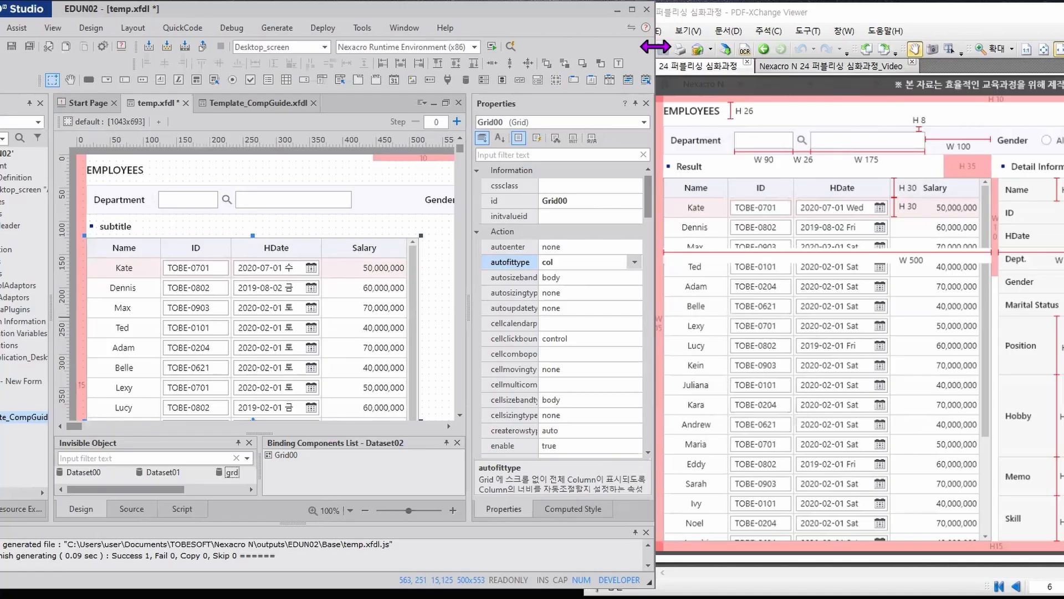
- Examine the Detail Information section in the PDF design, including its labels, input components and spacing marks
left_click_drag(656, 47, 1010, 47)
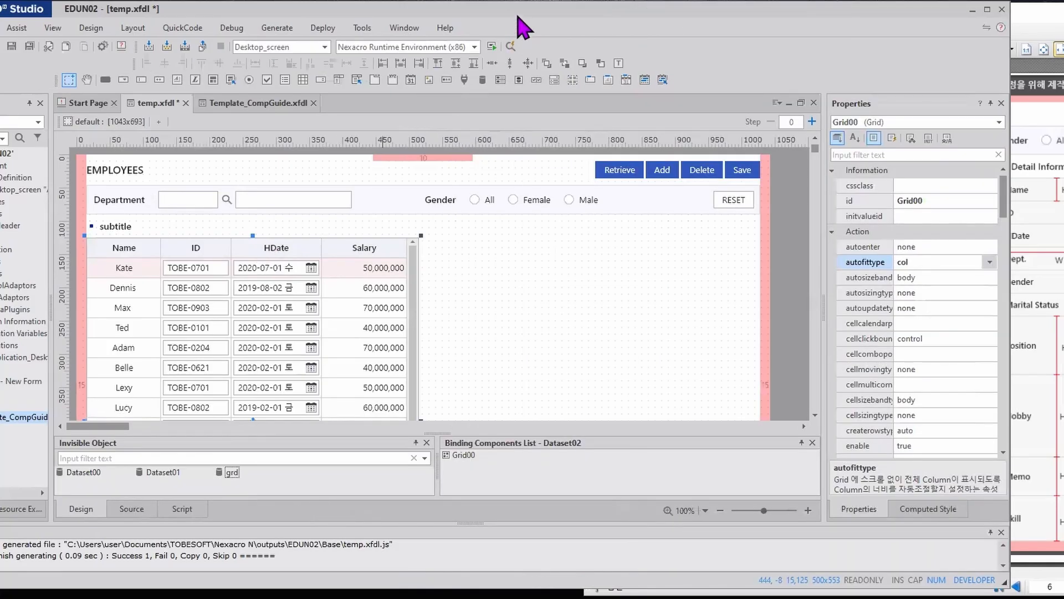
left_click_drag(517, 17, 320, 25)
left_click(946, 21)
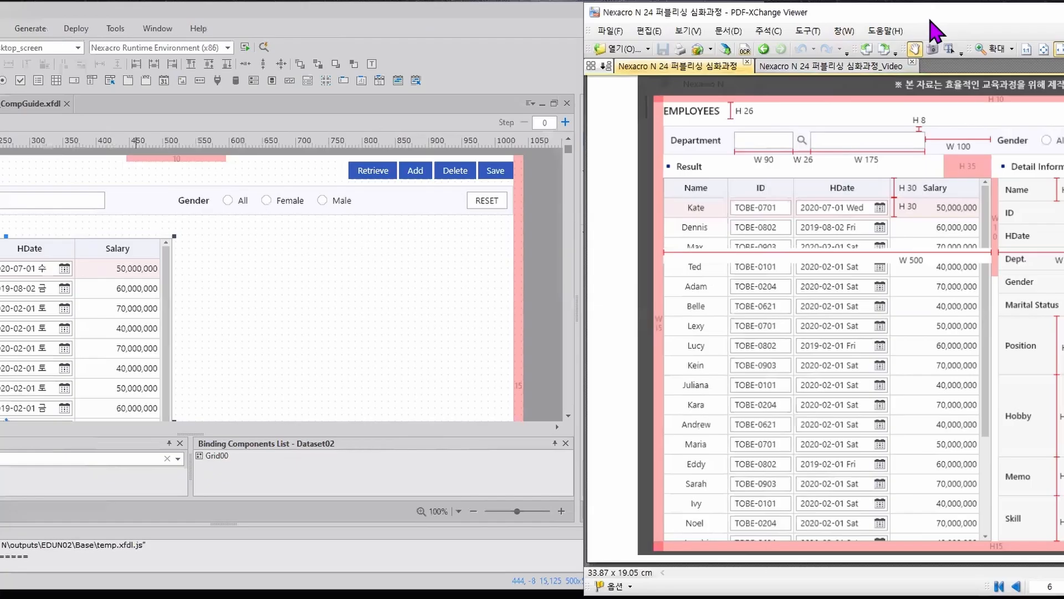
left_click_drag(657, 13, 360, 12)
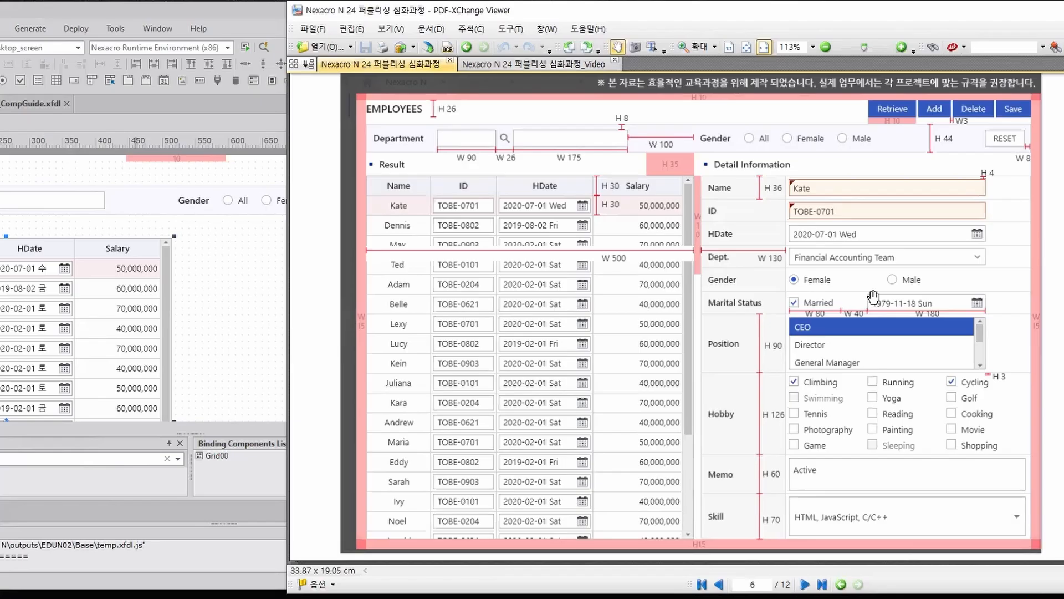
key("ctrl+2")
mouse_move(726, 193)
left_mouse_down()
mouse_move(737, 189)
mouse_move(726, 211)
left_mouse_up()
mouse_move(998, 183)
left_mouse_down()
mouse_move(1013, 188)
mouse_move(1019, 246)
left_mouse_up()
left_click_drag(989, 279, 1006, 273)
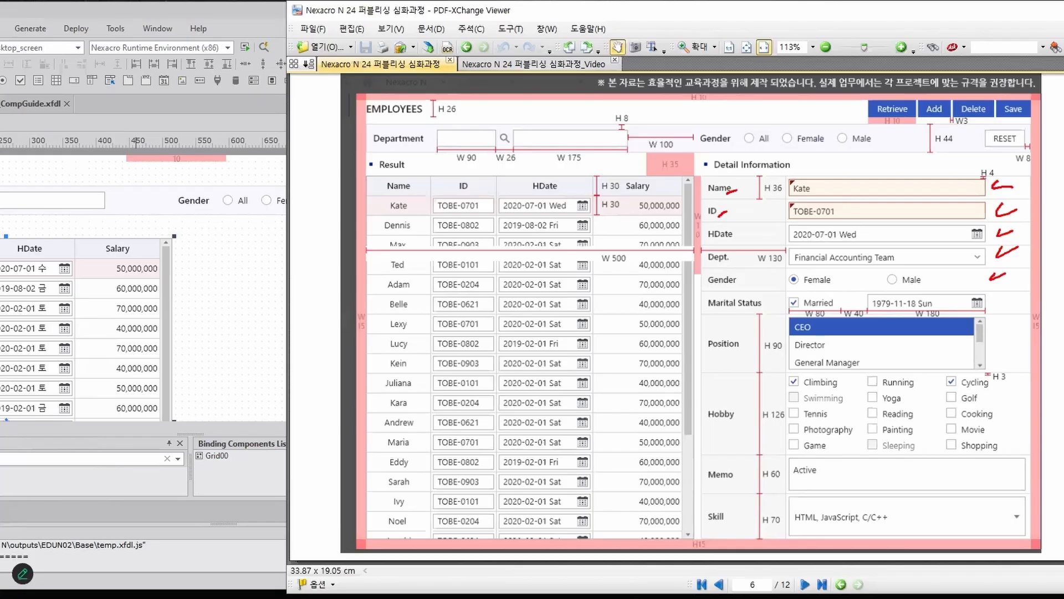
mouse_move(980, 258)
left_mouse_down()
mouse_move(967, 249)
mouse_move(979, 255)
left_mouse_up()
left_click_drag(971, 333, 968, 343)
mouse_move(773, 172)
left_mouse_down()
mouse_move(777, 183)
mouse_move(789, 171)
left_mouse_up()
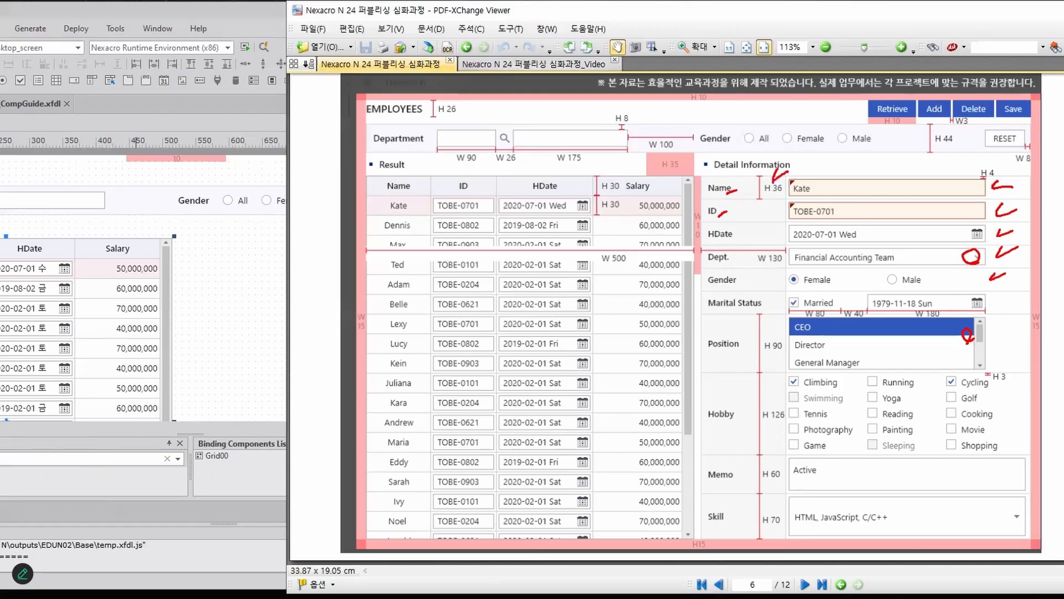
mouse_move(1017, 165)
left_mouse_down()
mouse_move(1018, 185)
mouse_move(1029, 162)
left_mouse_up()
- Copy the DetailLabel and DetailArea statics from Template_CompGuide.xfdl into temp.xfdl and place them in the empty area beside the grid
left_click(261, 23)
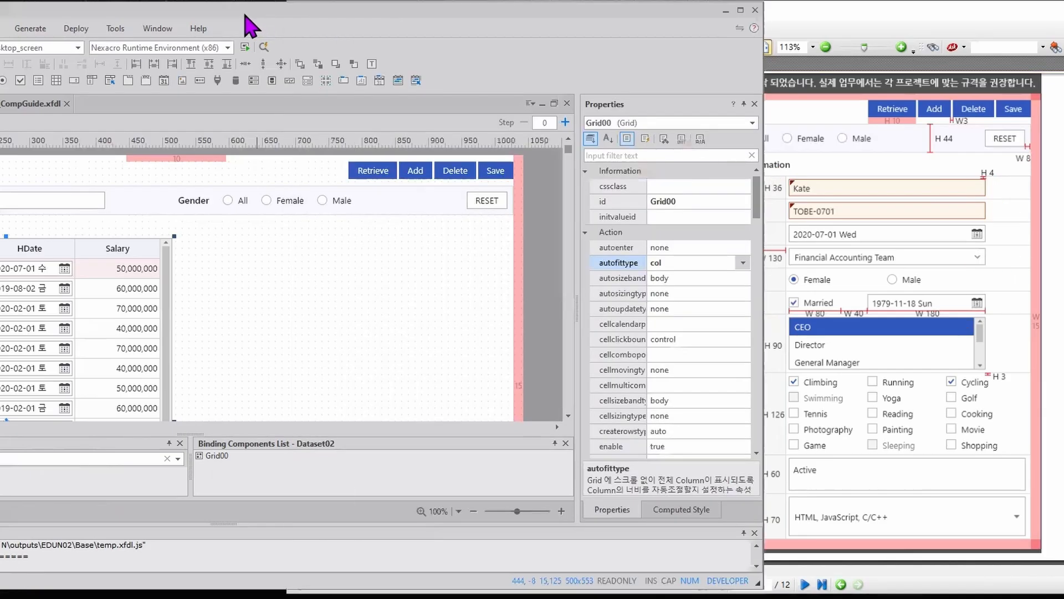
left_click_drag(257, 16, 322, 16)
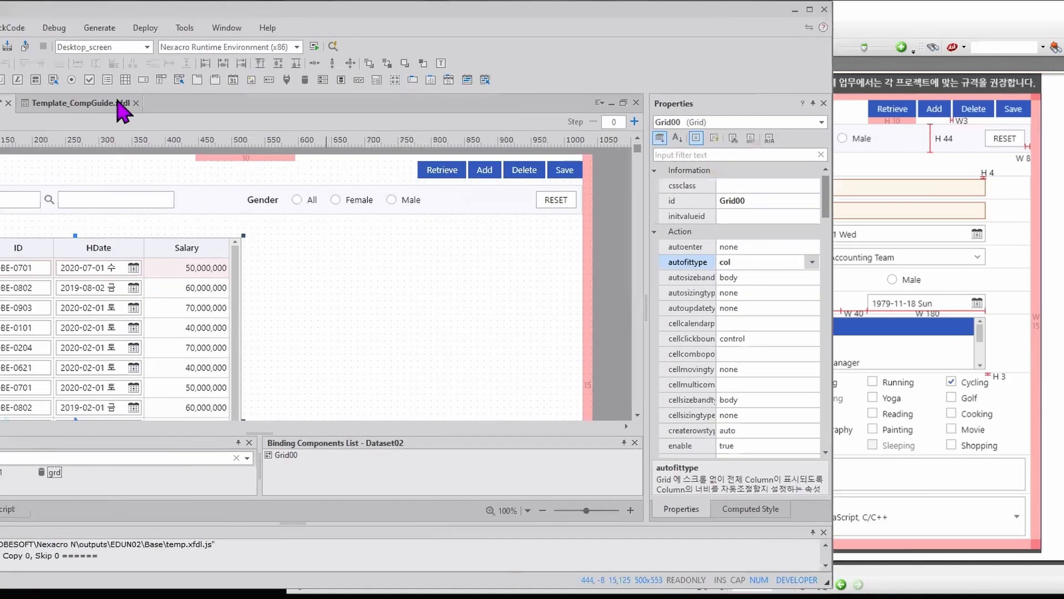
left_click(97, 103)
left_click(506, 204)
left_click(503, 265, "ctrl")
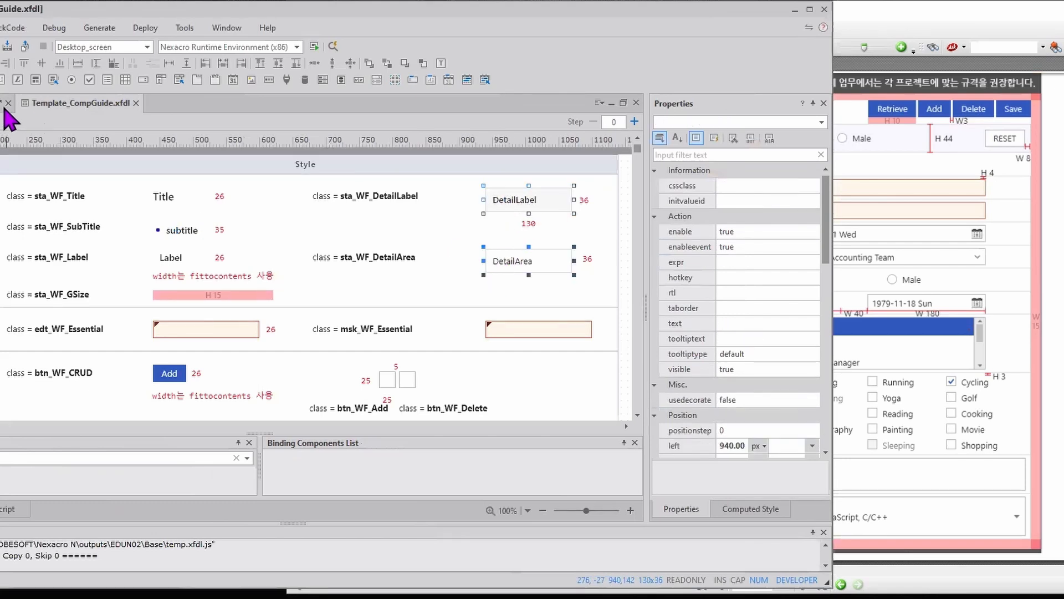
left_click_drag(202, 11, 251, 11)
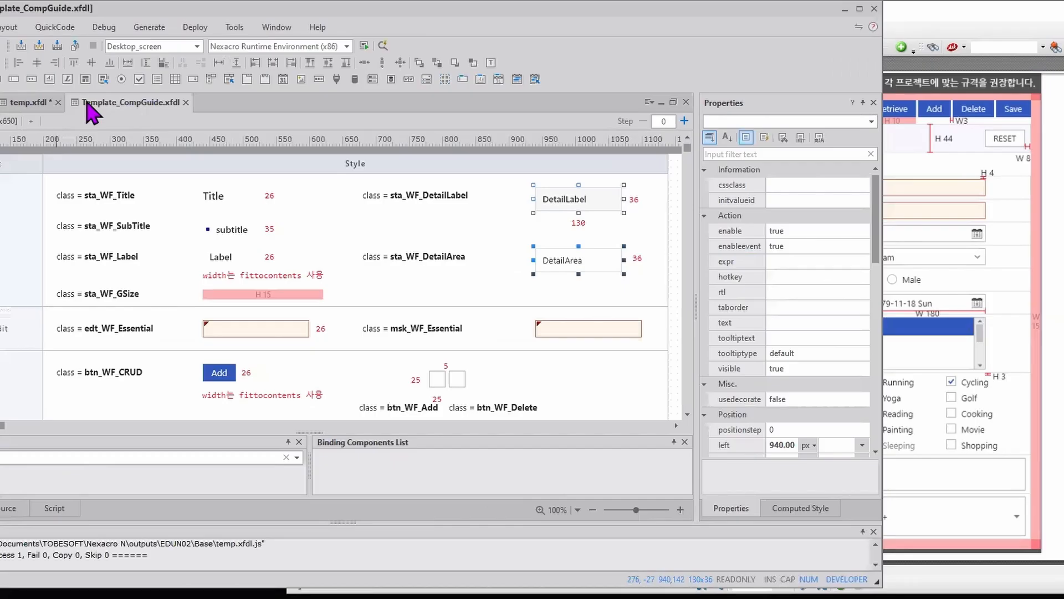
left_click(40, 103)
key("ctrl+v")
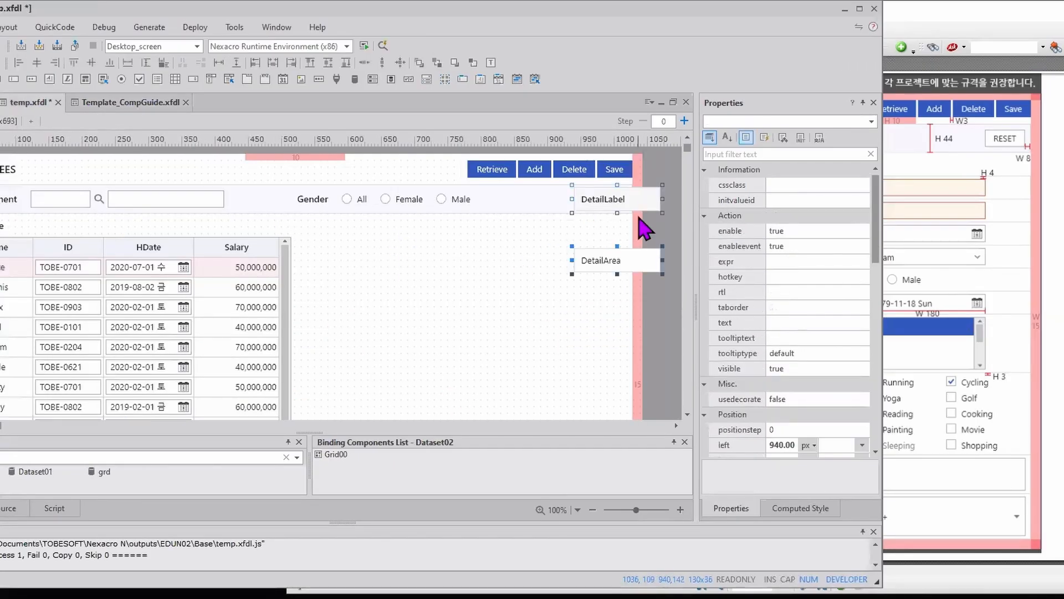
left_click_drag(599, 197, 499, 285)
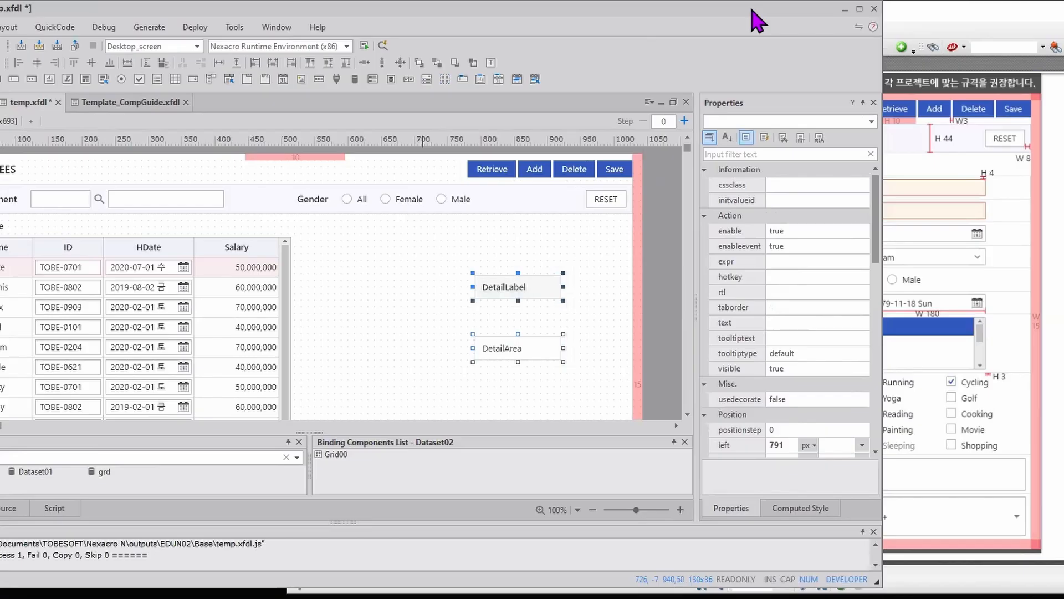
- Move the DetailLabel static next to the grid's header row and check the gap between them in the PDF design
left_click_drag(753, 10, 555, 10)
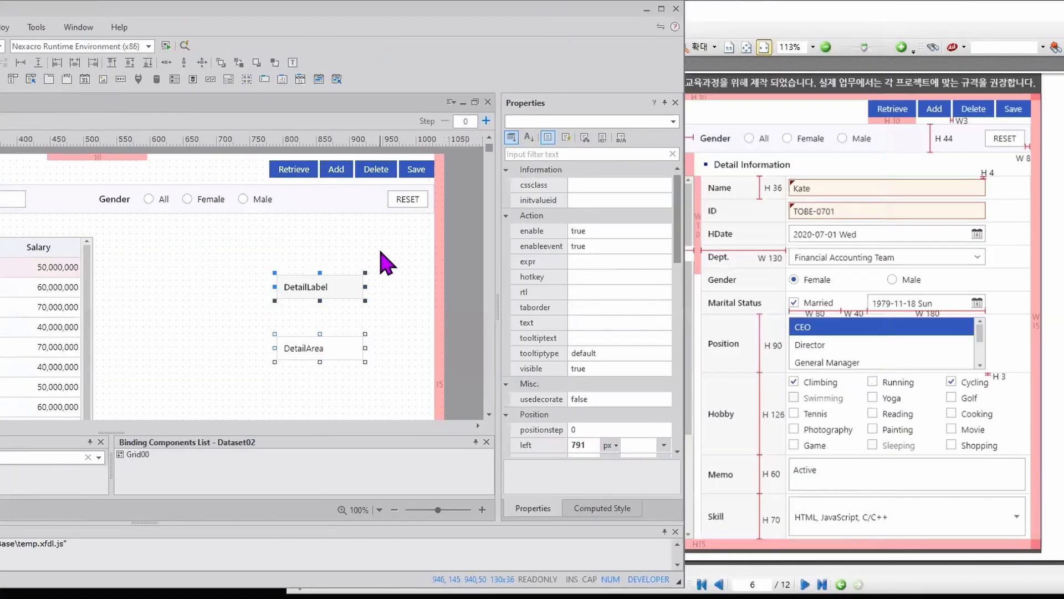
left_click(342, 258)
left_click_drag(300, 288, 141, 249)
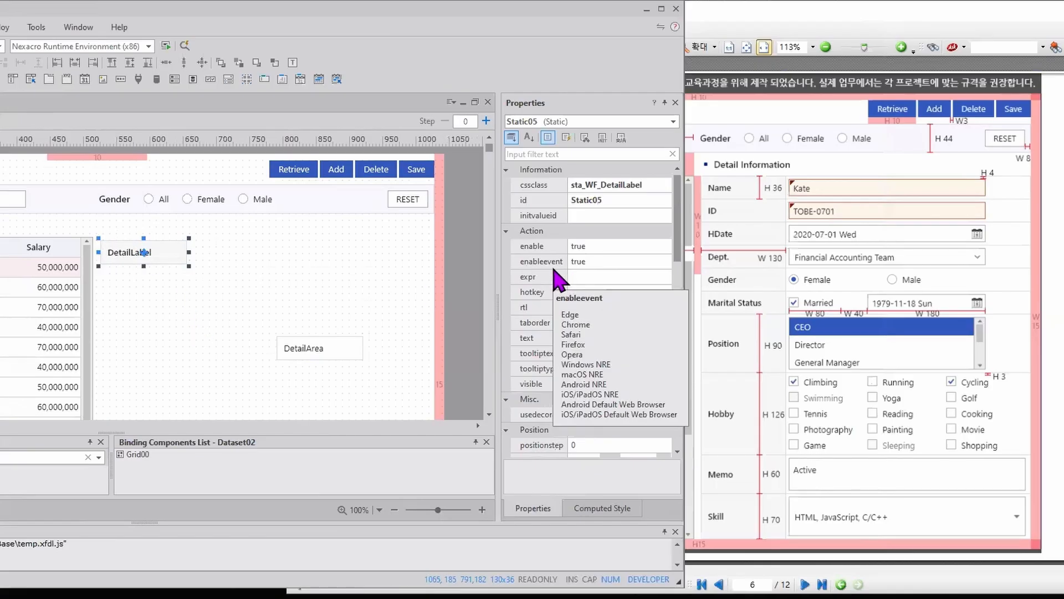
key("ctrl+2")
mouse_move(712, 174)
left_mouse_down()
mouse_move(693, 183)
mouse_move(703, 239)
mouse_move(709, 221)
left_mouse_up()
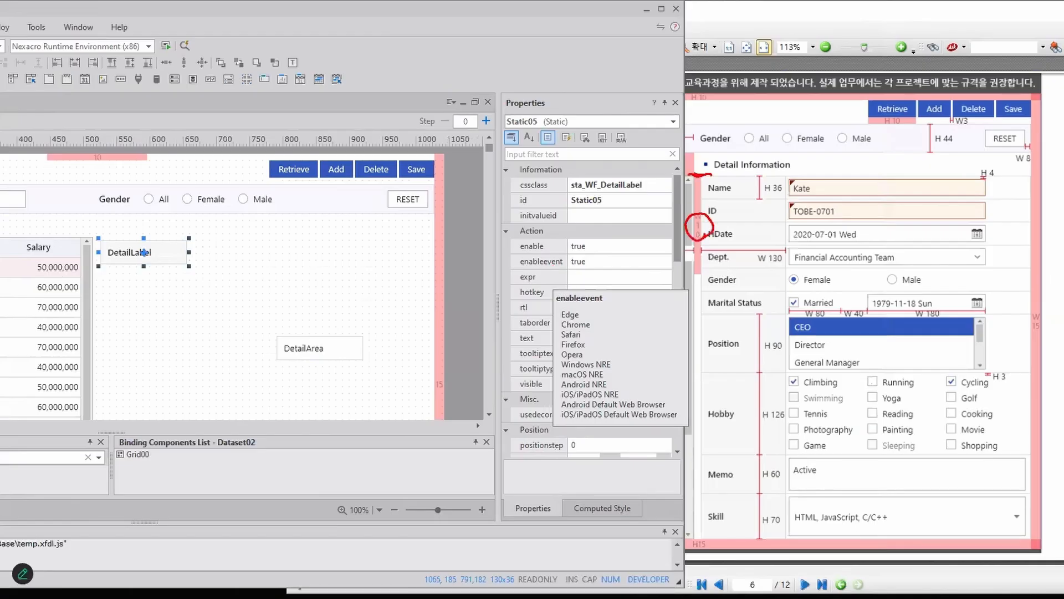
key("Escape")
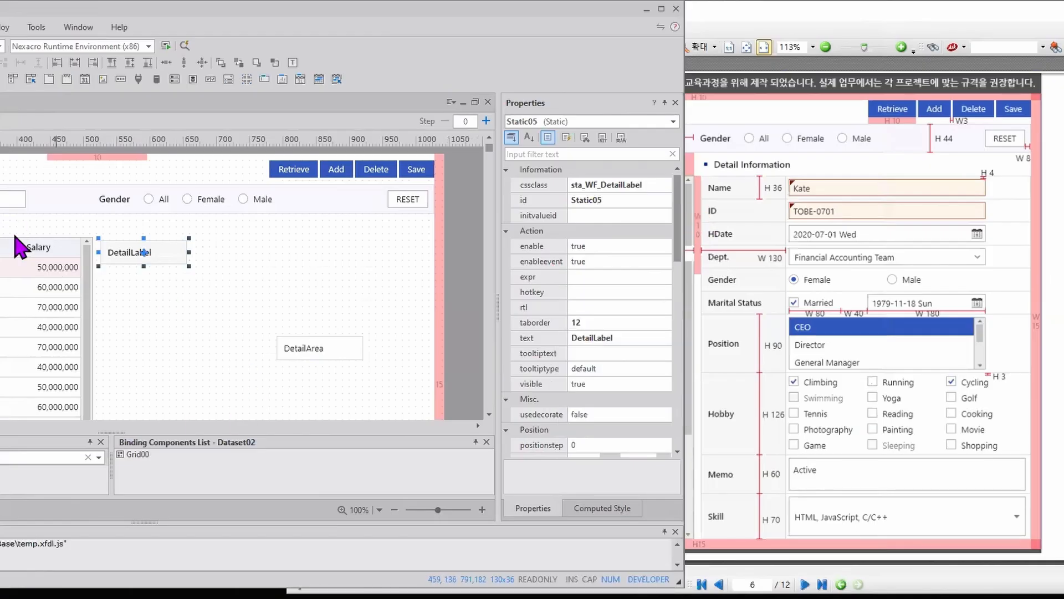
- Align the top of the DetailLabel static with the grid and set the horizontal interval between them to 10 px
left_click(57, 246, "ctrl")
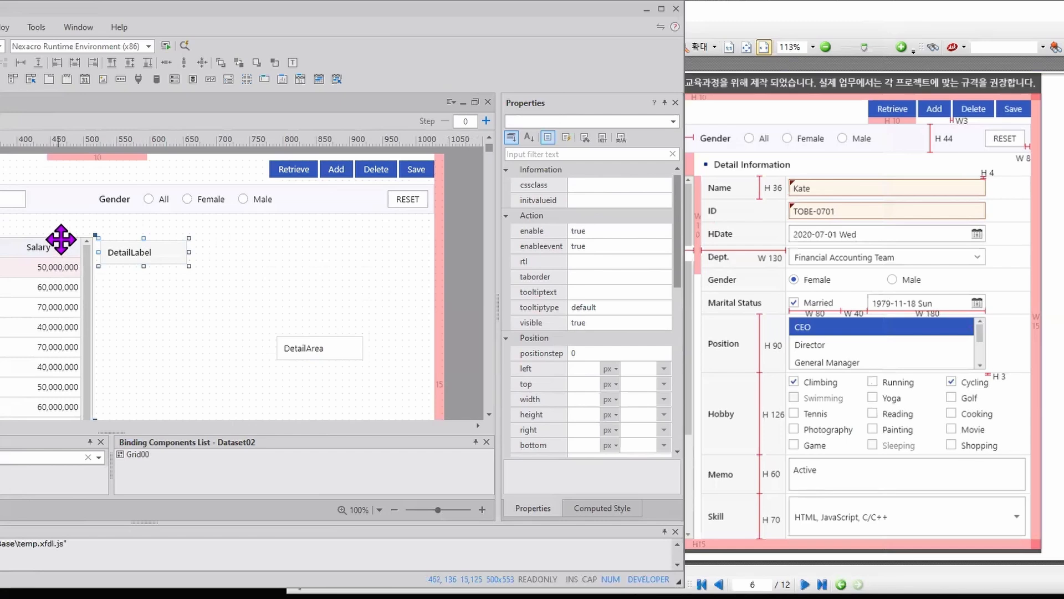
left_click_drag(210, 14, 276, 14)
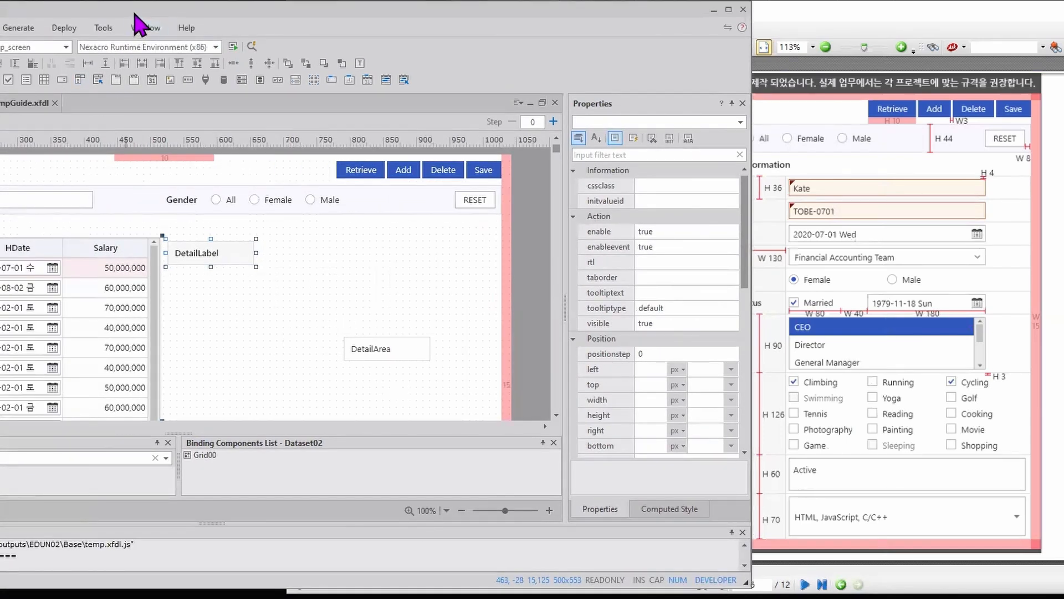
left_click_drag(135, 16, 229, 18)
left_click(37, 63)
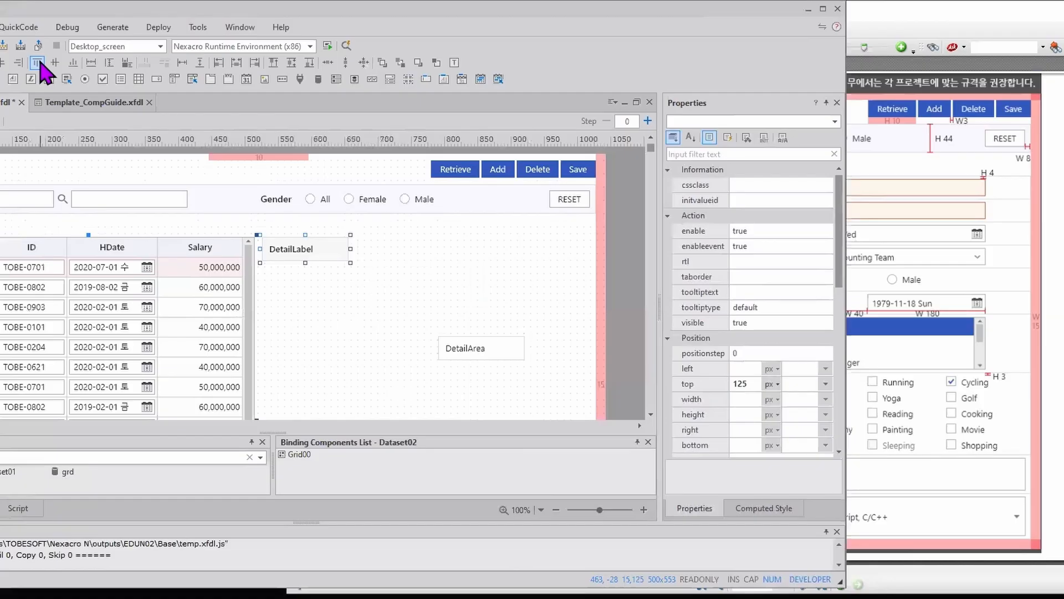
left_click(182, 62)
type("10")
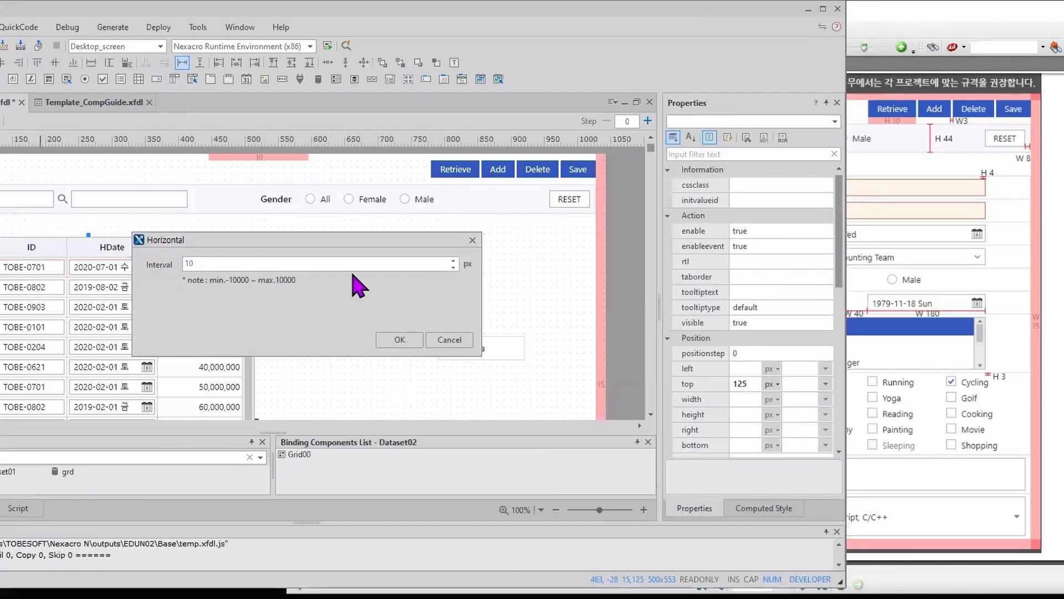
left_click(398, 337)
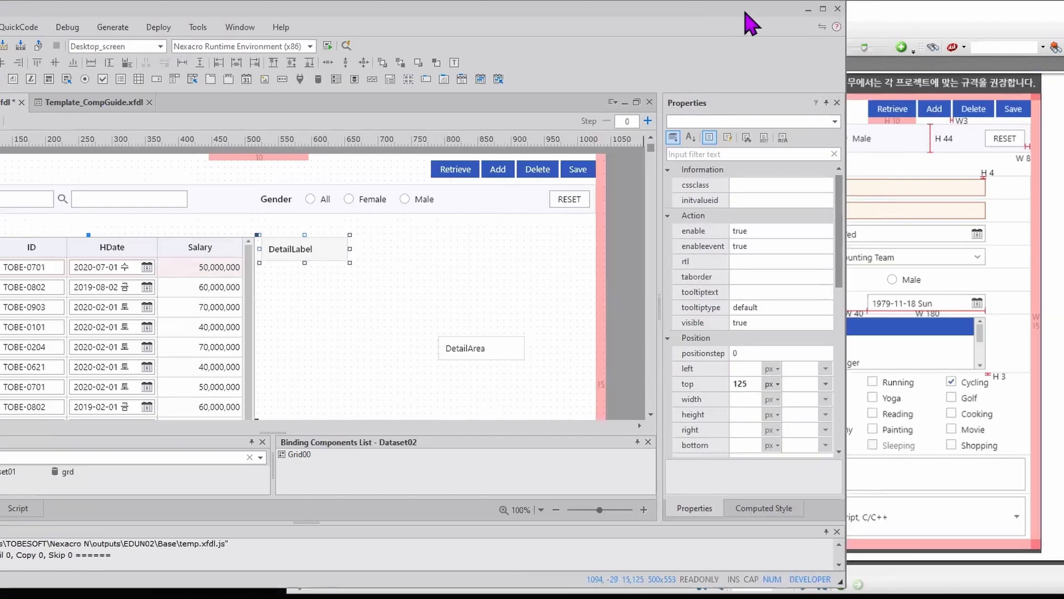
- Examine the row heights of the Detail Information labels, from ID down to Skill, in the PDF design
left_click_drag(750, 20, 591, 20)
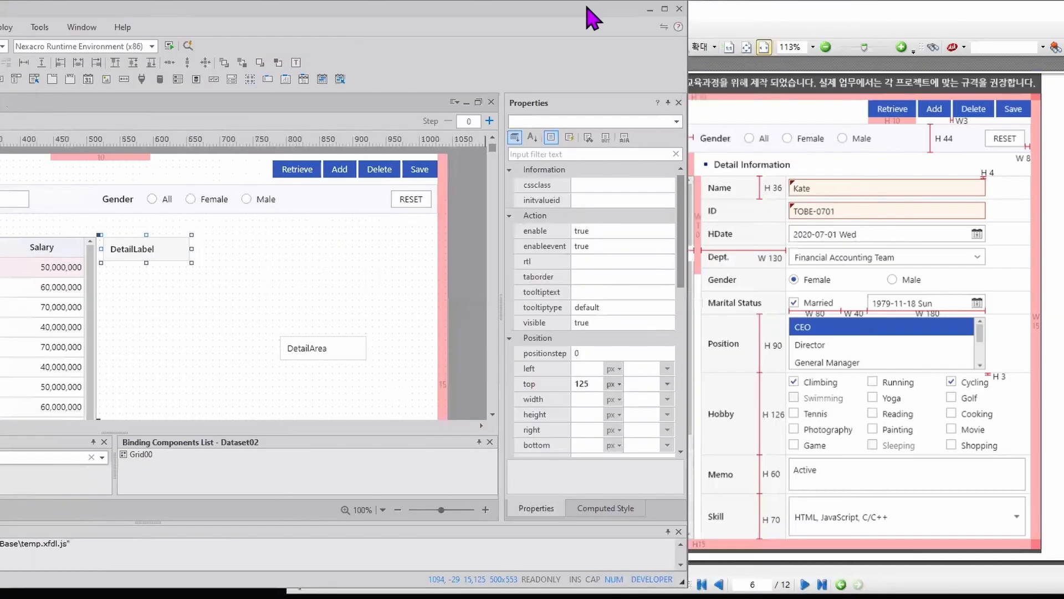
key("ctrl+2")
left_click_drag(746, 209, 752, 252)
left_click_drag(768, 256, 753, 286)
left_click_drag(773, 300, 761, 337)
left_click_drag(784, 427, 775, 472)
left_click_drag(762, 529, 786, 517)
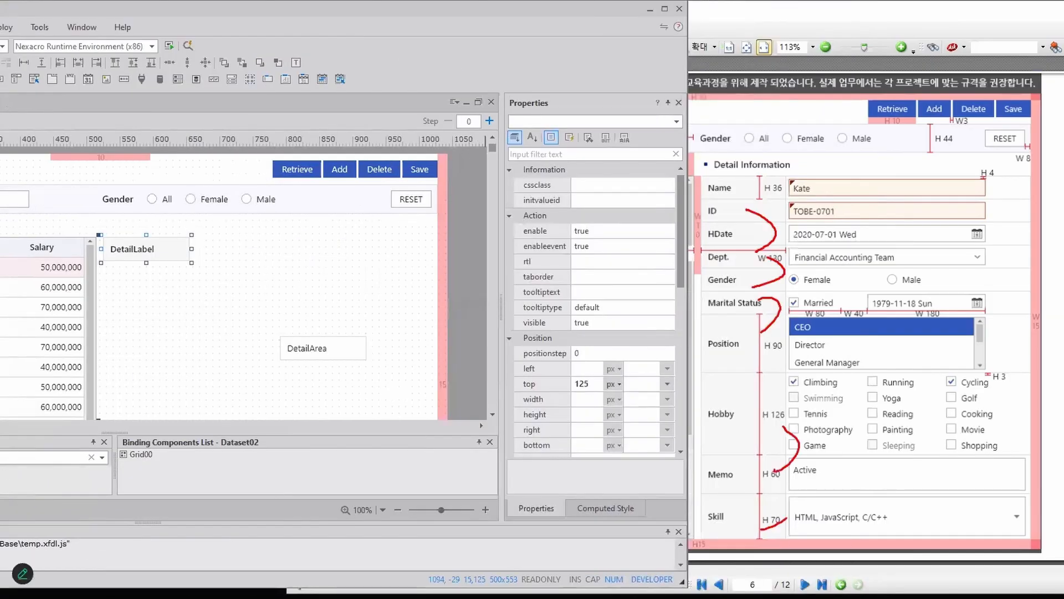
key("Escape")
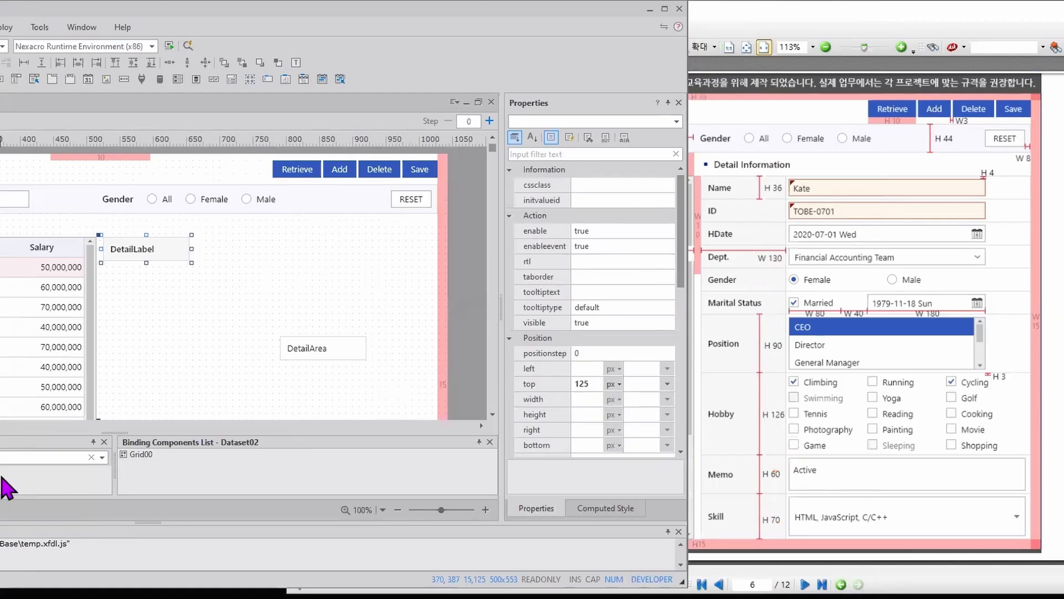
- Duplicate the DetailLabel static nine times to supply a label for every Detail Information row
left_click(147, 253)
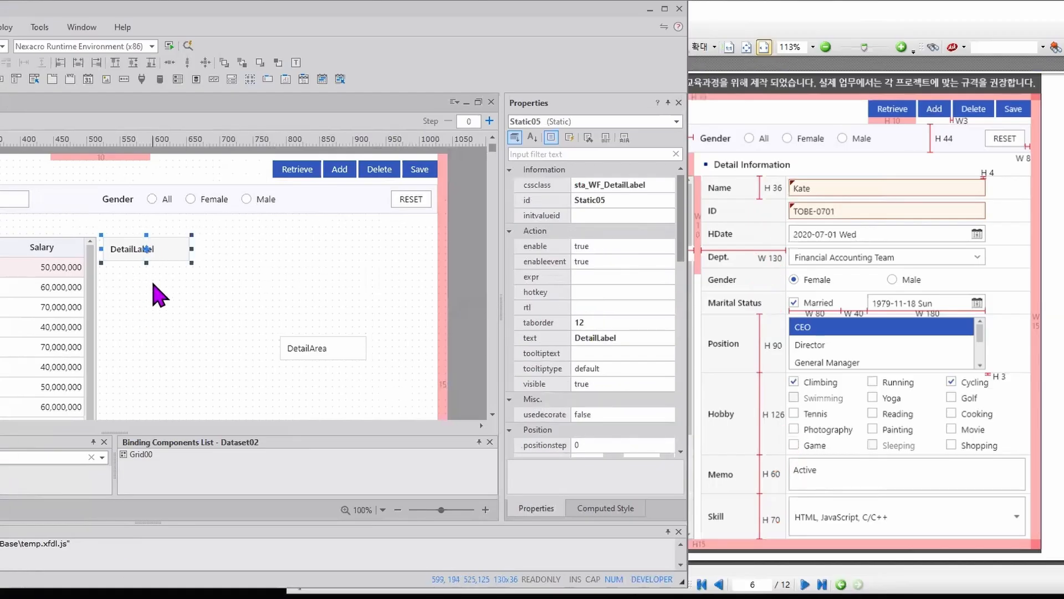
key("ctrl+c")
key("ctrl+v")
key("ctrl+v")
key("ctrl+v")
key("ctrl+v")
key("ctrl+v")
key("ctrl+v")
key("ctrl+v")
key("ctrl+v")
key("ctrl+v")
- Align the left edges of all DetailLabel statics and stack them in a column with equal vertical intervals
left_click_drag(266, 337, 83, 224)
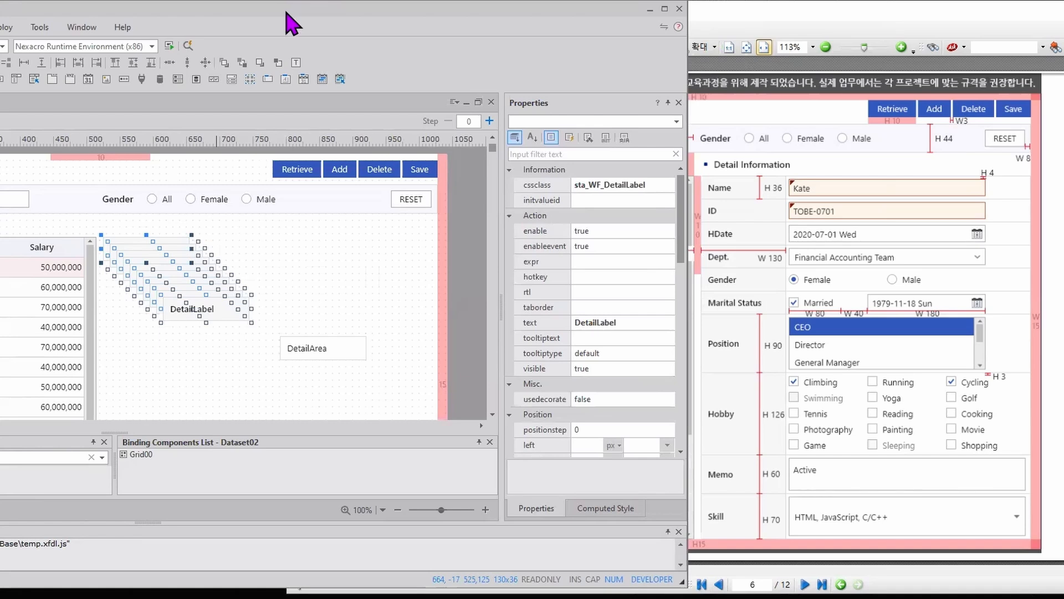
left_click_drag(286, 17, 483, 19)
left_click(21, 65)
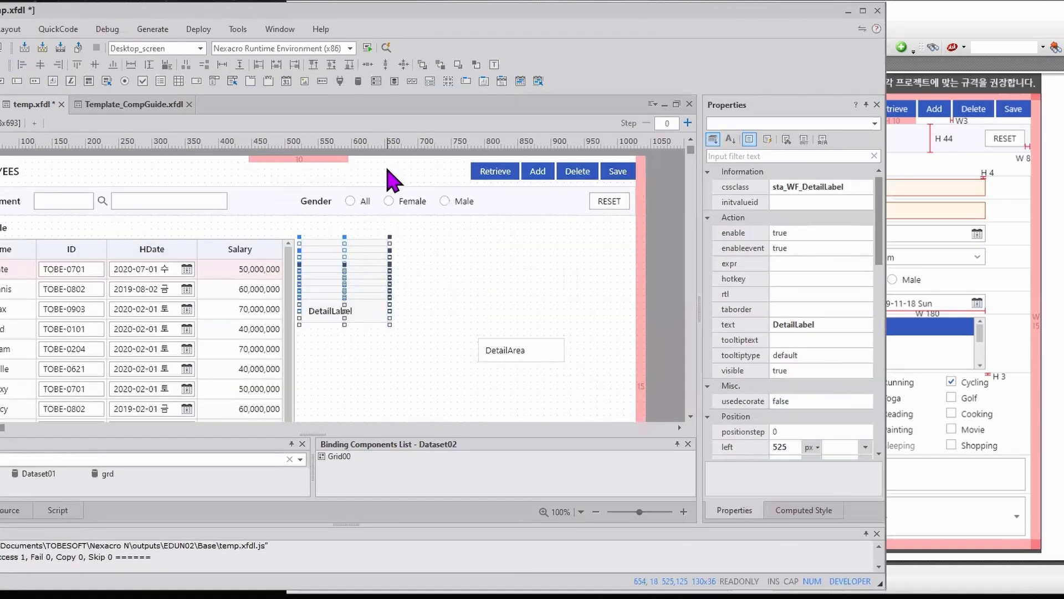
left_click(240, 64)
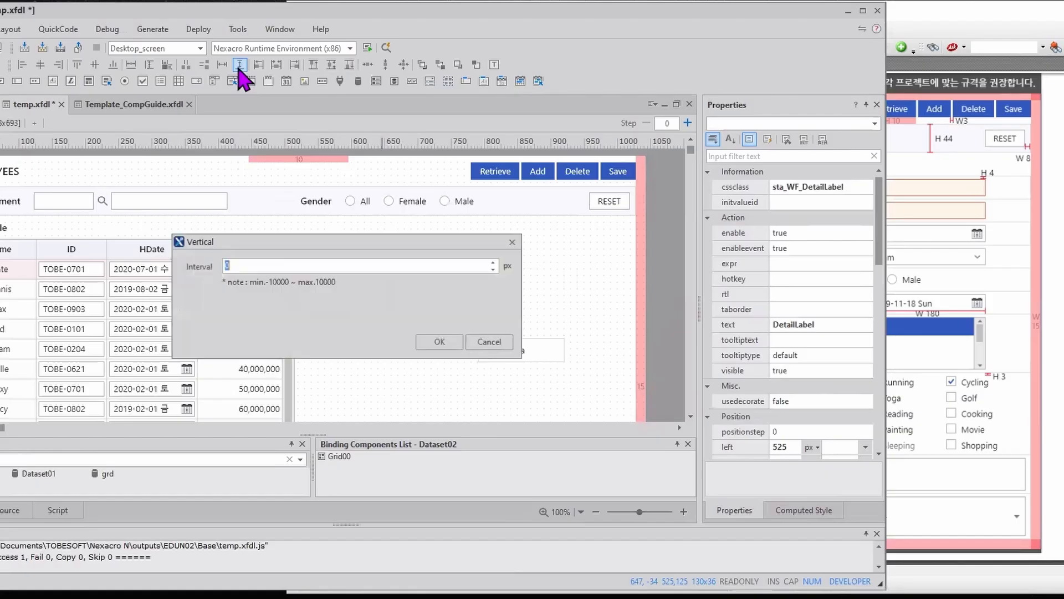
left_click(434, 345)
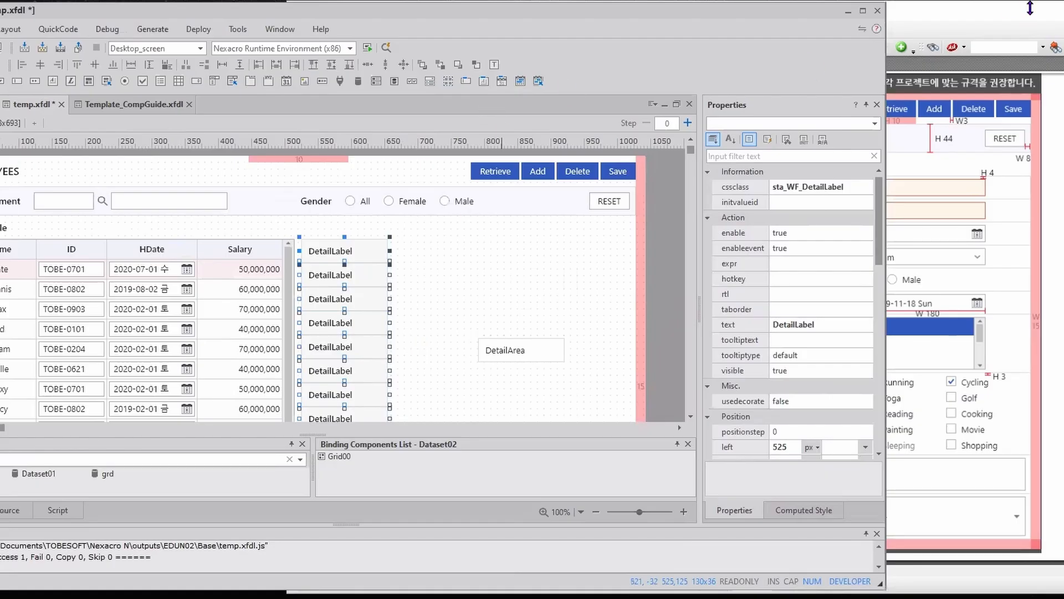
- Check the label rows in the PDF design and set the vertical interval between the DetailLabel statics to -1 px
left_click(896, 18)
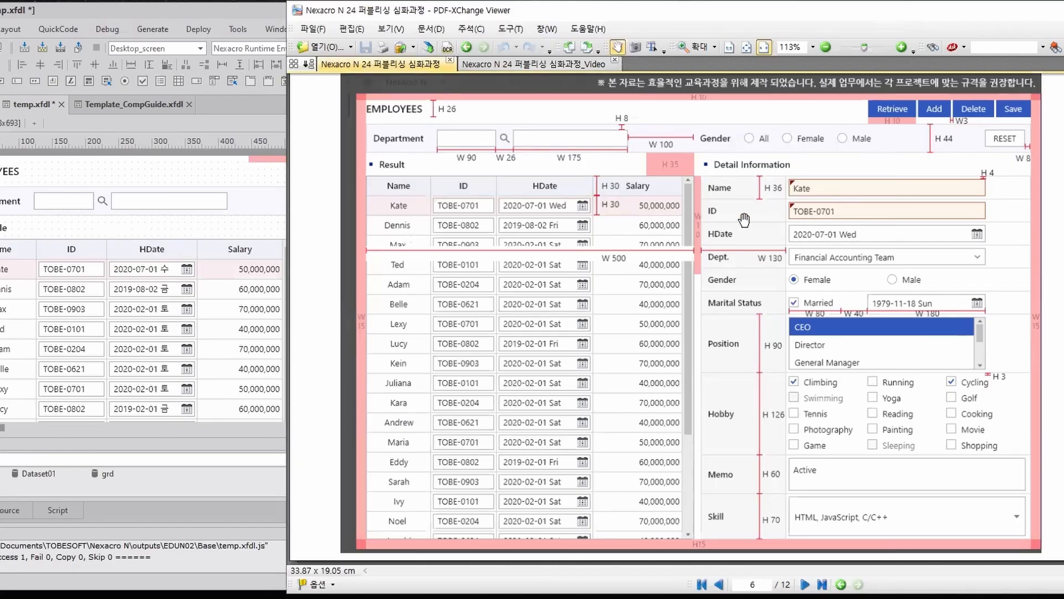
left_click(268, 18)
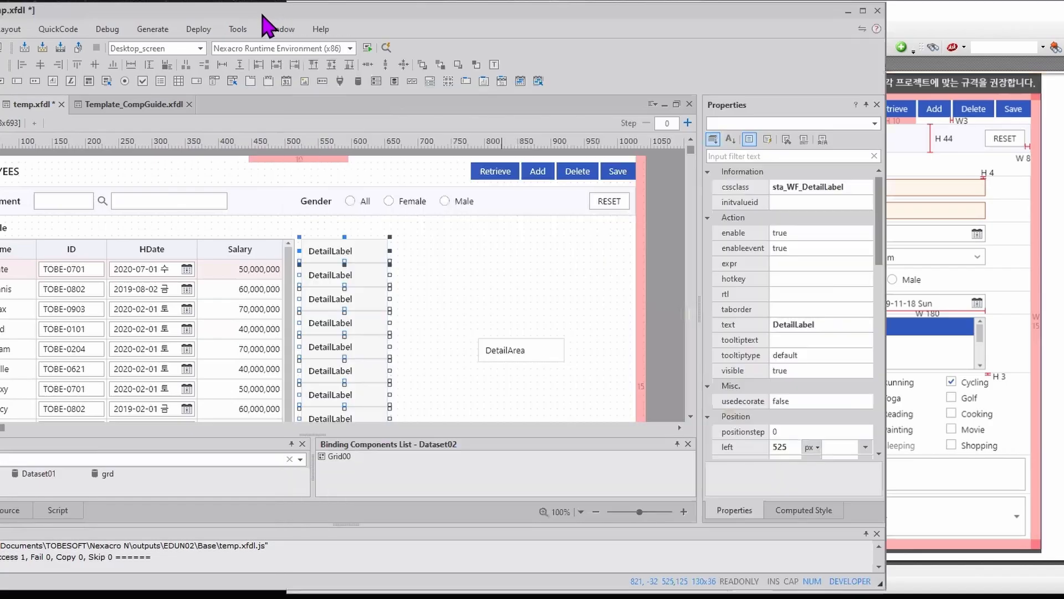
scroll(421, 316, "down", 3)
left_click_drag(283, 396, 165, 209)
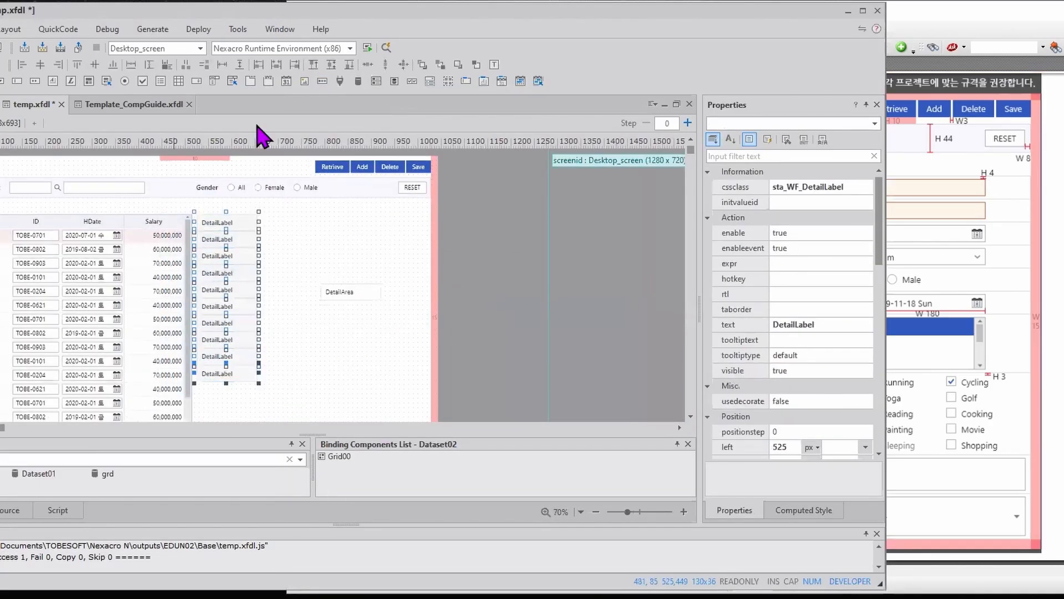
left_click(239, 66)
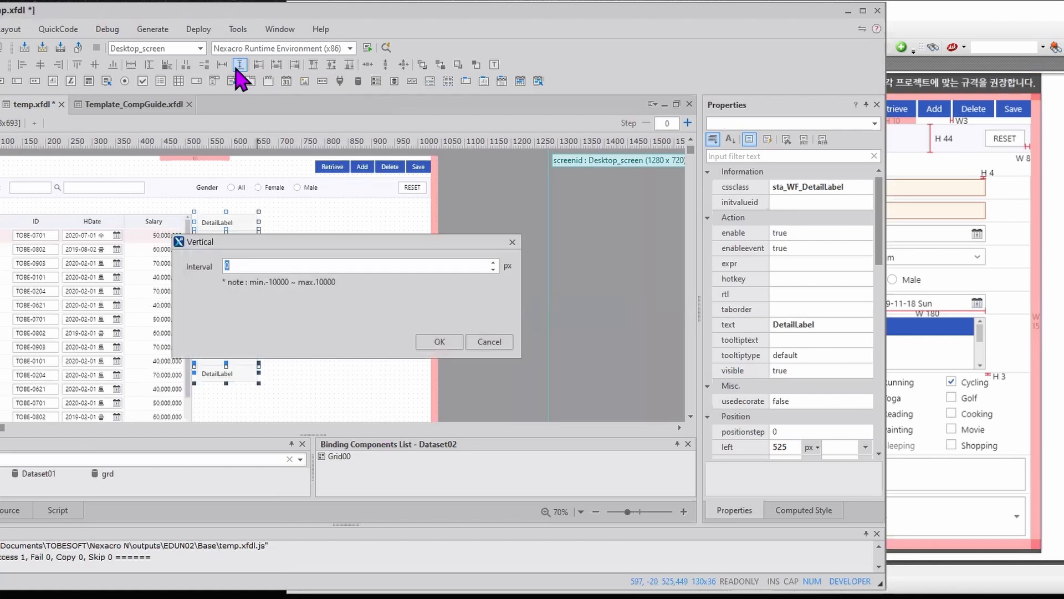
type("-1")
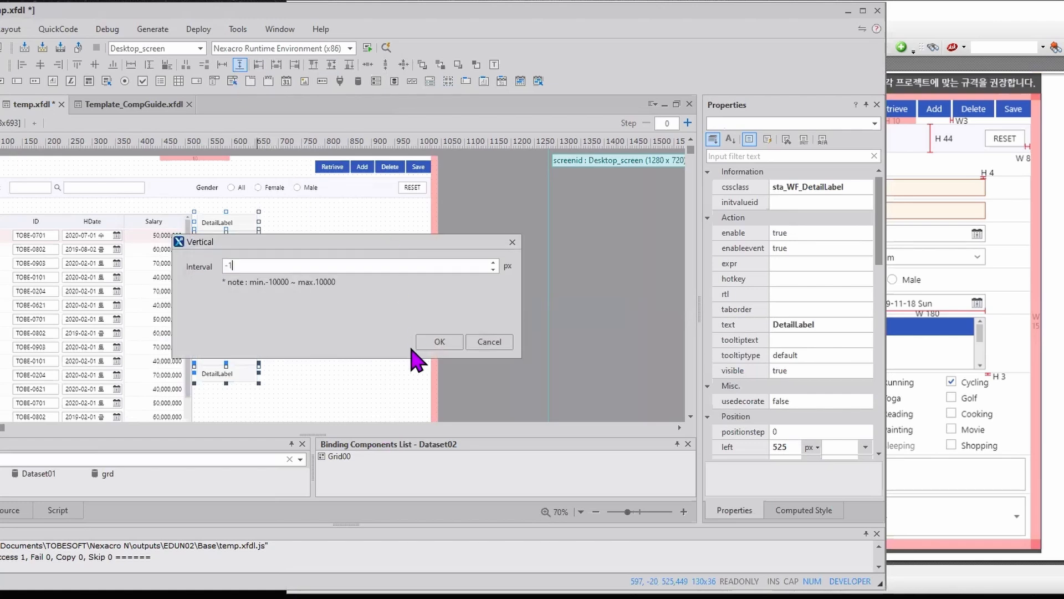
left_click(433, 340)
left_click(565, 512)
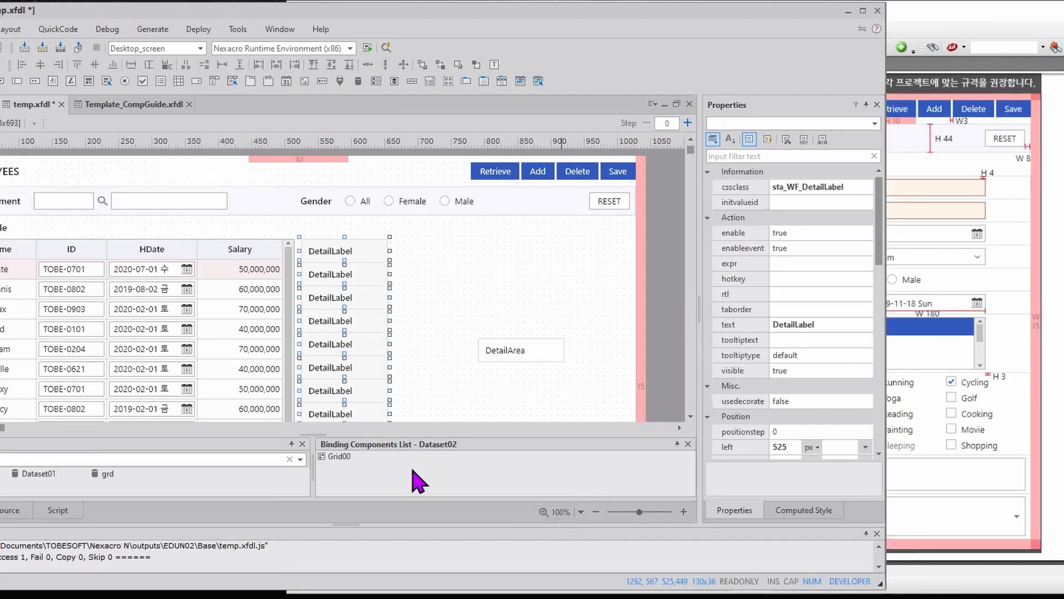
left_click(435, 257)
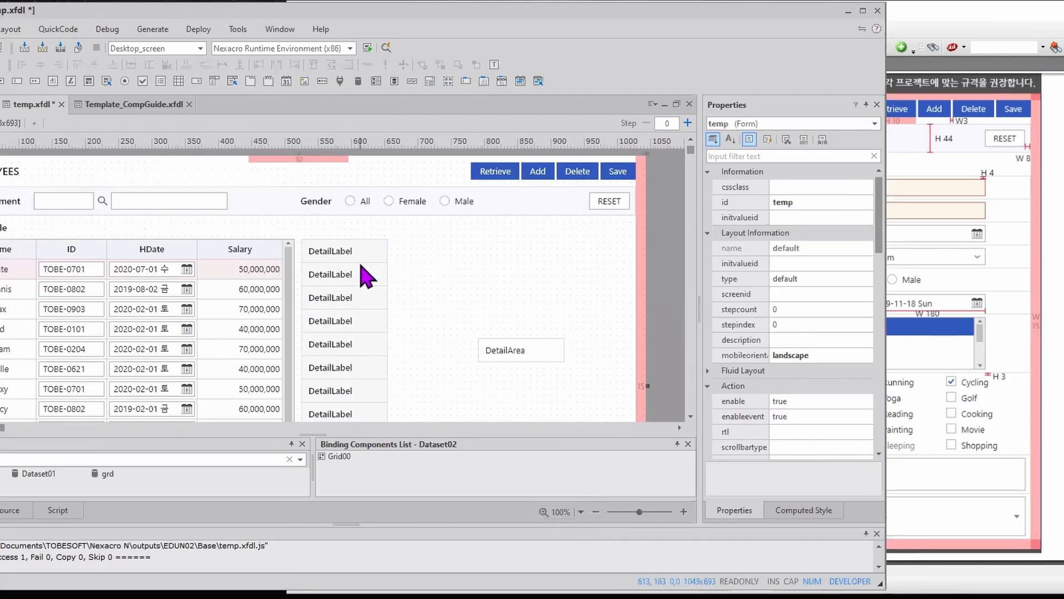
- Place the DetailArea static directly beside the first DetailLabel with tops aligned, using a horizontal interval that puts its left at 654
left_click_drag(791, 15, 623, 15)
left_click_drag(369, 348, 289, 251)
left_click(244, 251, "ctrl")
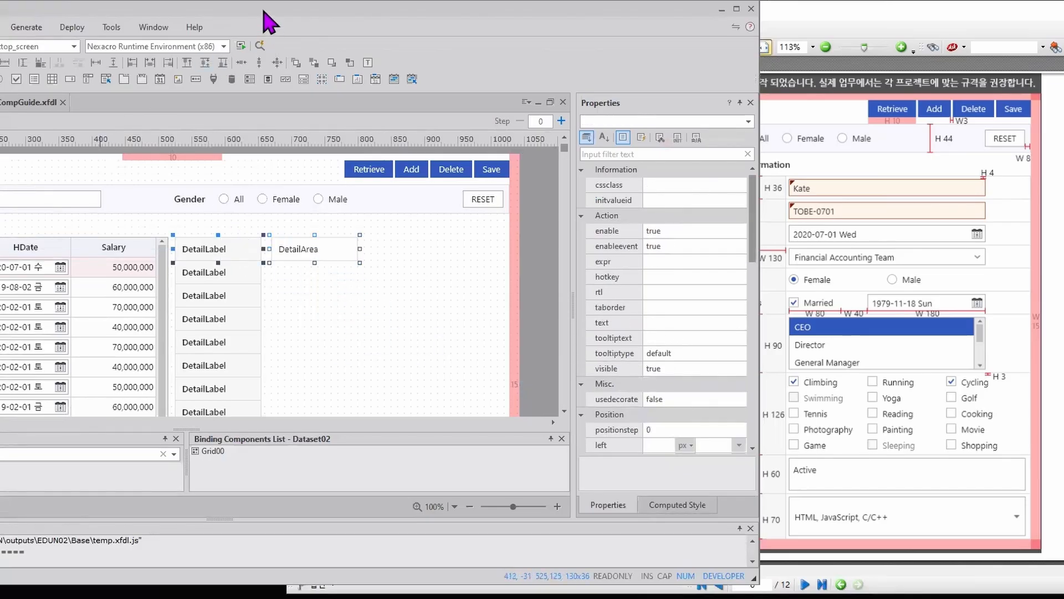
left_click_drag(264, 12, 406, 15)
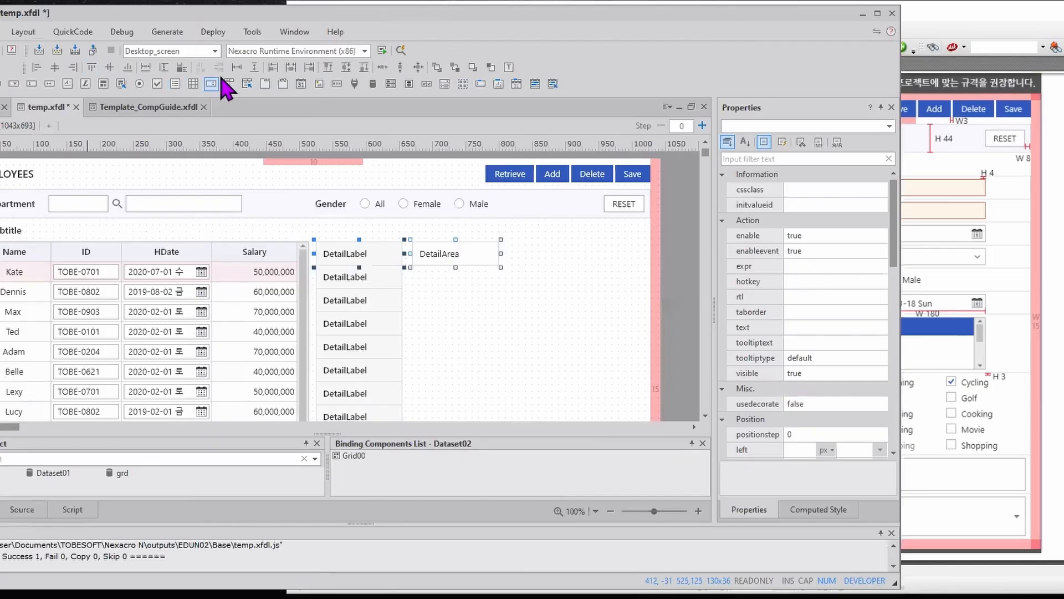
left_click(237, 67)
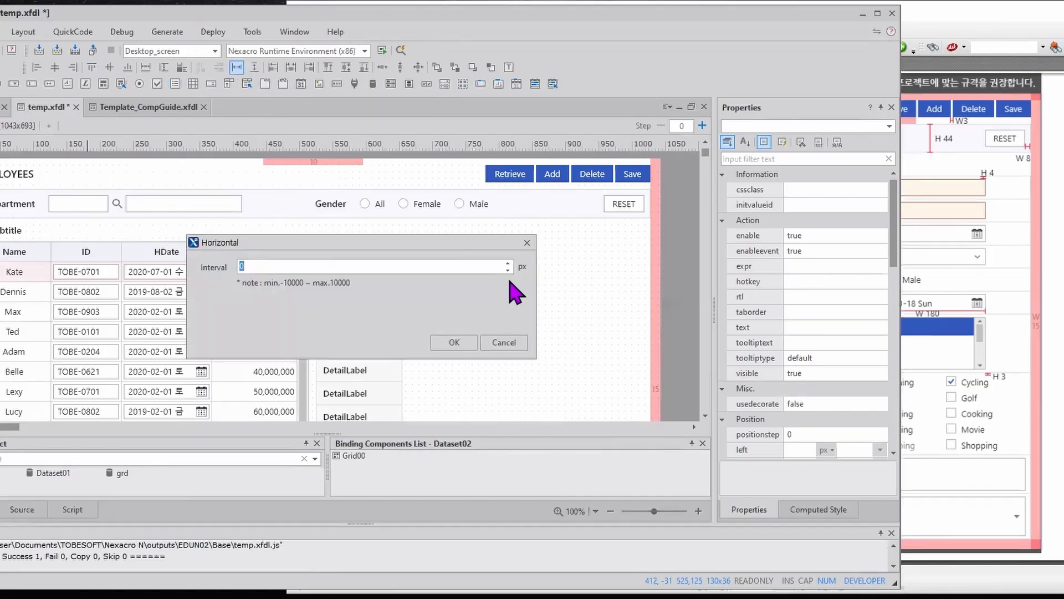
left_click(443, 342)
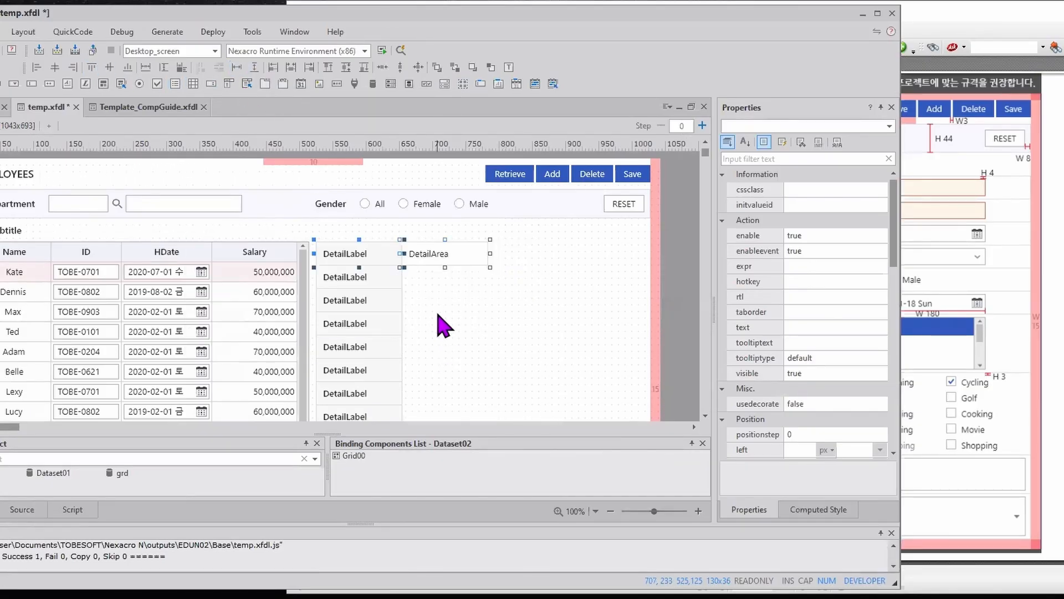
- Widen the DetailArea static to about 373 px so it reaches the right margin guide, and clear its text
left_click(442, 315)
left_click(439, 257)
left_click_drag(489, 254, 649, 260)
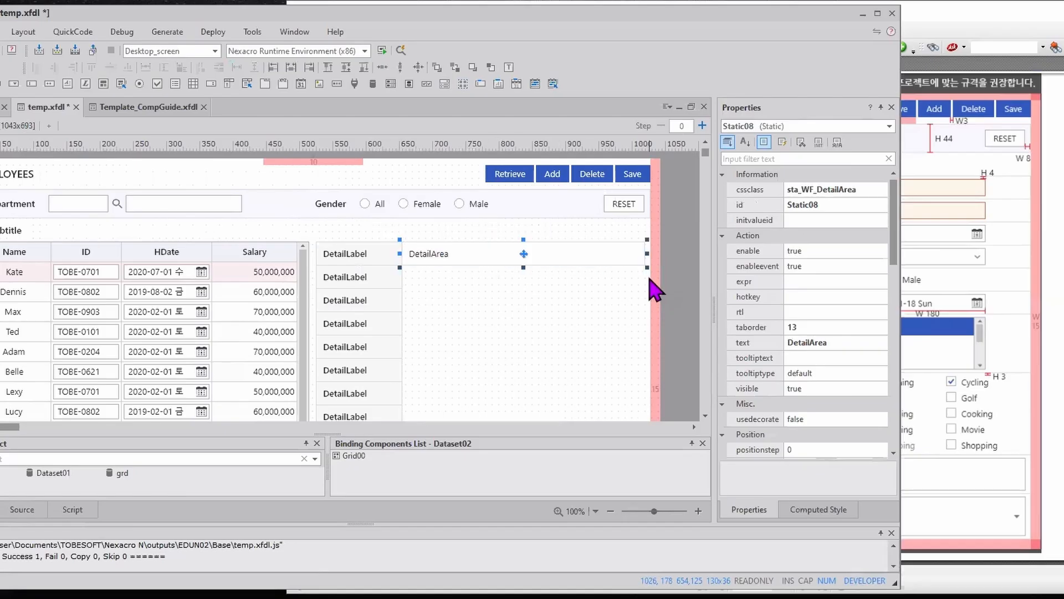
key("shift+Right")
key("shift+Right")
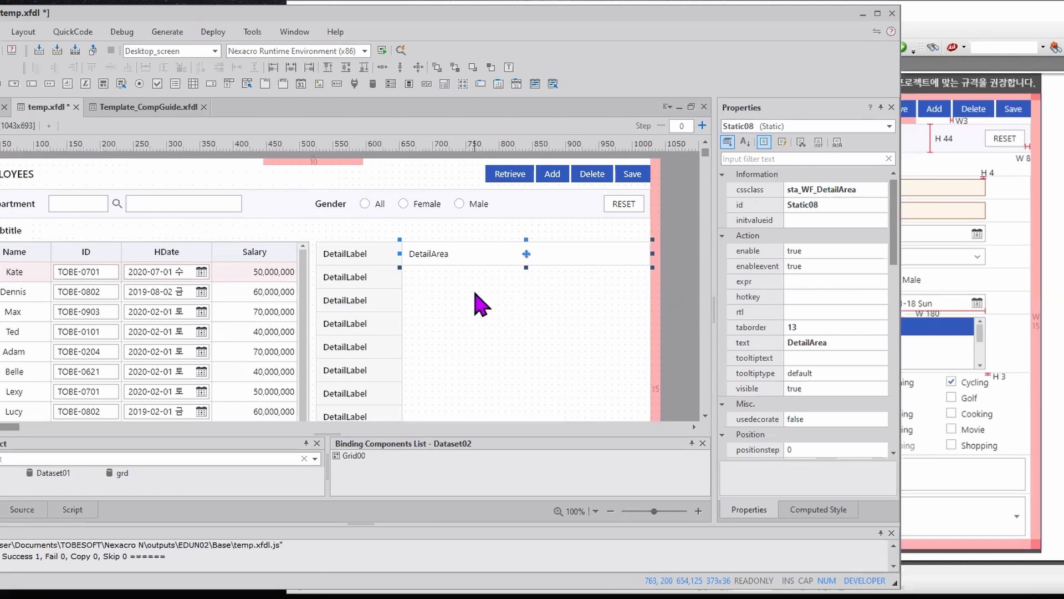
left_click(817, 342)
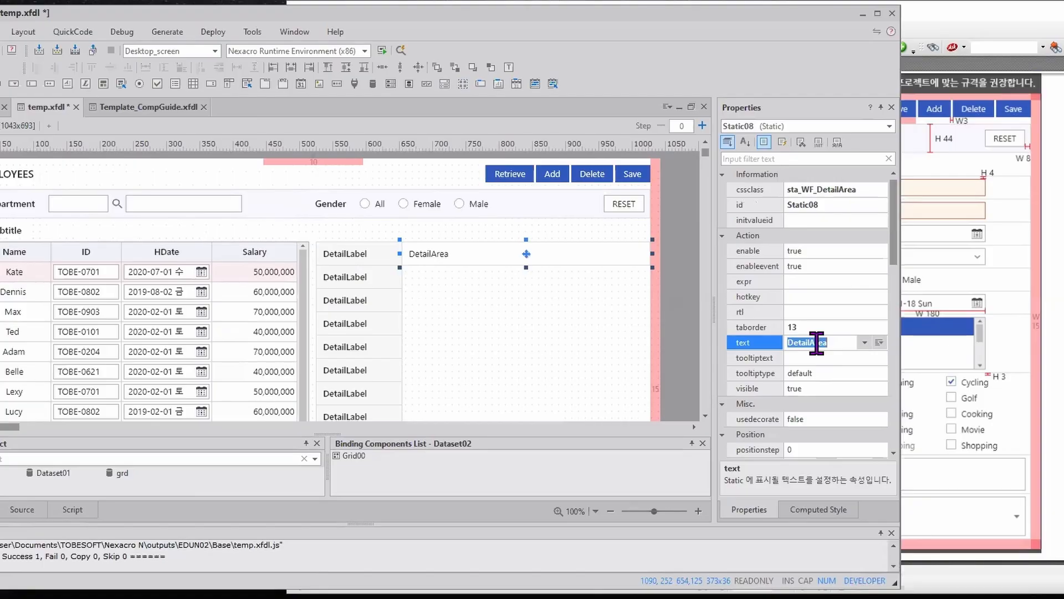
key("BackSpace")
key("Return")
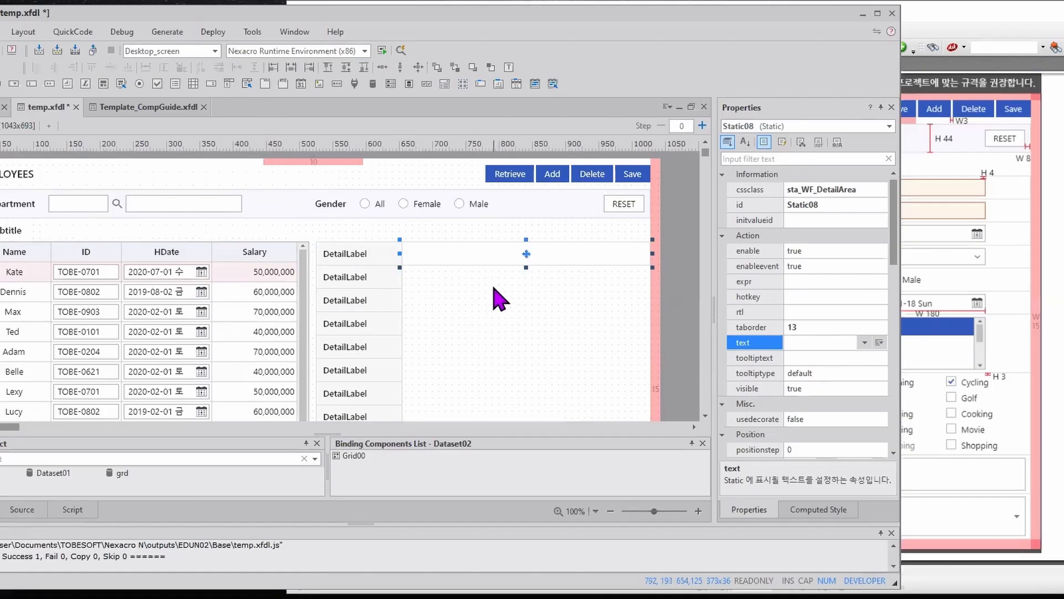
- Duplicate the blank DetailArea static to supply one area for each remaining label row
left_click(475, 274)
left_click(482, 261)
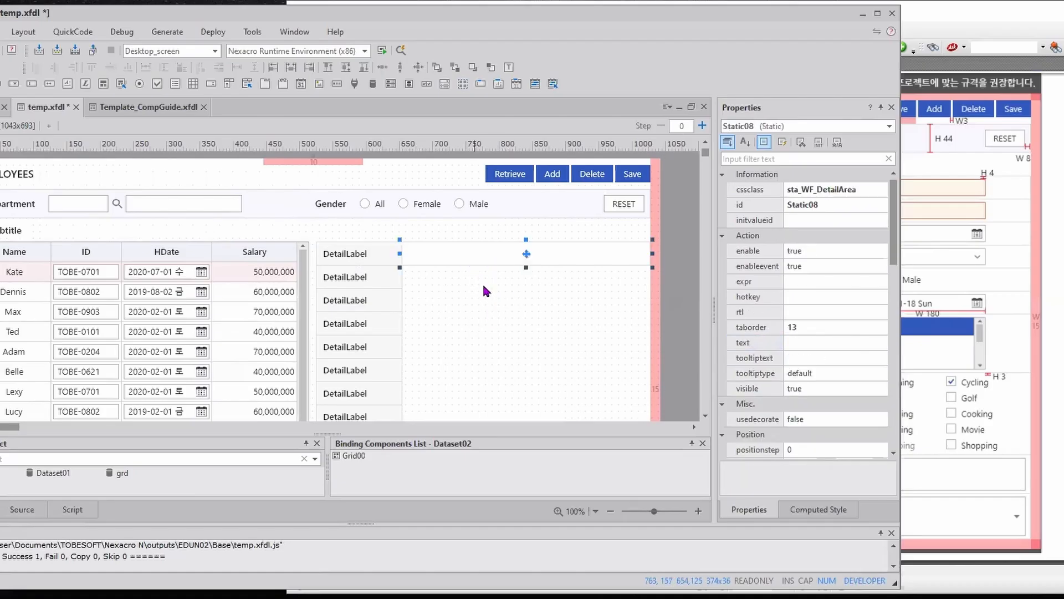
key("ctrl+v")
key("ctrl+v")
key("ctrl+v")
key("ctrl+v")
key("ctrl+v")
key("ctrl+v")
key("ctrl+v")
key("ctrl+v")
- Align the left edges of all DetailArea statics and space them vertically to match the DetailLabel rows
left_click_drag(12, 427, 21, 428)
left_click_drag(649, 373, 267, 221)
left_click(302, 242)
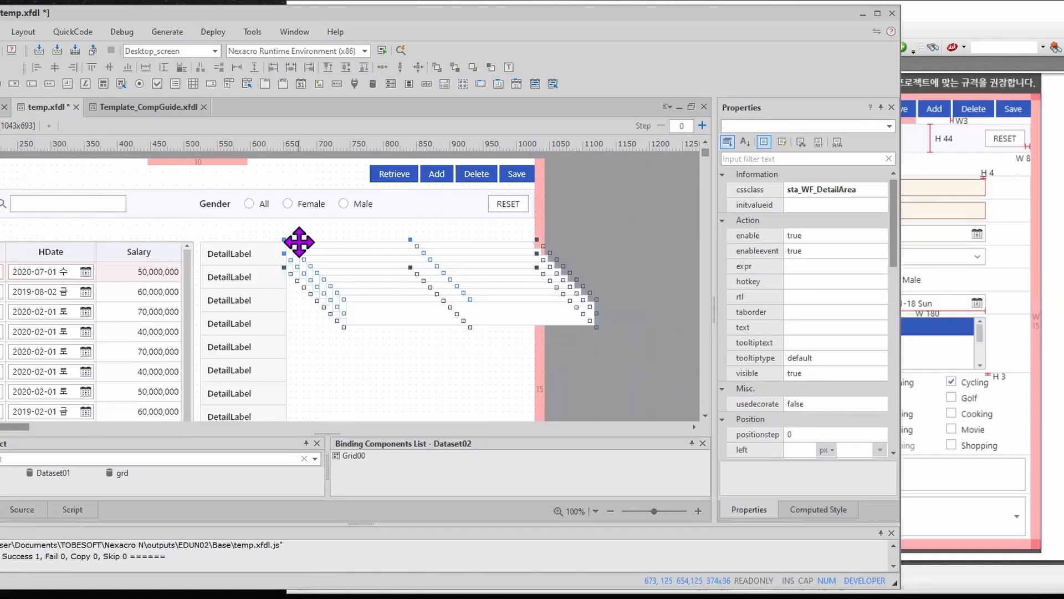
left_click(36, 67)
left_click(254, 67)
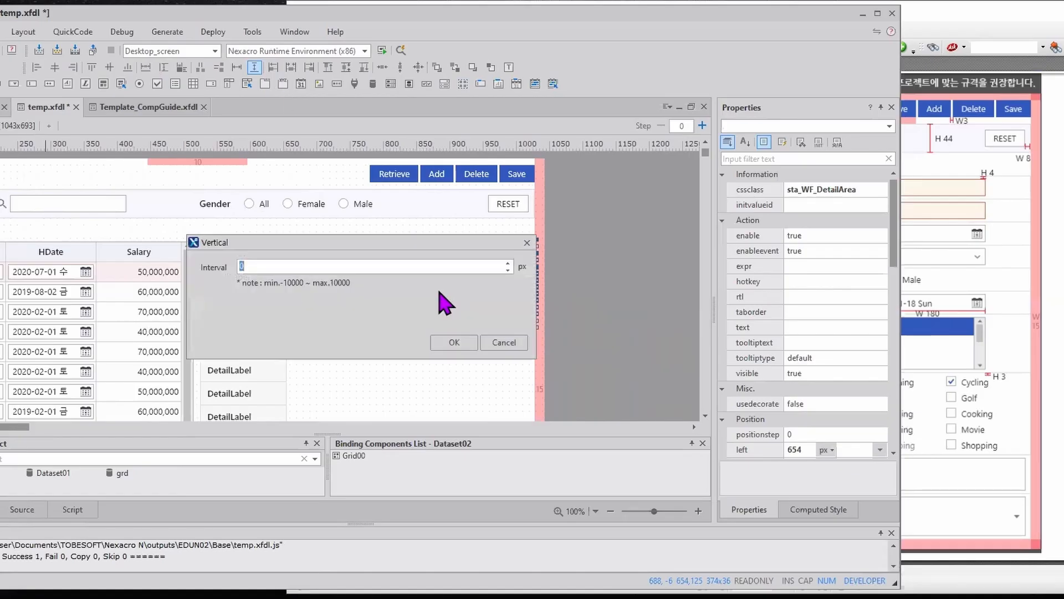
key("Return")
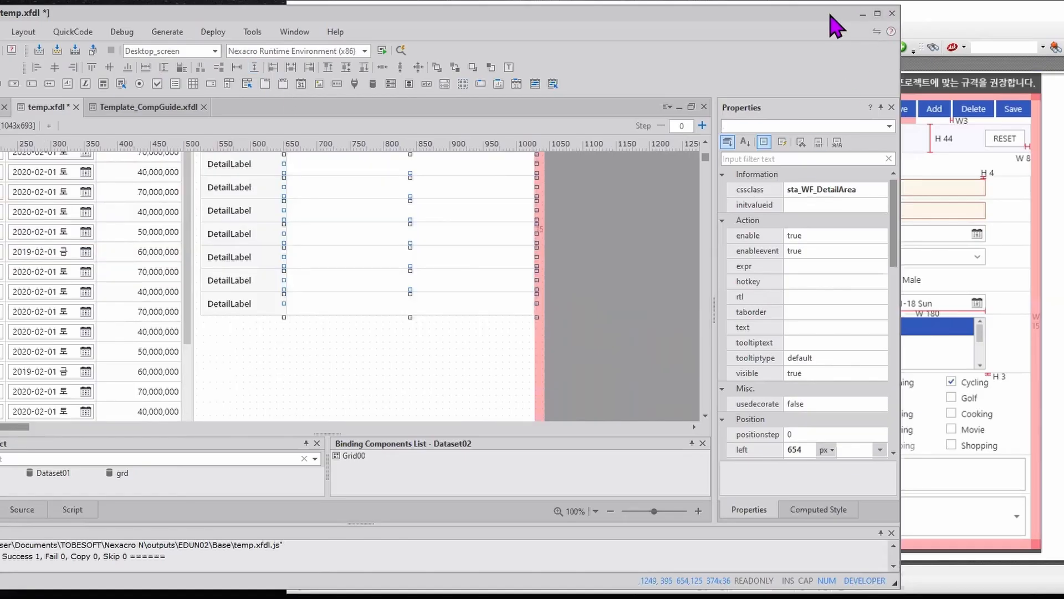
- Compare the stacked label and area rows with the Detail Information section in the PDF design
left_click_drag(830, 15, 633, 17)
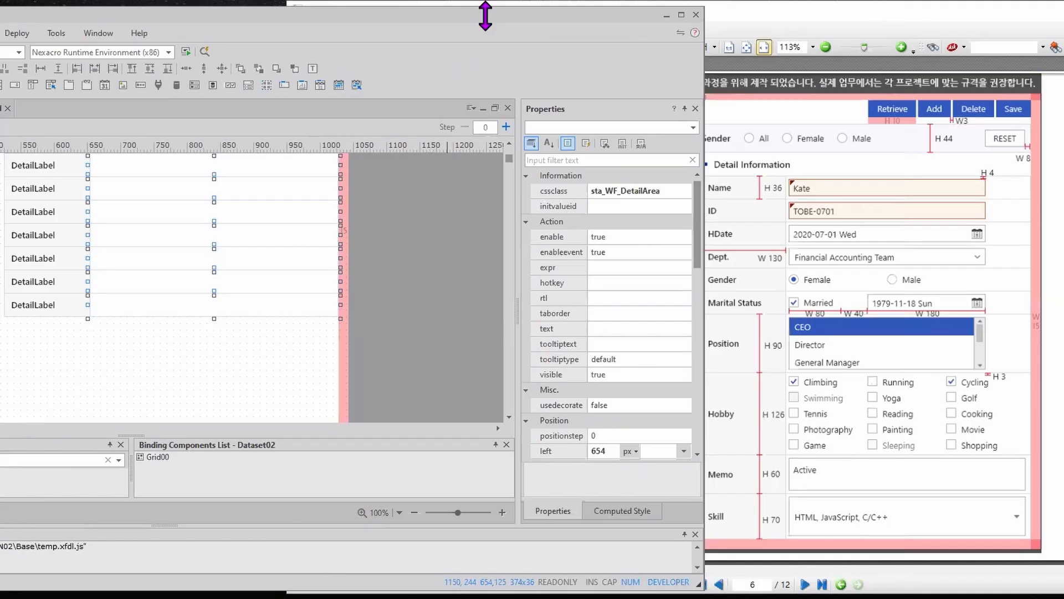
left_click(732, 17)
left_click_drag(730, 8, 762, 8)
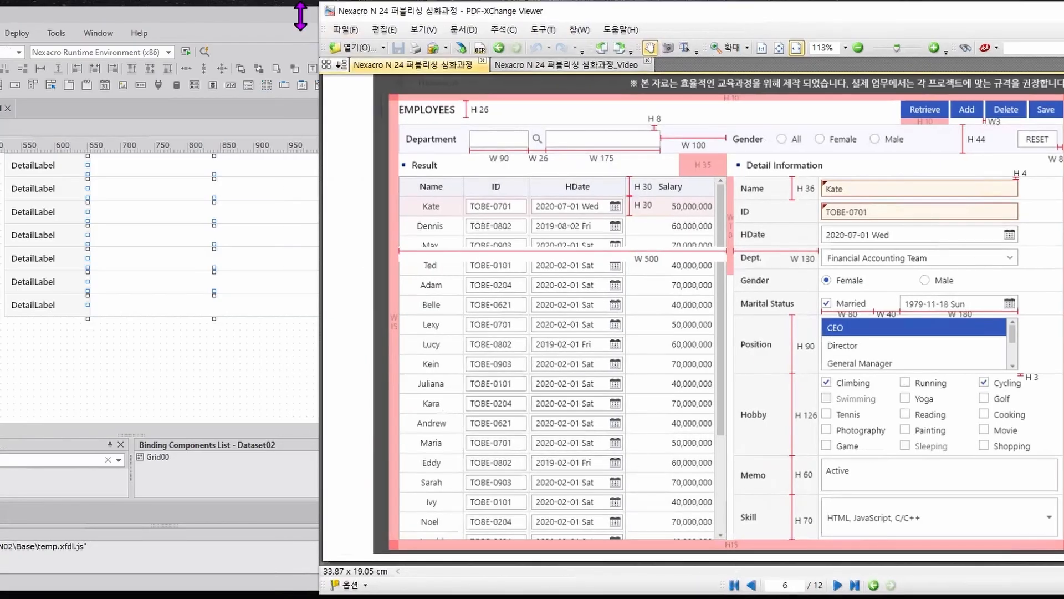
left_click(309, 16)
left_click_drag(309, 15, 375, 12)
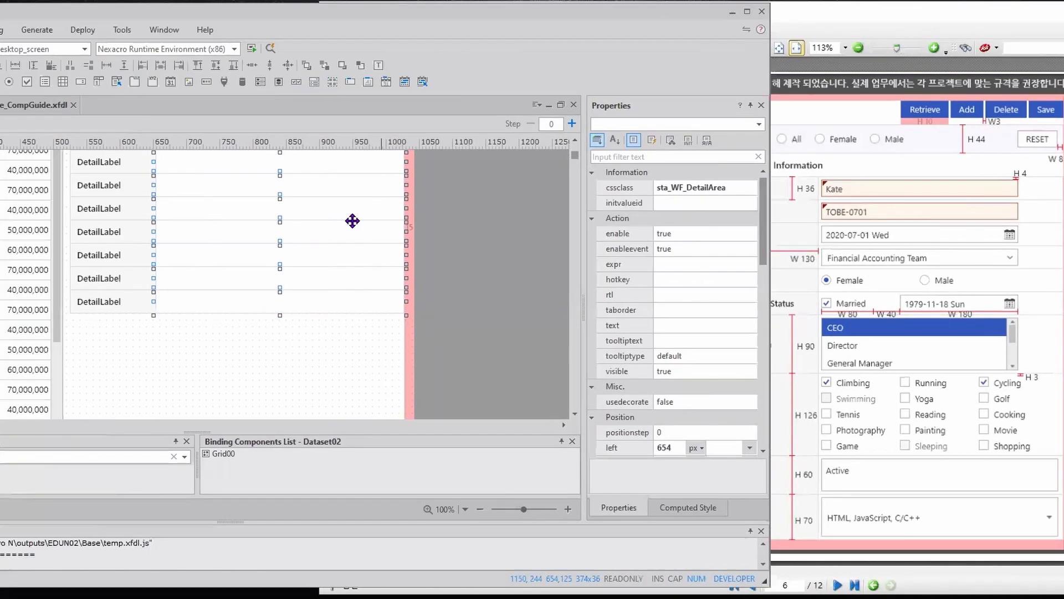
scroll(352, 219, "up", 3)
left_click(518, 271)
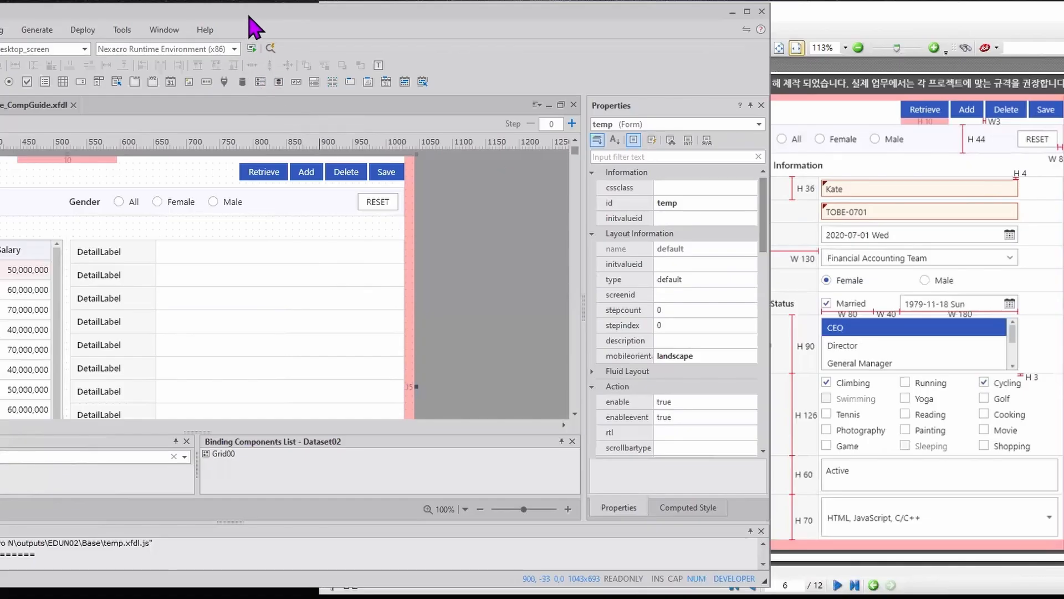
left_click_drag(250, 16, 336, 15)
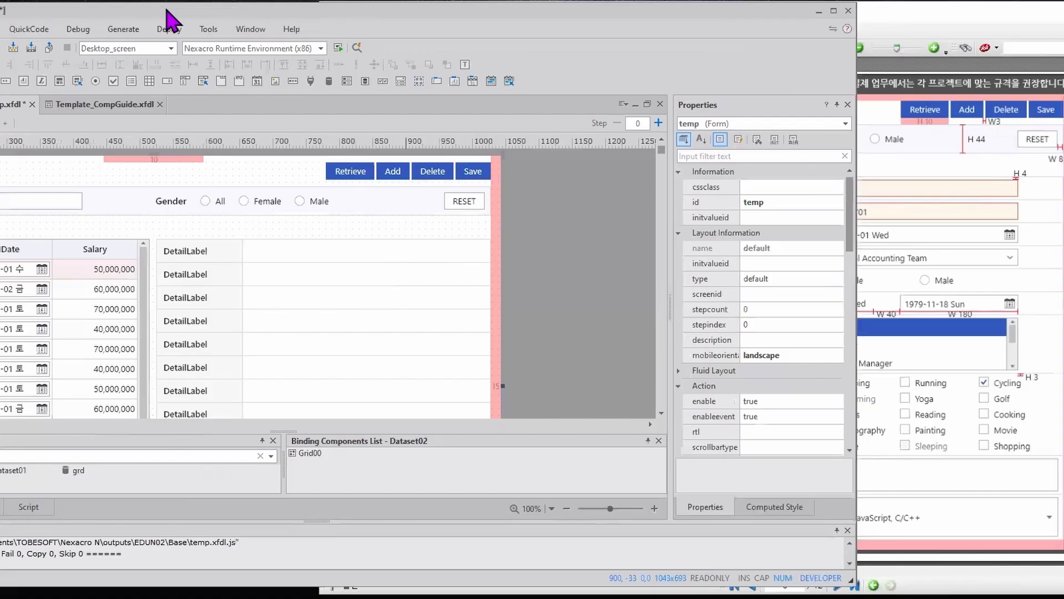
left_click_drag(166, 9, 259, 11)
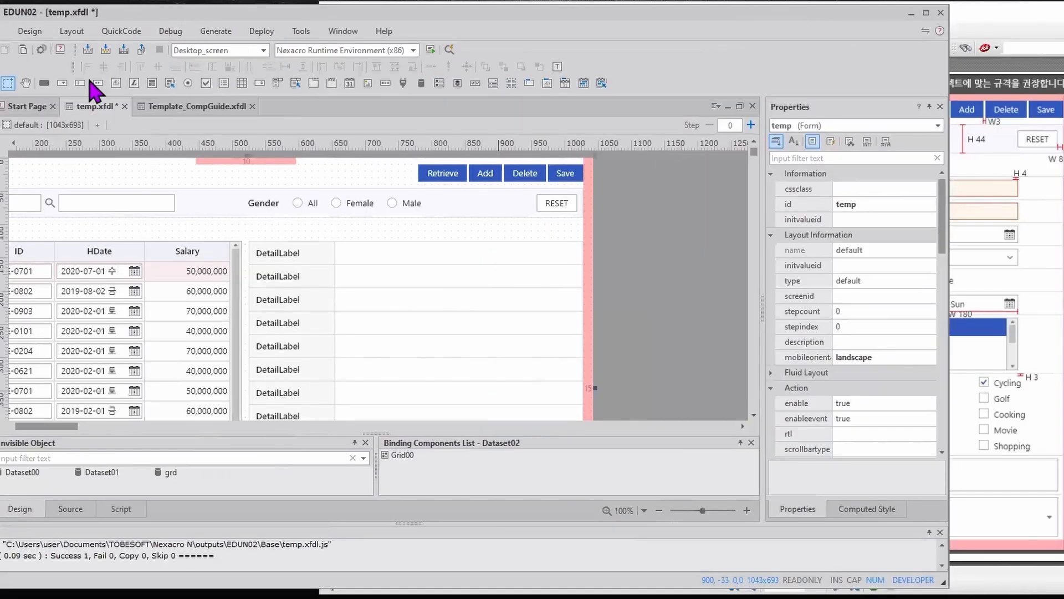
- Draw an Edit component about 226 px wide in the first Detail Information row and set its height to 26 px
left_click(80, 83)
left_click_drag(344, 244, 499, 266)
scroll(843, 327, "down", 5)
scroll(843, 327, "down", 5)
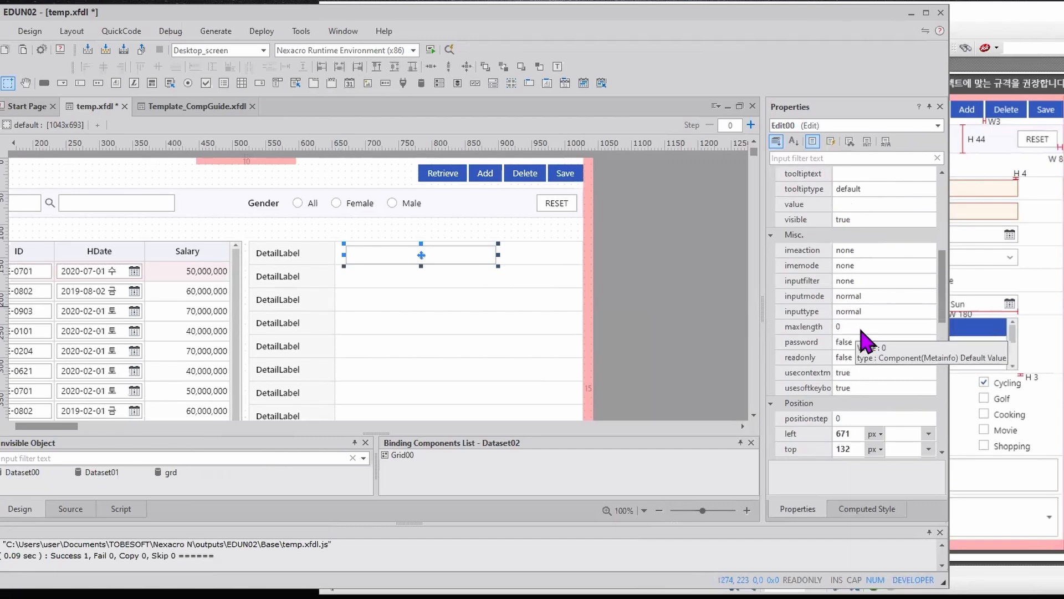
left_click(843, 341)
type("26")
key("Return")
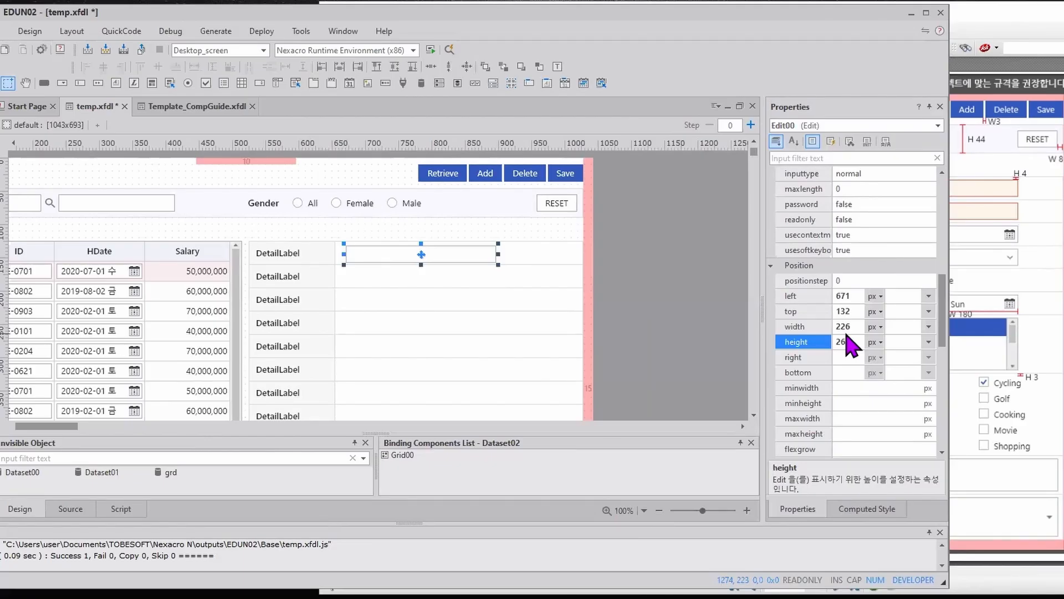
- Centre the Edit vertically on the first DetailArea and inset it 5 px from the area's left edge
left_click(546, 245, "ctrl")
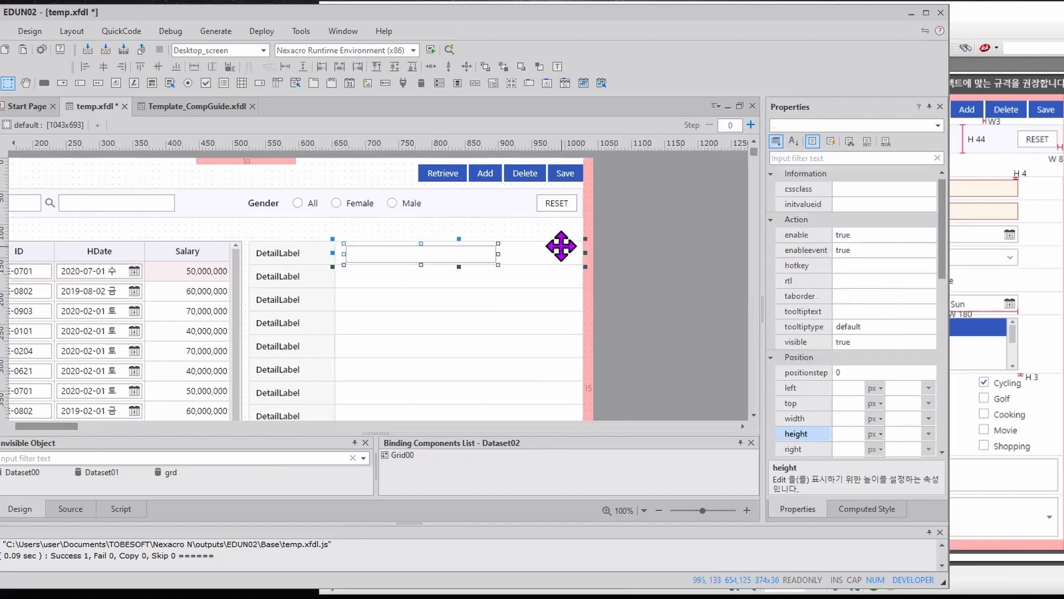
left_click(159, 66)
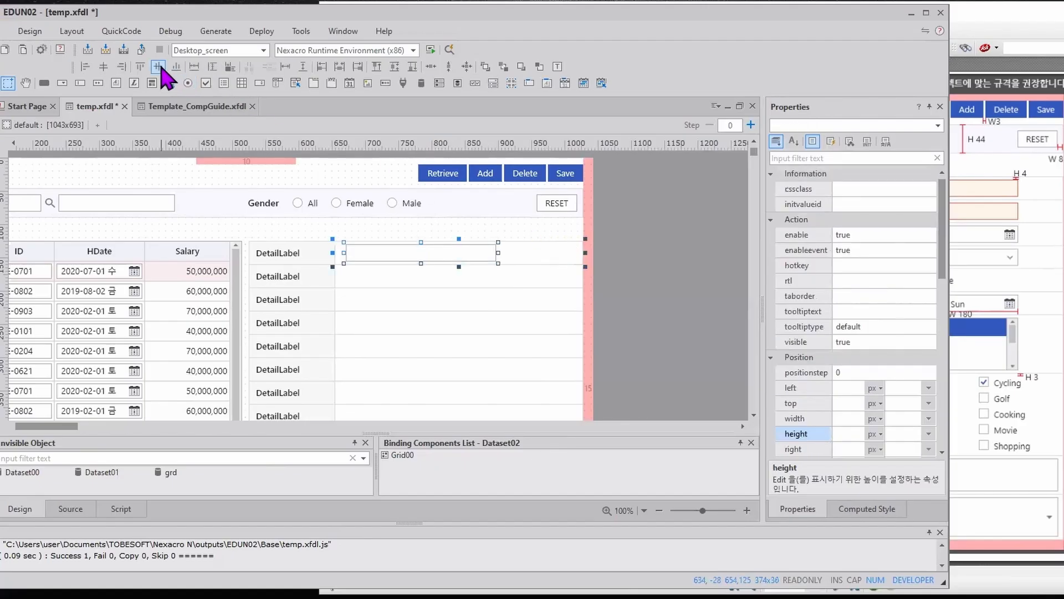
left_click(85, 67)
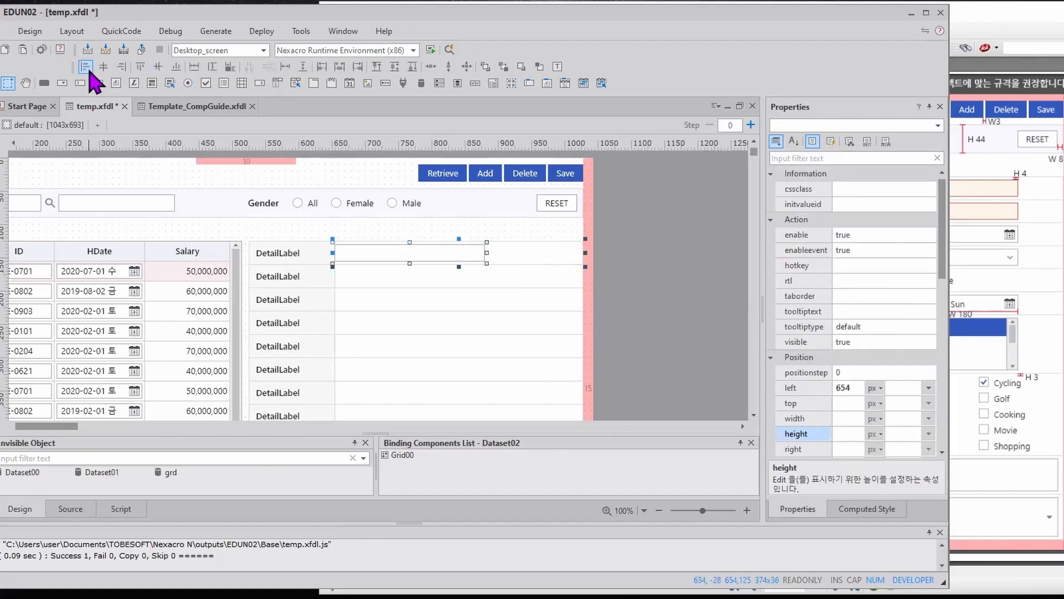
left_click(475, 256)
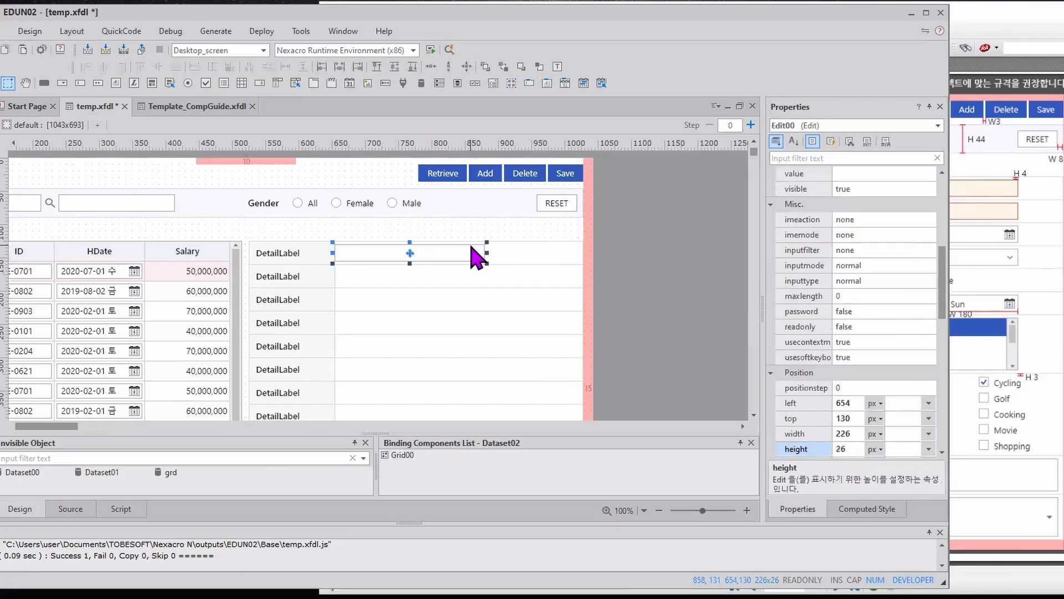
key("Right")
key("Right")
key("Right")
key("Right")
key("Right")
- Widen the Edit in the first Detail Information row to 306 px
key("shift+Right")
key("shift+Right")
key("shift+Right")
key("shift+Right")
key("shift+Right")
key("shift+Right")
key("shift+Right")
key("shift+Right")
key("shift+Right")
key("shift+Right")
key("shift+Right")
key("shift+Right")
key("shift+Right")
key("shift+Right")
key("shift+Right")
key("shift+Right")
key("shift+Right")
key("shift+Right")
key("shift+Right")
key("shift+Right")
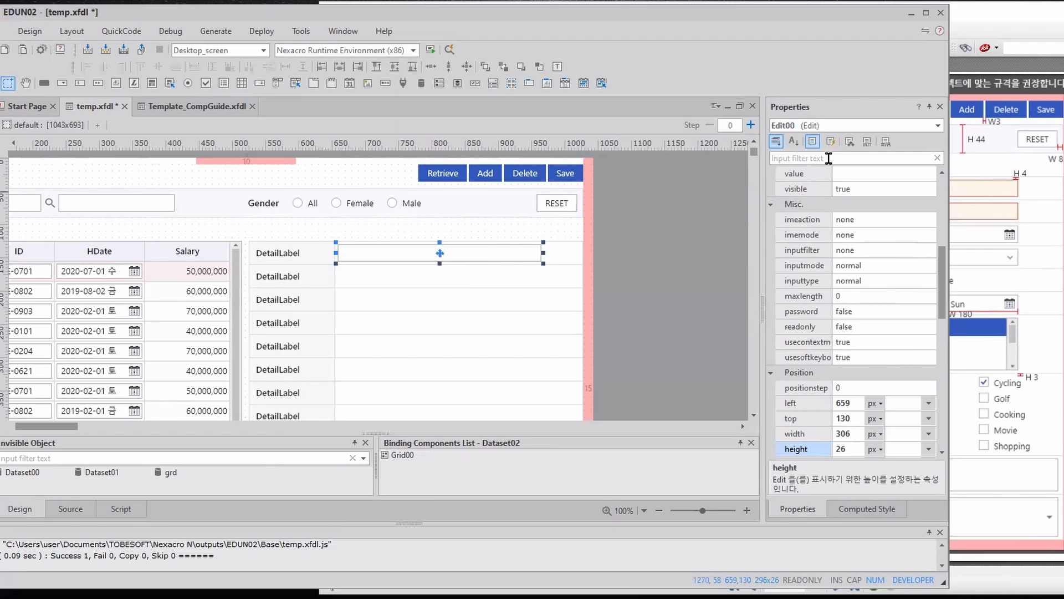
- Switch to the PDF design in PDF-XChange Viewer to check the Detail Information input fields
left_click(967, 8)
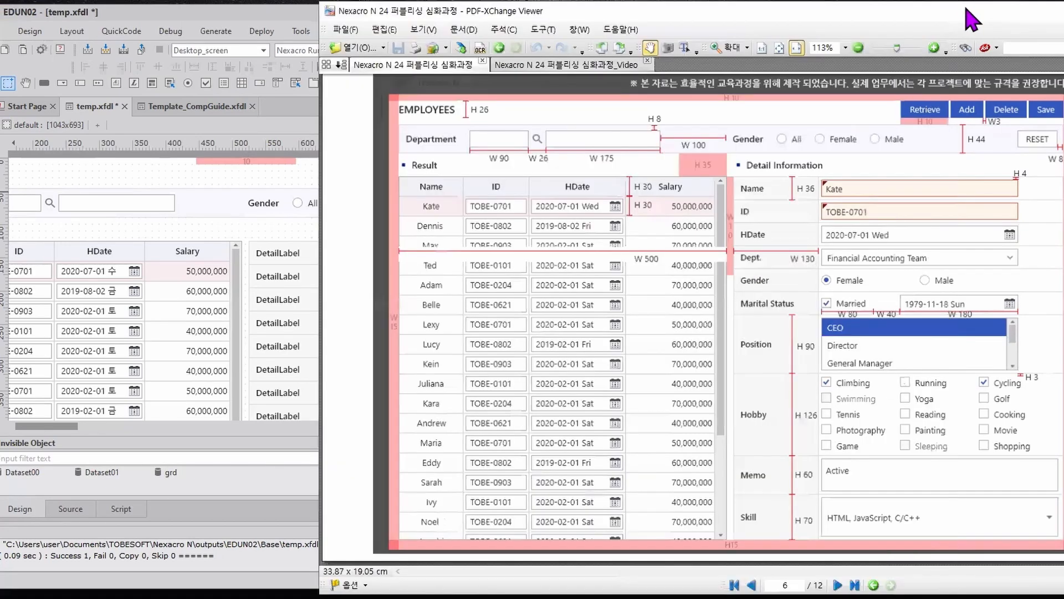
left_click_drag(967, 9, 708, 10)
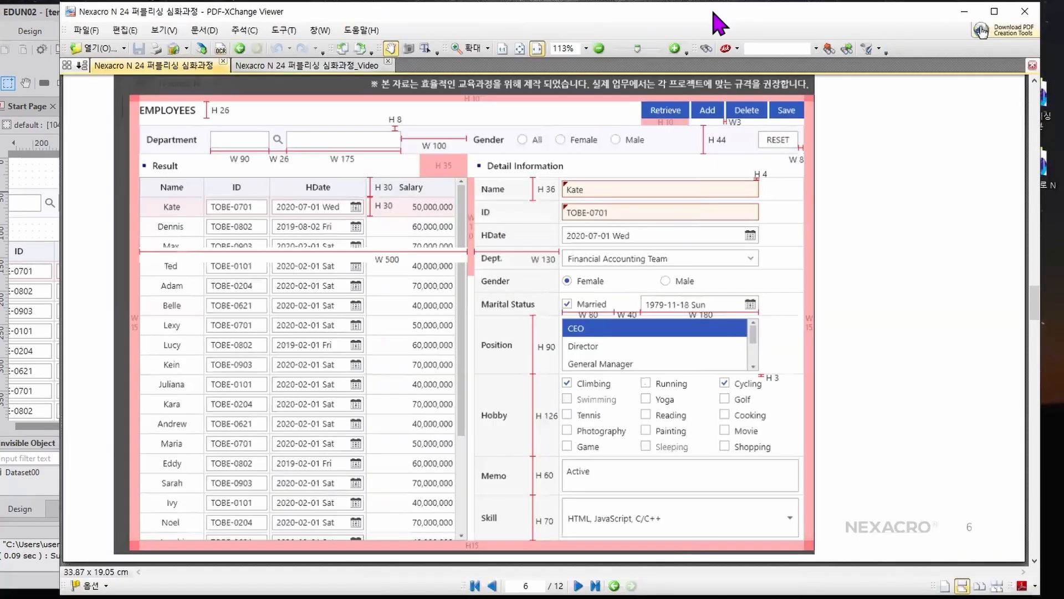